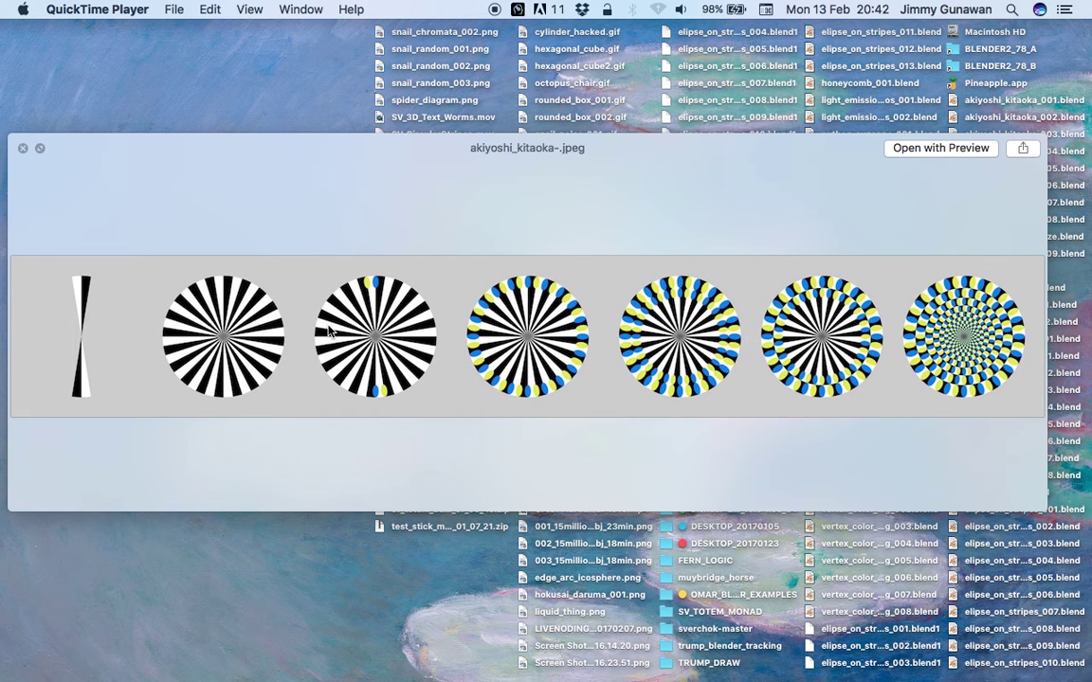
- Browse the Google image results for Akiyoshi Kitaoka's optical illusions
left_click_drag(429, 201, 431, 210)
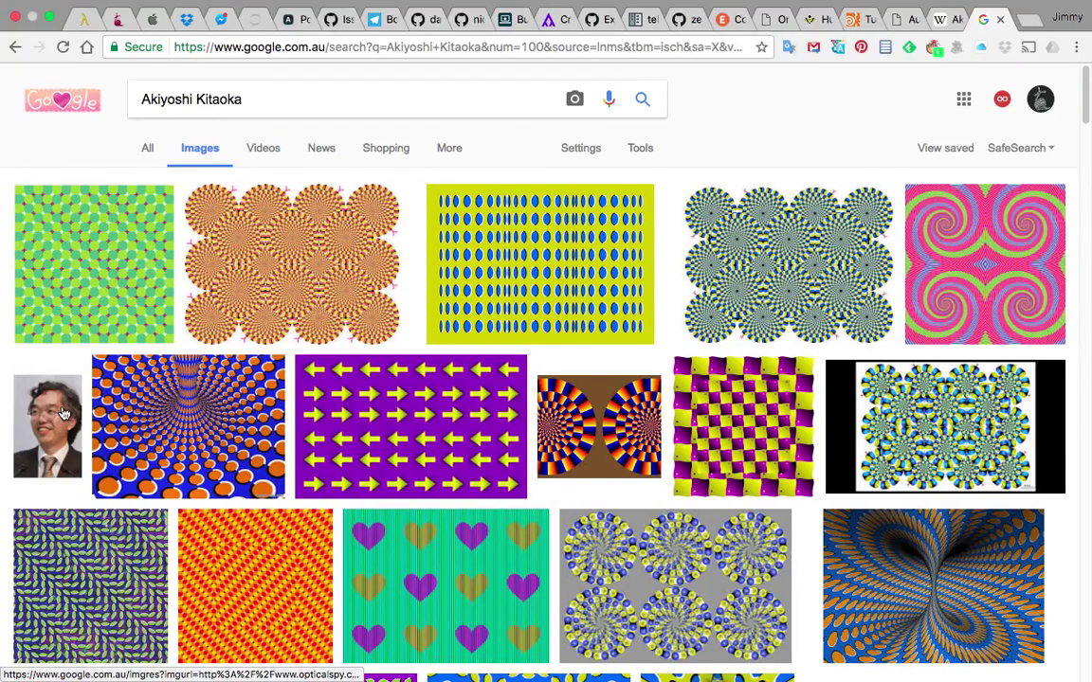
scroll(376, 268, "down", 1)
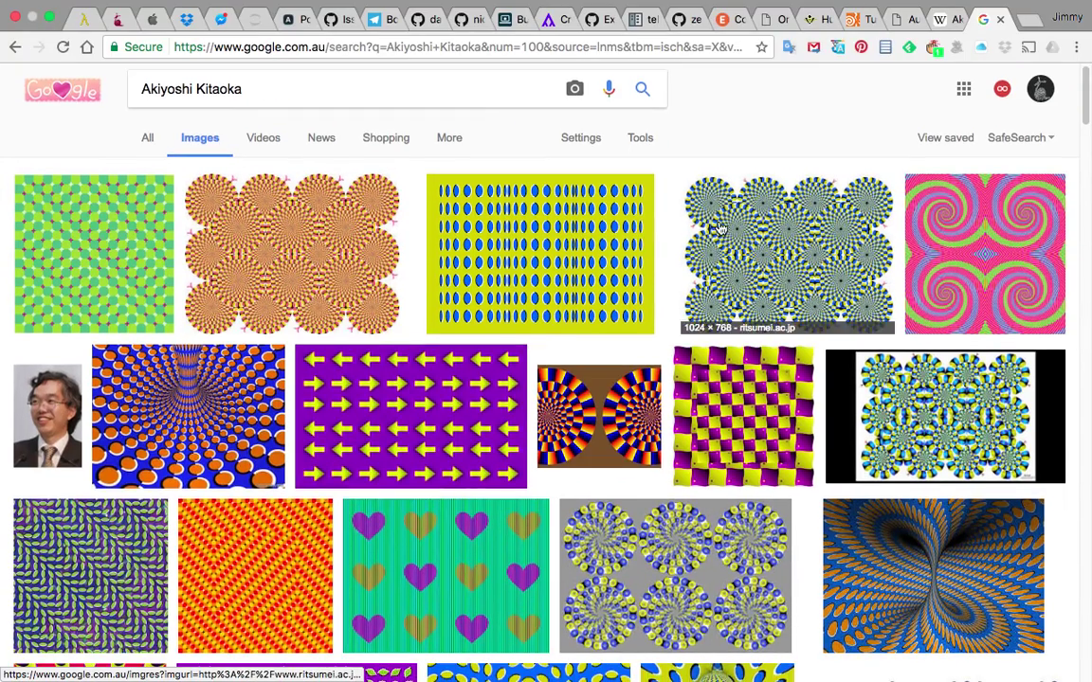
scroll(464, 285, "down", 2)
scroll(587, 374, "down", 5)
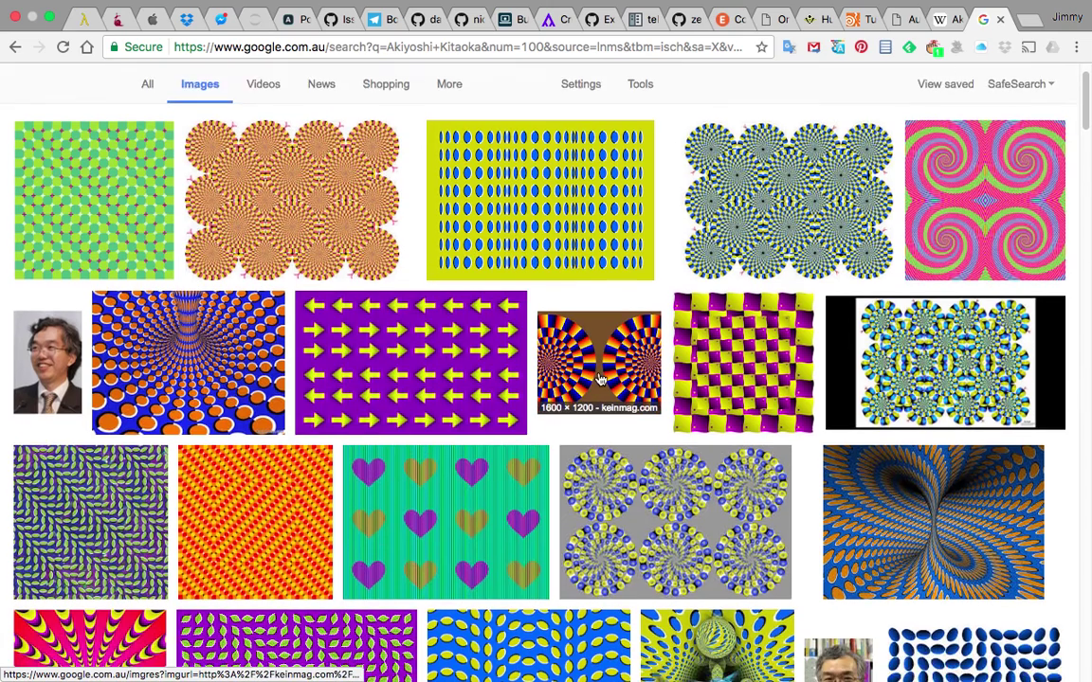
scroll(607, 379, "down", 1)
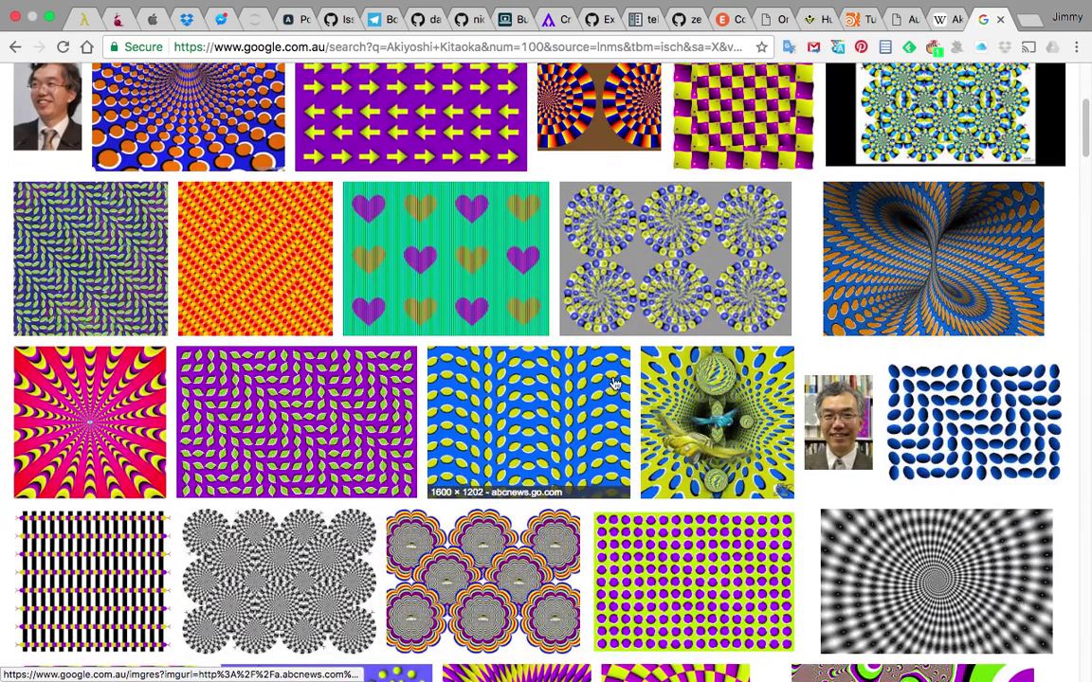
scroll(583, 355, "down", 5)
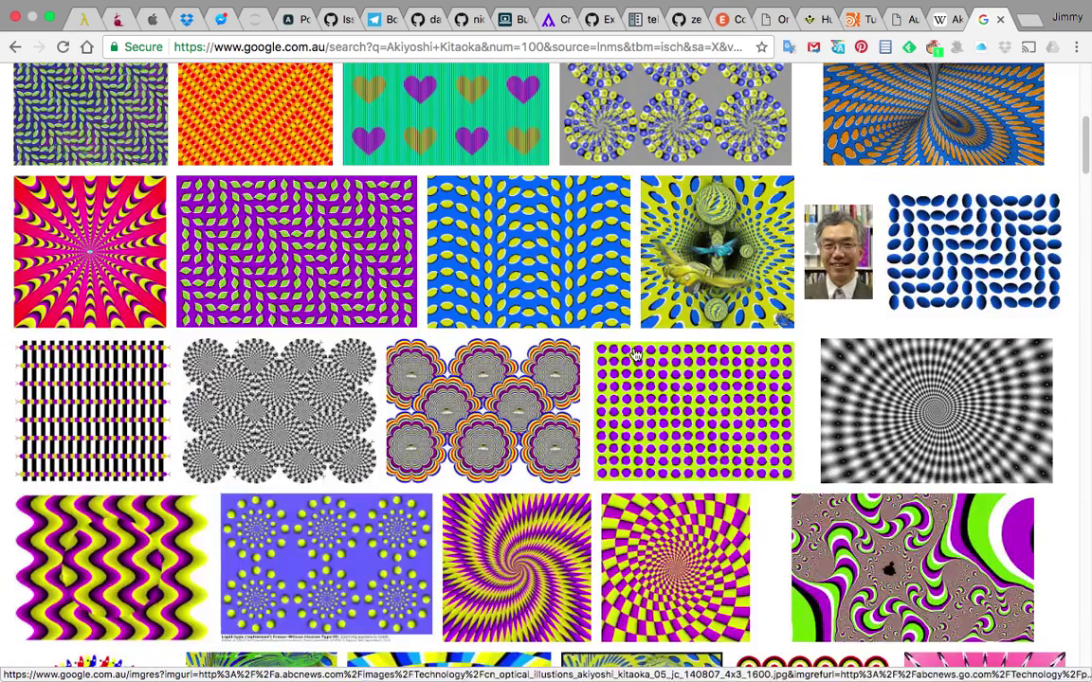
scroll(624, 343, "down", 7)
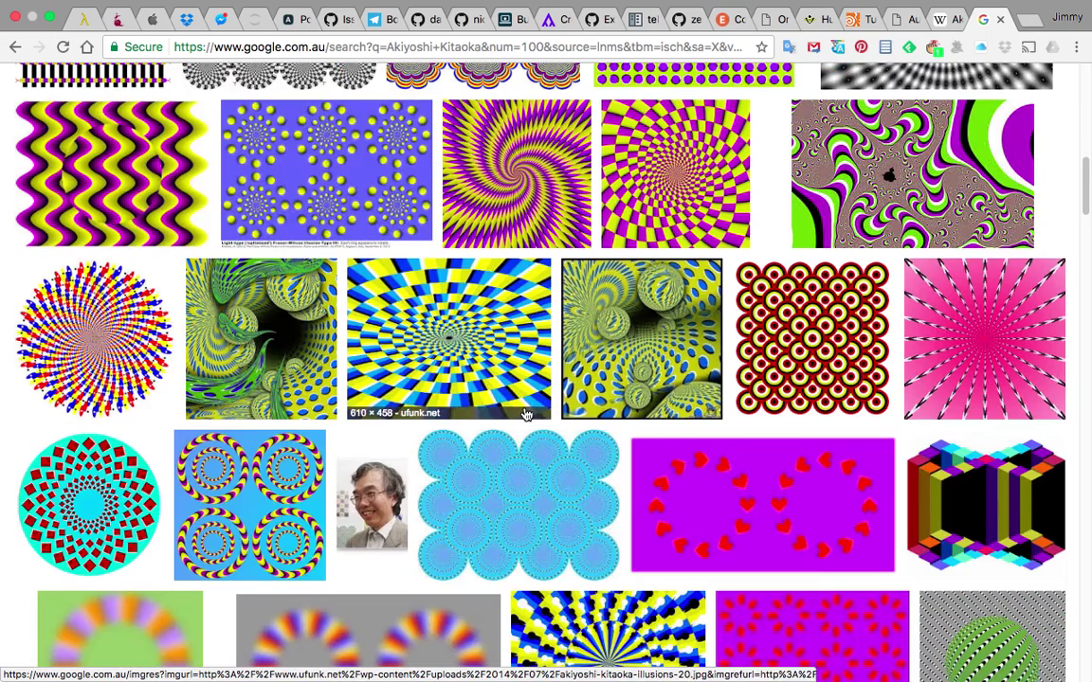
scroll(656, 303, "down", 4)
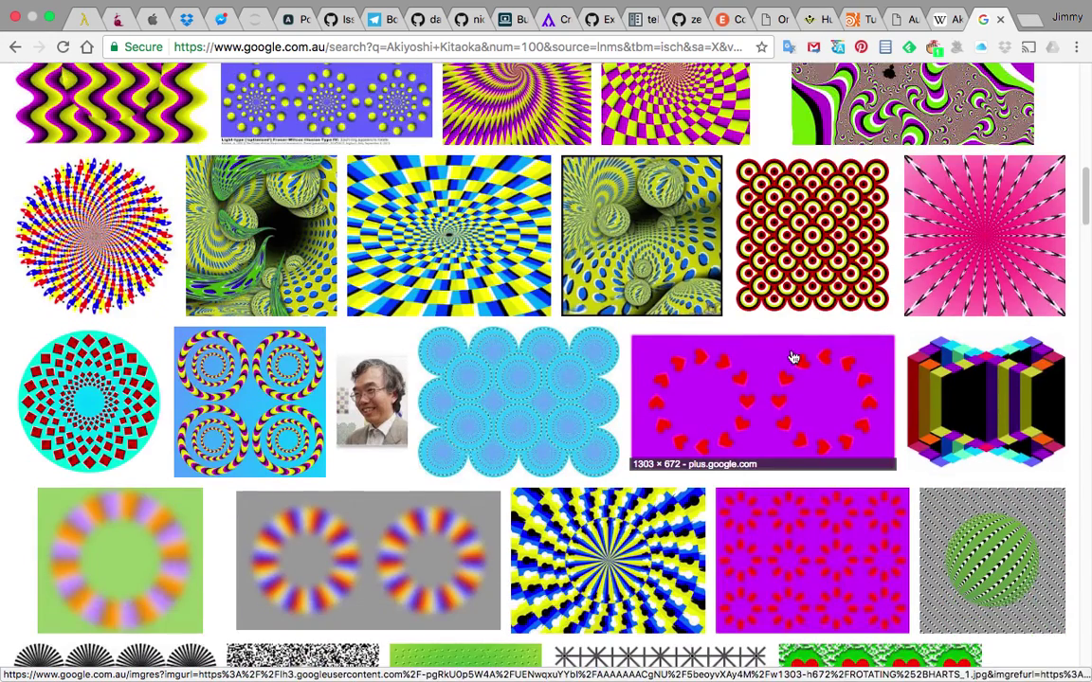
scroll(611, 365, "down", 1)
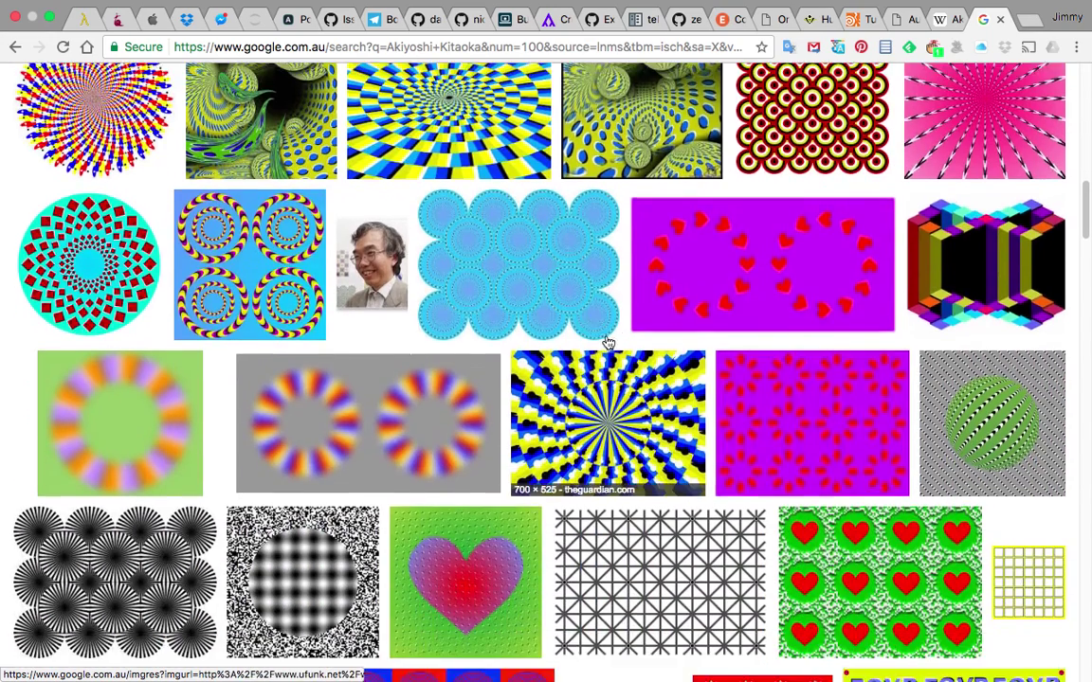
scroll(408, 358, "down", 4)
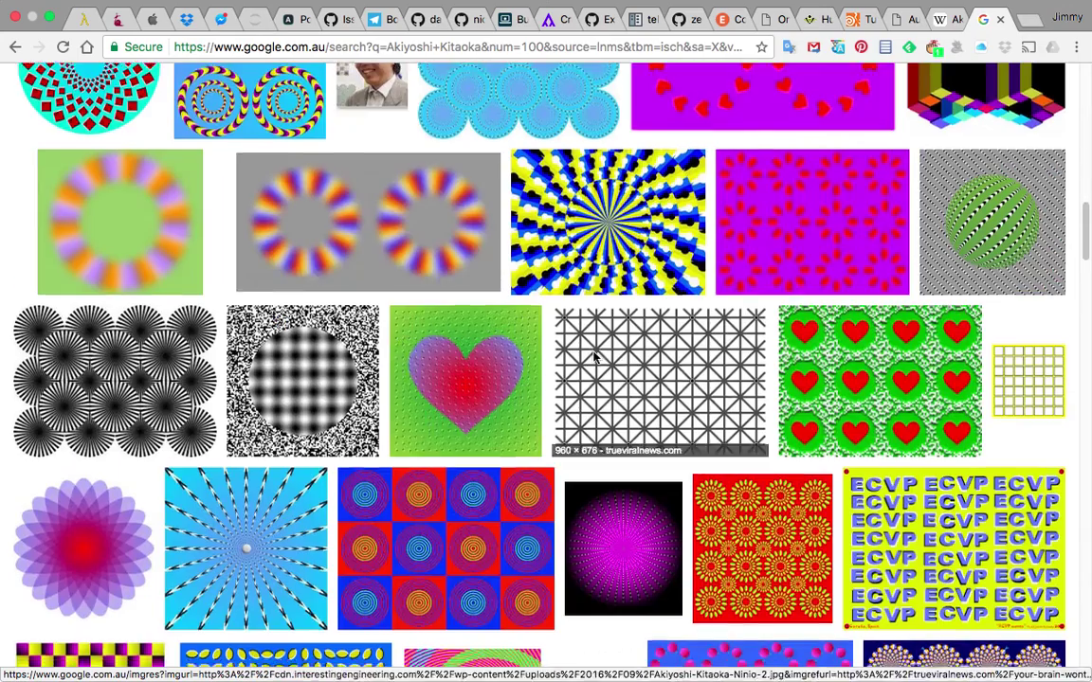
scroll(602, 353, "down", 12)
scroll(616, 352, "up", 20)
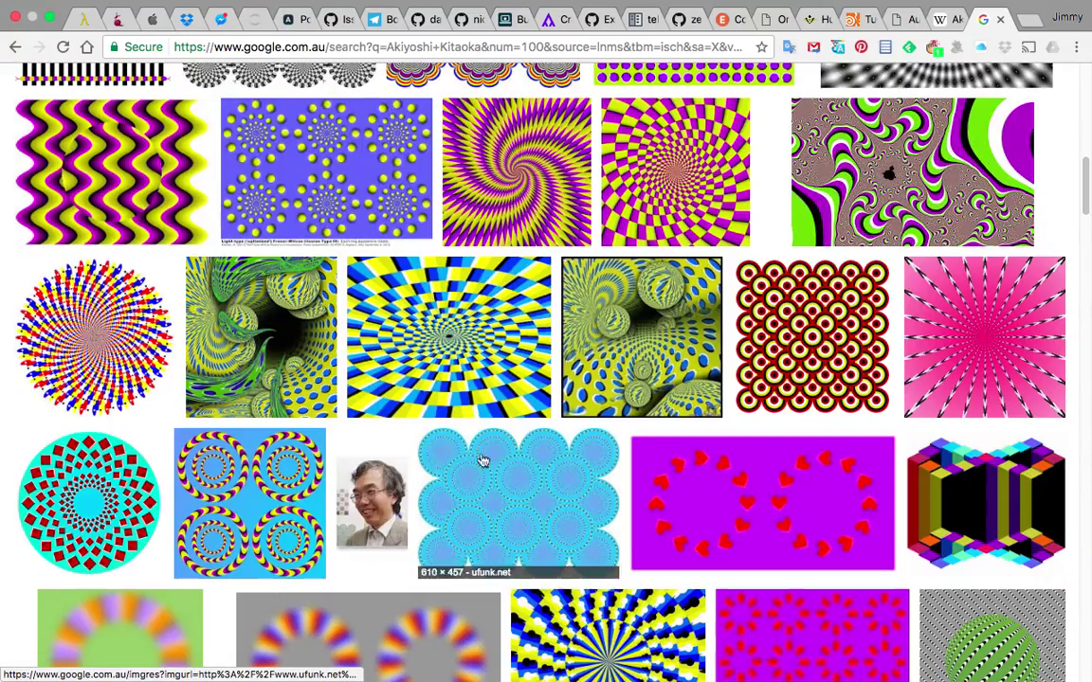
scroll(490, 452, "up", 7)
scroll(491, 447, "up", 10)
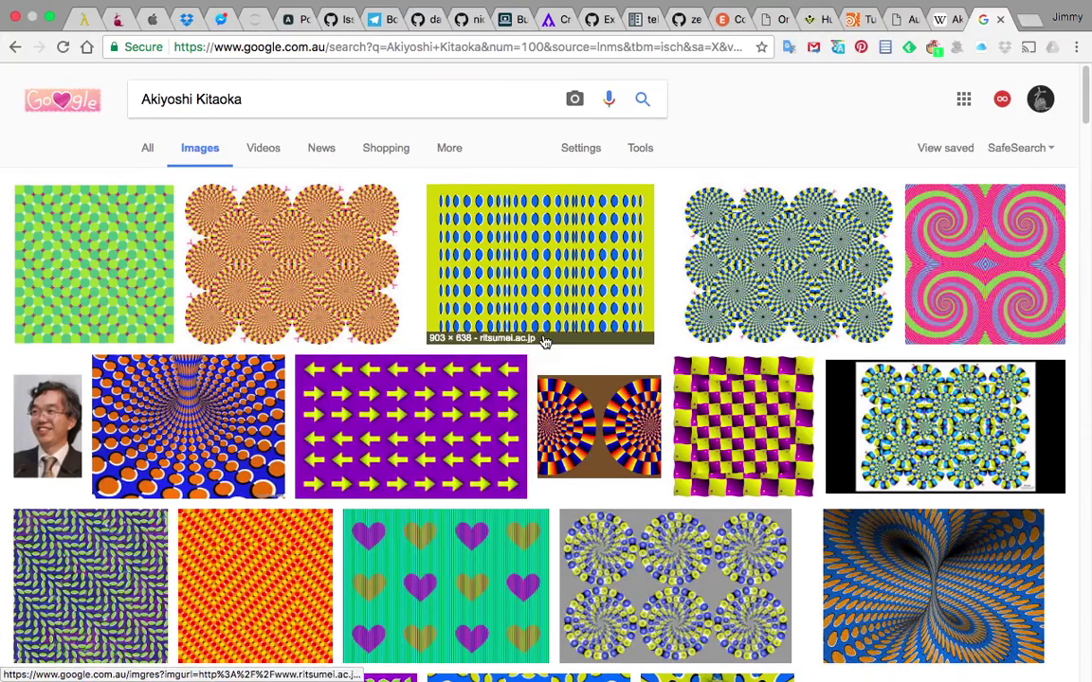
- Switch between Blender and the akiyoshi_kitaoka-.jpeg preview to compare the patterned disc and its node tree with the reference stages
key("ctrl+Left")
key("ctrl+Left")
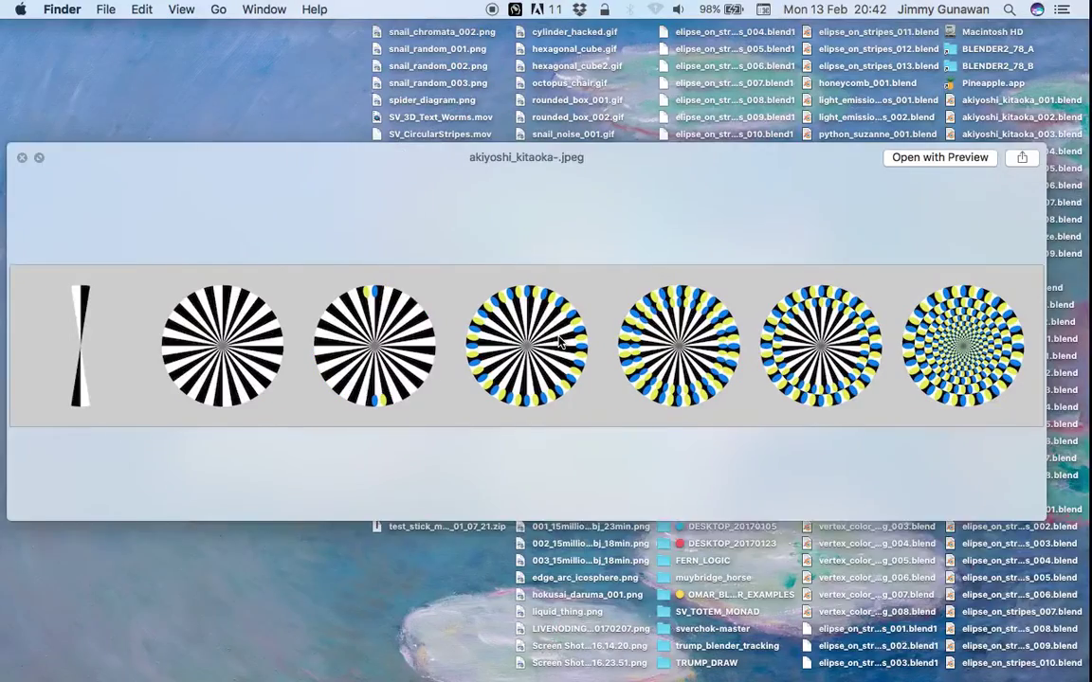
key("ctrl+Right")
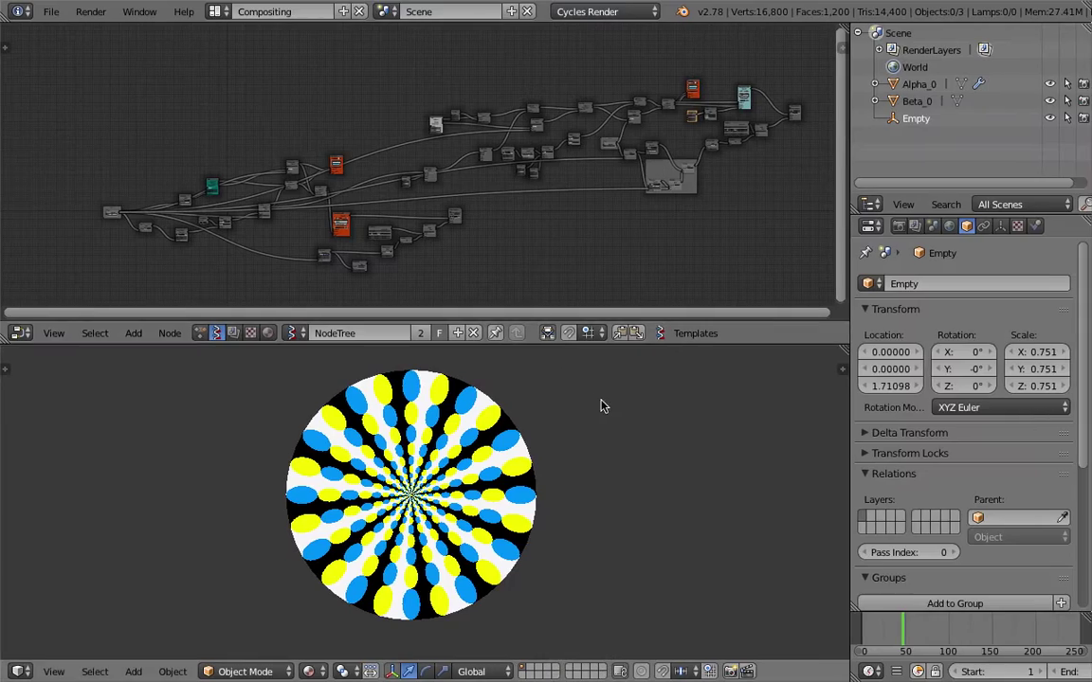
middle_click_drag(569, 244, 542, 222)
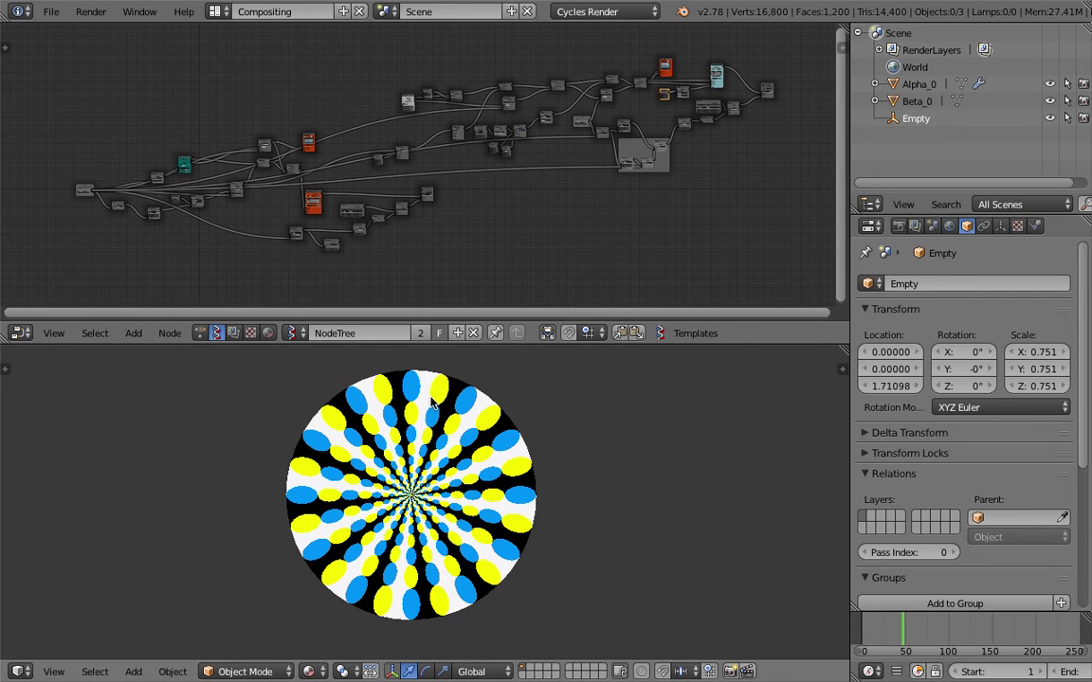
key("ctrl+Left")
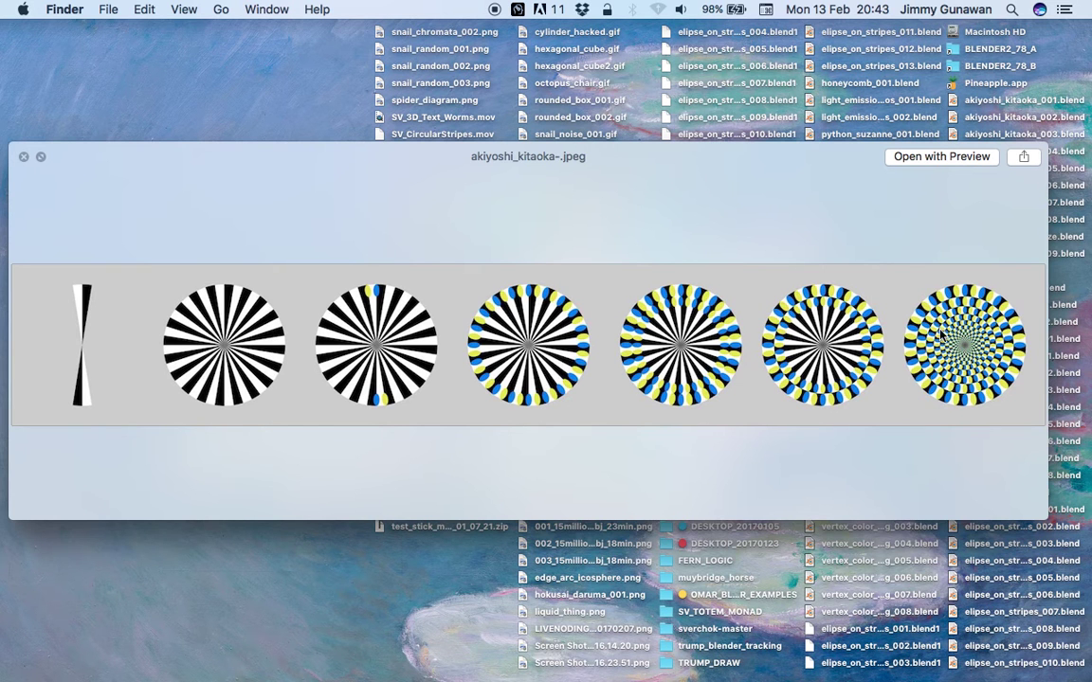
left_click_drag(868, 173, 824, 168)
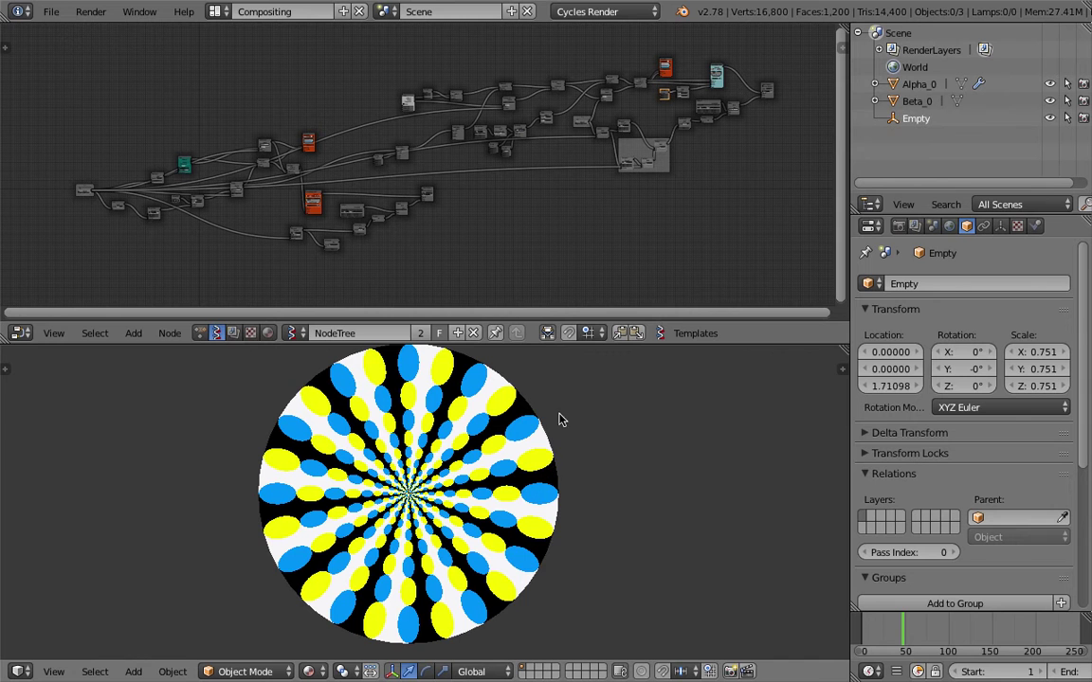
- Enlarge the 3D viewport area and toggle the visibility of Alpha_0 and Beta_0 off and on to inspect each layer
left_click_drag(568, 343, 580, 275)
scroll(586, 439, "up", 2)
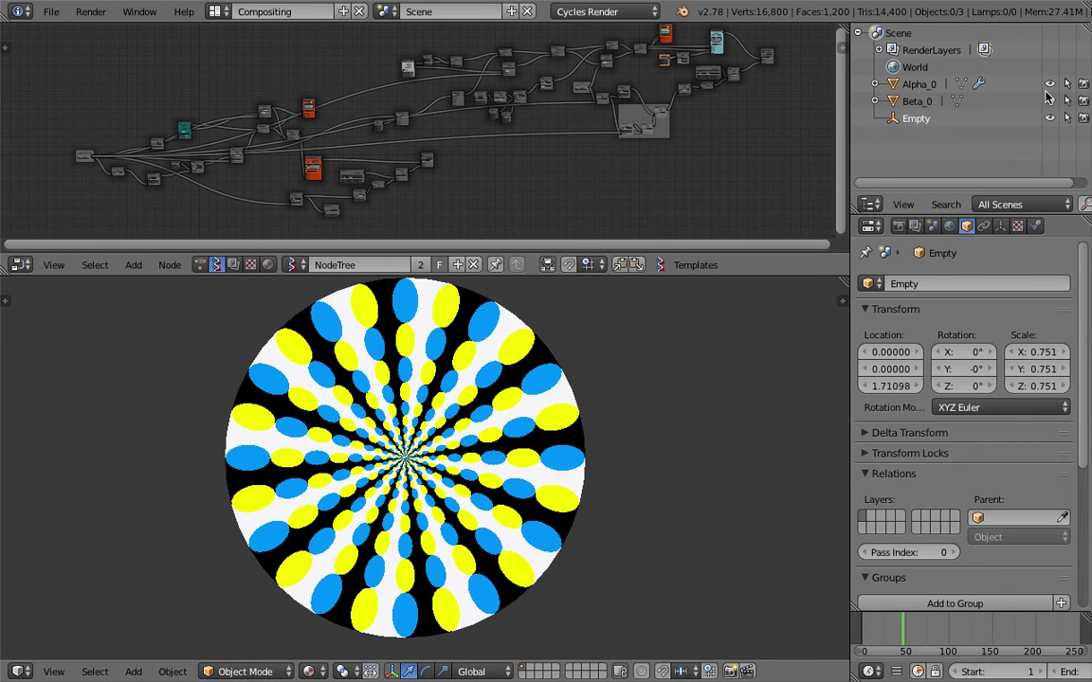
left_click(1049, 85)
left_click(1048, 85)
left_click(1048, 85)
left_click(1048, 86)
left_click(1048, 86)
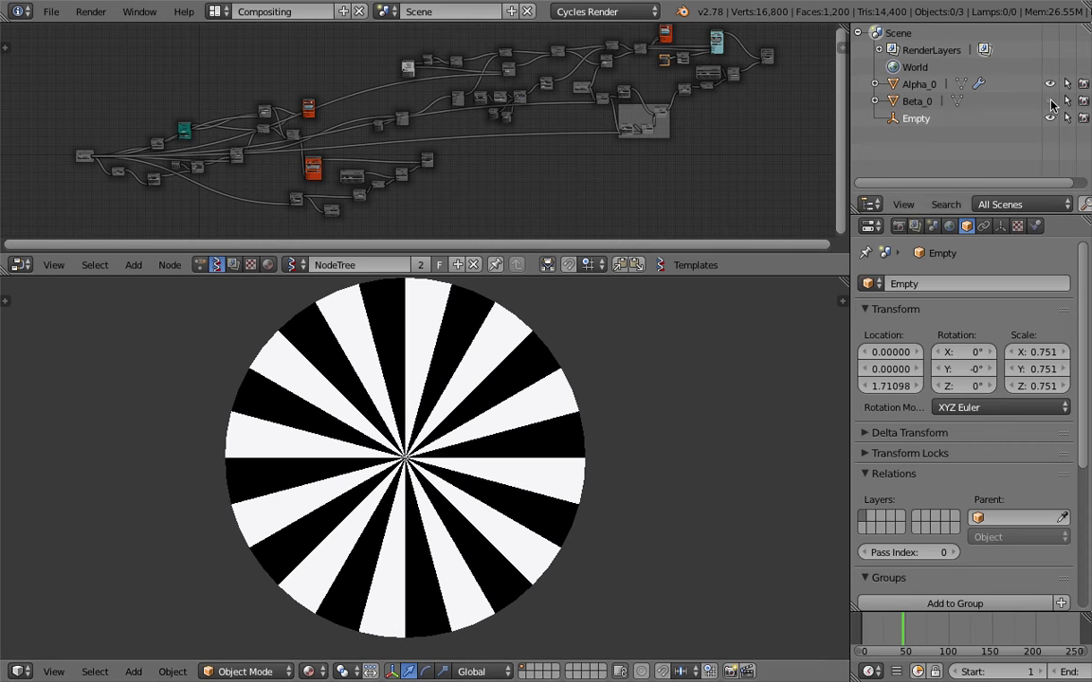
left_click(1050, 101)
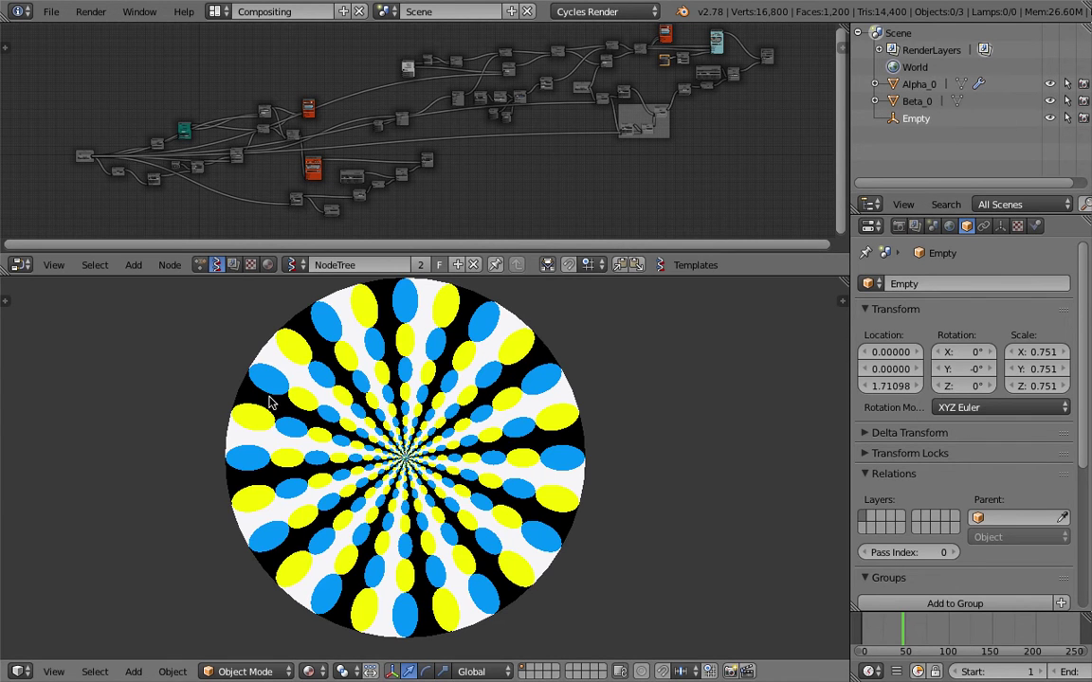
- Save the current blend file over the existing version
middle_click_drag(615, 141, 556, 165)
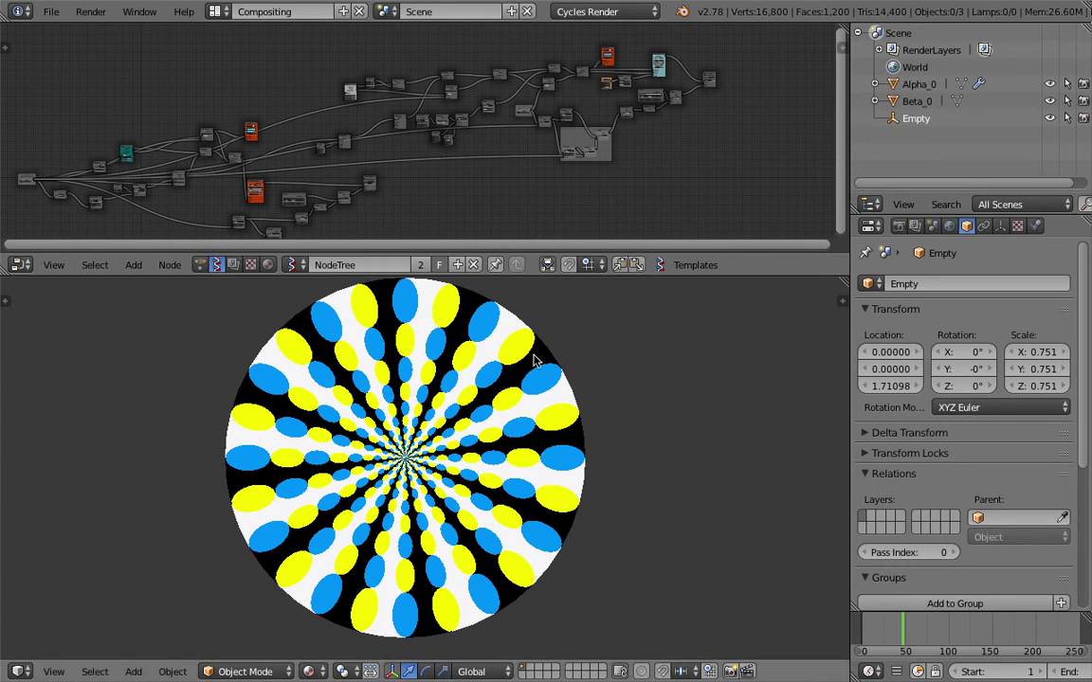
middle_click_drag(645, 348, 654, 352, "shift")
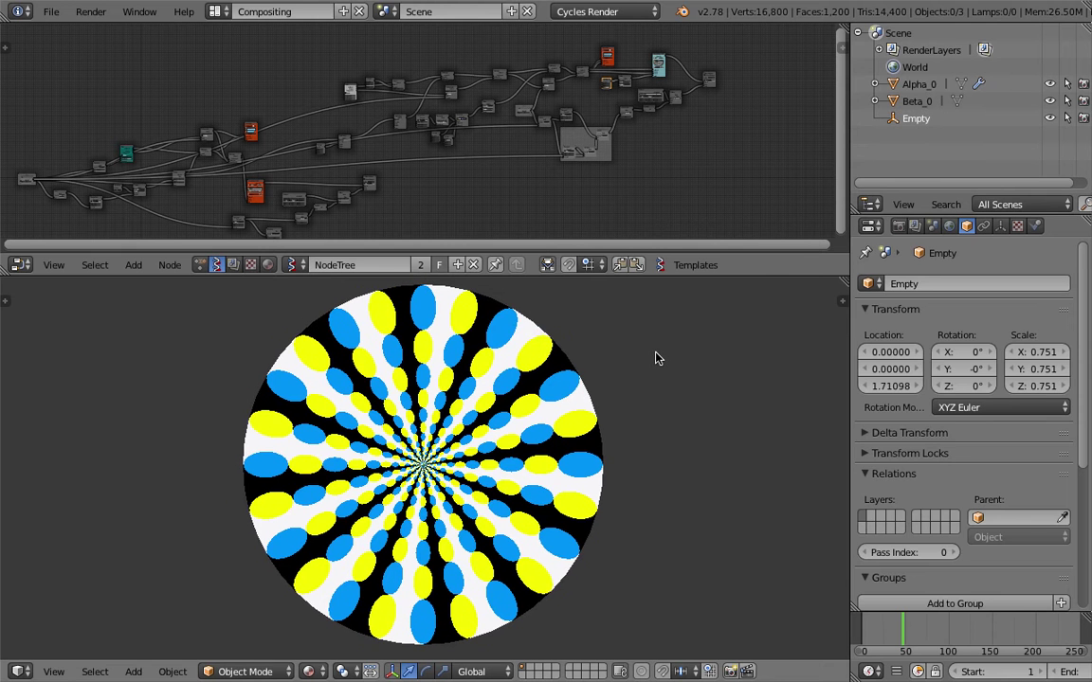
key("ctrl+s")
left_click(658, 358)
- Inspect the two layers at an angle, toggle Alpha_0 off and on, and hide the Beta_0 ellipses
middle_click_drag(451, 478, 476, 499)
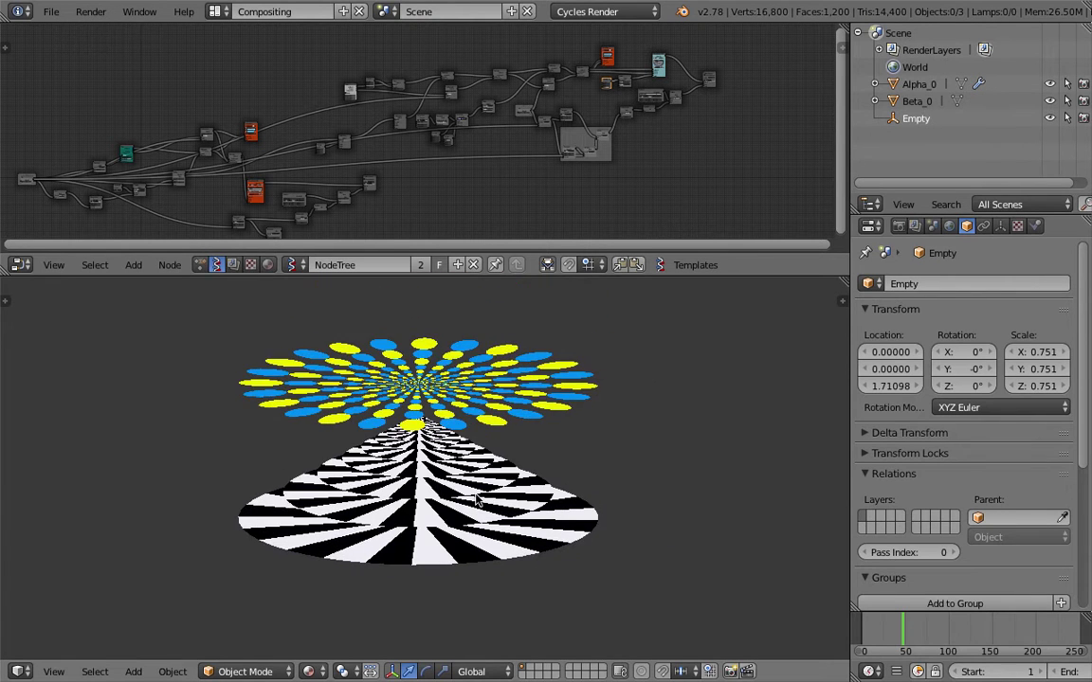
middle_click_drag(737, 354, 406, 561)
left_click(1049, 84)
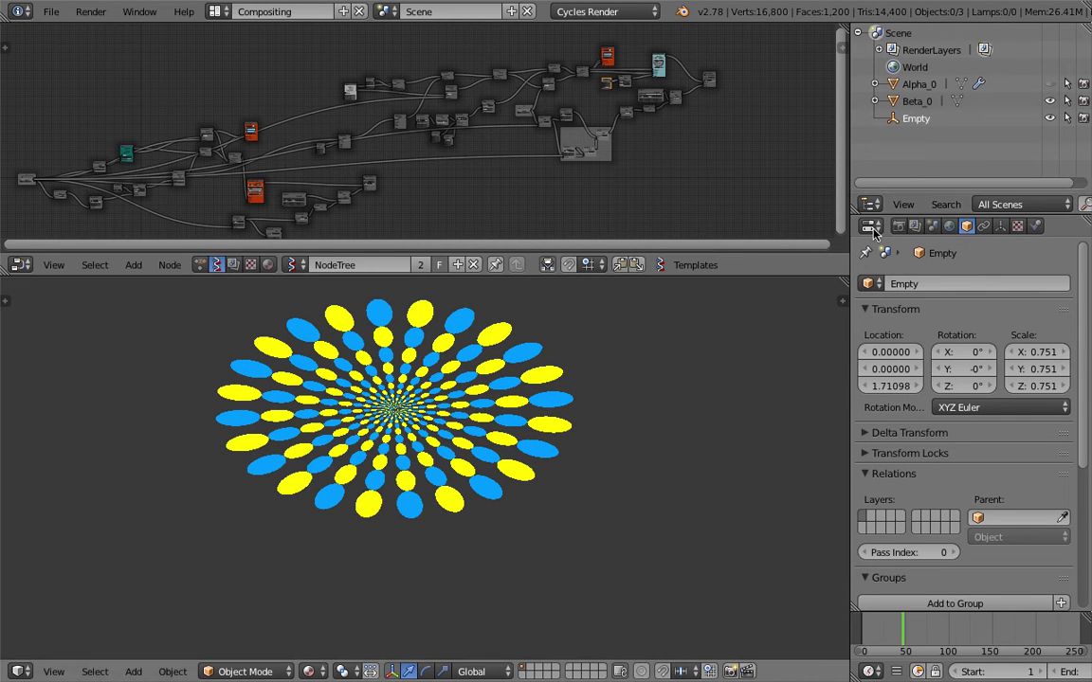
left_click(1049, 84)
left_click(1050, 100)
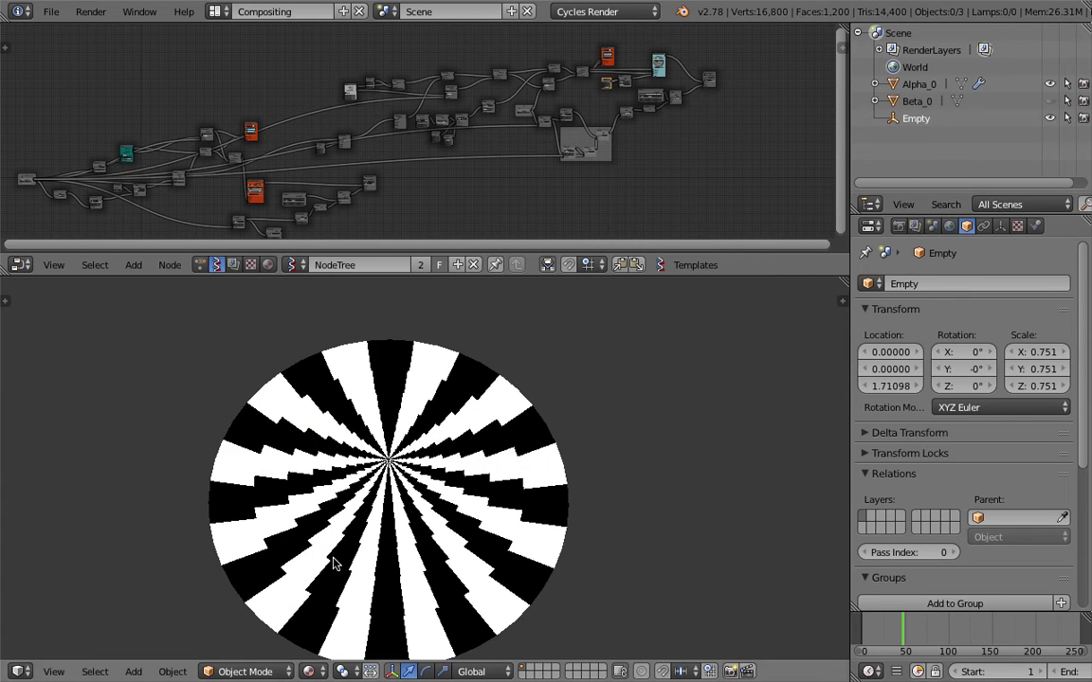
- Switch the 3D viewport to the top view and centre the striped disc
left_click(53, 671)
left_click(71, 593)
scroll(644, 449, "down", 1)
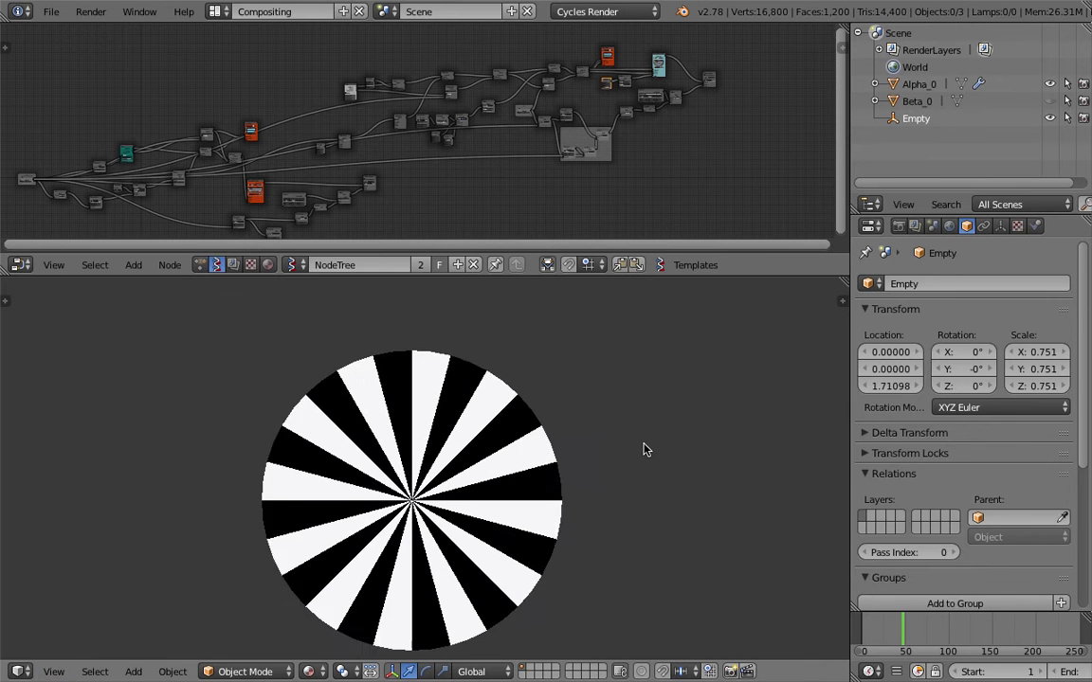
scroll(644, 448, "down", 1)
middle_click_drag(637, 431, 641, 416, "shift")
scroll(640, 416, "up", 1)
- Rotate the Empty about Z to offset the stripe rings and set its Z rotation to exactly 15°
left_click(917, 123)
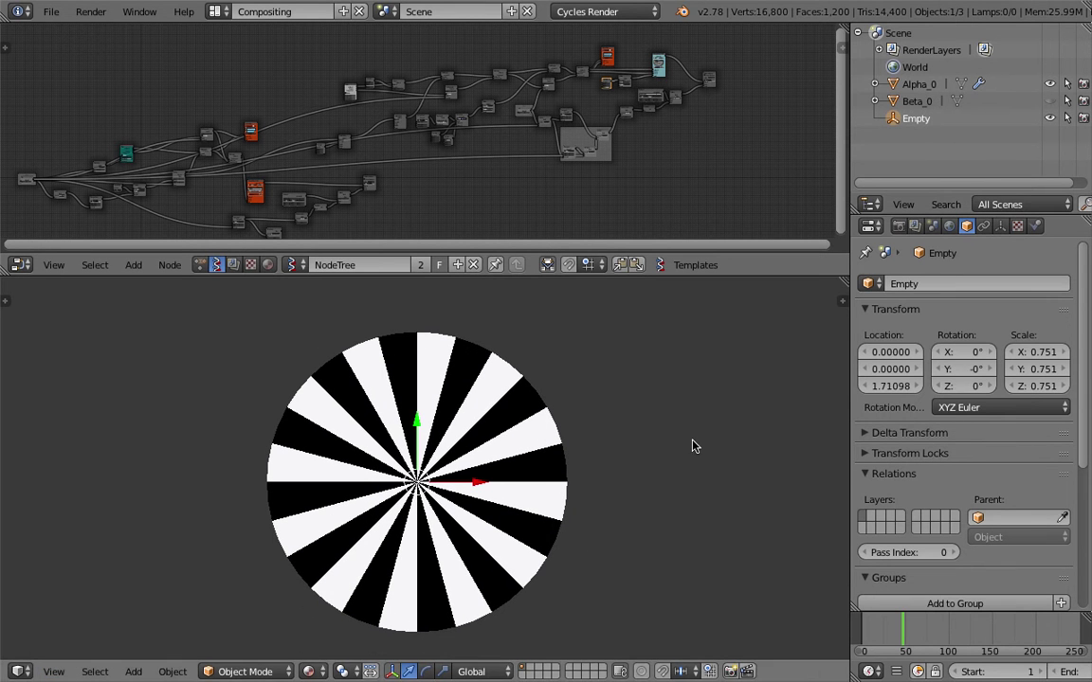
key("r")
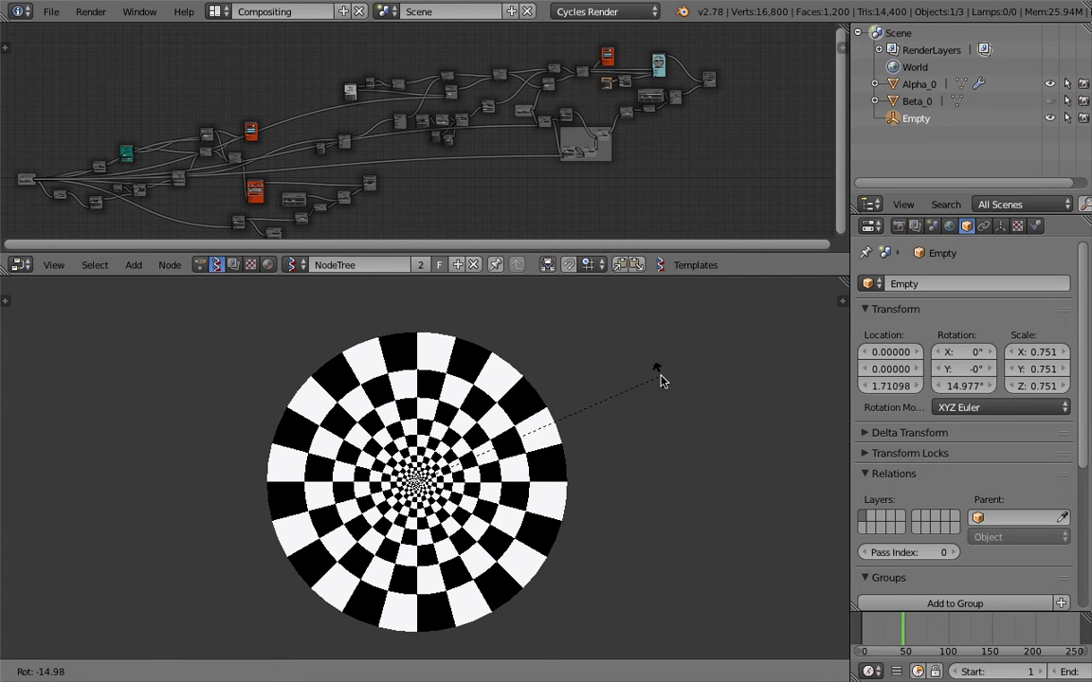
left_click(660, 381)
scroll(456, 360, "up", 5)
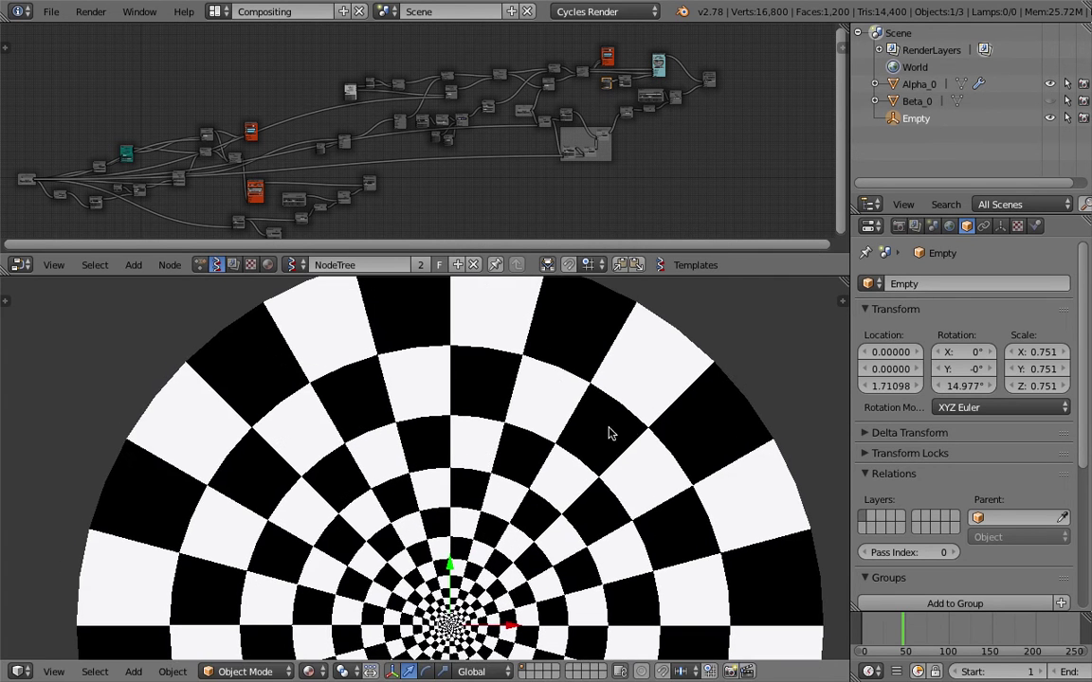
left_click(964, 386)
type("15")
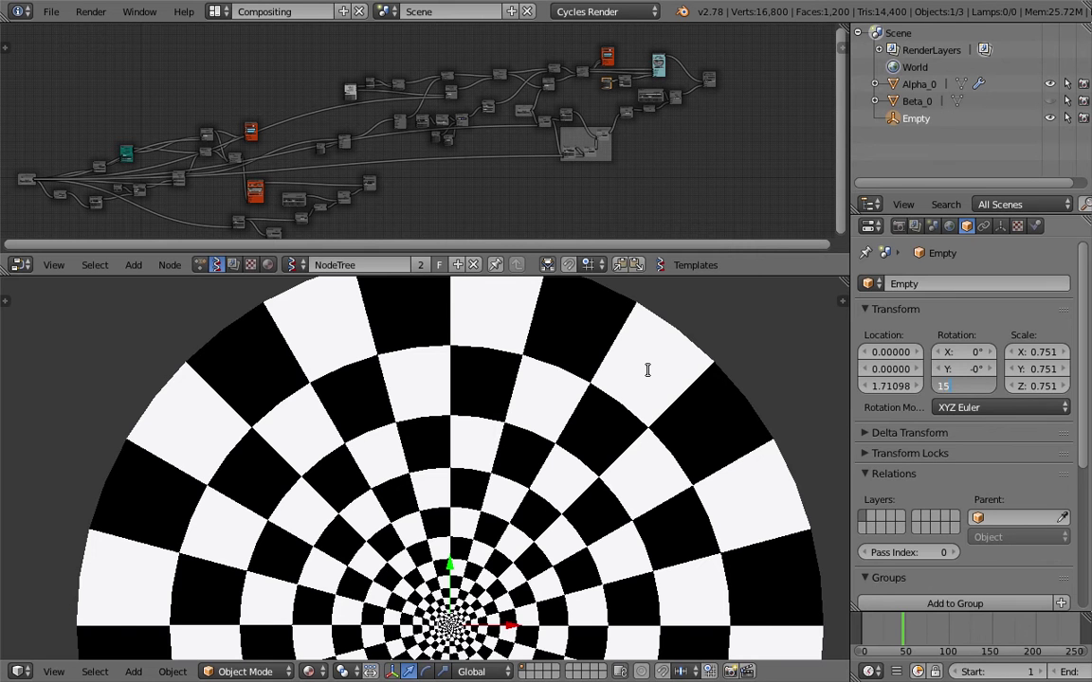
key("Return")
- Centre the whole checkered disc in the viewport and save the blend file over the existing version
scroll(407, 402, "up", 1)
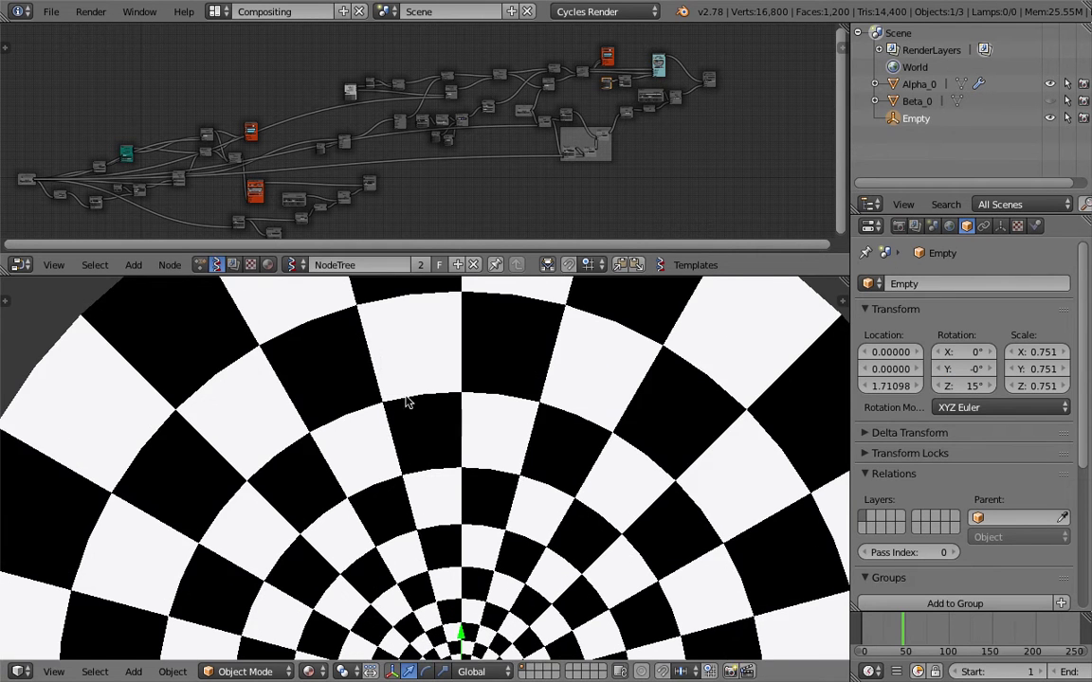
scroll(542, 462, "down", 4)
scroll(542, 462, "down", 2)
middle_click_drag(542, 462, 532, 436, "shift")
key("ctrl+s")
left_click(530, 444)
- Deselect all objects and show the Beta_0 ellipses over the checkered disc
key("a")
key("a")
key("a")
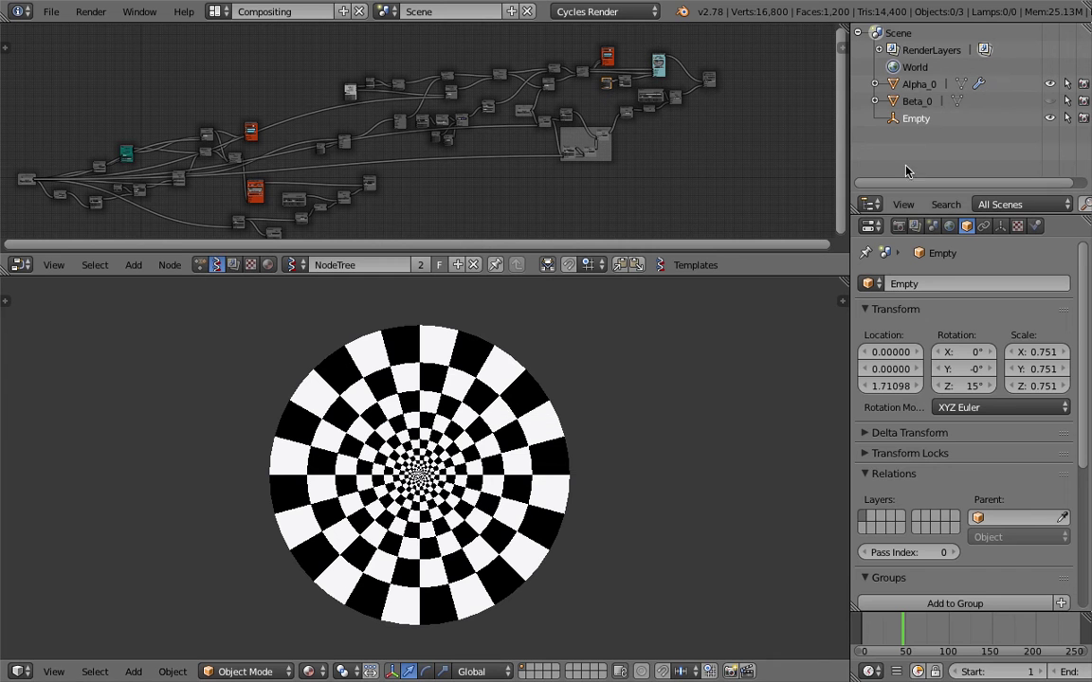
left_click(1049, 100)
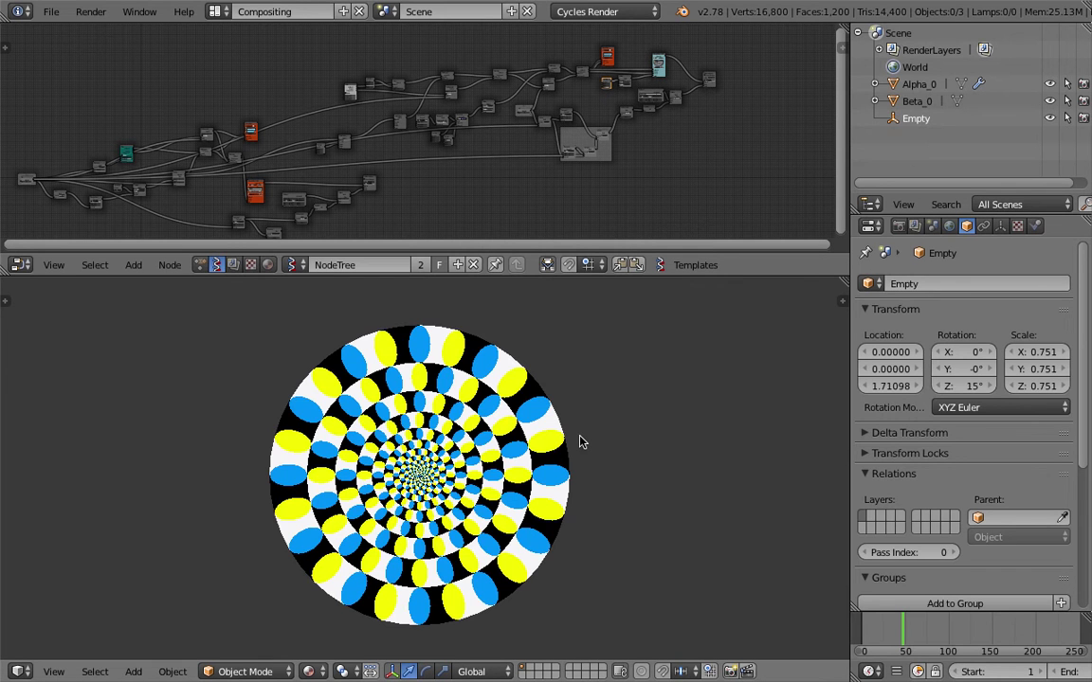
- Maximize the 3D viewport and compare the finished disc with the last stage of the reference image
scroll(583, 443, "up", 1)
key("ctrl+space")
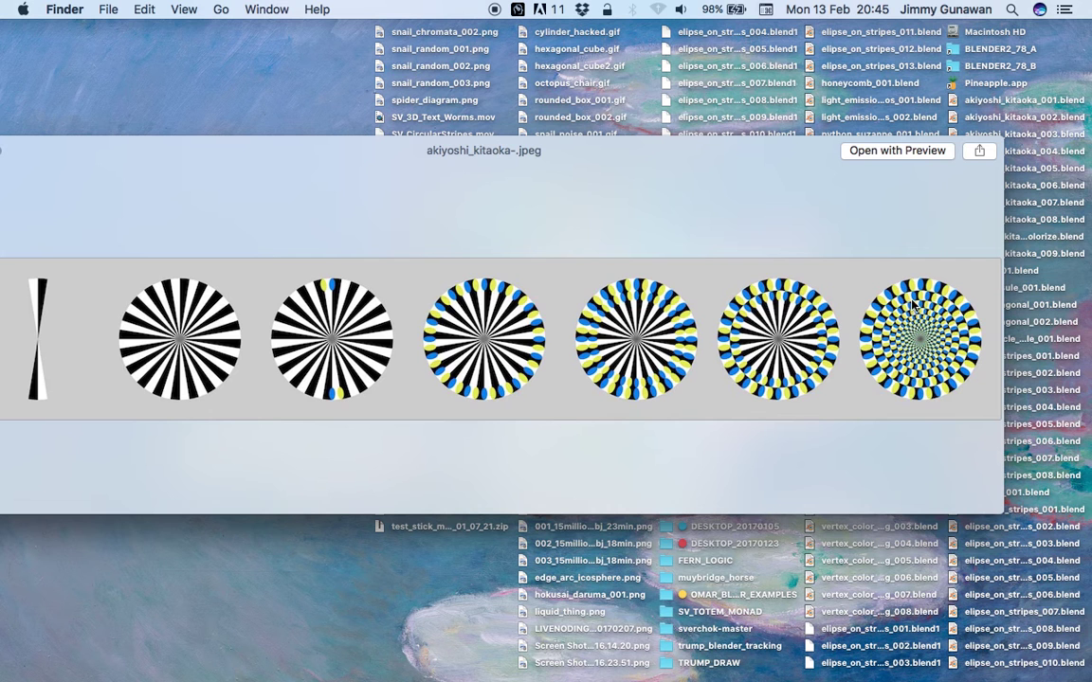
key("ctrl+Right")
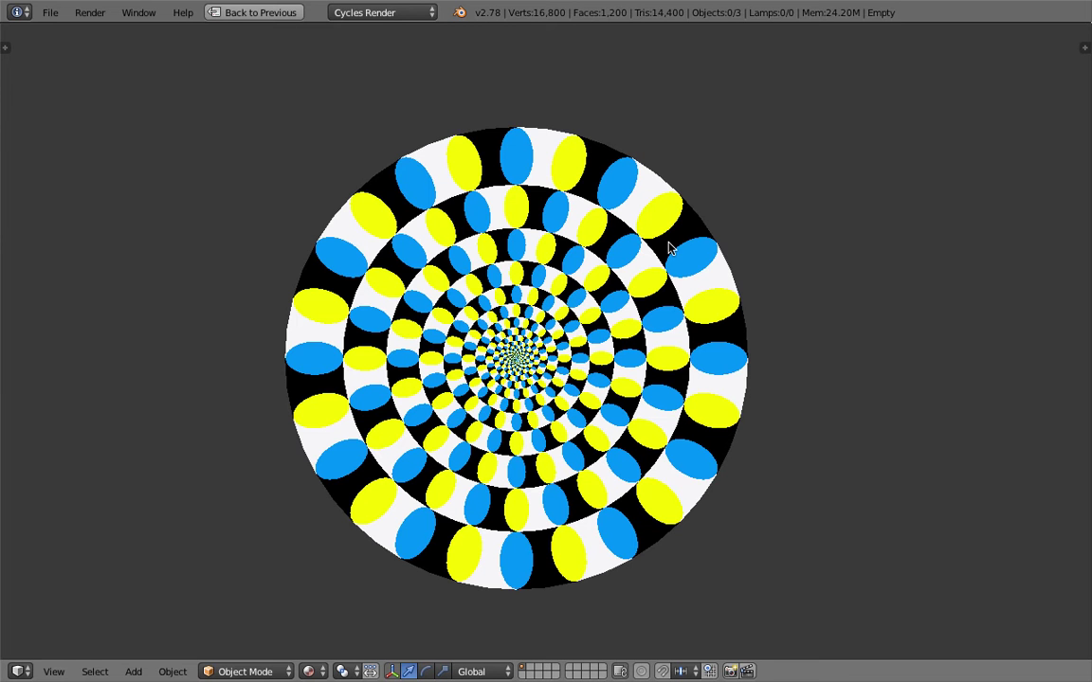
middle_click_drag(670, 249, 535, 373)
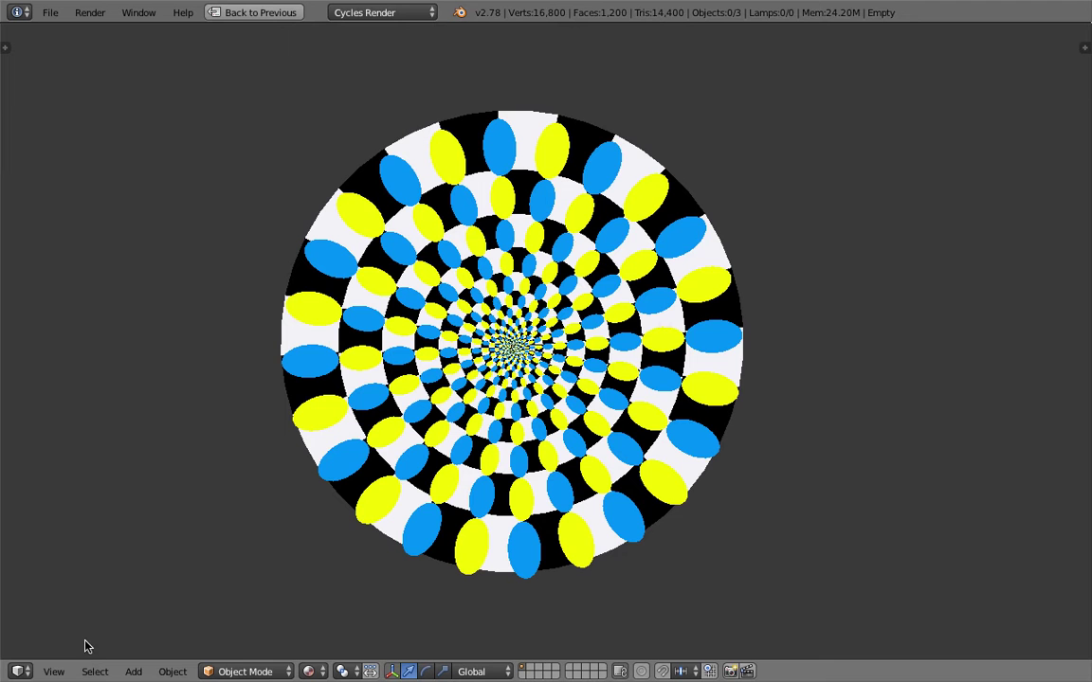
- Align the maximized viewport to the top view of the disc and restore the multi-panel Compositing layout
left_click(54, 672)
left_click(86, 594)
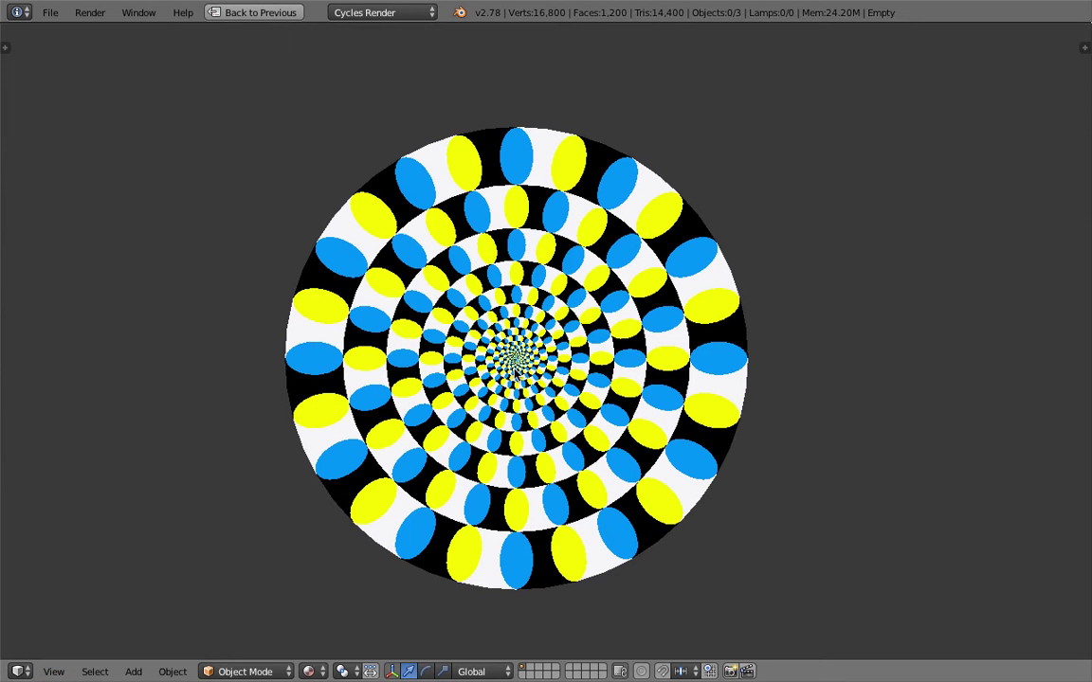
middle_click_drag(555, 360, 555, 323, "shift")
left_click(269, 14)
scroll(545, 461, "down", 1)
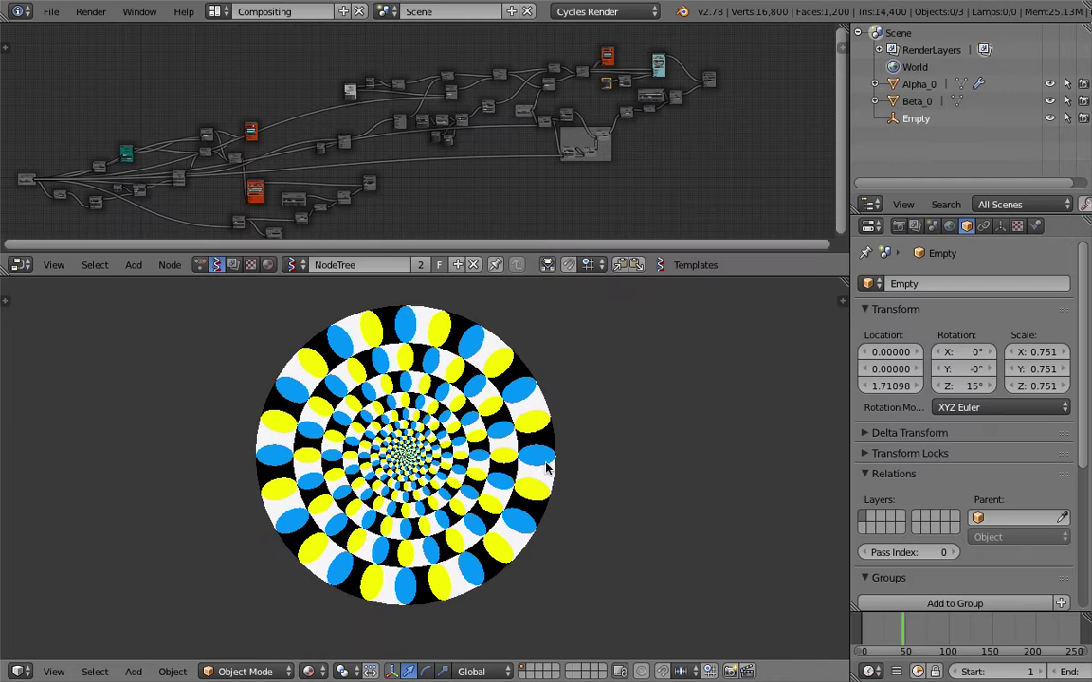
- Centre the finished disc in the smaller viewport and save over the existing blend file
middle_click_drag(525, 449, 536, 461, "shift")
key("ctrl+s")
left_click(536, 462)
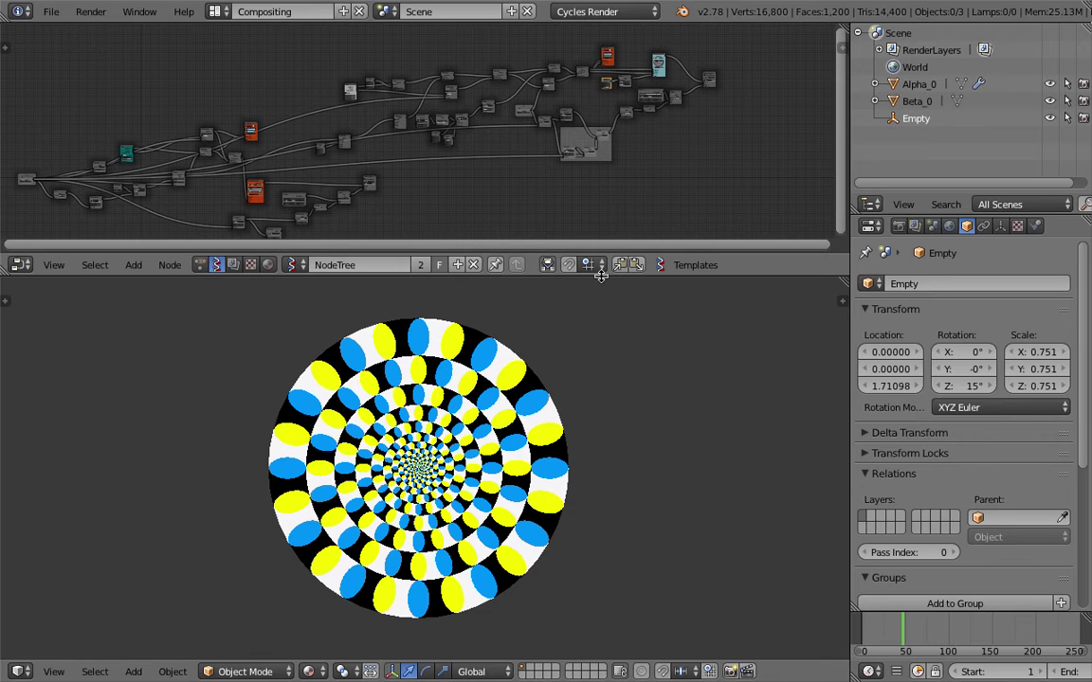
- Enlarge the node editor to fit the whole node tree and hide the Beta_0 ellipses
left_click_drag(601, 275, 597, 335)
middle_click_drag(475, 226, 515, 246)
scroll(643, 200, "up", 1)
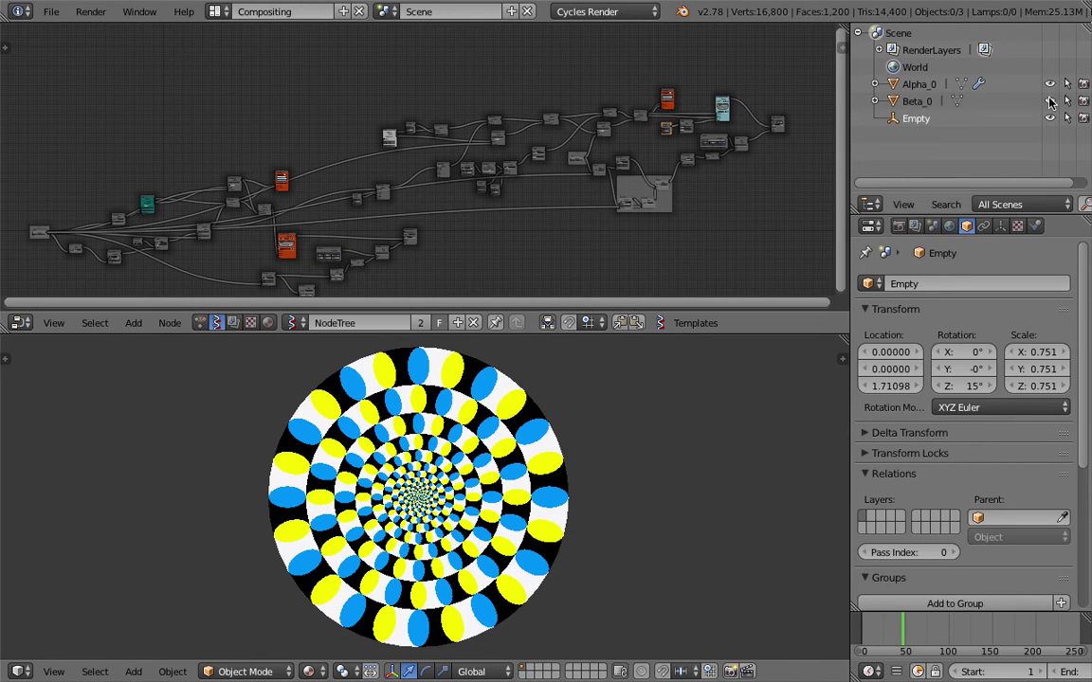
left_click(1049, 101)
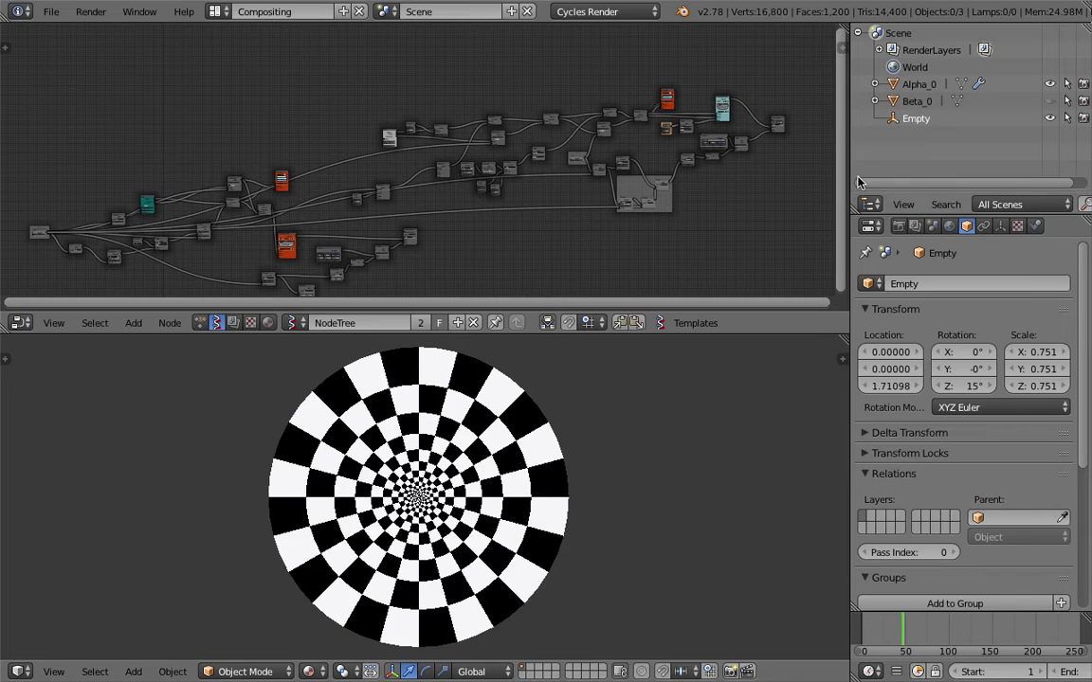
- Examine the checkered disc from an oblique angle and restore the top view
middle_click_drag(449, 477, 528, 417)
key("KP_7")
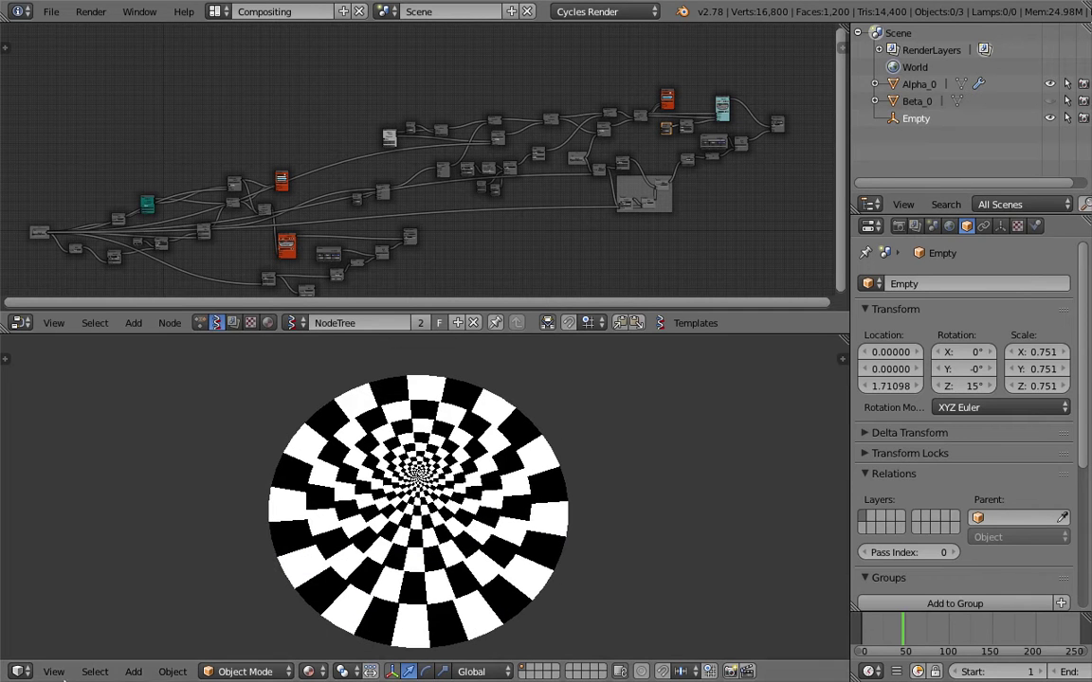
left_click(54, 670)
left_click(66, 587)
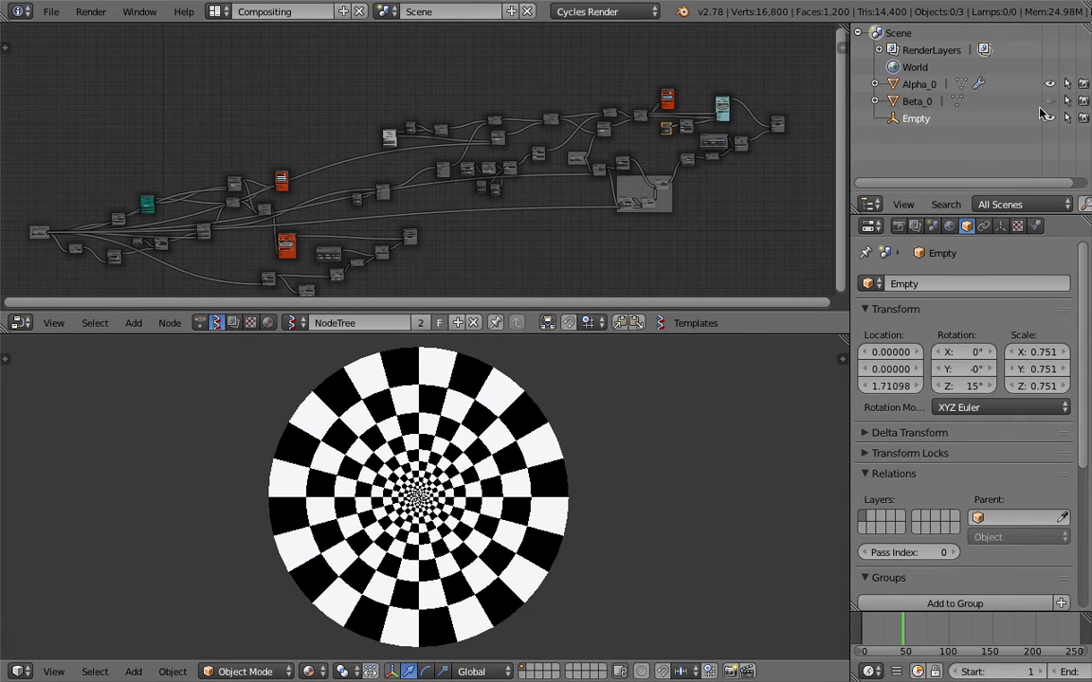
- Hide the Empty and the Alpha_0 disc and show only the Beta_0 ellipses
left_click(1053, 120)
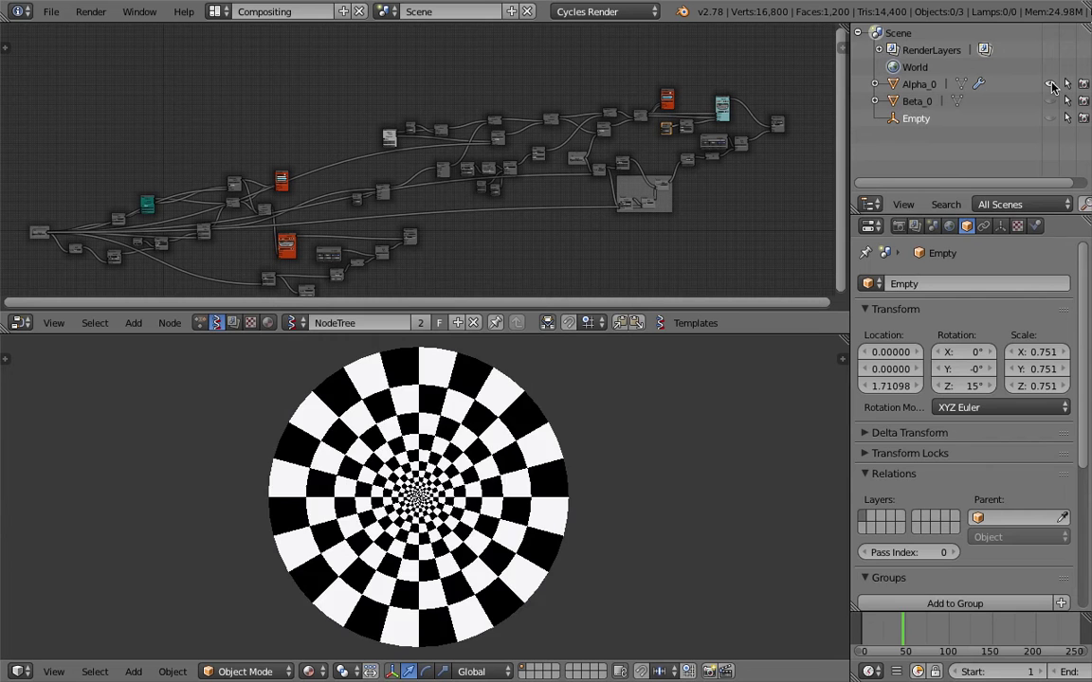
left_click(1050, 85)
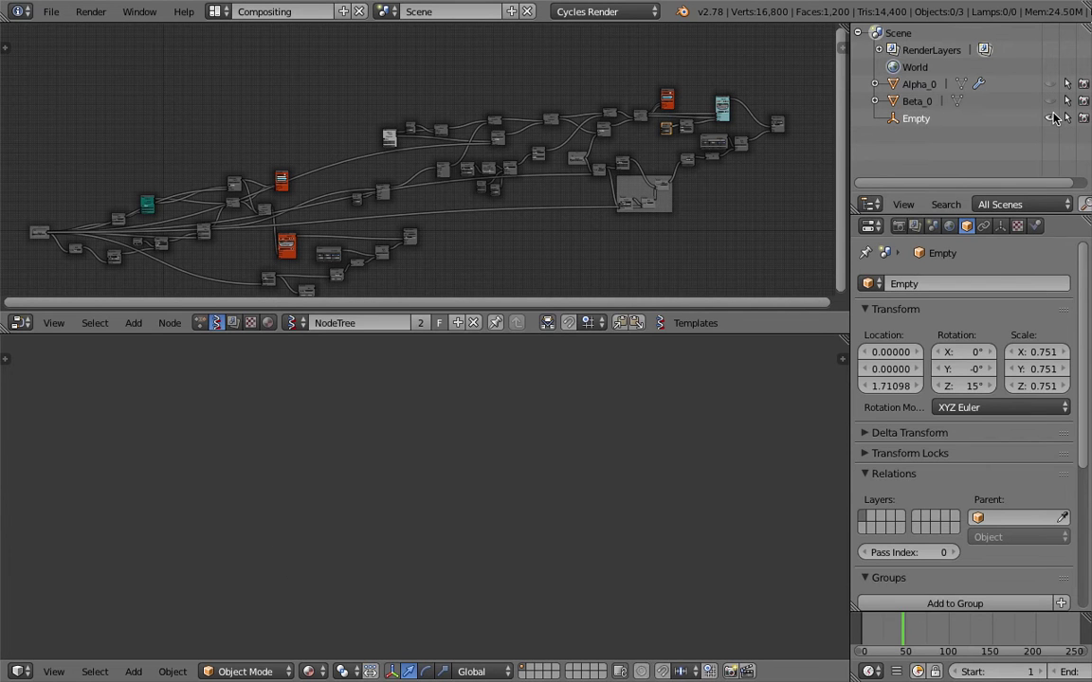
left_click(1050, 101)
- Examine the isolated blue and yellow ellipse rings and compare them with the reference image of the illusion's stages
scroll(444, 507, "up", 5)
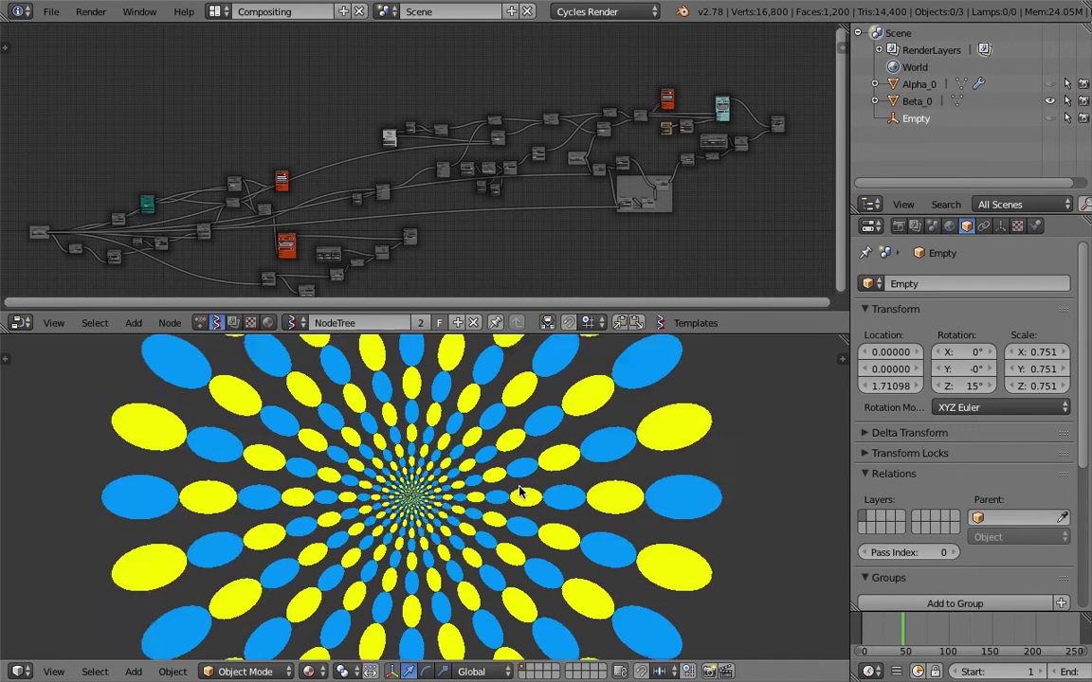
scroll(455, 502, "down", 3)
scroll(460, 500, "up", 3)
scroll(469, 500, "down", 5)
scroll(481, 494, "up", 3)
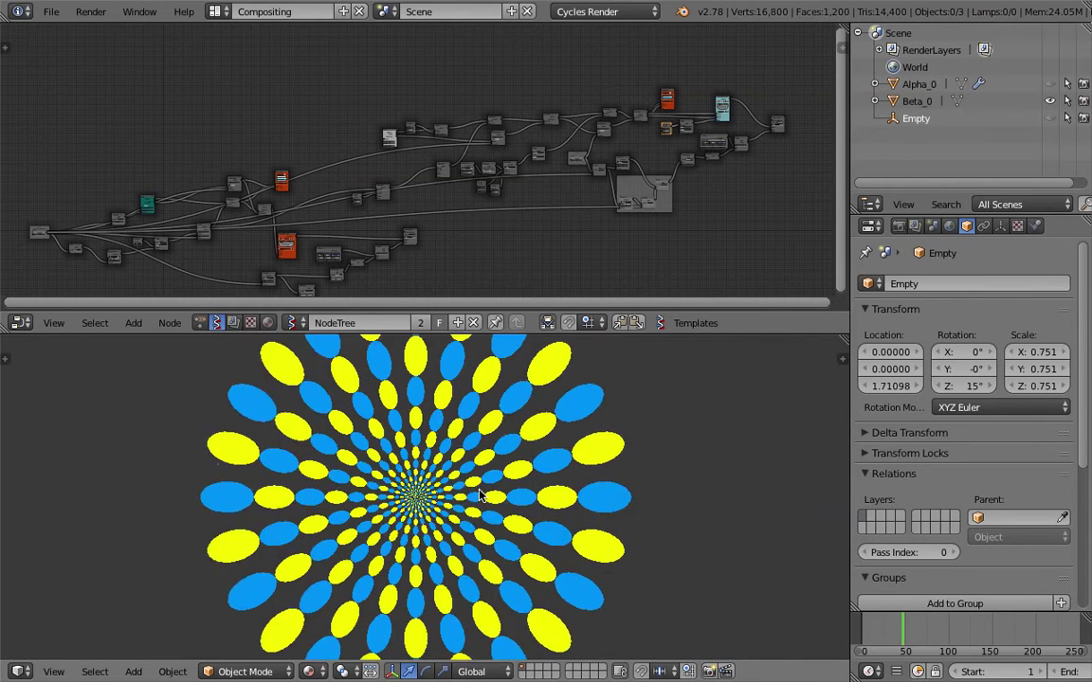
scroll(481, 494, "down", 3)
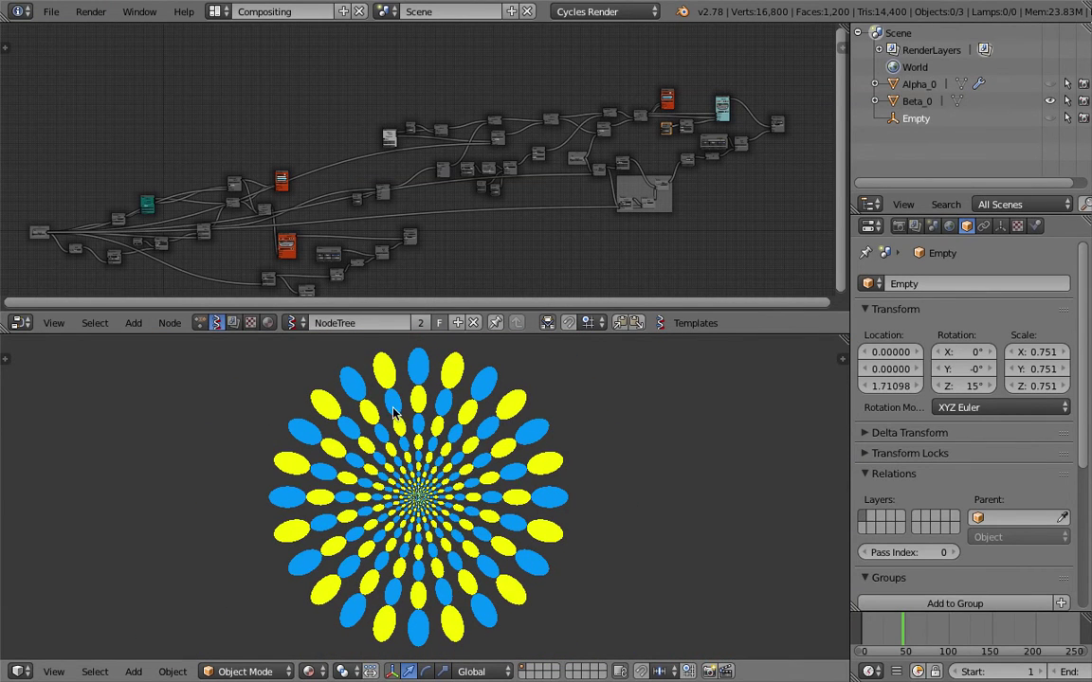
key("ctrl+Left")
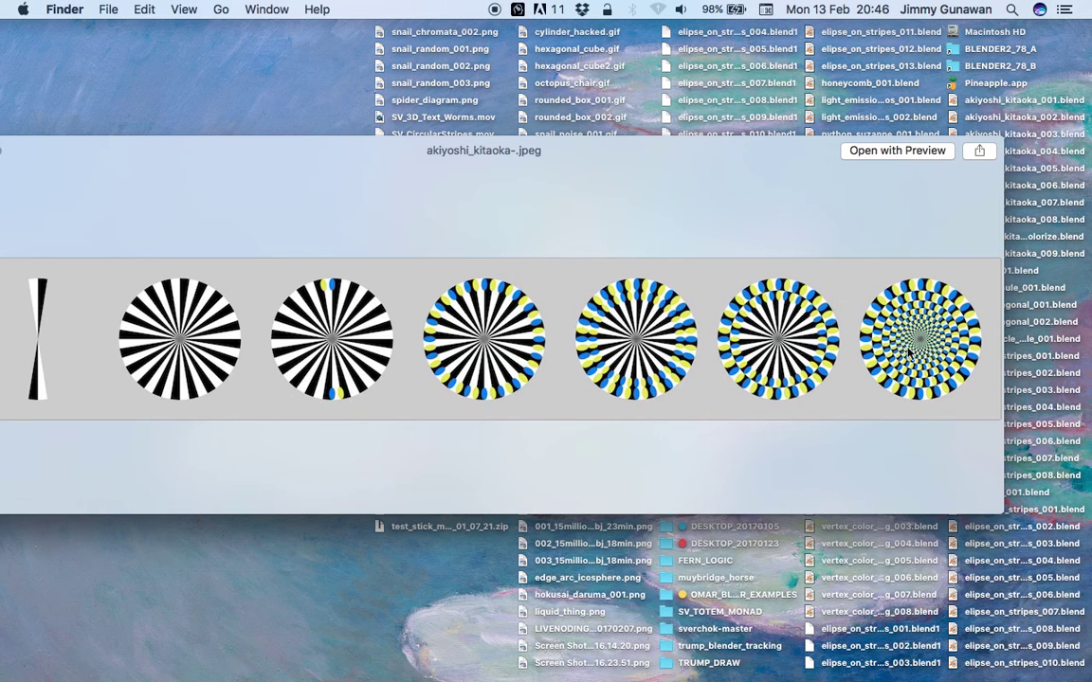
key("ctrl+Right")
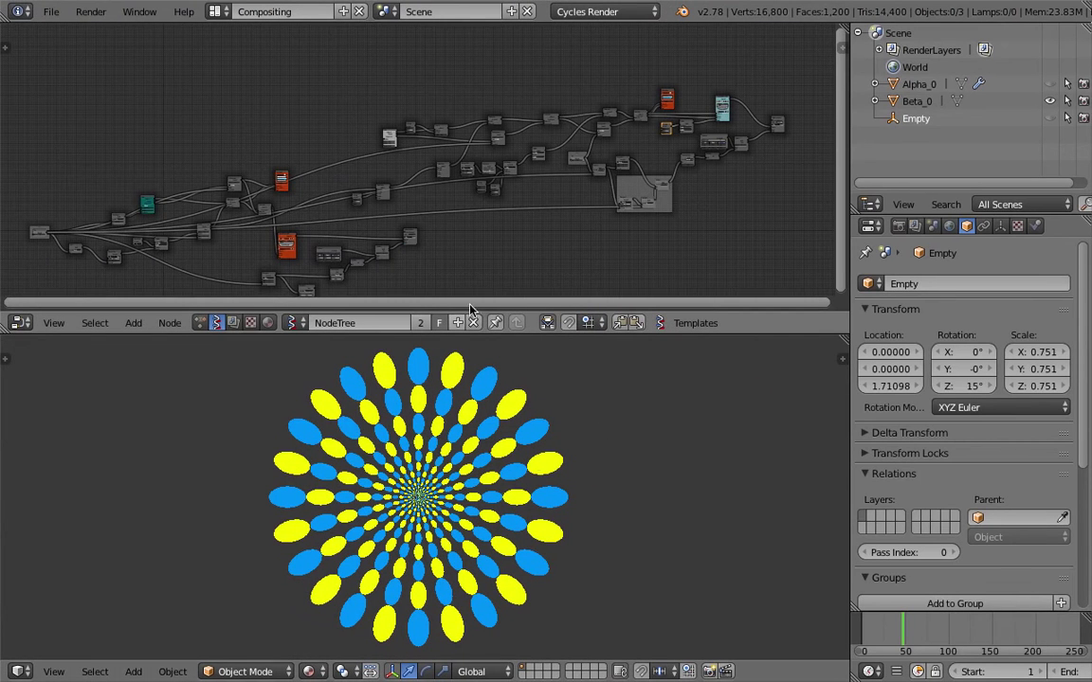
- Enlarge the node editor, enable the striped disc's Viewer Draw preview and hide the Beta_0 ellipses
scroll(444, 189, "up", 4)
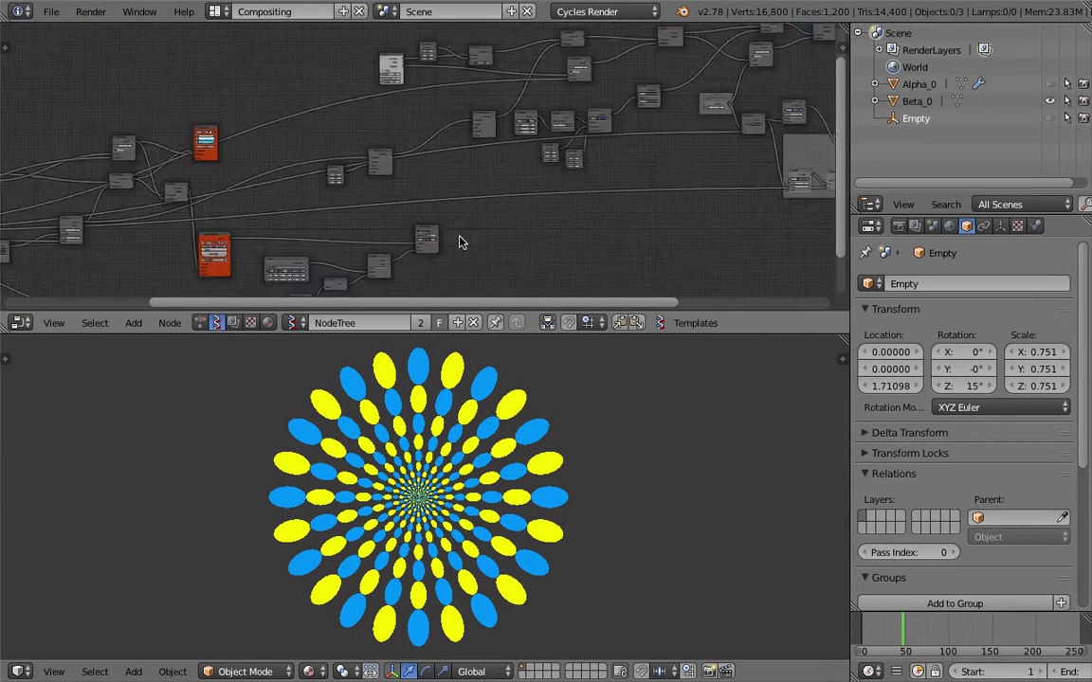
scroll(459, 243, "up", 2)
left_click_drag(481, 336, 488, 377)
middle_click_drag(292, 223, 525, 214)
scroll(530, 220, "up", 3)
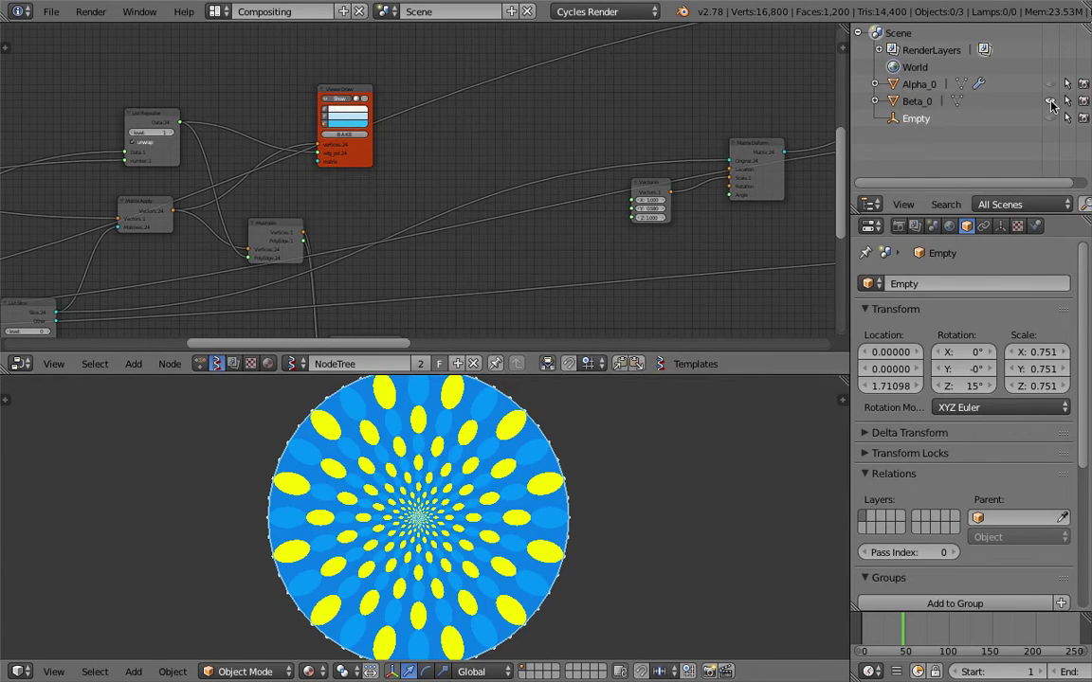
left_click(1050, 101)
scroll(525, 534, "down", 2)
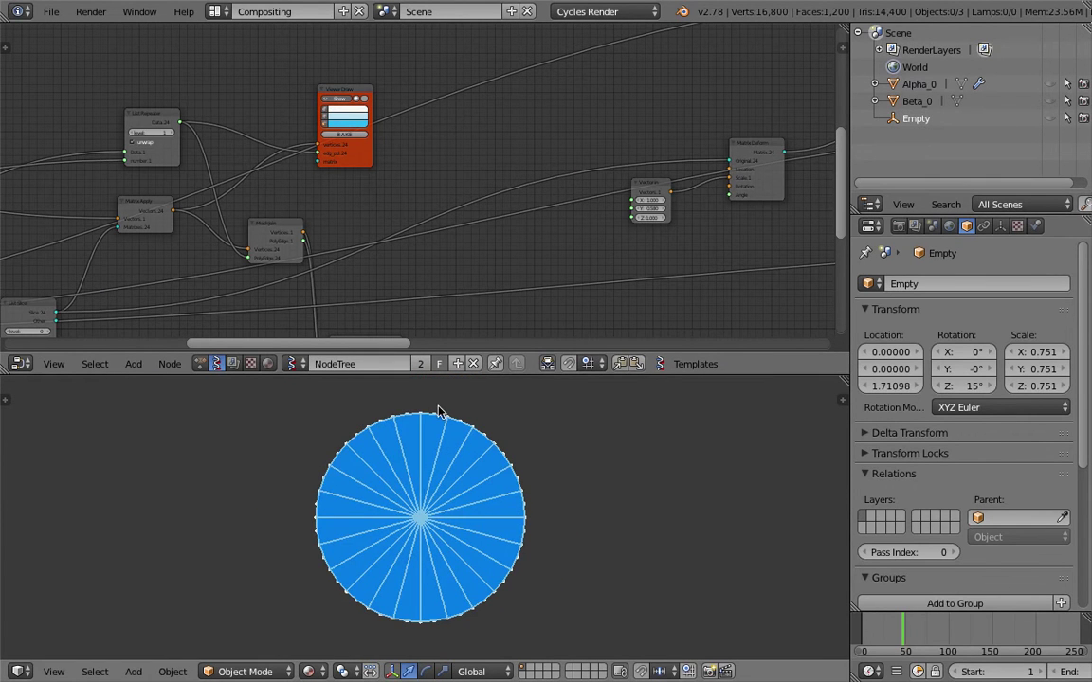
- Move the striped disc's Viewer Draw node up and left, and reposition the framed integer node at the tree's start
key("g")
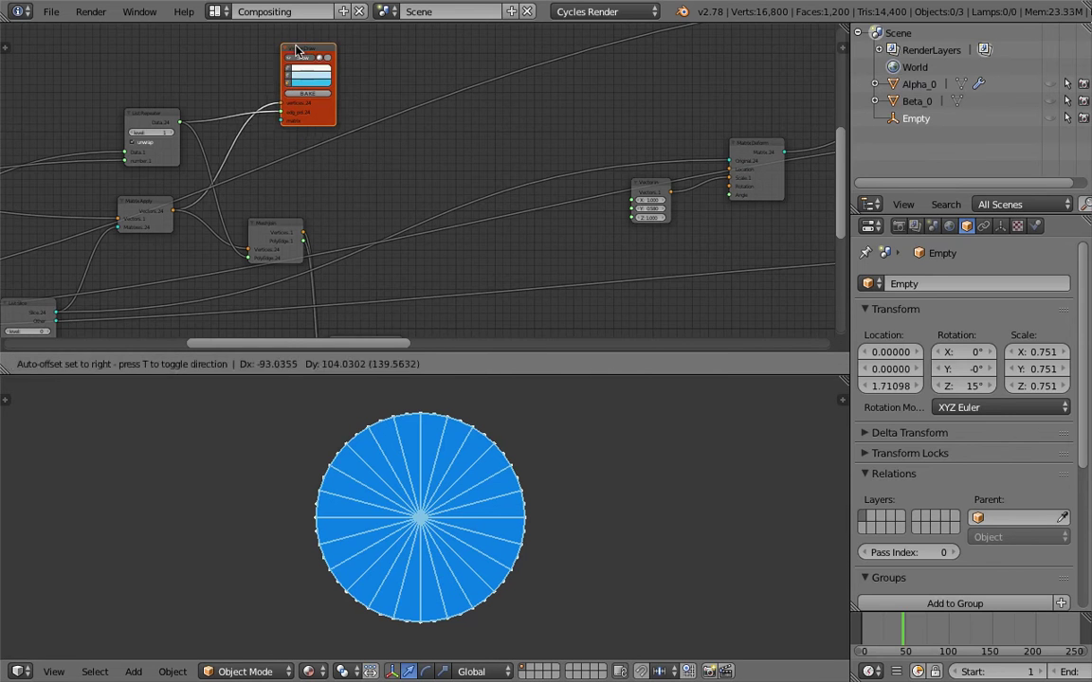
left_click(277, 138)
middle_click_drag(277, 138, 134, 258)
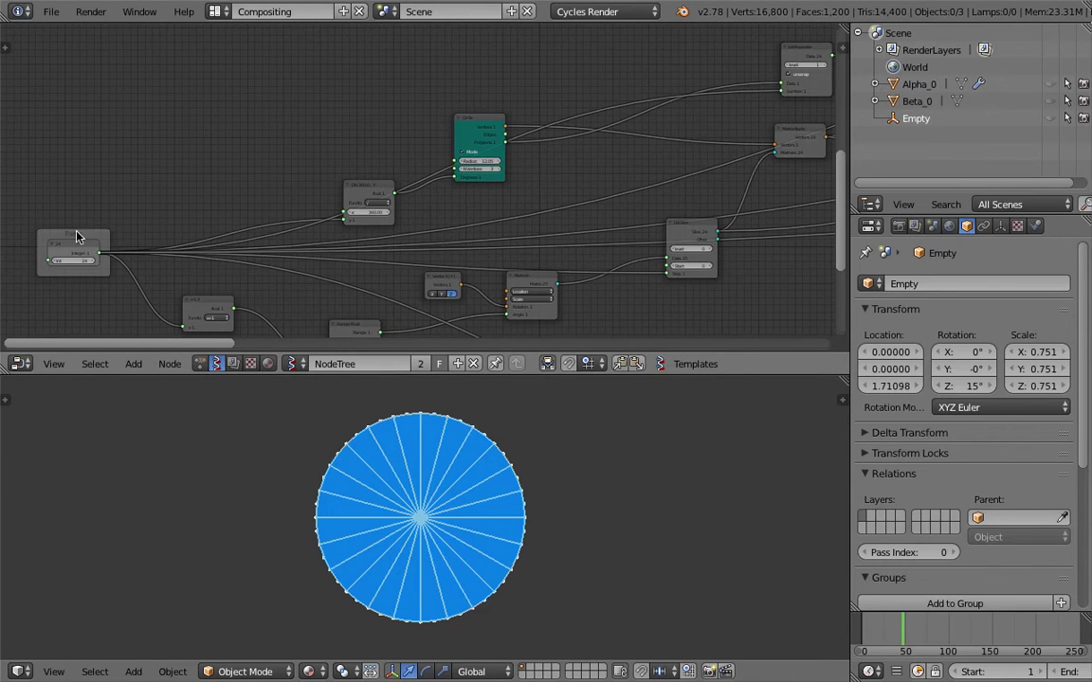
left_click_drag(78, 237, 53, 254)
- Align the List Repeater node of the ellipse branch beneath its Matrix Apply node and examine its inputs
middle_click_drag(653, 185, 413, 228)
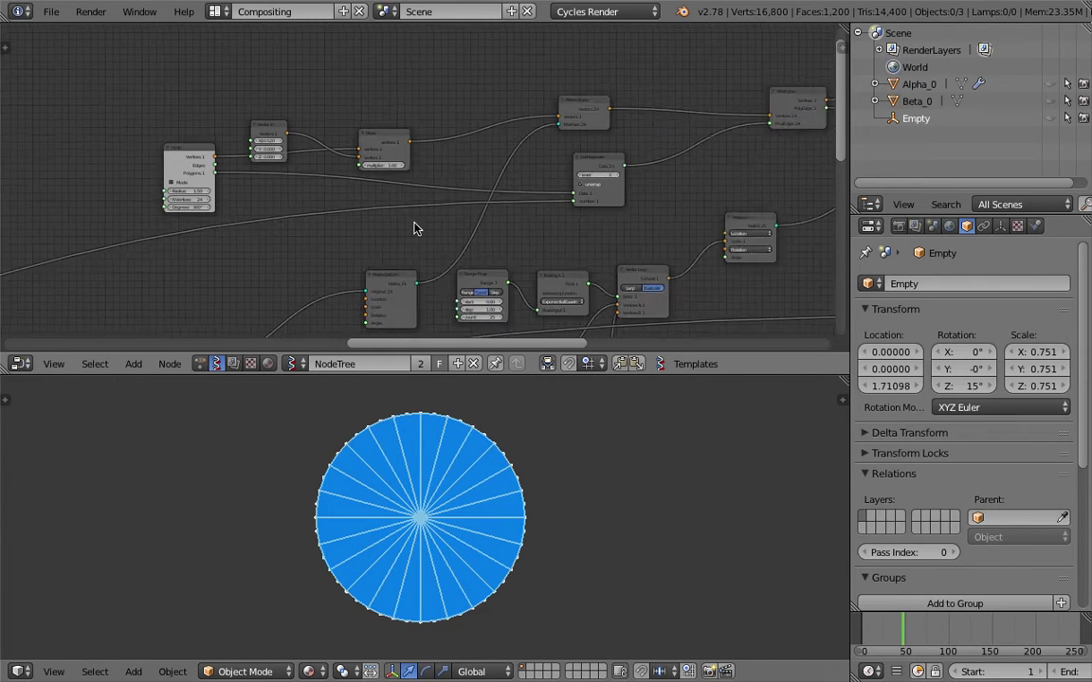
scroll(614, 182, "up", 1)
left_click_drag(621, 157, 602, 150)
middle_click_drag(606, 152, 531, 172)
scroll(537, 176, "up", 2)
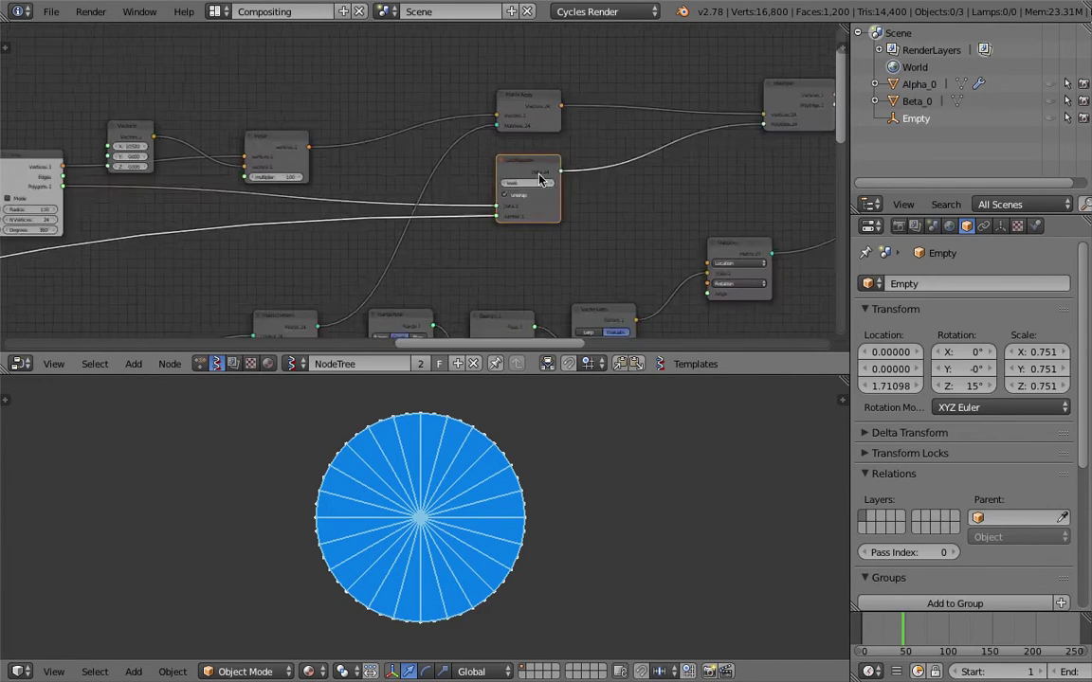
scroll(542, 210, "up", 1)
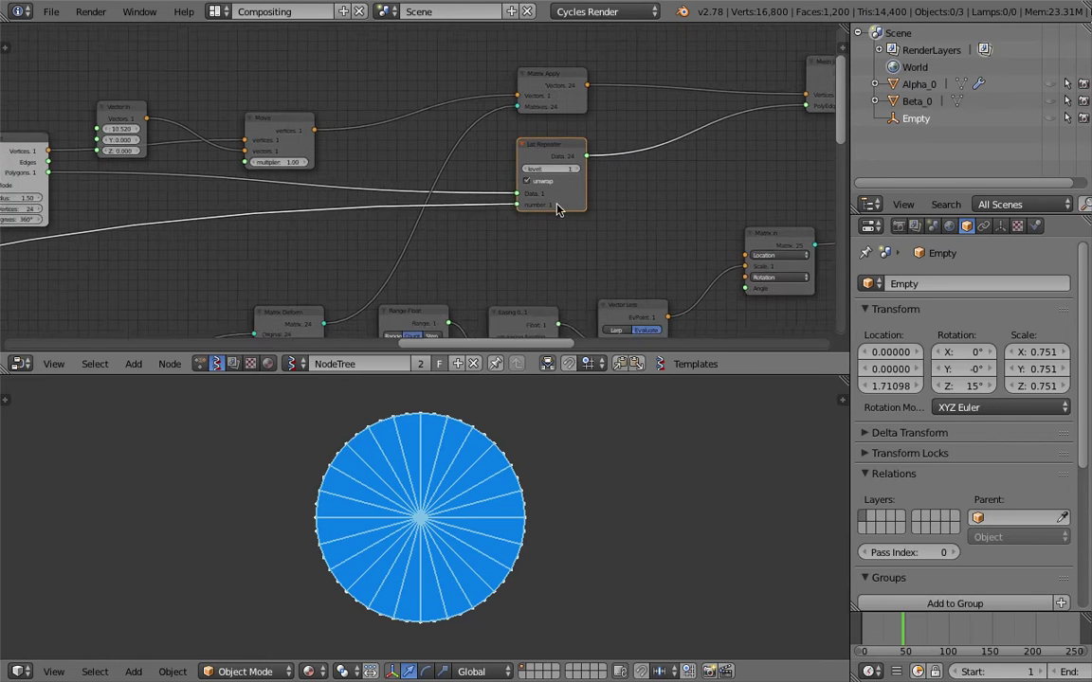
scroll(554, 214, "up", 1)
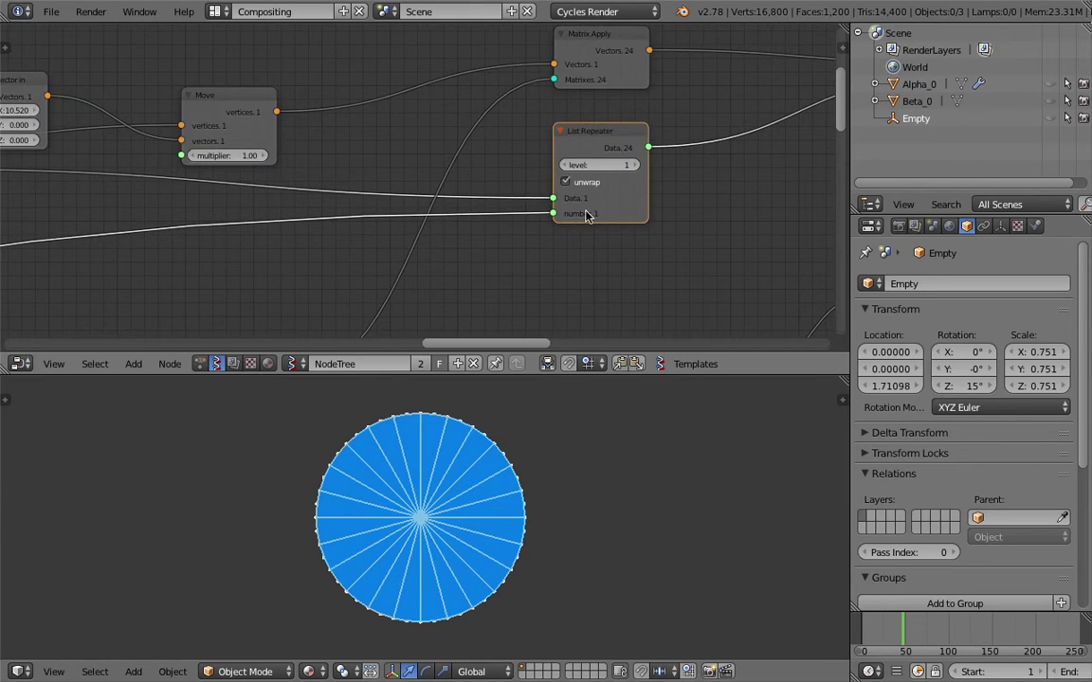
scroll(597, 218, "down", 1)
middle_click_drag(614, 219, 493, 213)
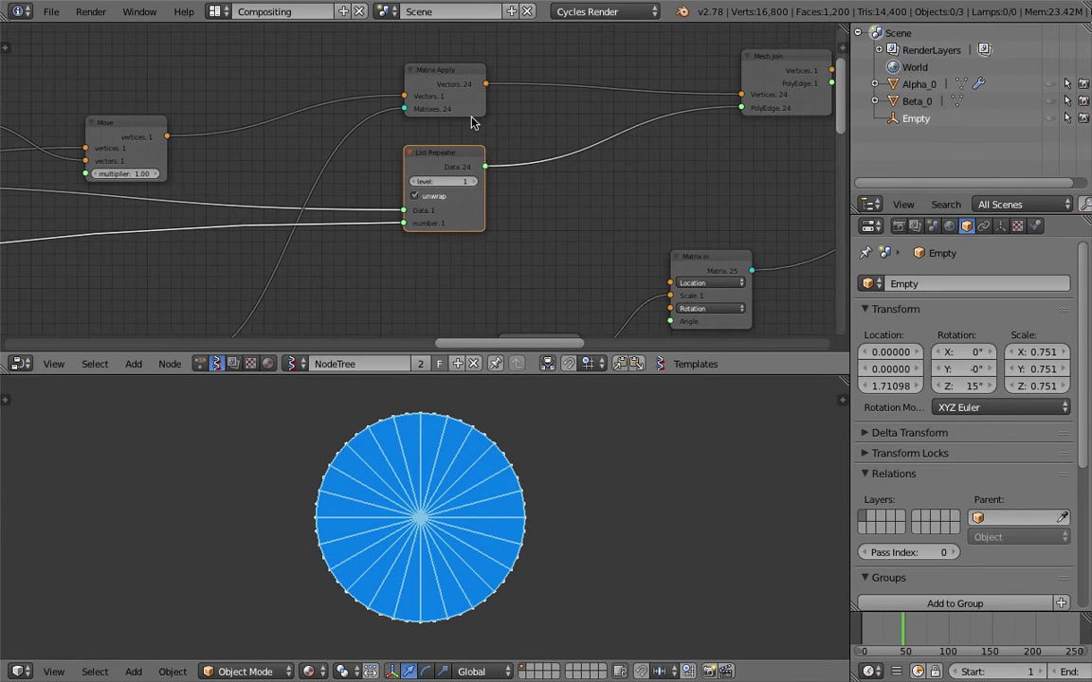
- Reposition the ellipse branch's Matrix Apply, the Mesh Join after it and the second Matrix Apply to tidy the chain
scroll(503, 168, "down", 1)
middle_click_drag(502, 170, 498, 190)
left_click_drag(447, 107, 434, 92)
middle_click_drag(726, 124, 529, 150)
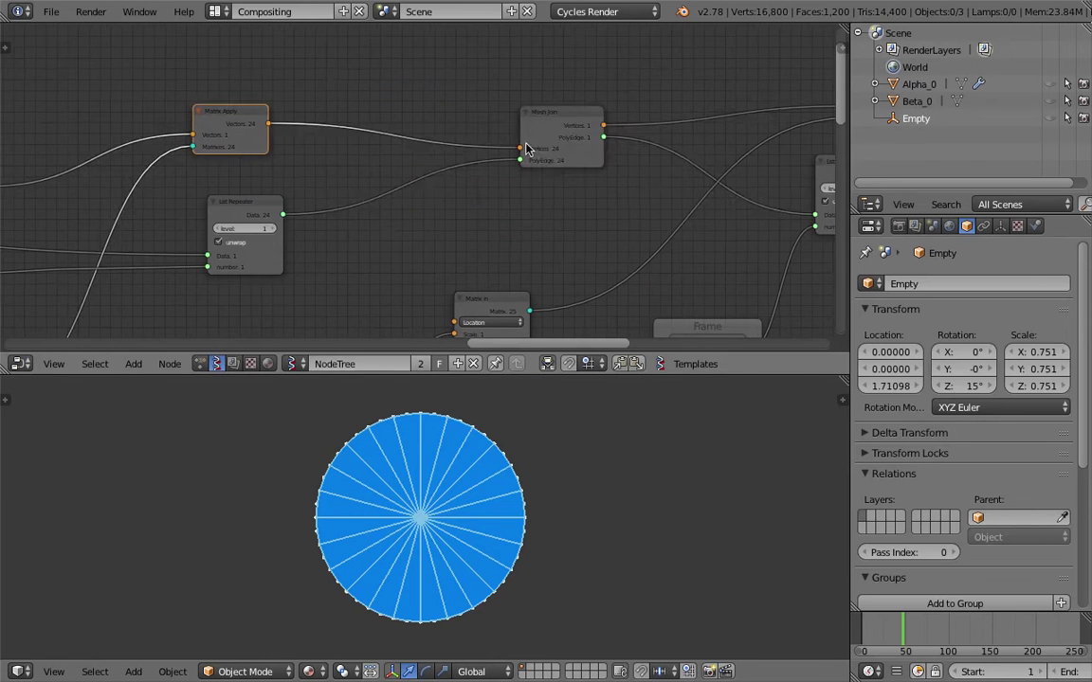
left_click_drag(539, 132, 445, 132)
middle_click_drag(442, 150, 245, 150)
middle_click_drag(595, 136, 546, 134)
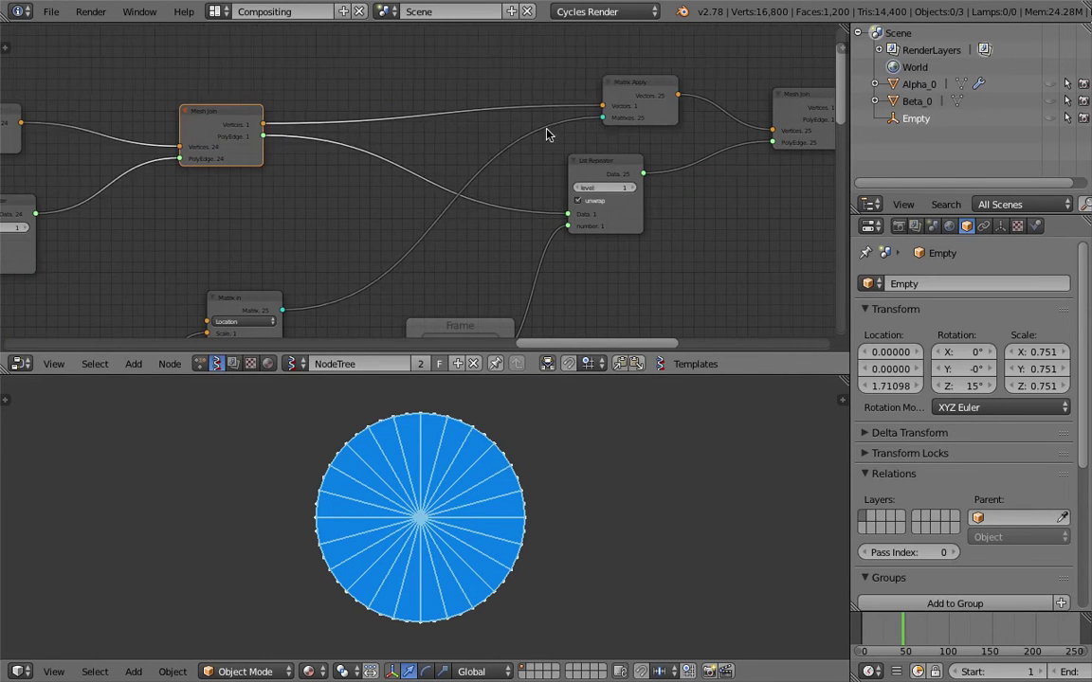
left_click_drag(648, 96, 526, 92)
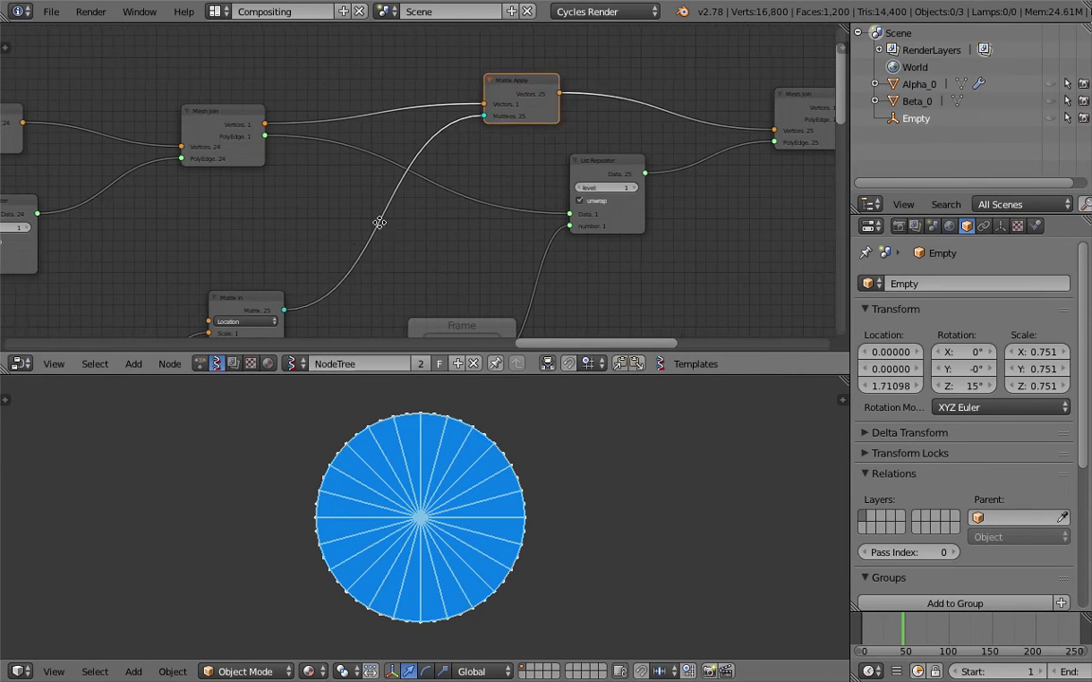
- Turn off the Viewer Draw preview of the striped disc
middle_click_drag(378, 219, 506, 131)
scroll(403, 254, "down", 2)
middle_click_drag(328, 259, 439, 213)
scroll(377, 247, "down", 2)
middle_click_drag(378, 246, 342, 297)
middle_click_drag(392, 224, 626, 218)
middle_click_drag(333, 239, 459, 236)
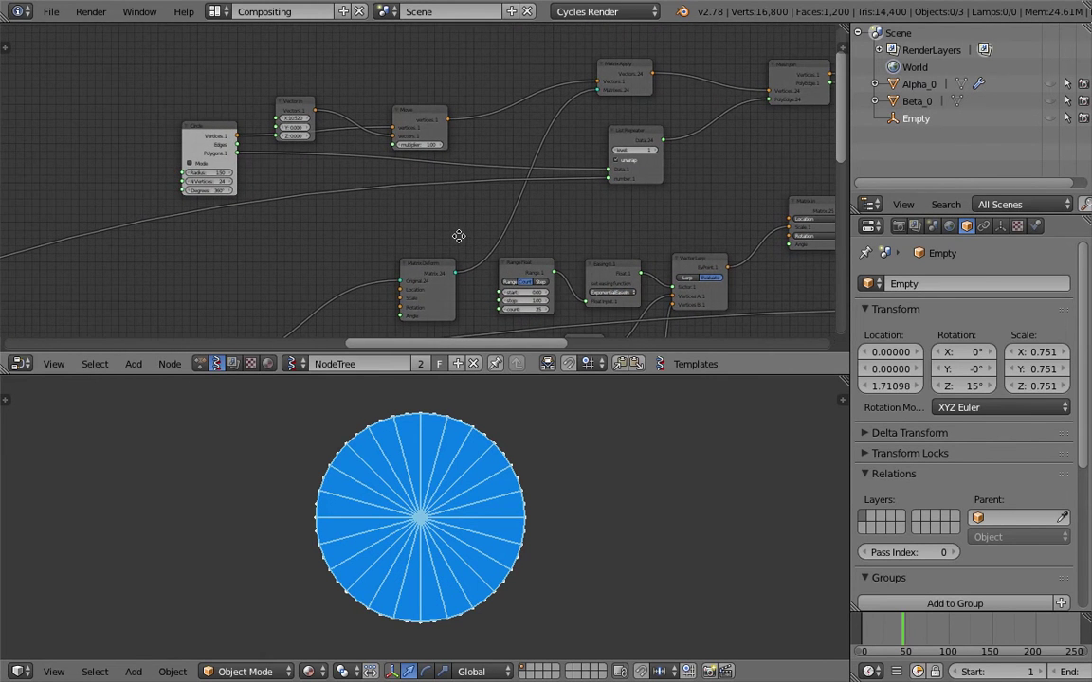
middle_click_drag(431, 147, 749, 139)
scroll(240, 199, "down", 4)
middle_click_drag(376, 153, 651, 81)
scroll(385, 179, "up", 5)
left_click(360, 165)
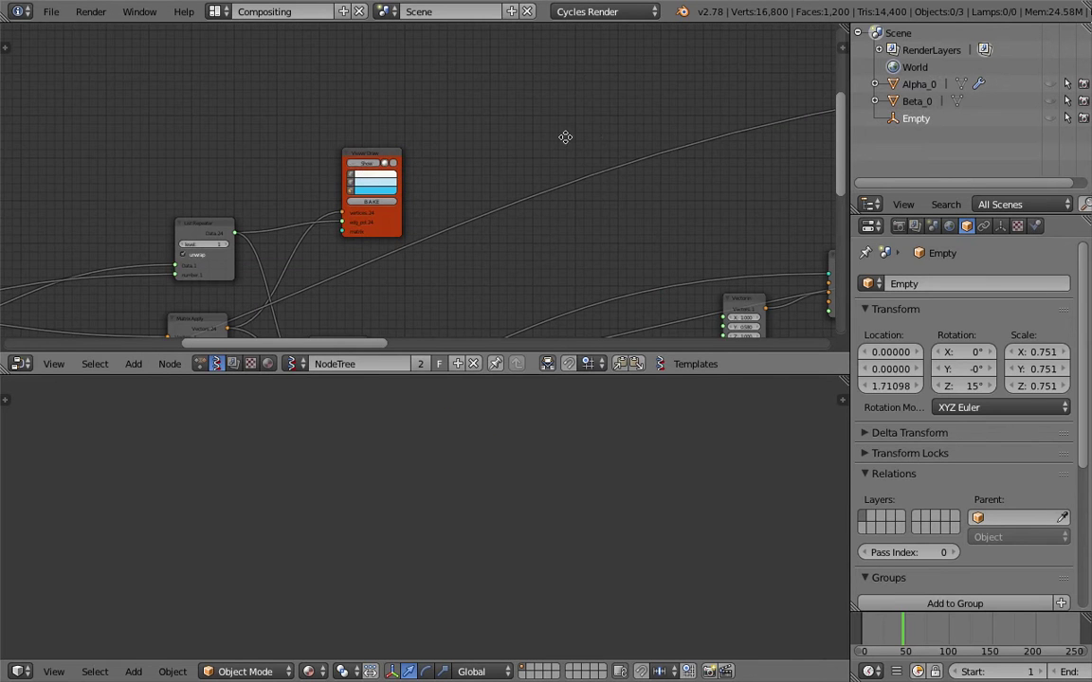
- Preview the ellipse rings through the Viewer Draw node after the final Mesh Join, and turn that preview off
middle_click_drag(565, 138, 50, 183)
middle_click_drag(513, 132, 39, 229)
middle_click_drag(405, 173, 343, 182)
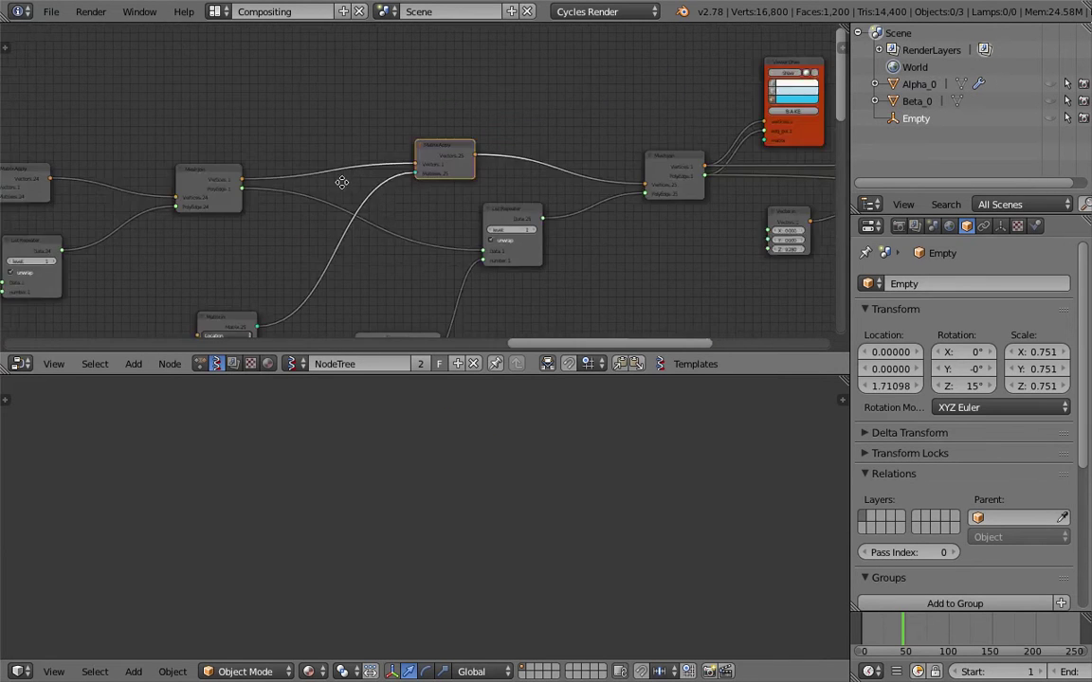
scroll(474, 133, "right", 4, "ctrl")
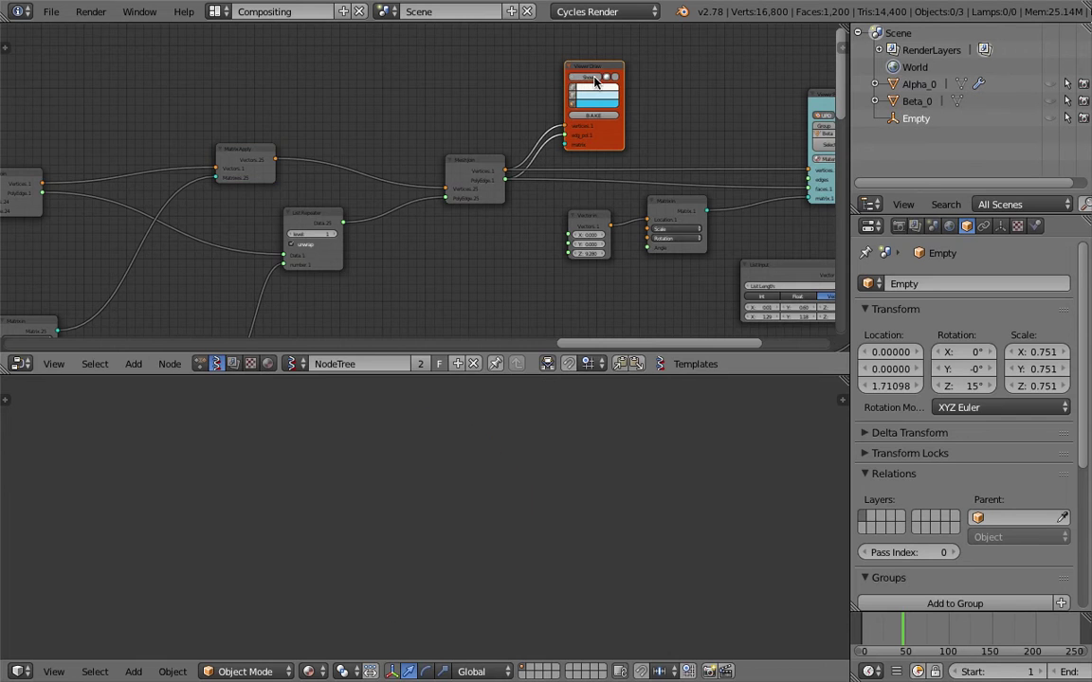
left_click(588, 78)
middle_click_drag(597, 200, 371, 174)
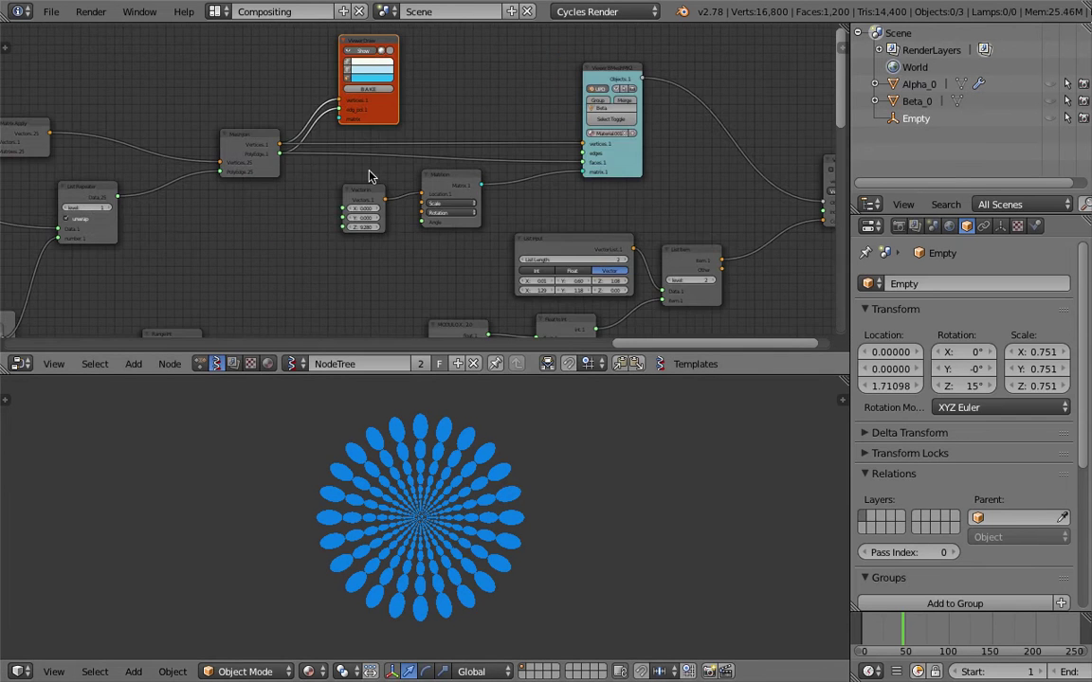
middle_click_drag(479, 176, 310, 155)
scroll(309, 155, "down", 1)
middle_click_drag(503, 138, 663, 140)
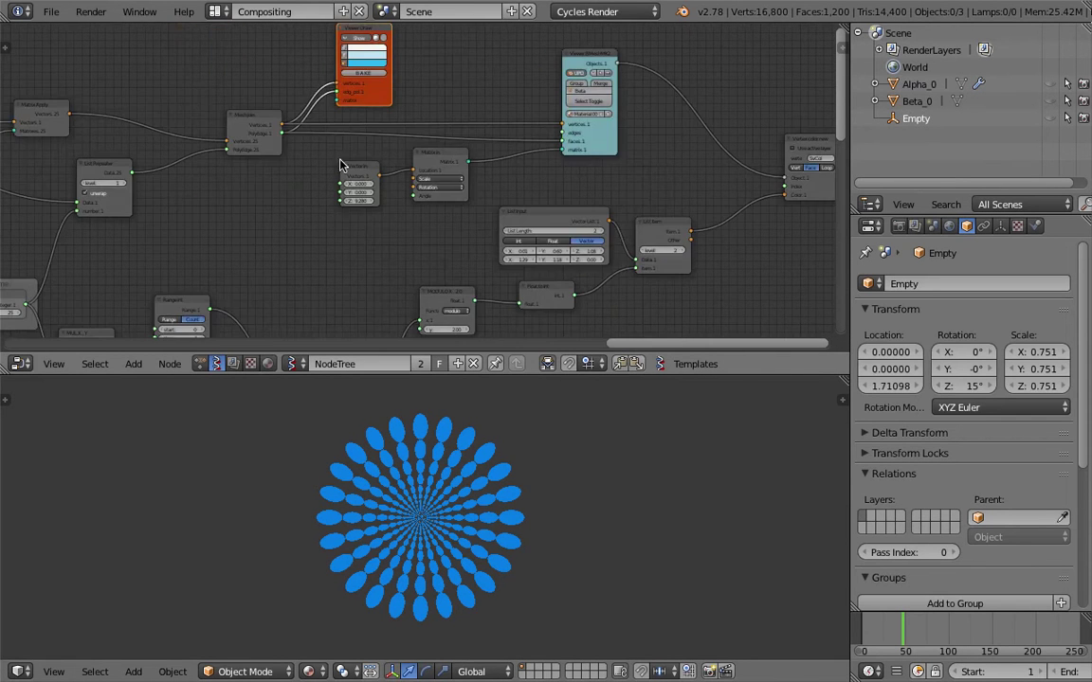
middle_click_drag(297, 135, 427, 150)
left_click(486, 57)
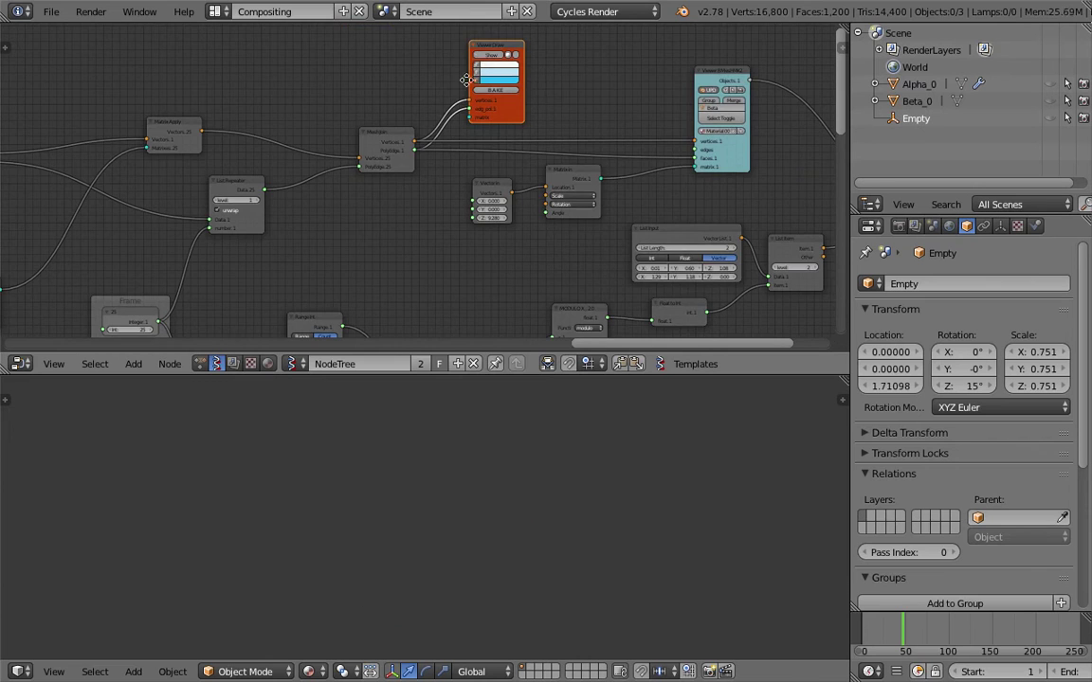
- Duplicate the Viewer Draw node and place the unconnected copy near the Move node at the start of the ellipse branch
middle_click_drag(486, 60, 728, 112)
key("shift+d")
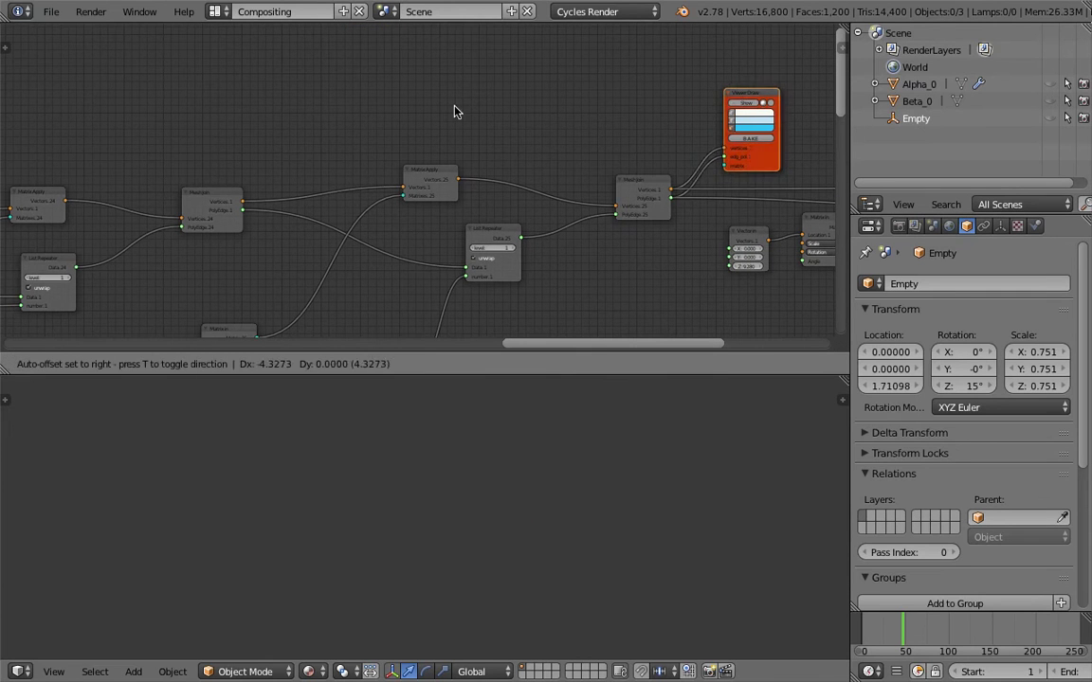
left_click(153, 127)
middle_click_drag(154, 127, 429, 100)
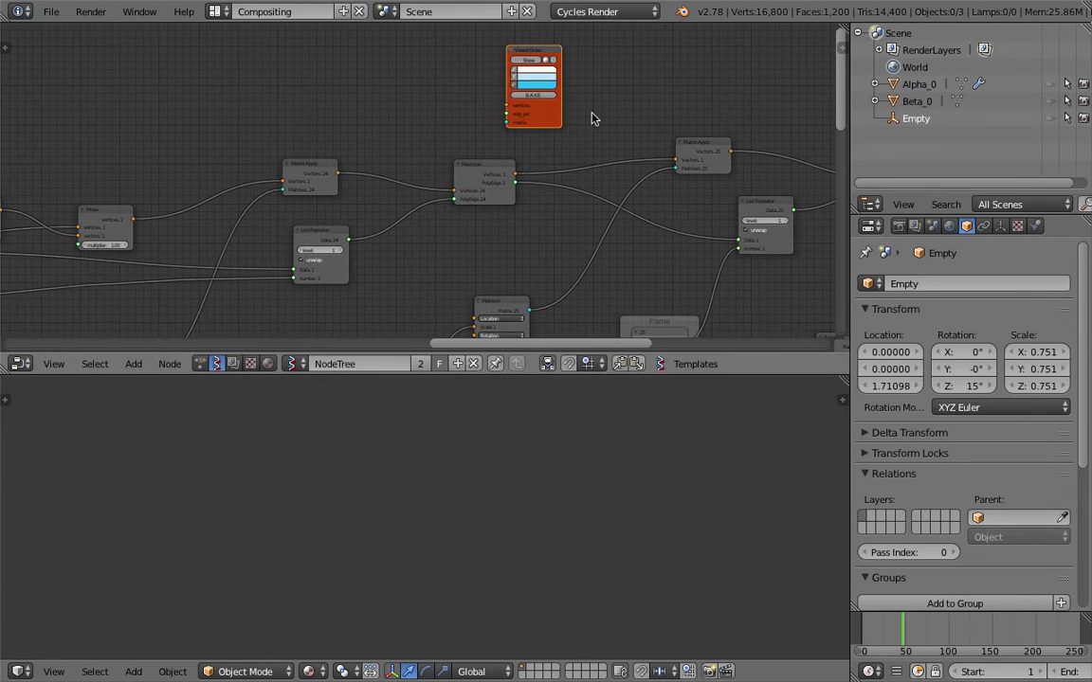
left_click_drag(547, 121, 186, 142)
middle_click_drag(39, 222, 396, 199)
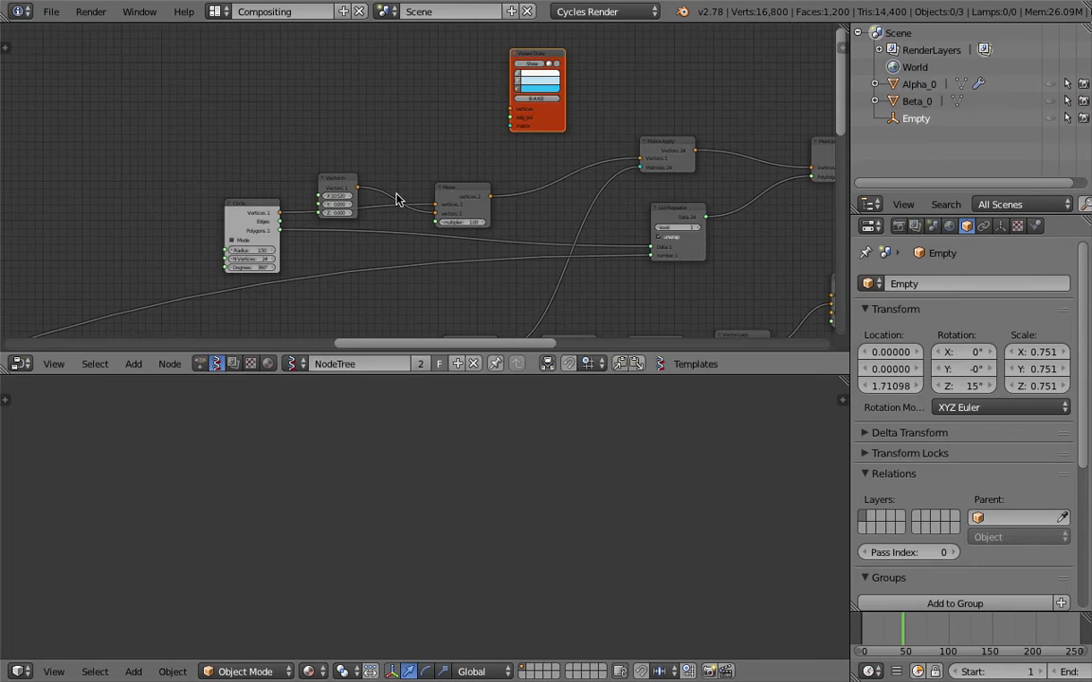
- Rearrange the Circle, Vector in and Move nodes so the links between them are easy to read
left_click_drag(256, 210, 198, 203)
scroll(312, 171, "up", 1)
mouse_move(312, 171)
left_mouse_down()
mouse_move(302, 139)
mouse_move(333, 171)
left_mouse_up()
left_click_drag(468, 199, 410, 158)
scroll(344, 146, "up", 1)
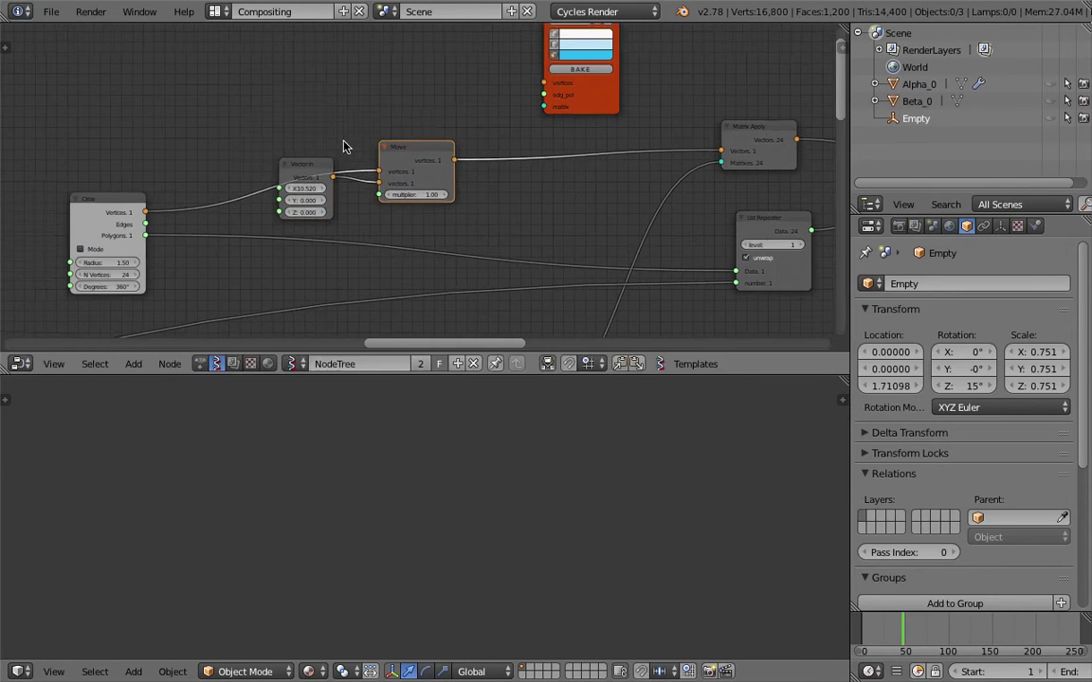
left_click(296, 178)
left_click_drag(297, 175, 278, 205)
middle_click_drag(245, 192, 284, 175)
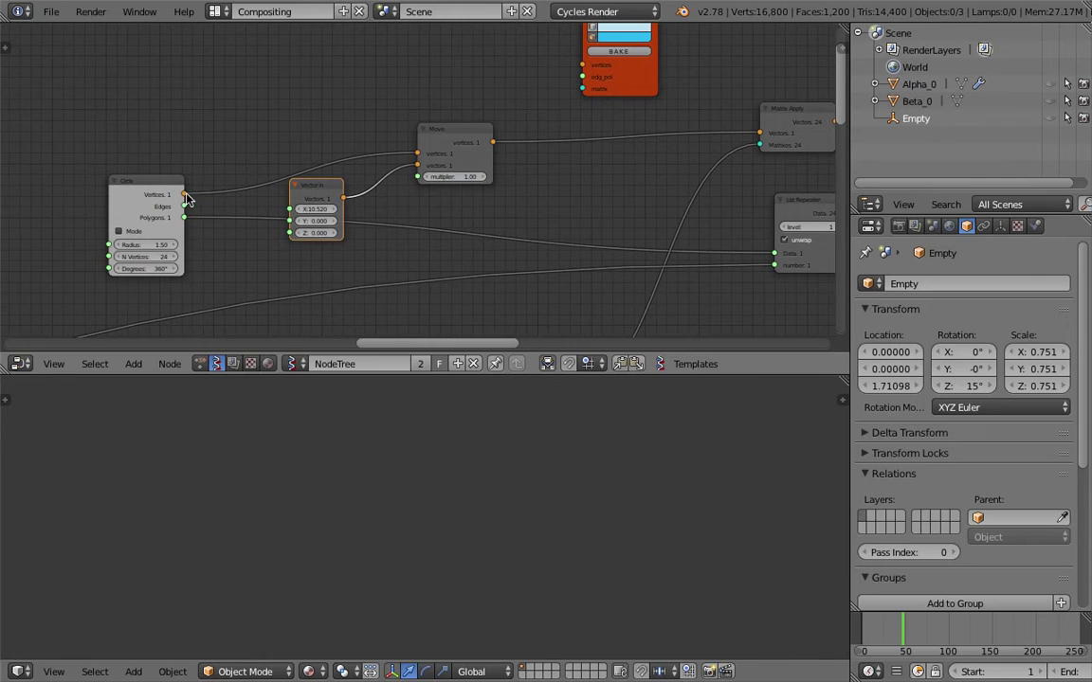
- Connect the Circle node's Vertices and Polygons to the duplicated Viewer Draw node and disable Only Render in the 3D viewport
mouse_move(186, 195)
left_mouse_down()
mouse_move(584, 65)
mouse_move(584, 84)
mouse_move(183, 218)
left_mouse_up()
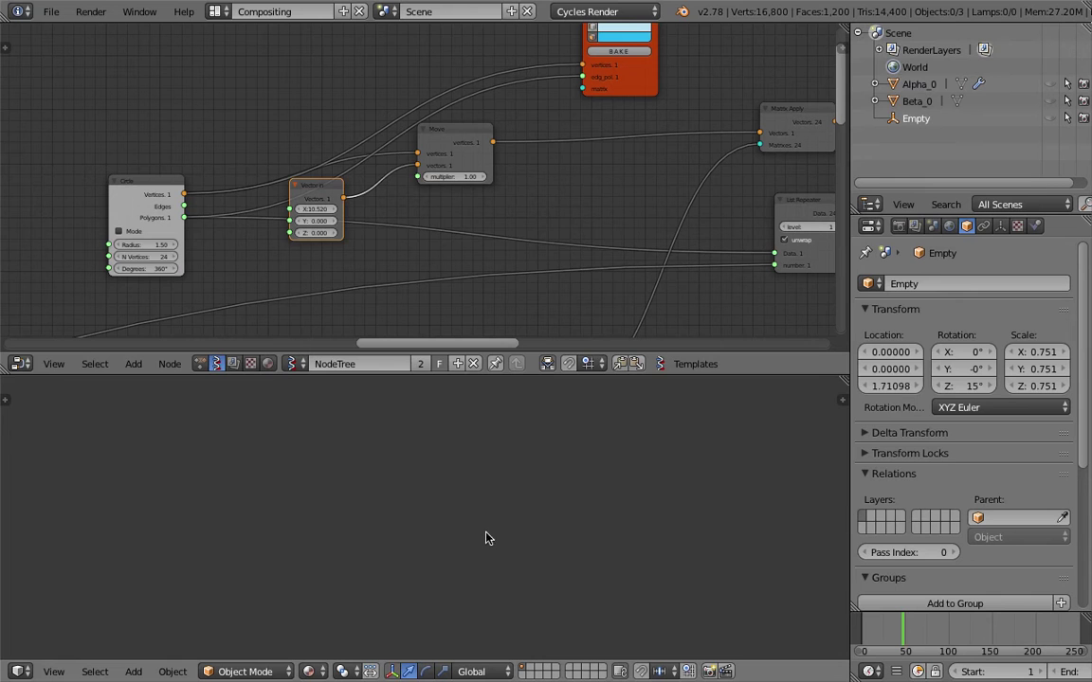
key("n")
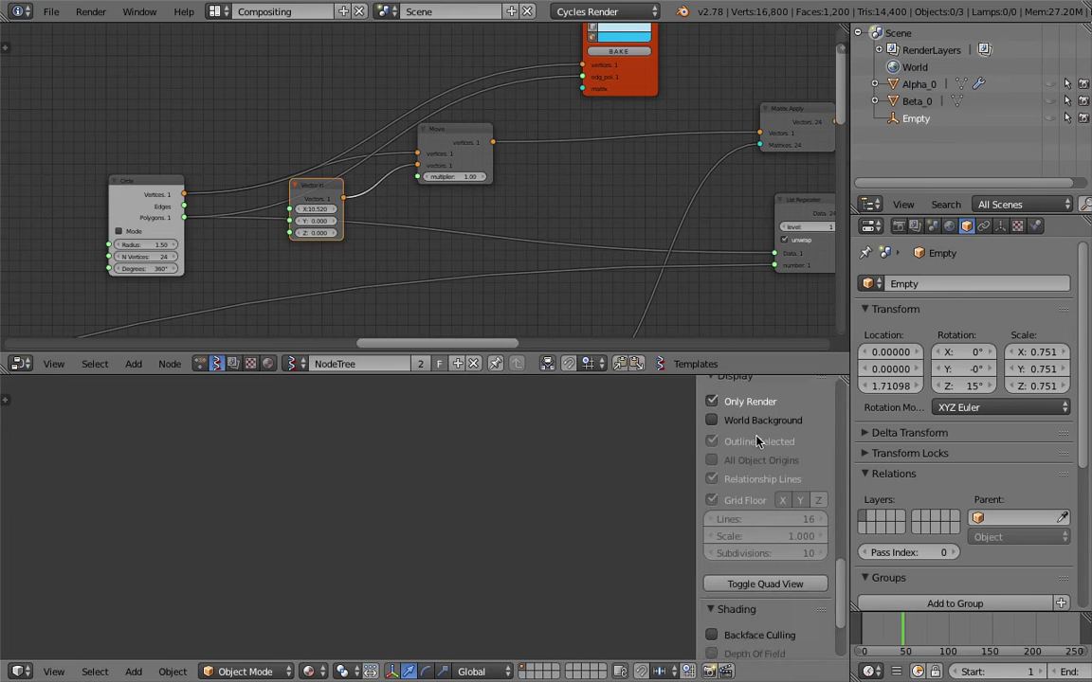
scroll(682, 417, "up", 3)
scroll(407, 509, "up", 7)
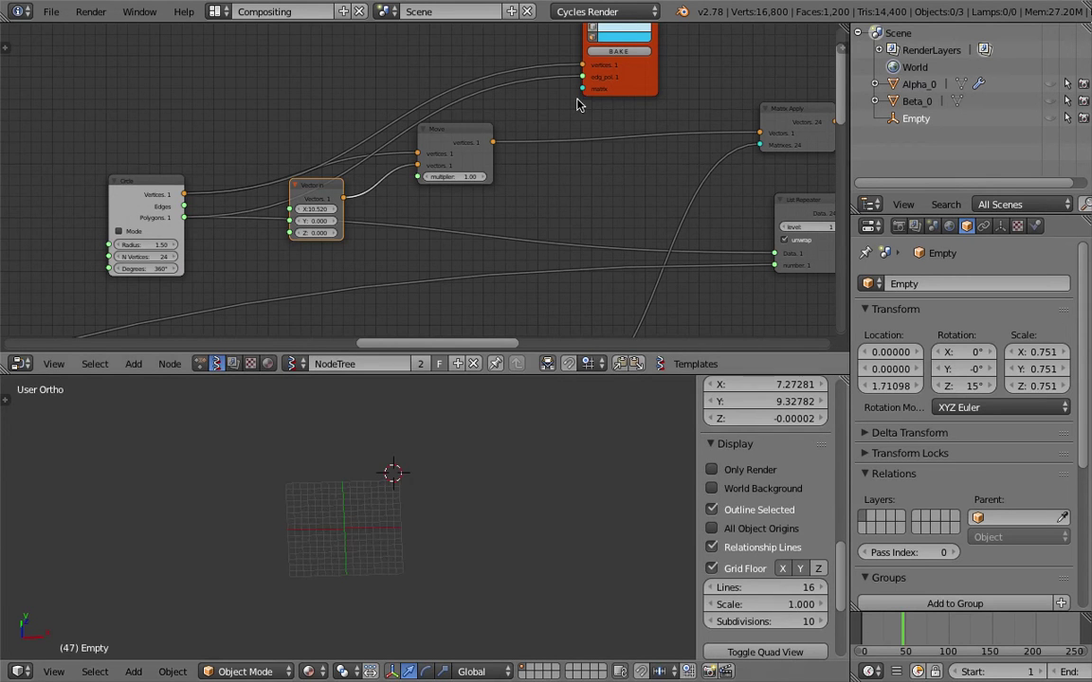
- Turn on the circle's Viewer Draw preview and switch its vertices input to the output of the Move node
middle_click_drag(602, 29, 549, 101)
left_click(545, 78)
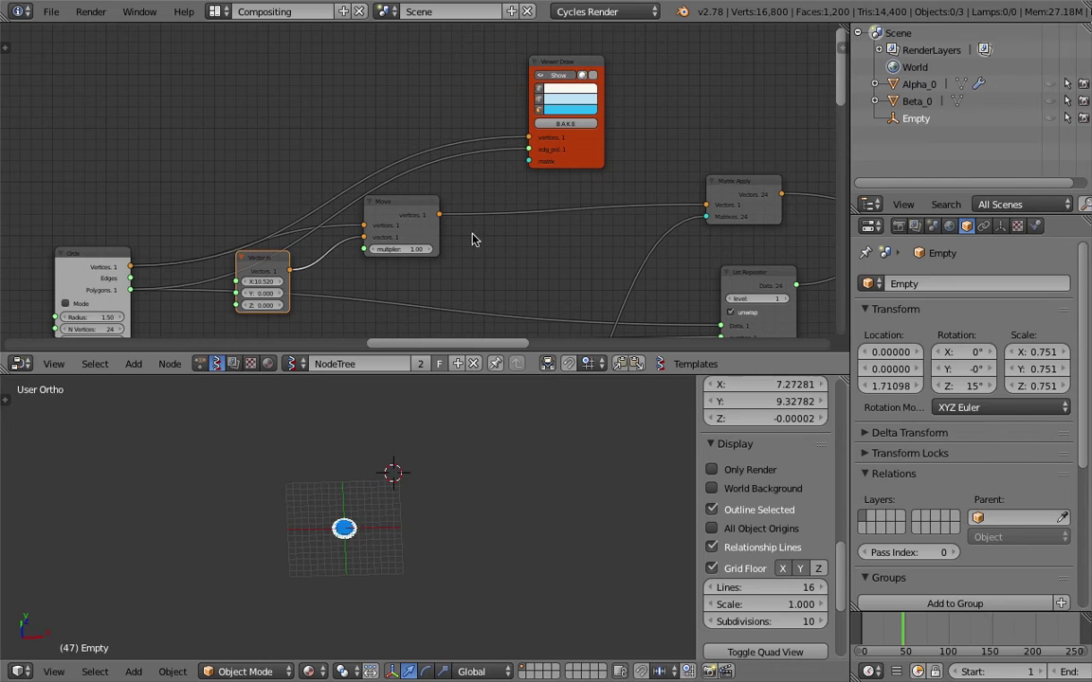
scroll(384, 493, "up", 5)
mouse_move(385, 495)
middle_mouse_down()
mouse_move(383, 552)
mouse_move(416, 507)
middle_mouse_up()
middle_click_drag(439, 249, 378, 212)
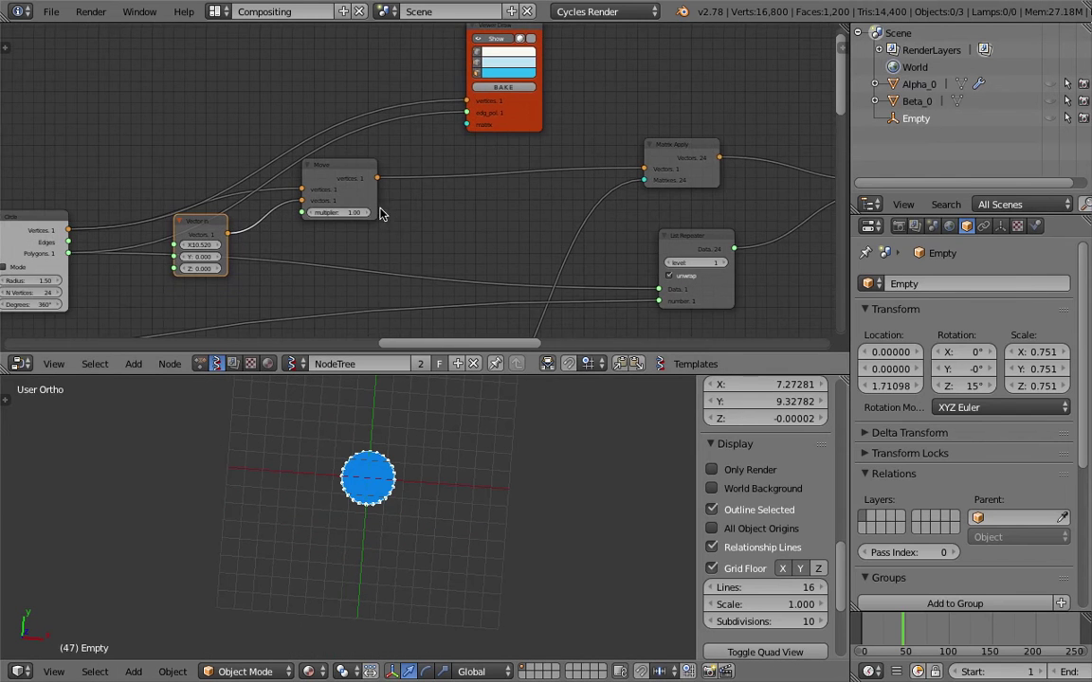
mouse_move(340, 171)
left_mouse_down()
mouse_move(365, 174)
mouse_move(447, 137)
mouse_move(466, 100)
left_mouse_up()
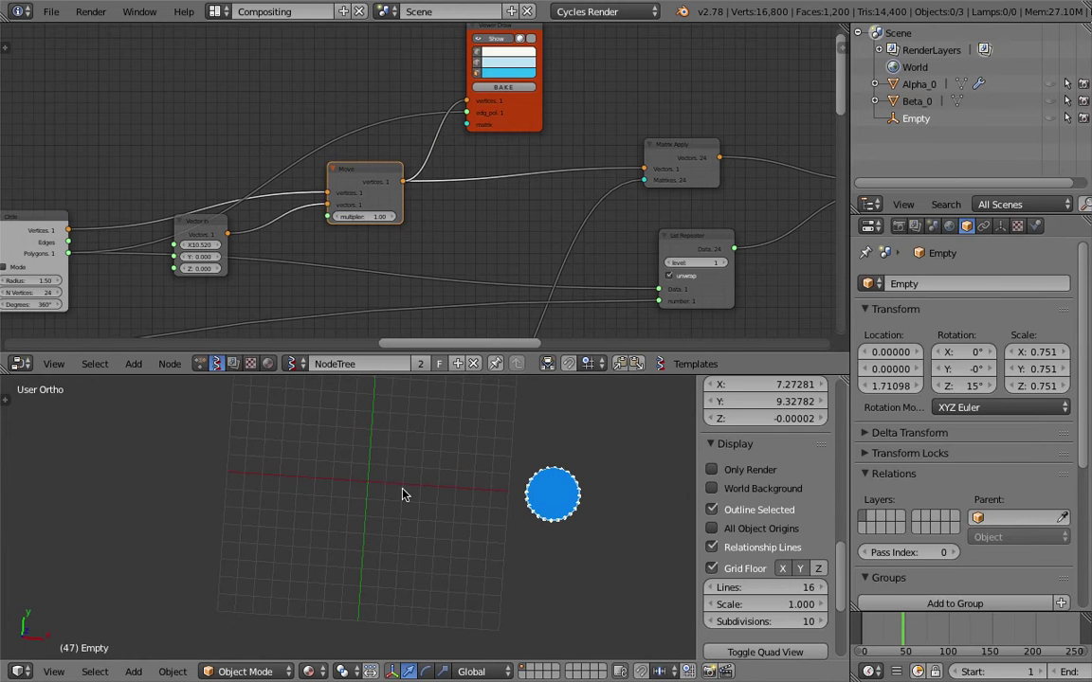
middle_click_drag(593, 499, 607, 497)
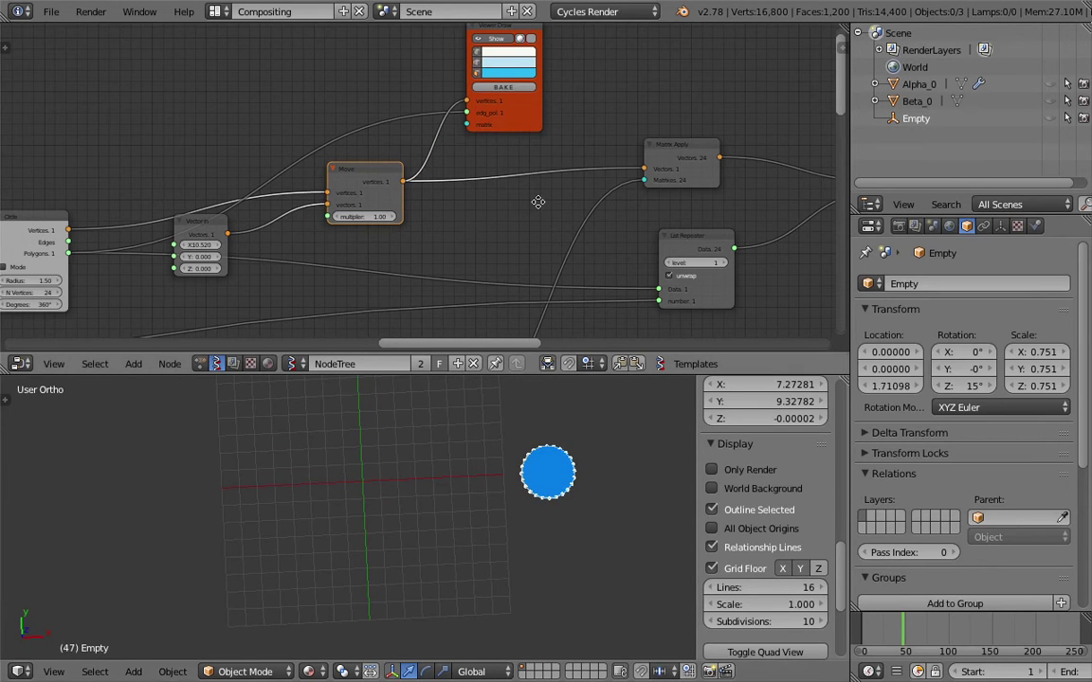
- Try to feed the first Matrix Apply node's Vectors output into the Viewer Draw node's matrix input
middle_click_drag(537, 202, 356, 224)
mouse_move(322, 122)
left_mouse_down()
mouse_move(537, 102)
mouse_move(554, 91)
left_mouse_up()
mouse_move(498, 166)
left_mouse_down()
mouse_move(418, 176)
mouse_move(480, 175)
mouse_move(518, 120)
left_mouse_up()
scroll(531, 511, "down", 2)
middle_click_drag(532, 511, 513, 517, "shift")
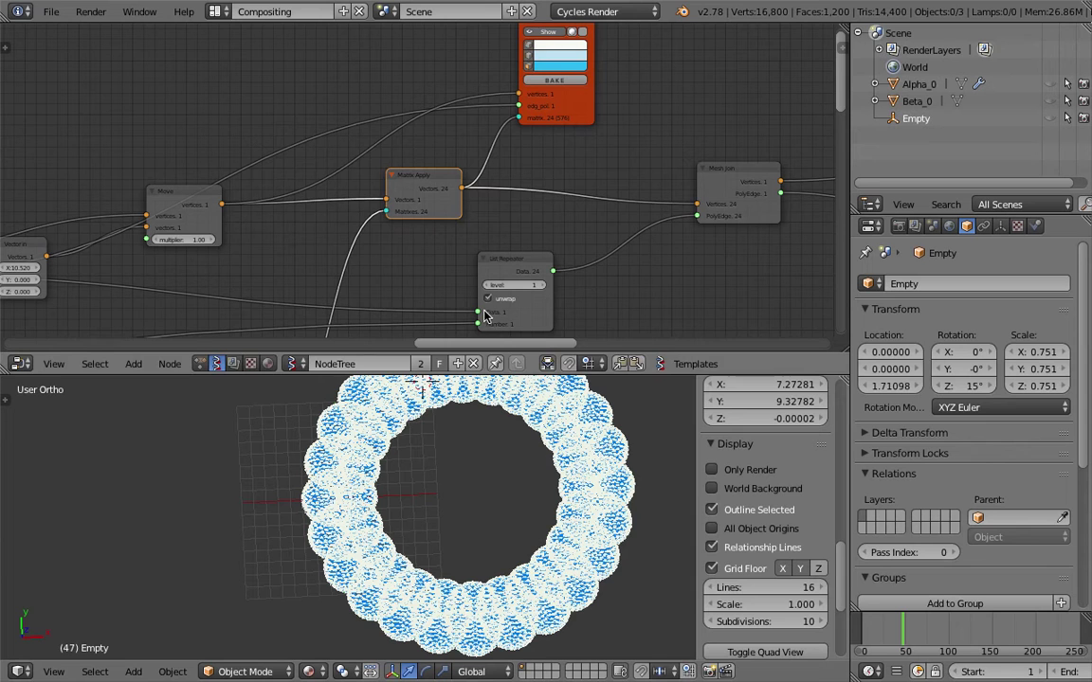
left_click_drag(568, 111, 600, 110)
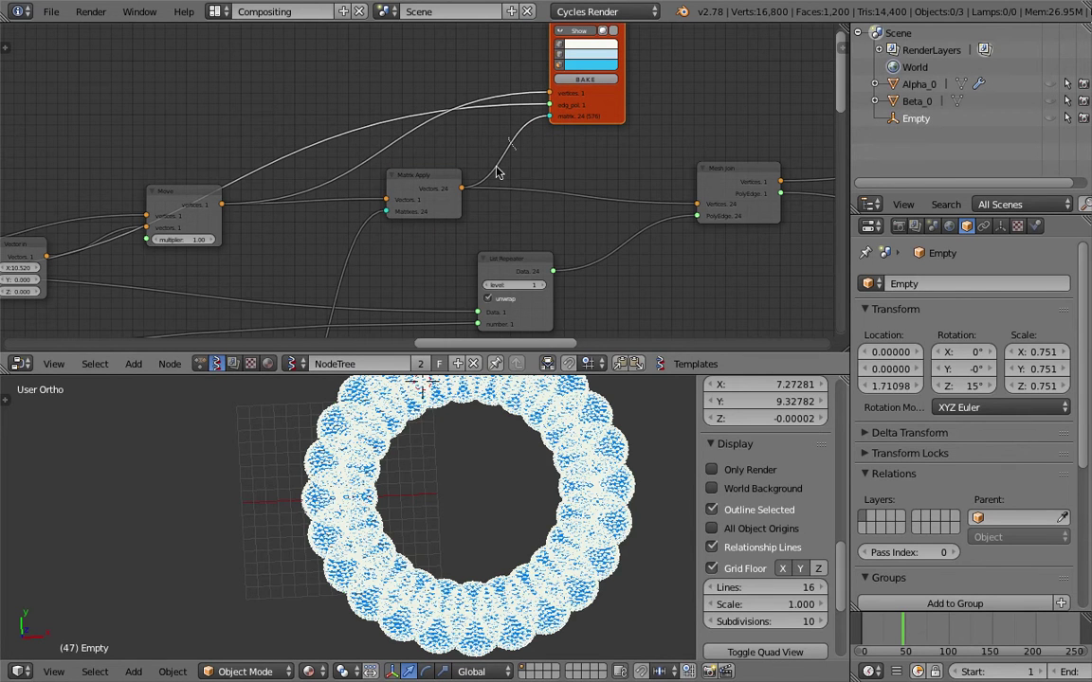
left_click_drag(497, 172, 462, 182)
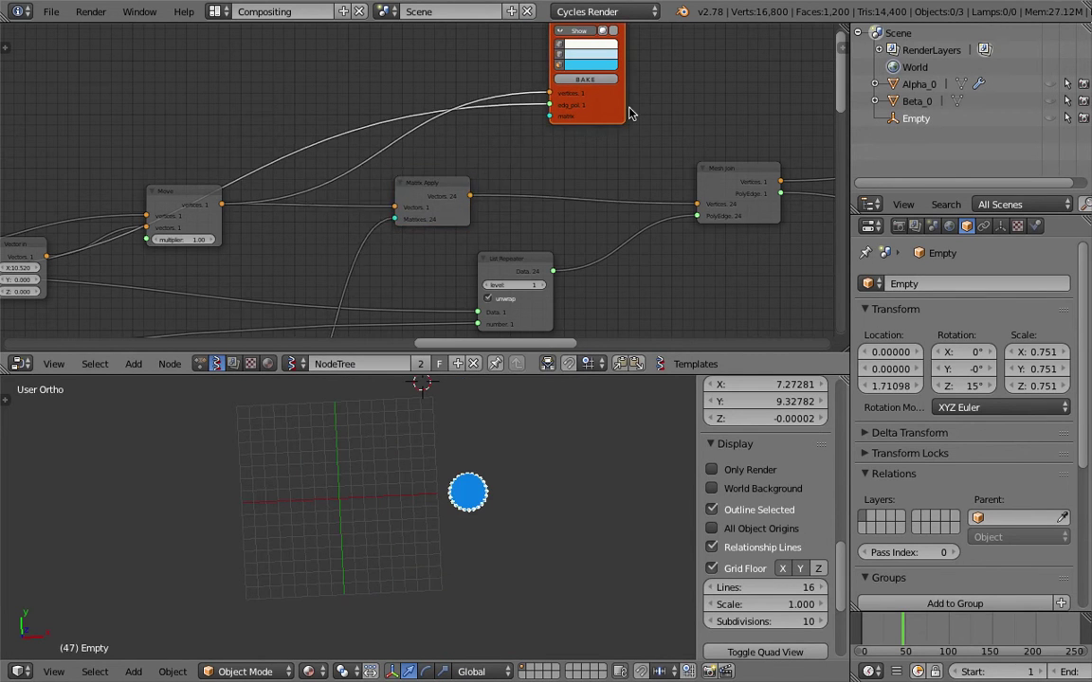
- Connect the first Matrix Apply node's Vectors output to the Viewer Draw node's vertices input and inspect the ring of ellipses
left_click_drag(617, 110, 707, 104)
middle_click_drag(499, 173, 476, 172)
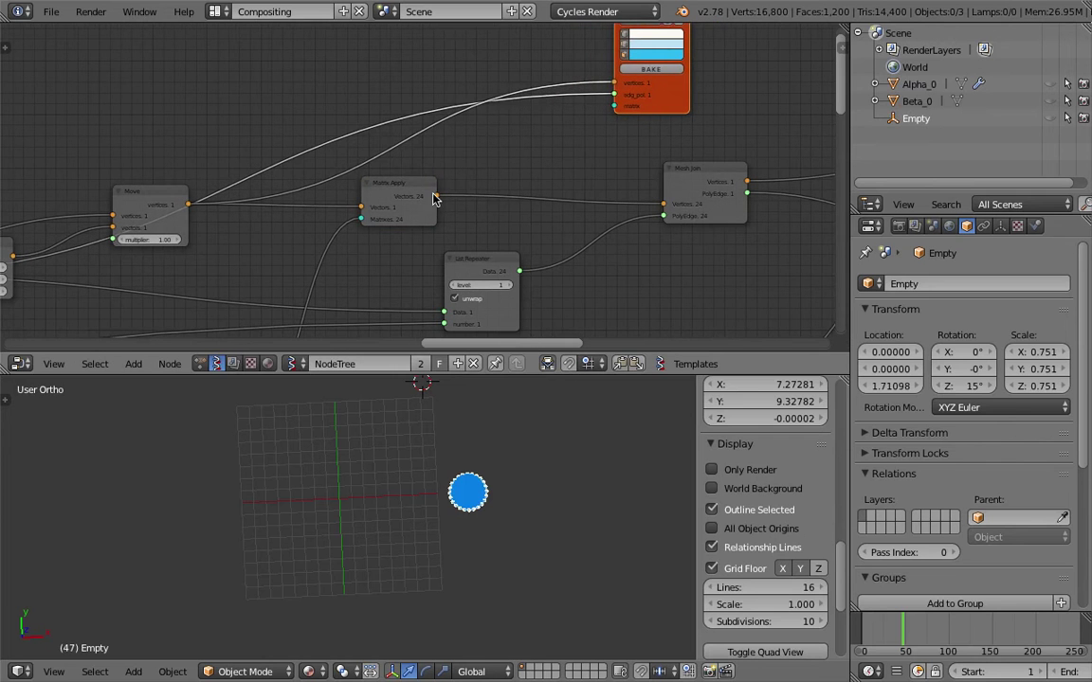
left_click_drag(437, 196, 616, 86)
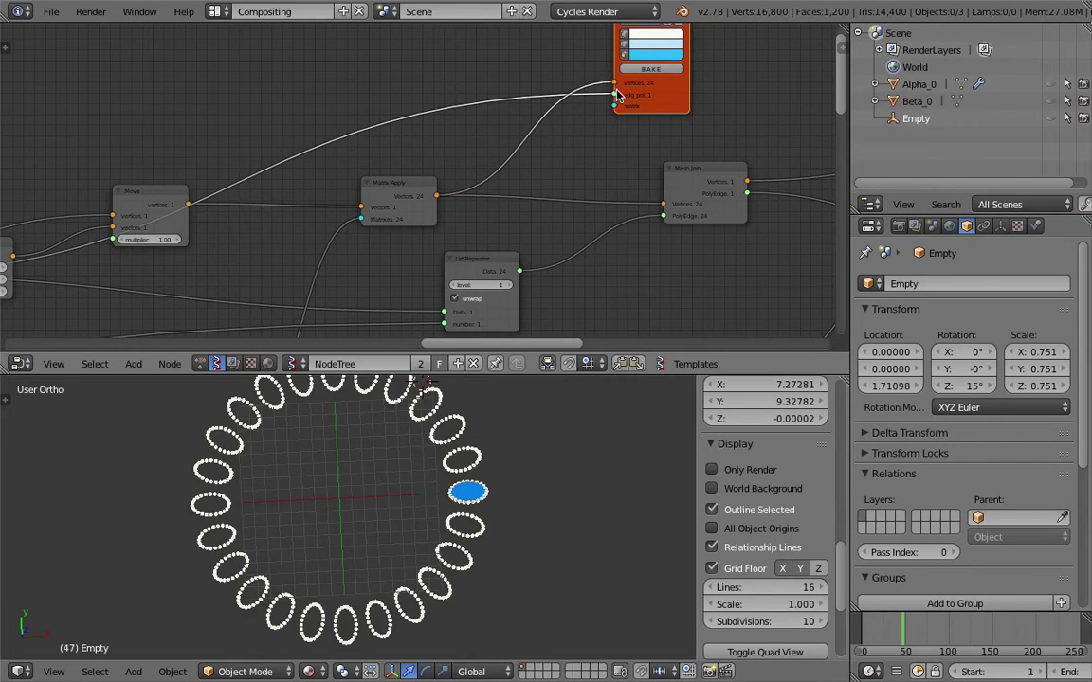
right_click_drag(616, 95, 616, 93, "alt")
left_click(496, 472)
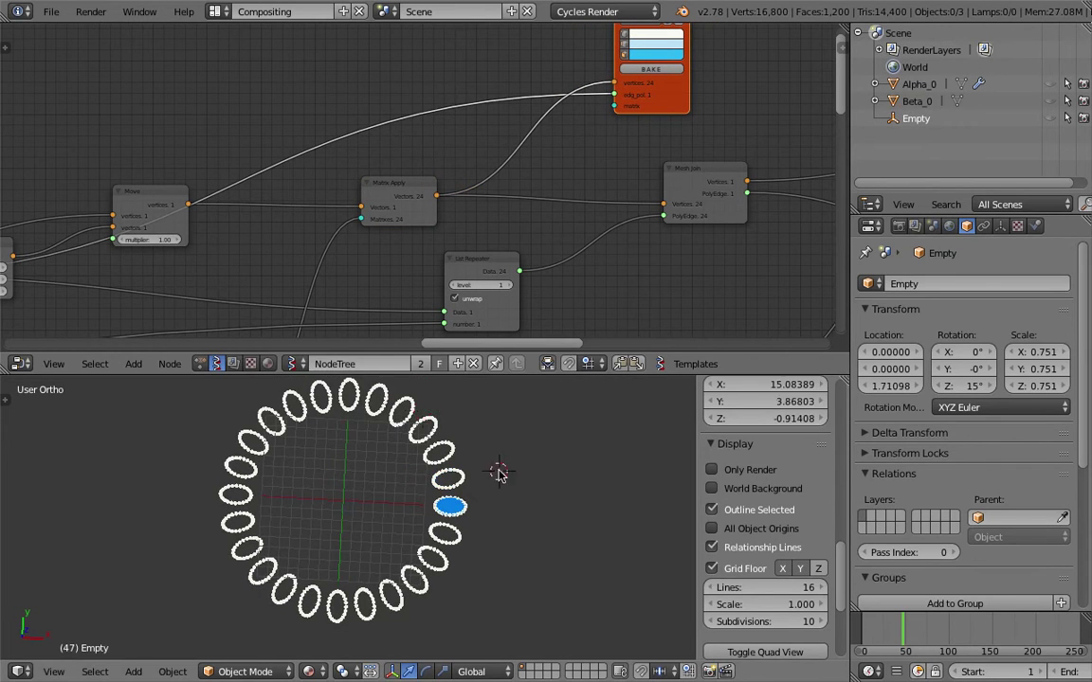
middle_click_drag(497, 472, 506, 466)
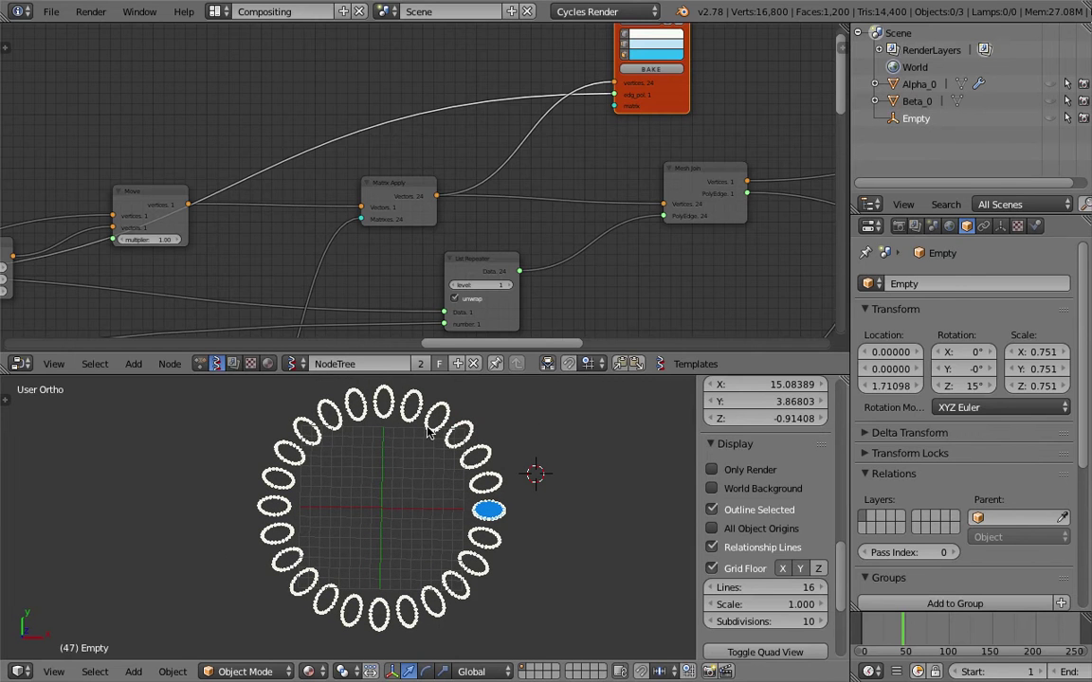
- Preview the joined ring by connecting the first Mesh Join's Vertices and PolyEdge outputs to the Viewer Draw node
middle_click_drag(556, 141, 482, 146)
key("g")
left_click(737, 111)
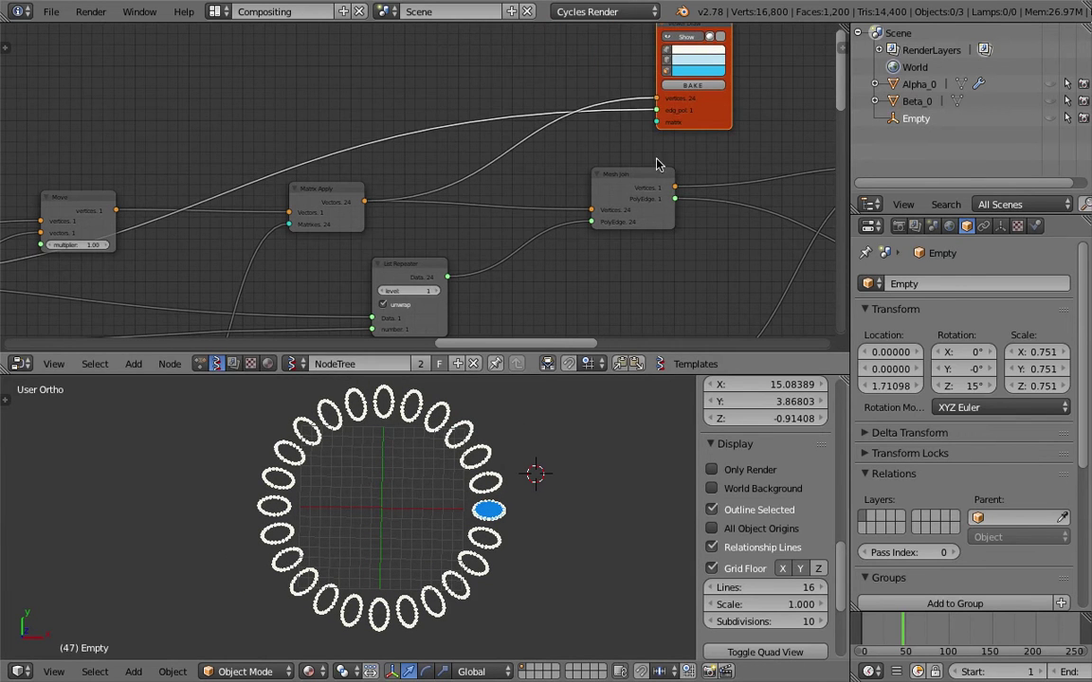
left_click_drag(712, 127, 743, 129)
middle_click_drag(680, 146, 535, 168)
left_click_drag(493, 194, 545, 124)
left_click_drag(483, 225, 546, 142)
left_click_drag(493, 251, 487, 244)
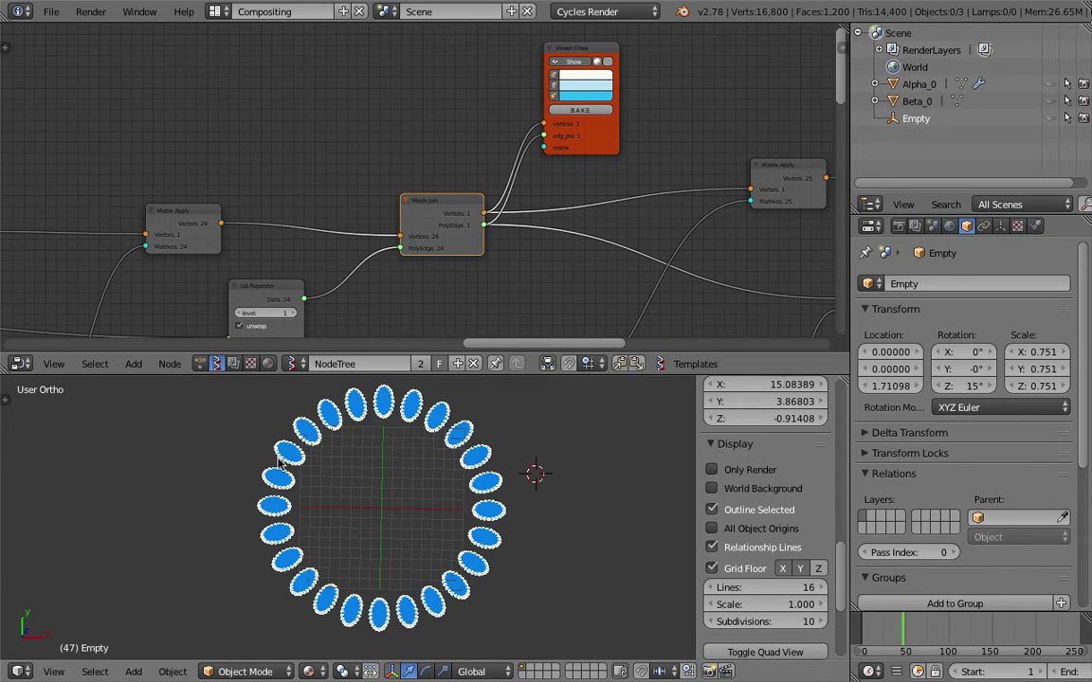
- Examine neighbouring ellipses at the far end of the ring's Y axis, marking them with the 3D cursor
left_click(382, 405)
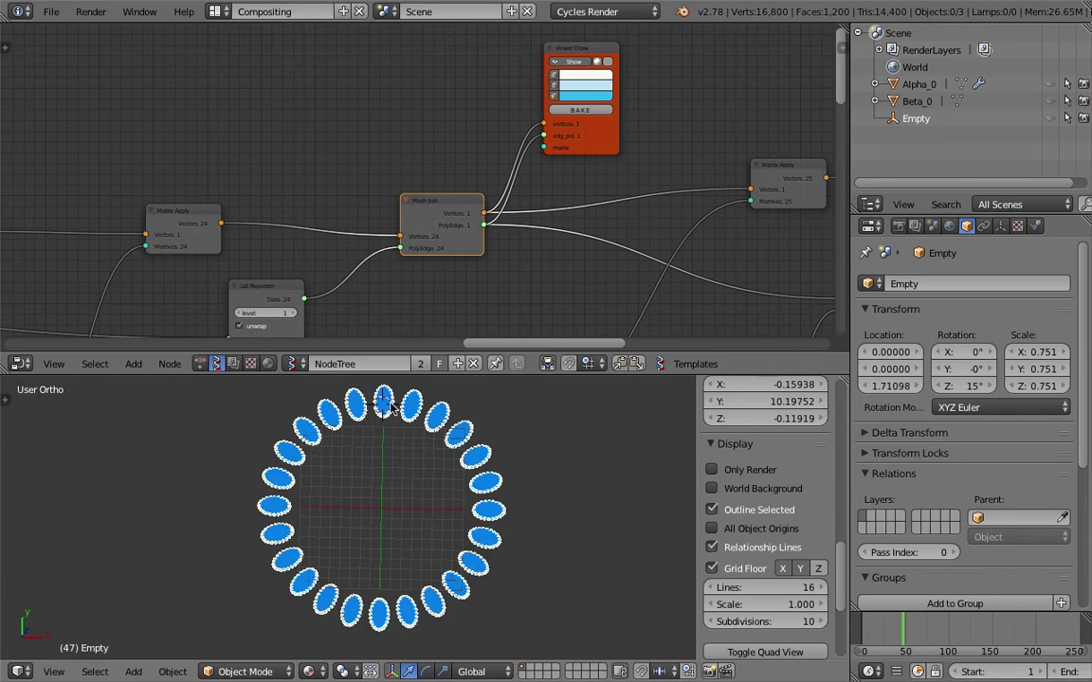
left_click(422, 413)
left_click(394, 404)
left_click(409, 405)
left_click(383, 404)
middle_click_drag(384, 417, 370, 438, "shift")
left_click(363, 432)
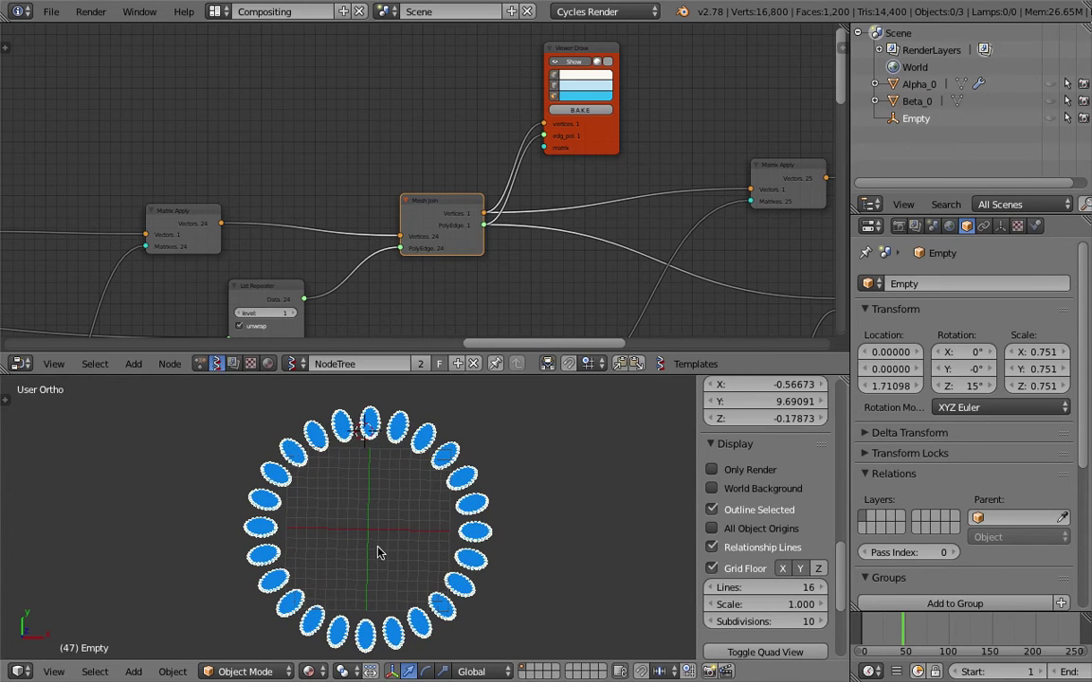
- Save the blend file over its existing version
middle_click_drag(575, 183, 426, 172)
key("ctrl+s")
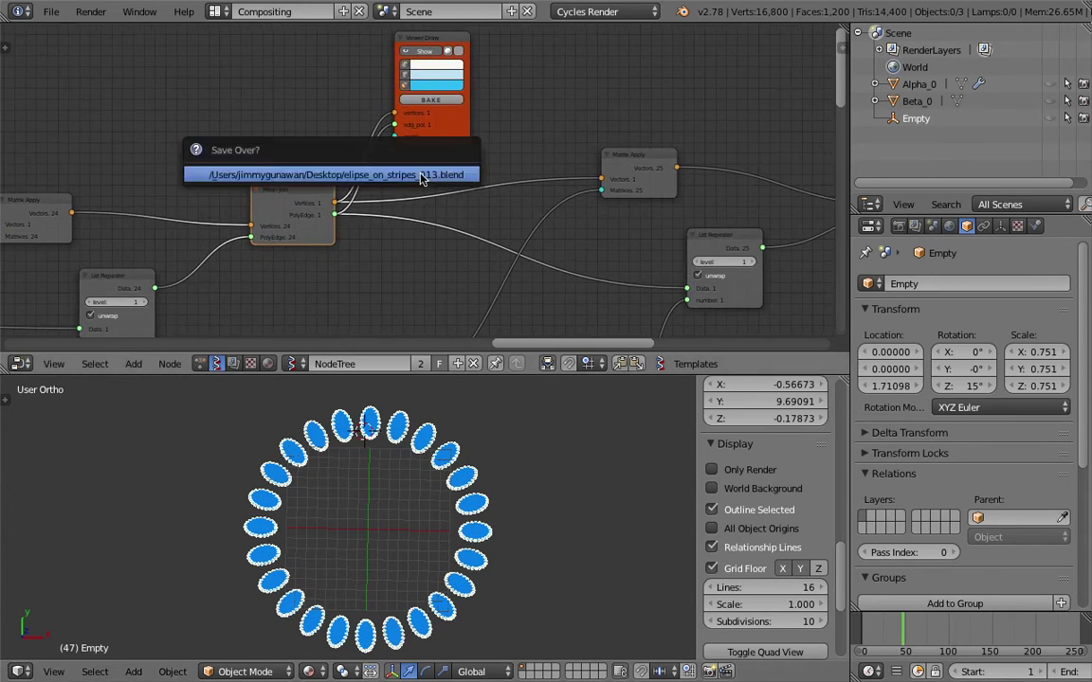
left_click(422, 174)
- Reposition the second Matrix Apply node and the Viewer Draw node beside it to clear space around the ring-scaling links
left_click_drag(454, 139, 633, 121)
scroll(530, 192, "down", 2)
middle_click_drag(510, 209, 388, 163)
left_click(477, 128)
left_click_drag(474, 130, 442, 148)
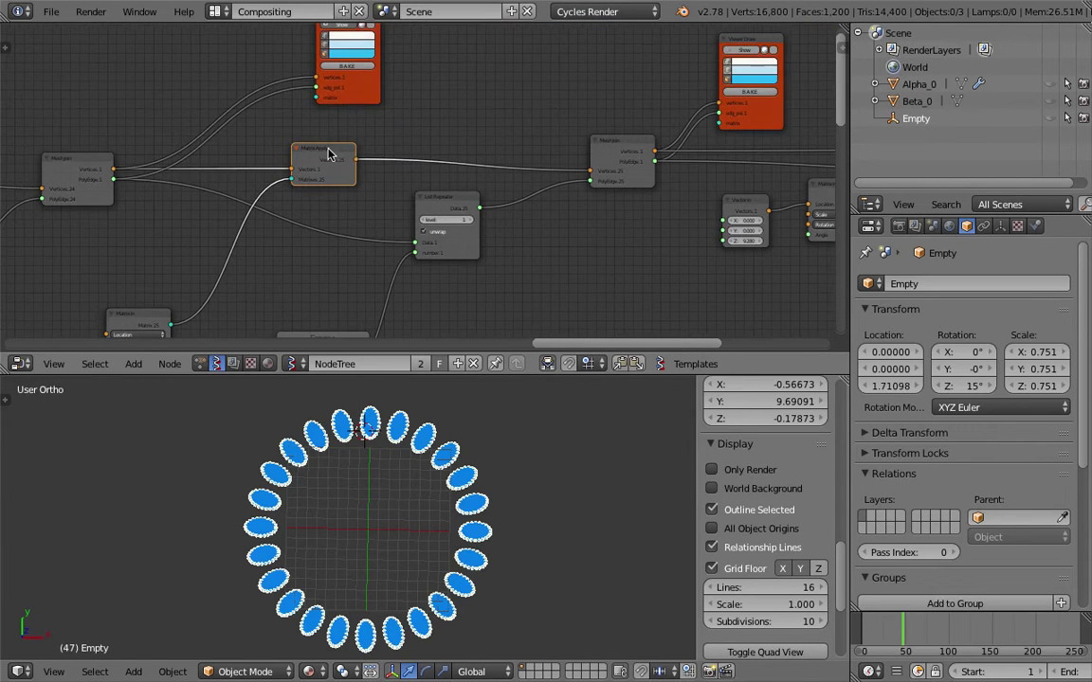
left_click_drag(370, 74, 465, 87)
middle_click_drag(207, 301, 307, 223)
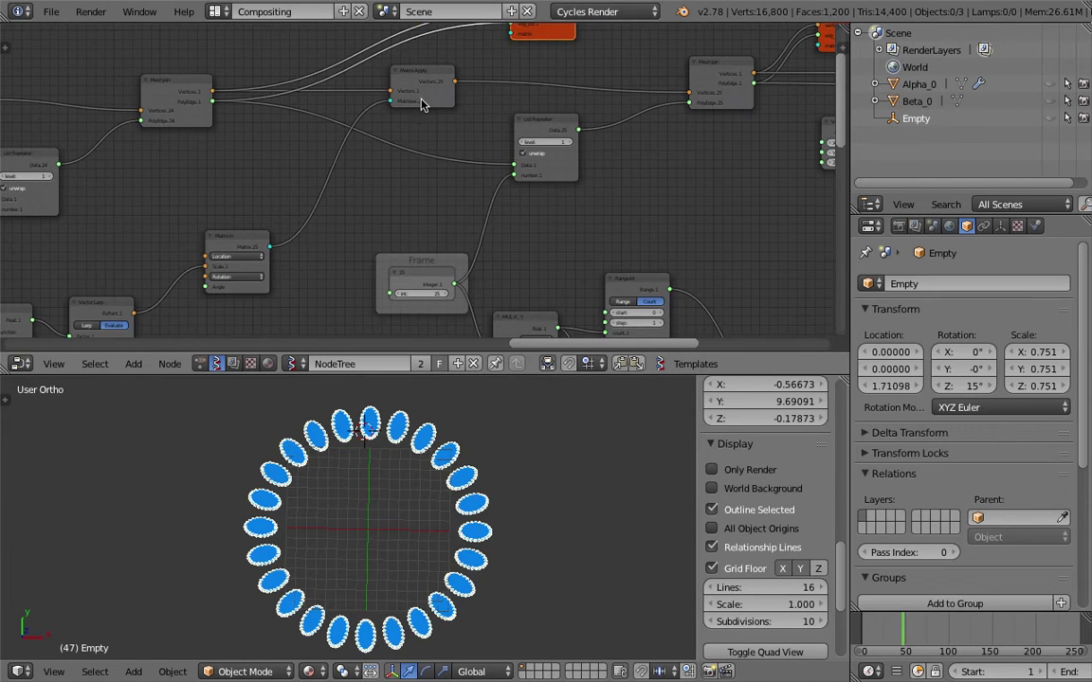
left_click_drag(424, 103, 412, 140)
- Reposition the Vector Lerp node that feeds the Scale input of the 25-matrix Matrix in node
middle_click_drag(222, 244, 458, 217)
scroll(397, 211, "up", 3)
middle_click_drag(397, 254, 541, 129)
left_click_drag(489, 168, 520, 142)
scroll(485, 167, "up", 1)
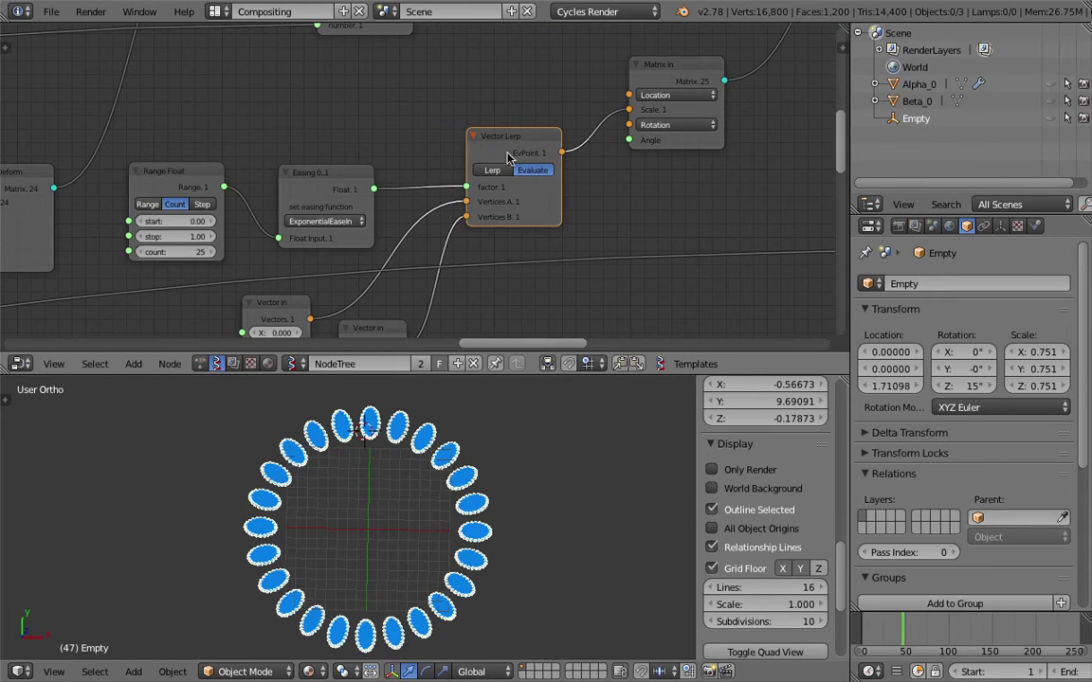
- Examine the Range Float, Easing and two Vector in nodes that drive the Vector Lerp scaling
scroll(514, 165, "up", 2)
middle_click_drag(329, 331, 336, 239)
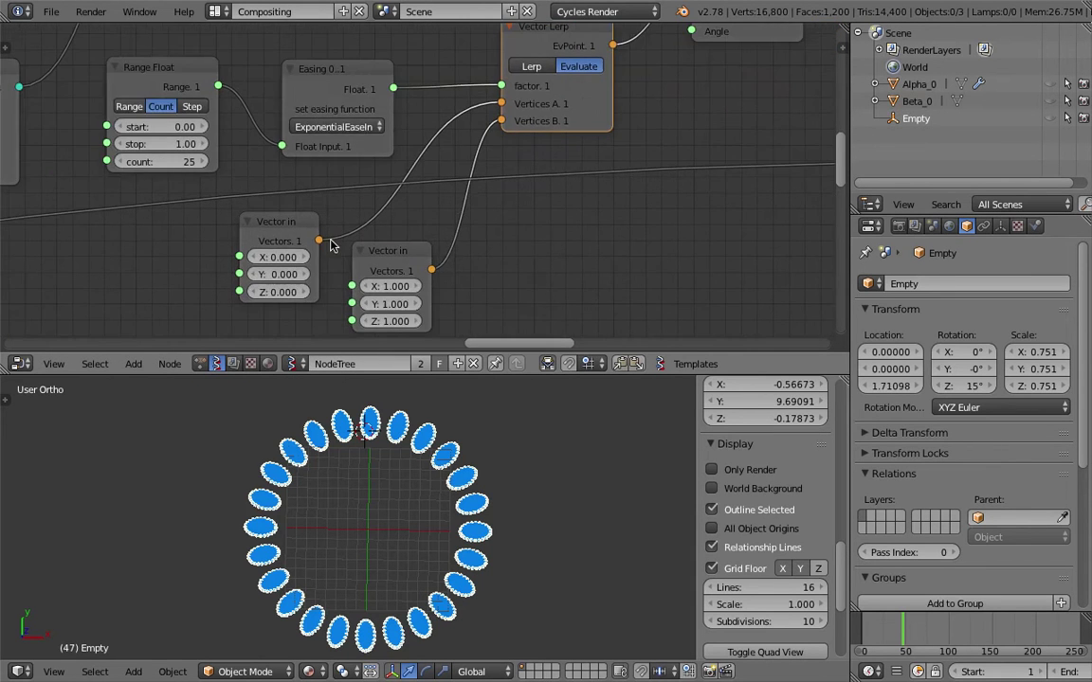
scroll(313, 260, "down", 1)
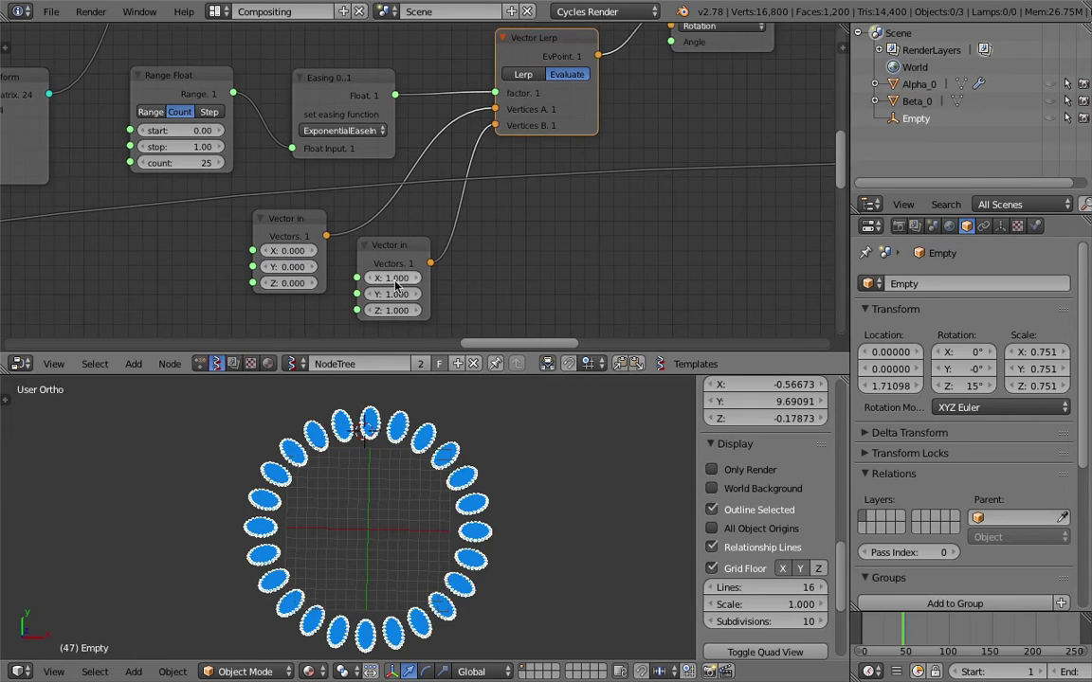
scroll(474, 280, "down", 1)
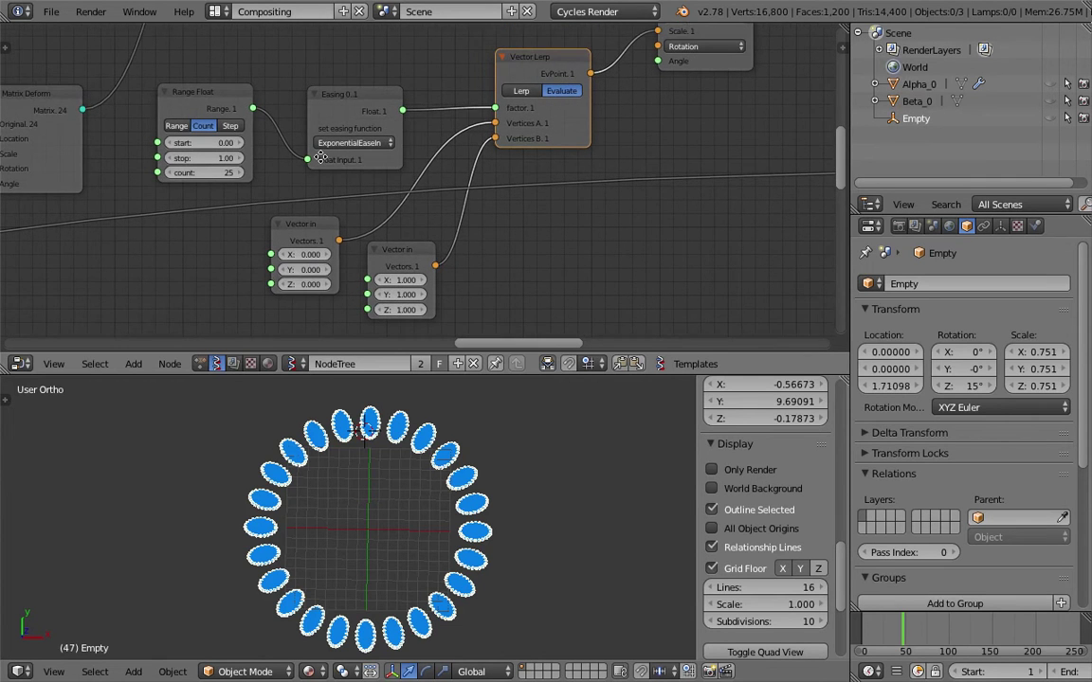
scroll(320, 157, "up", 1)
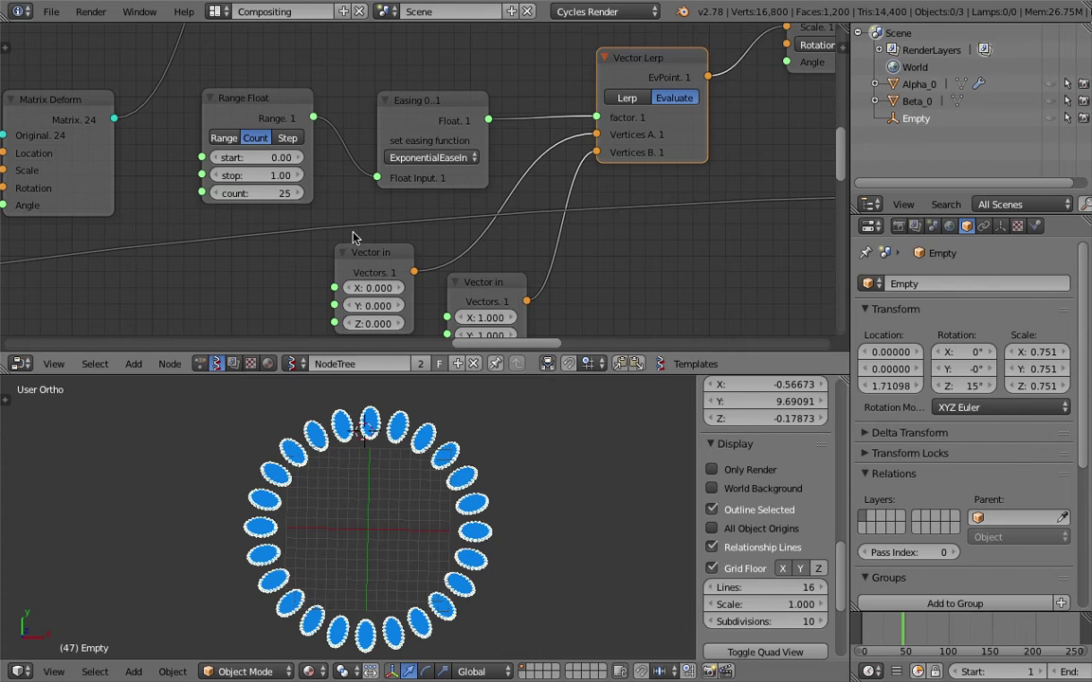
scroll(417, 179, "down", 1)
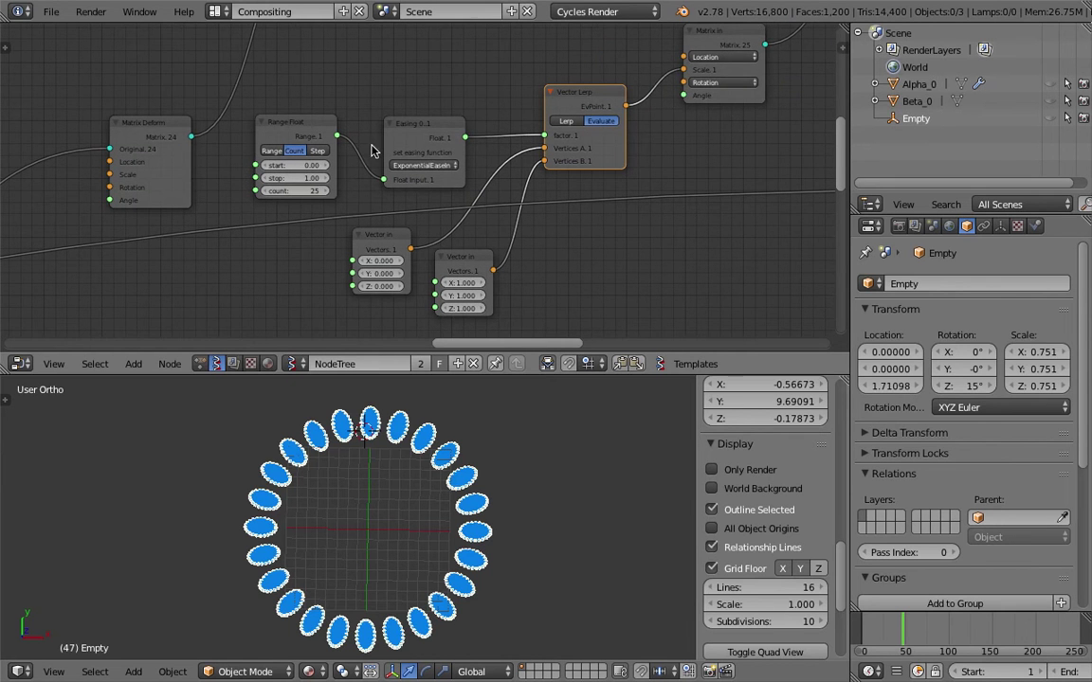
scroll(445, 155, "down", 1)
- Reframe the previewed ellipse ring and save over the existing blend file again
middle_click_drag(523, 442, 371, 448, "shift")
key("ctrl+s")
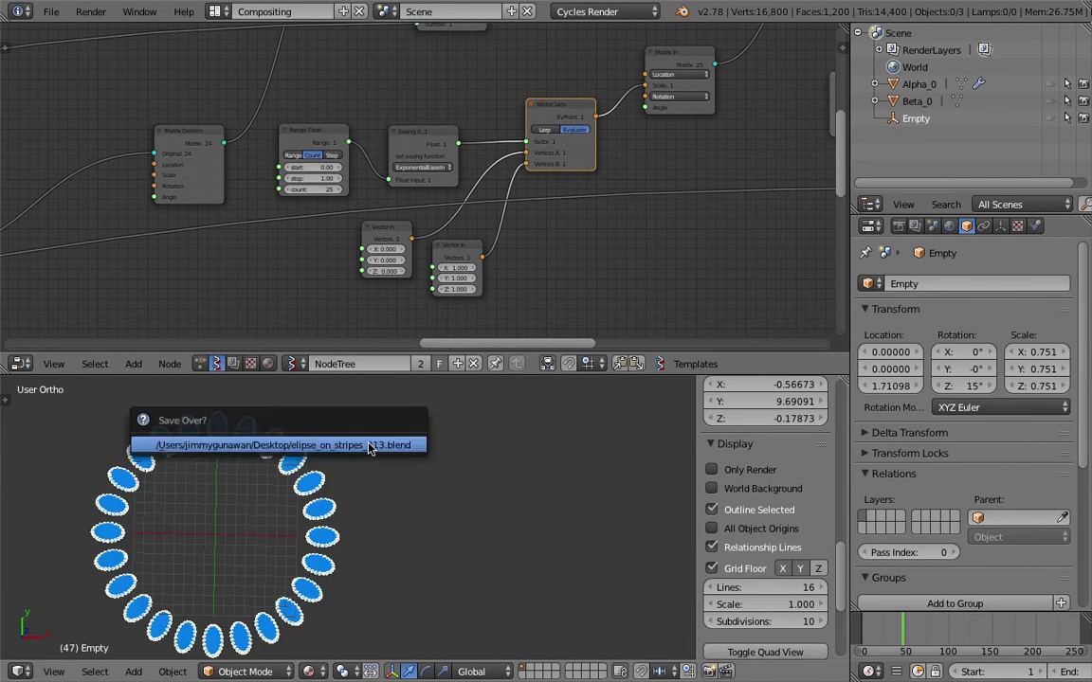
left_click(369, 448)
scroll(451, 463, "down", 2)
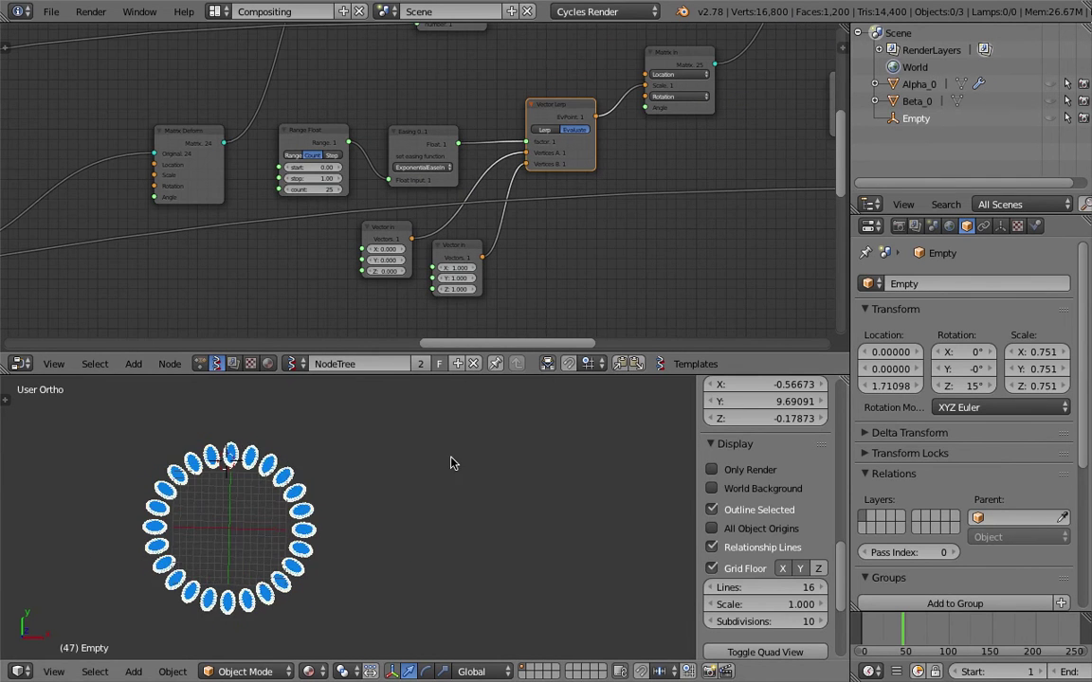
key("ctrl+s")
left_click(517, 485)
middle_click_drag(515, 468, 510, 443, "shift")
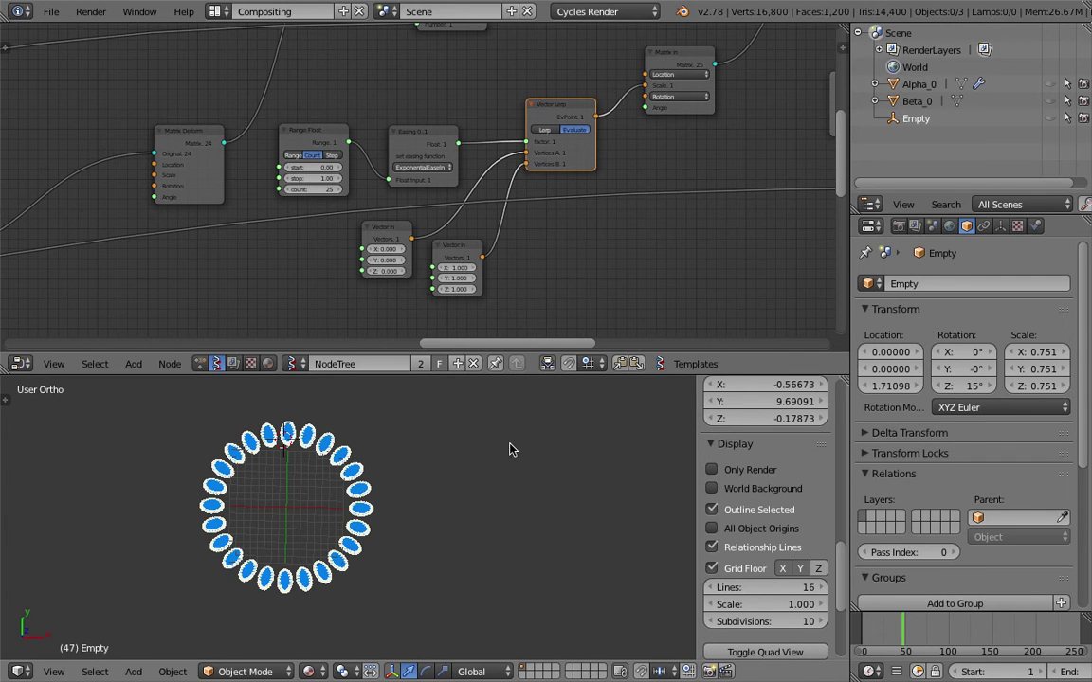
- Save over the existing blend file and inspect the link from the Matrix in node to the Matrix Apply node
key("ctrl+s")
left_click(507, 413)
middle_click_drag(533, 182, 465, 213)
middle_click_drag(669, 77, 525, 124)
middle_click_drag(621, 66, 530, 129)
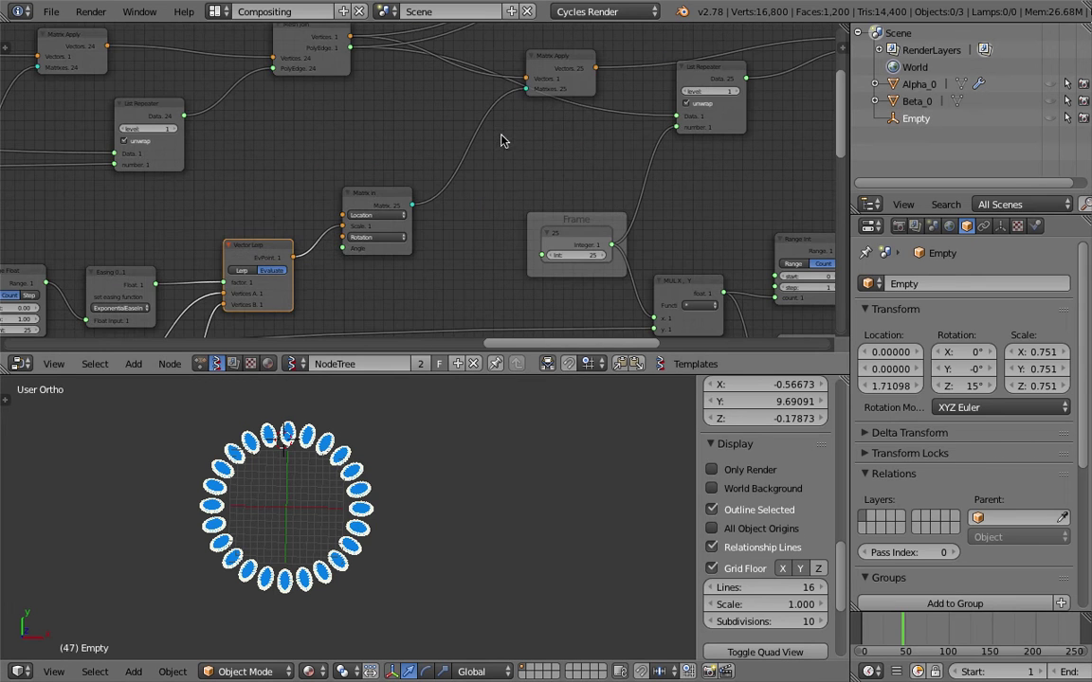
left_click(396, 192)
- Move the Easing node slightly up between the Range Float and Vector Lerp nodes and save over the blend file
scroll(268, 256, "up", 3)
middle_click_drag(268, 257, 468, 154)
scroll(417, 159, "up", 2)
left_click_drag(302, 140, 307, 128)
scroll(321, 167, "up", 1)
middle_click_drag(323, 174, 314, 172)
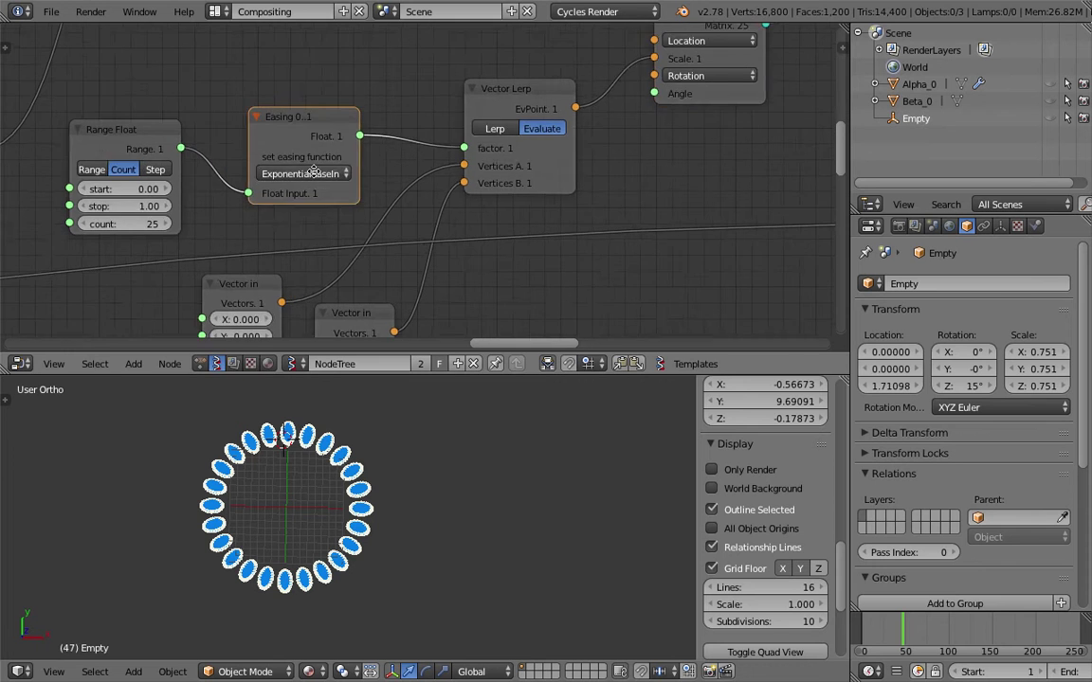
scroll(312, 171, "up", 1)
scroll(341, 201, "down", 2)
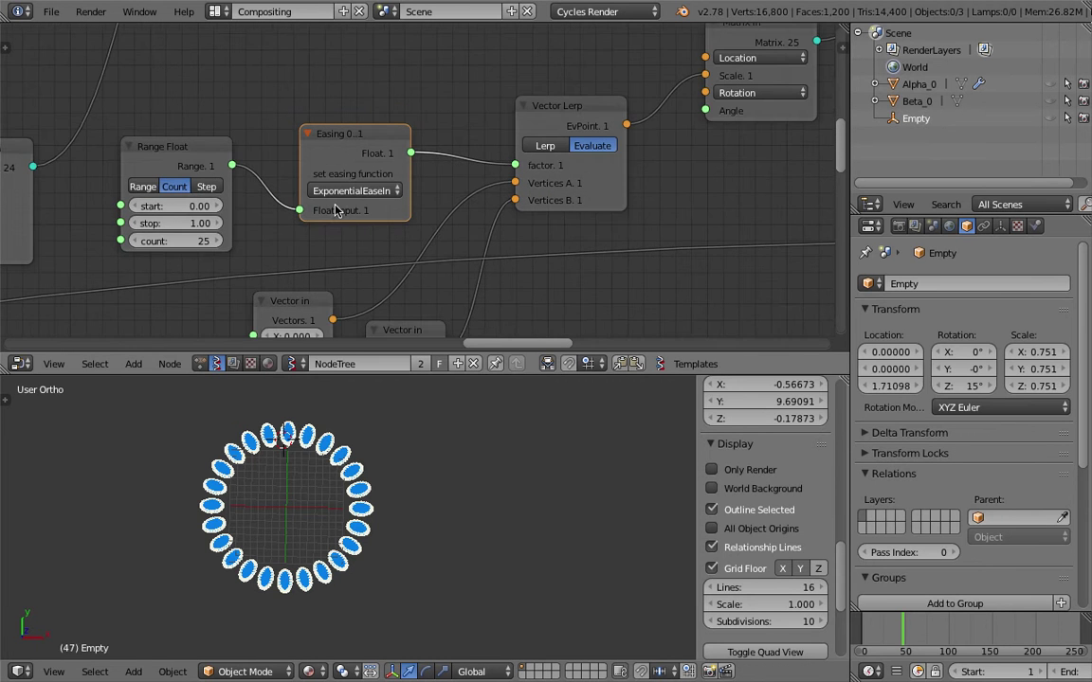
middle_click_drag(420, 197, 463, 195)
key("ctrl+s")
left_click(464, 199)
- Connect the framed Integer node's output to the count input of the Range Float node and save over the blend file
scroll(389, 221, "down", 3)
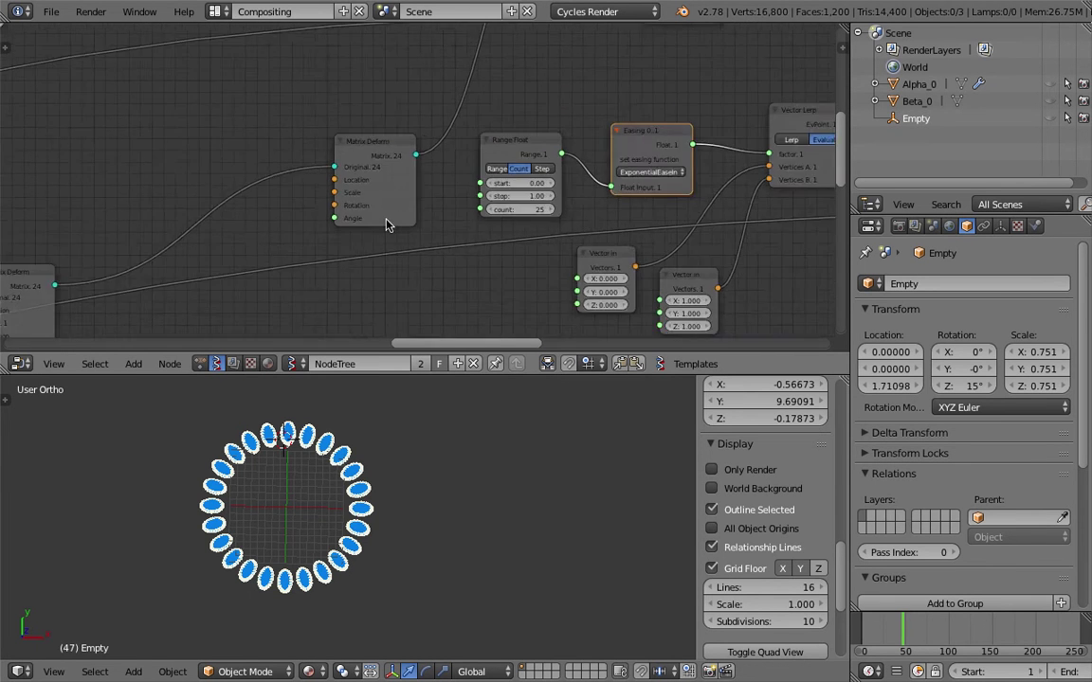
middle_click_drag(387, 219, 497, 207)
mouse_move(572, 159)
middle_mouse_down()
mouse_move(568, 264)
mouse_move(537, 254)
mouse_move(563, 167)
middle_mouse_up()
scroll(537, 209, "down", 1)
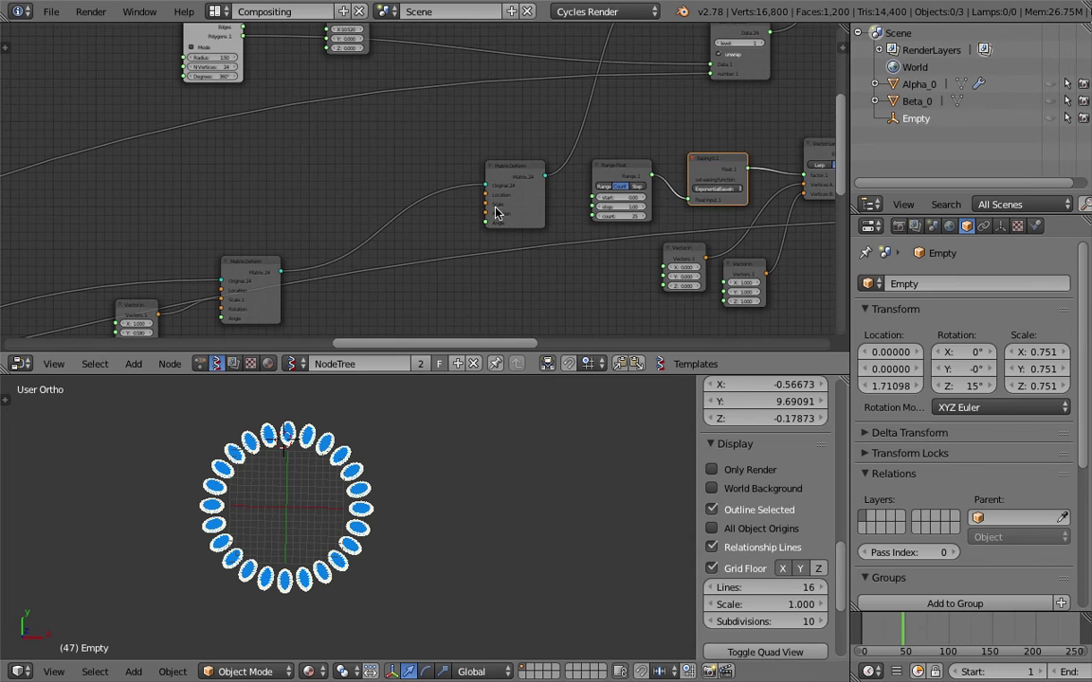
scroll(495, 212, "down", 3)
middle_click_drag(495, 212, 216, 193)
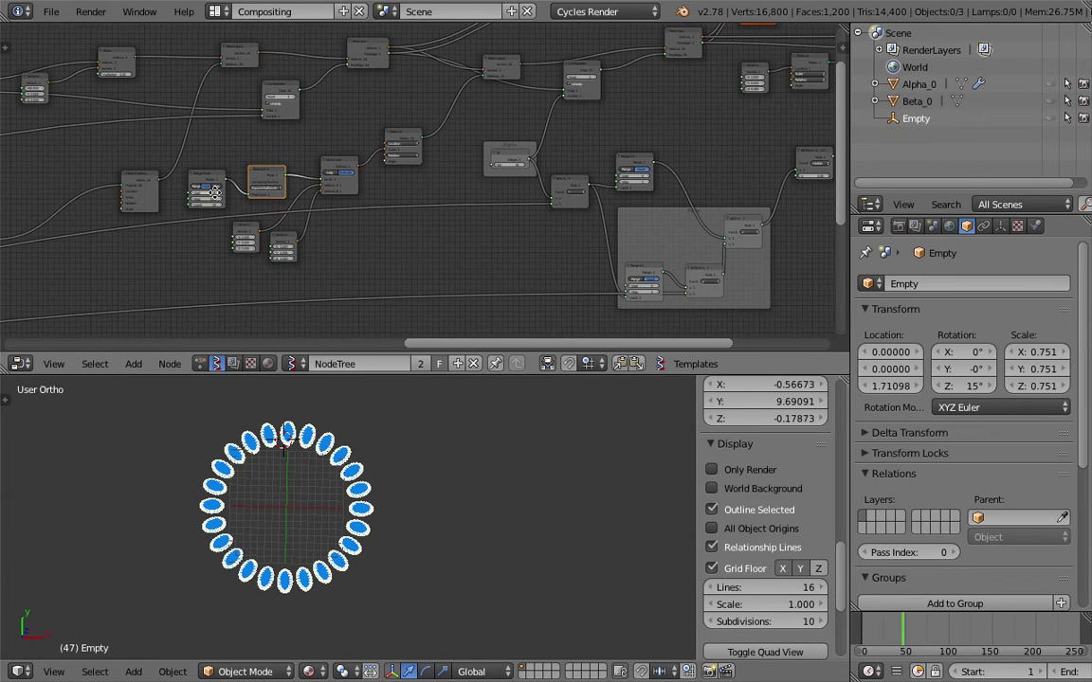
scroll(550, 169, "up", 3)
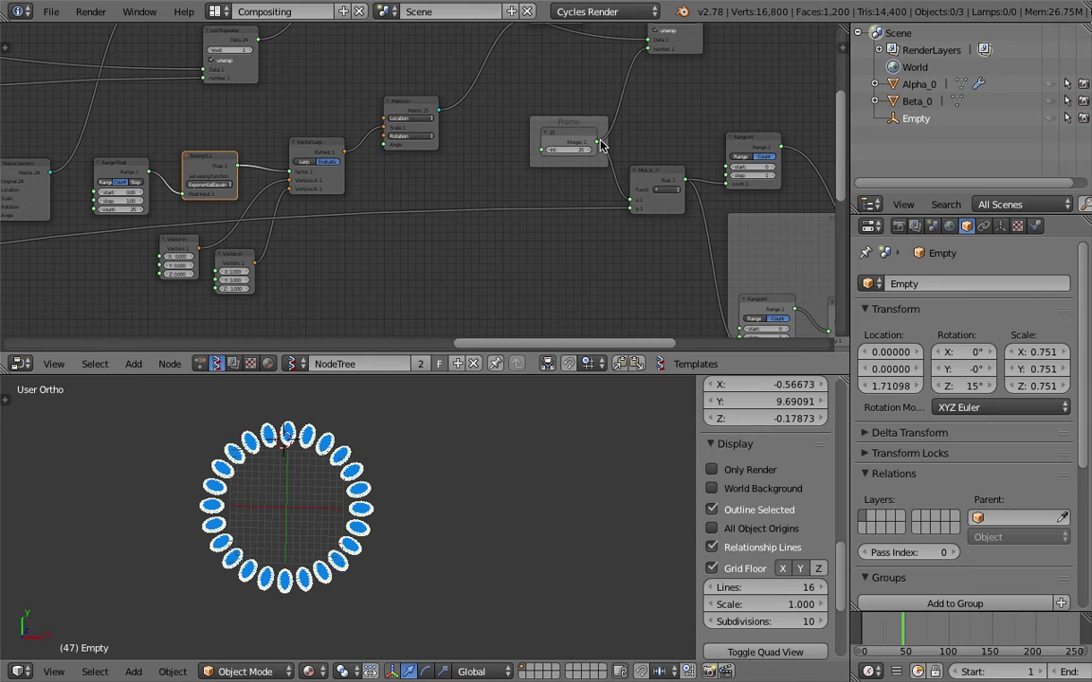
left_click_drag(598, 143, 92, 215)
key("ctrl+s")
left_click(175, 162)
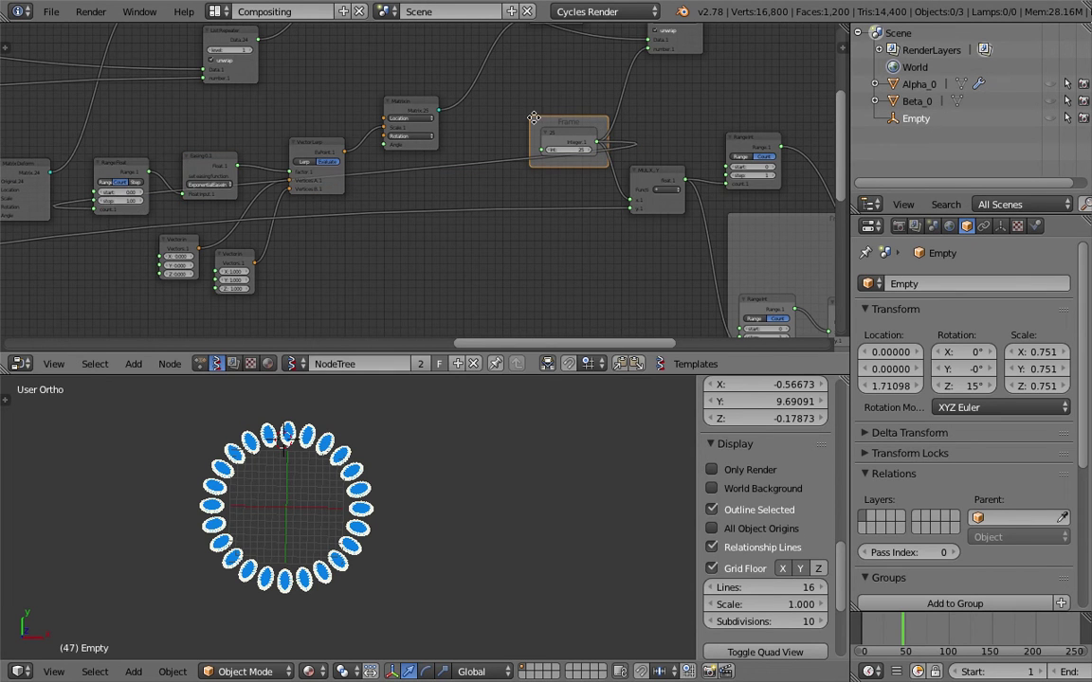
- Move the frame holding the Integer node slightly closer to the Matrix in node
scroll(532, 111, "up", 1)
middle_click_drag(531, 110, 413, 143)
left_click_drag(465, 156, 442, 152)
- Hide the first Viewer Draw preview and show the second one, fed by the Mesh Join of the 25 scaled rings
middle_click_drag(460, 168, 331, 237)
scroll(332, 237, "down", 1)
middle_click_drag(520, 98, 394, 171)
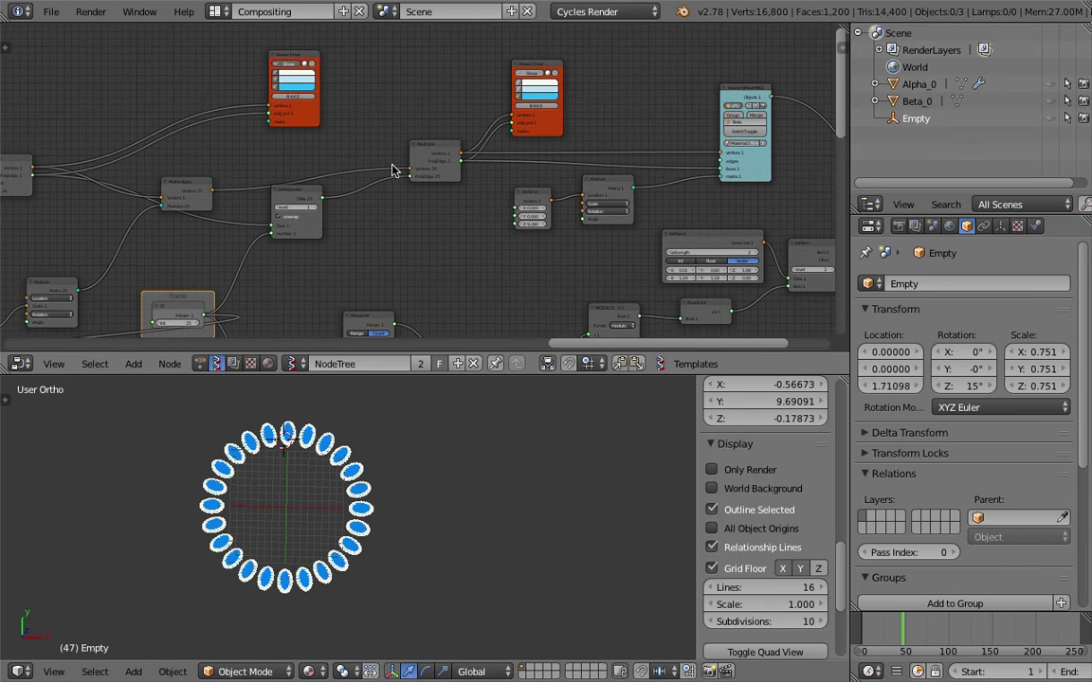
left_click(292, 65)
left_click(533, 73)
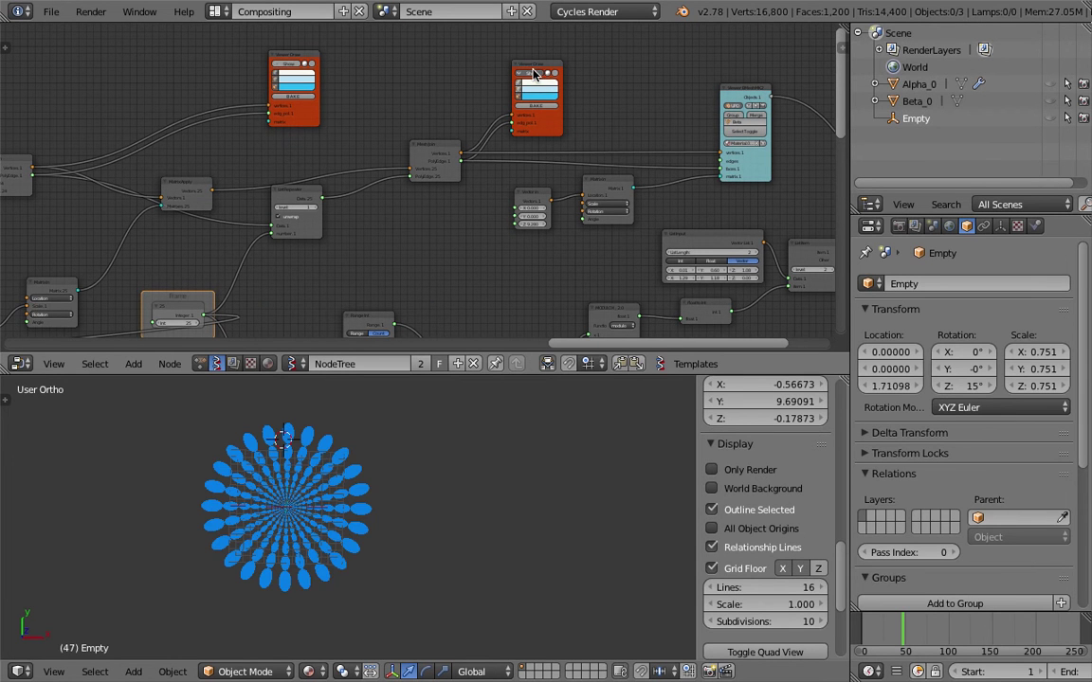
- Raise X, Y and Z together to about 4.24 on the Vector in node feeding Vertices B of the Vector Lerp
middle_click_drag(320, 263, 521, 178)
middle_click_drag(358, 240, 476, 204)
middle_click_drag(245, 239, 285, 219)
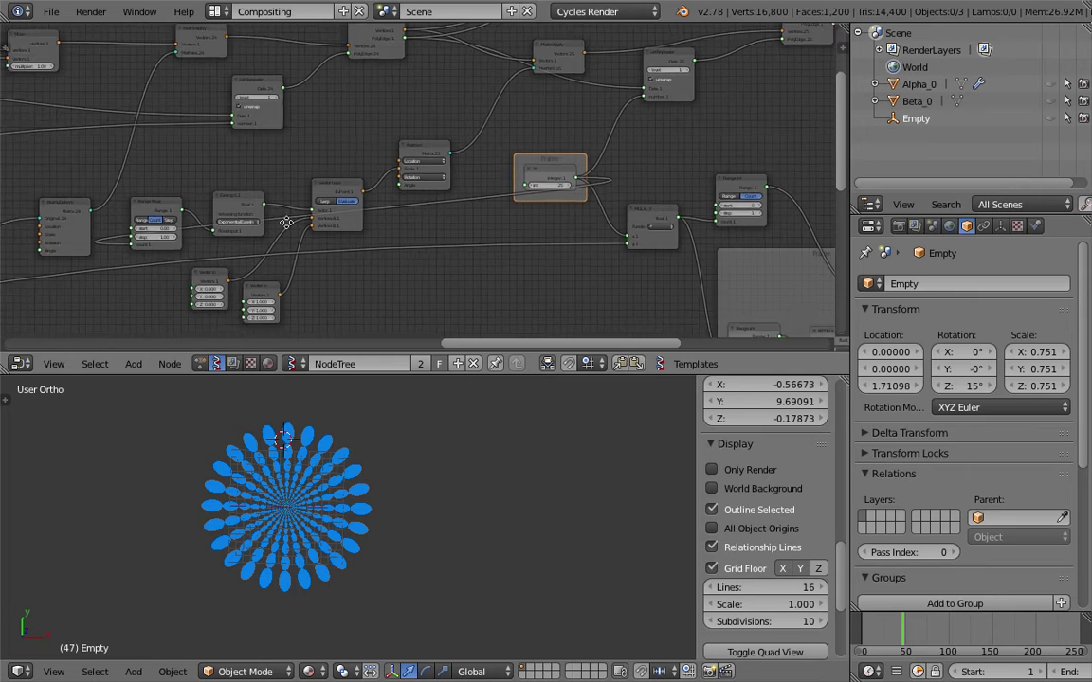
middle_click_drag(141, 289, 266, 239)
scroll(264, 239, "up", 1)
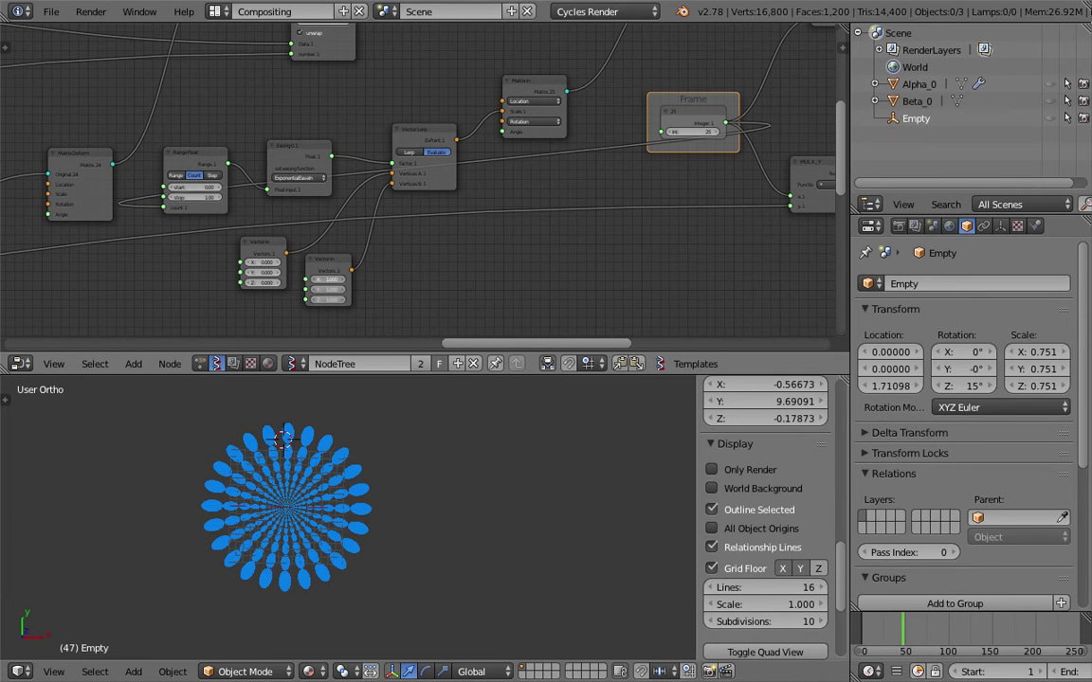
left_click_drag(328, 299, 365, 299)
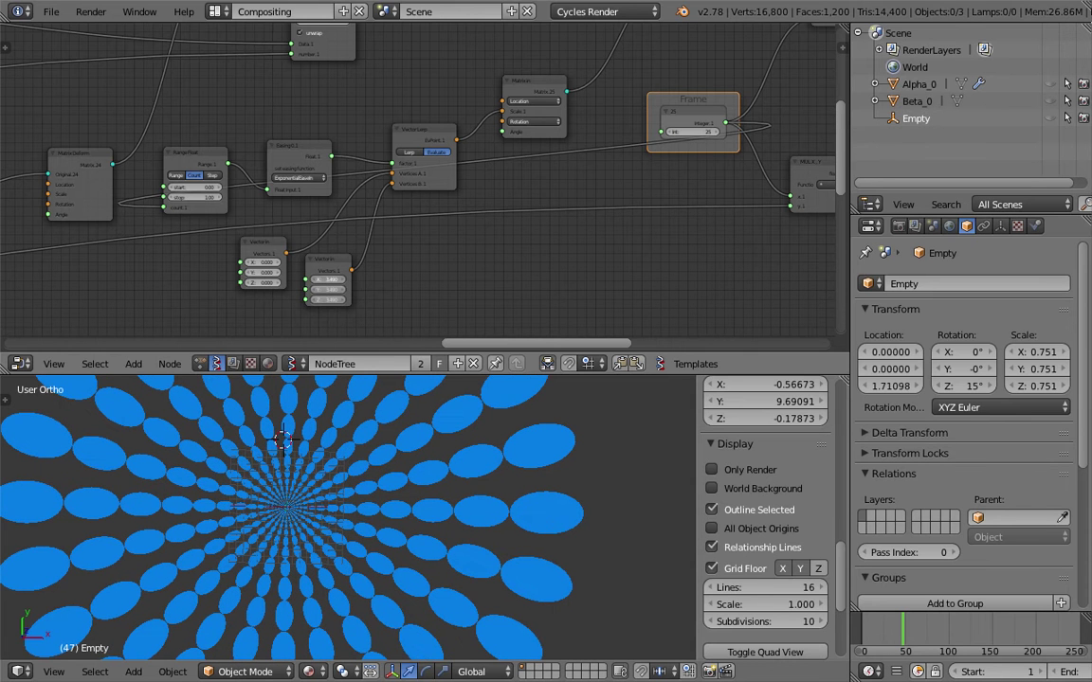
left_click_drag(315, 280, 339, 280)
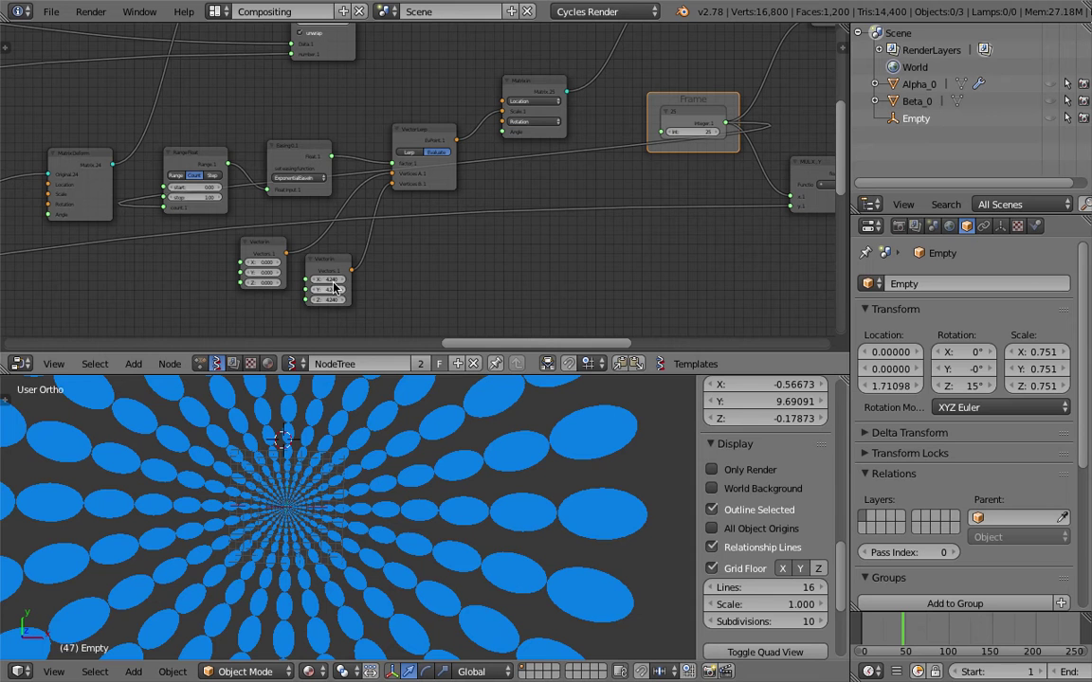
- Set X, Y and Z of the Vertices B Vector in node to 1.000 and save over the blend file
left_click_drag(343, 281, 343, 299)
key("Return")
key("ctrl+s")
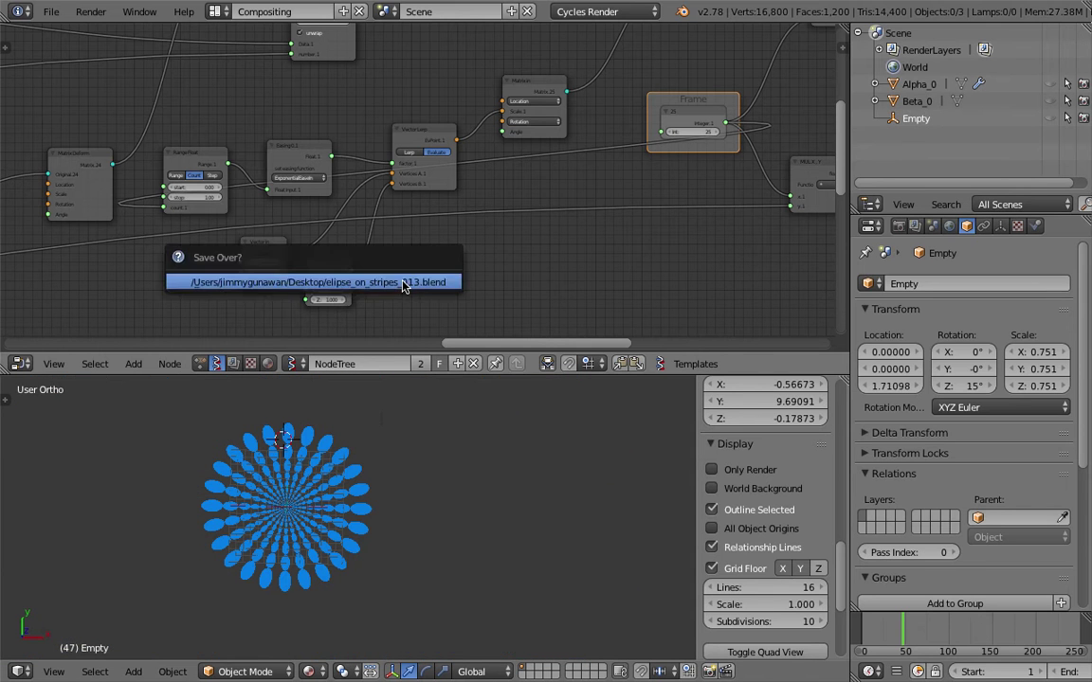
left_click(404, 287)
left_click(332, 462)
left_click(384, 448)
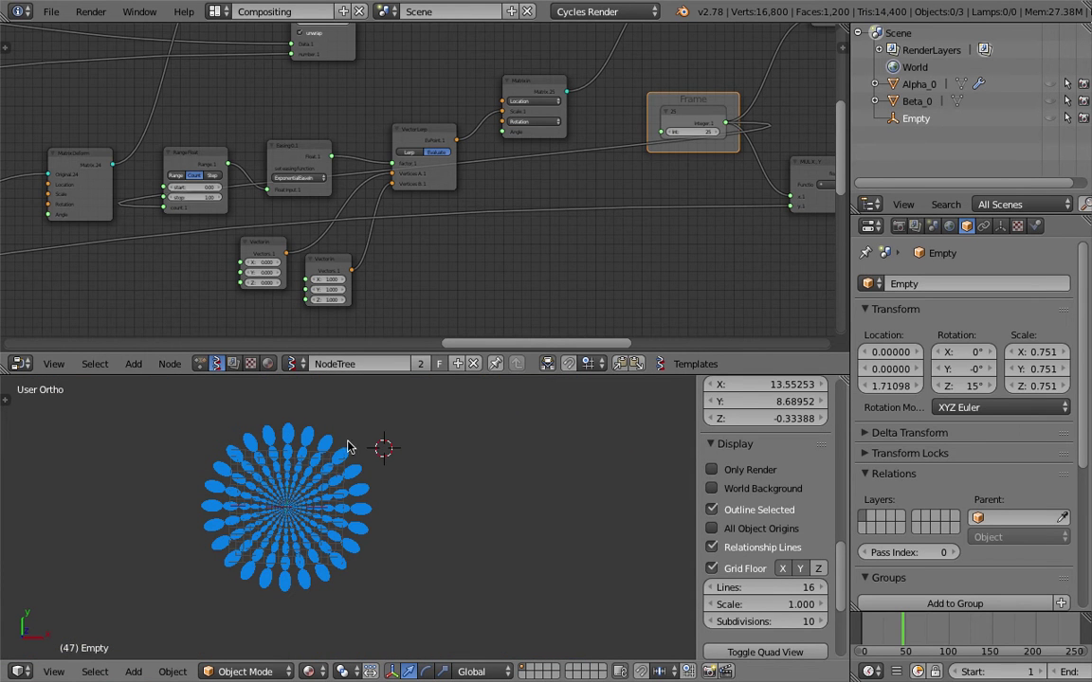
- Move the Vector Lerp node up beside the Matrix in node that it scales
scroll(434, 226, "up", 3)
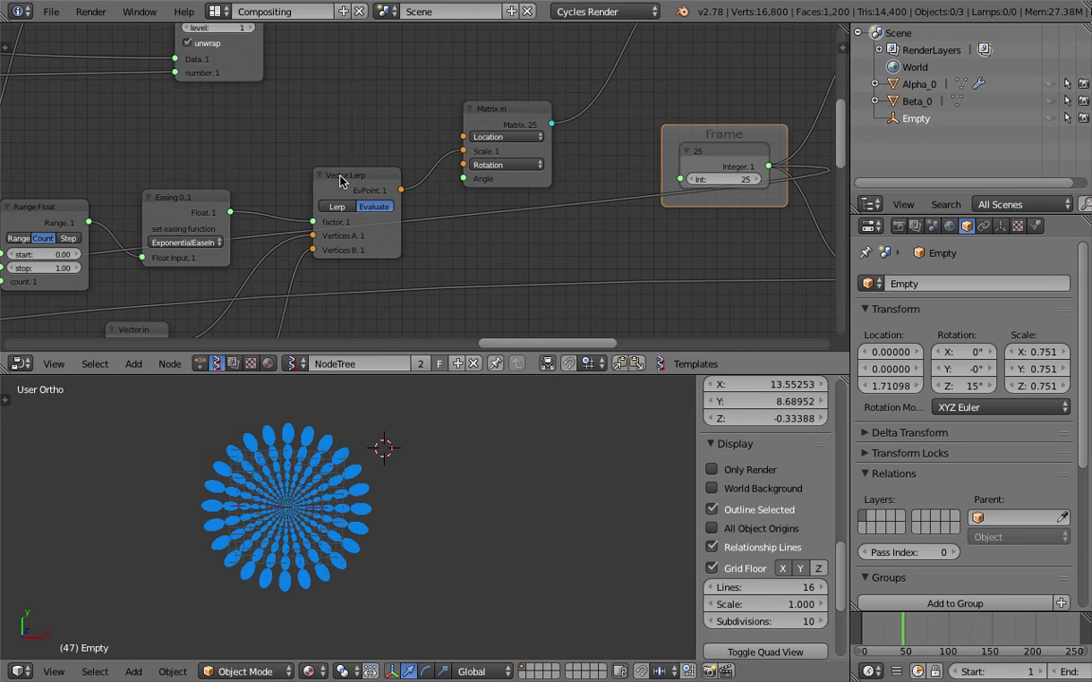
left_click_drag(341, 180, 348, 127)
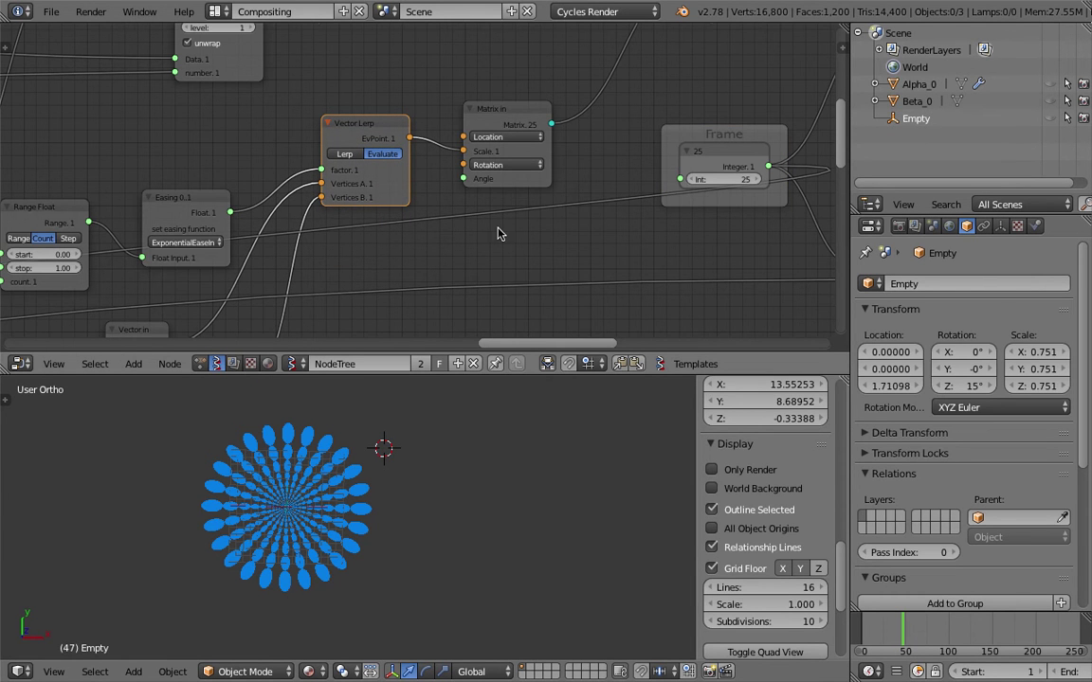
scroll(500, 232, "down", 1)
middle_click_drag(515, 228, 303, 261)
middle_click_drag(422, 176, 317, 247)
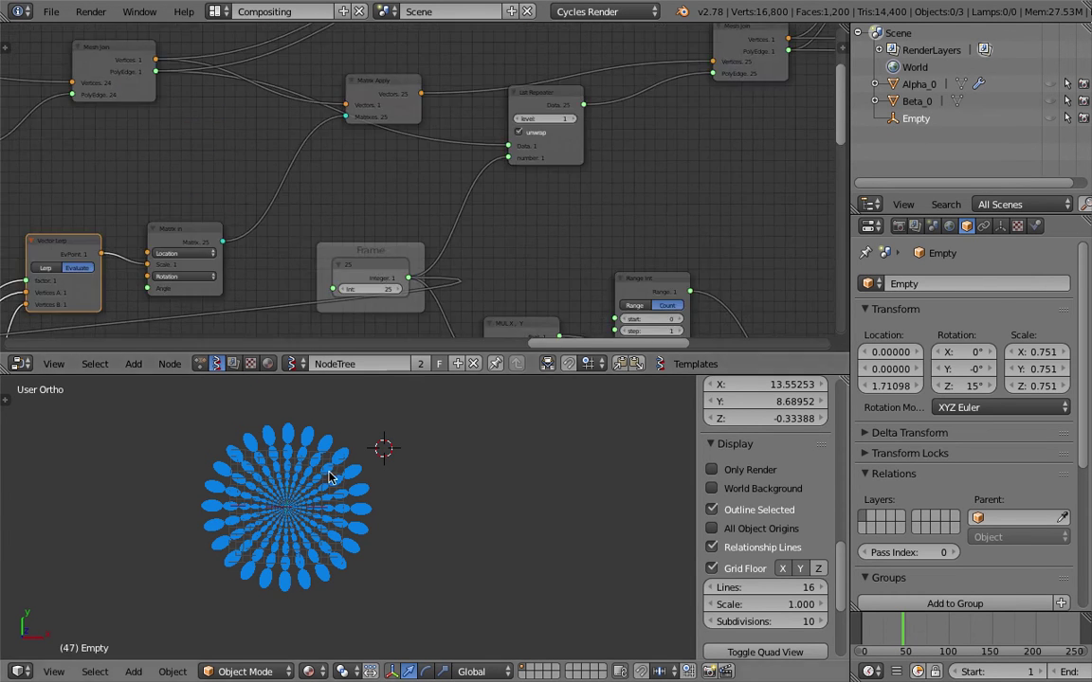
- Set the framed Integer node that controls the number of rings to 10
scroll(337, 488, "up", 1)
middle_click_drag(466, 172, 651, 88)
middle_click_drag(364, 240, 500, 217)
middle_click_drag(650, 197, 422, 211)
scroll(474, 203, "up", 1)
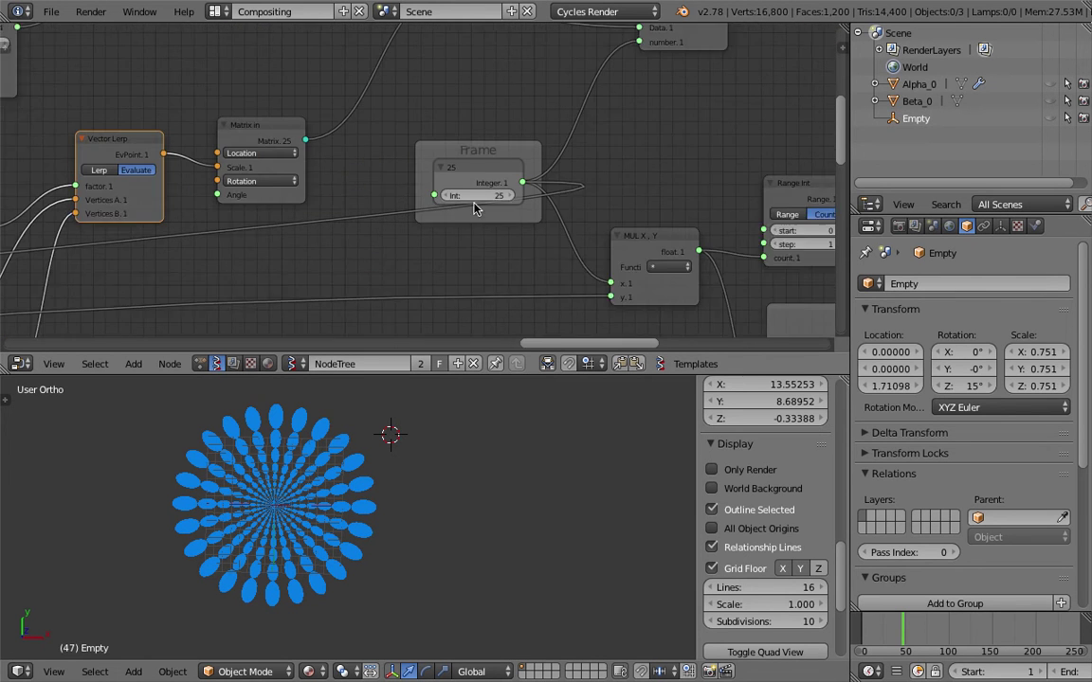
scroll(476, 210, "up", 1)
left_click(475, 199)
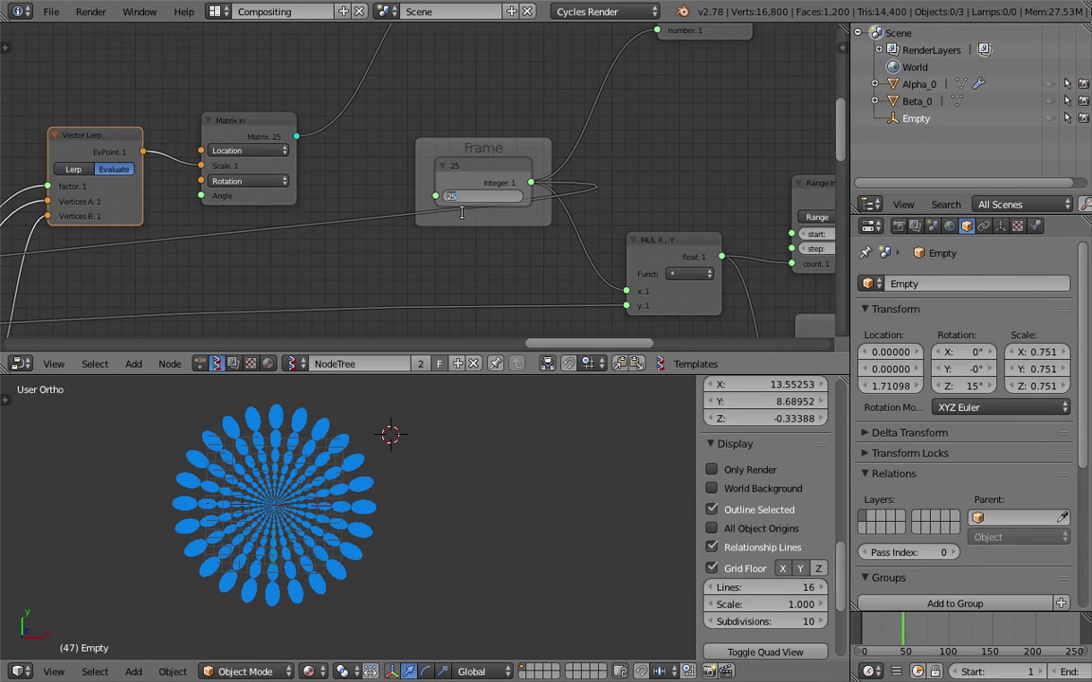
type("10")
key("Return")
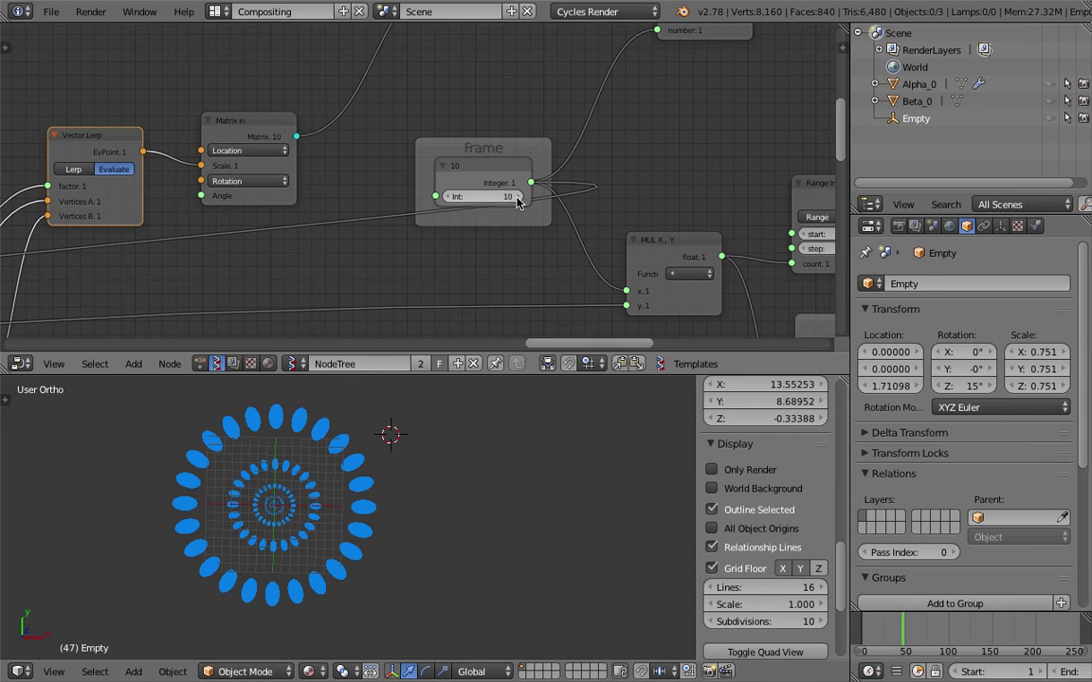
- Raise the framed integer one by one to 14, and set it back to 25
left_click(518, 197)
left_click(517, 197)
left_click(518, 197)
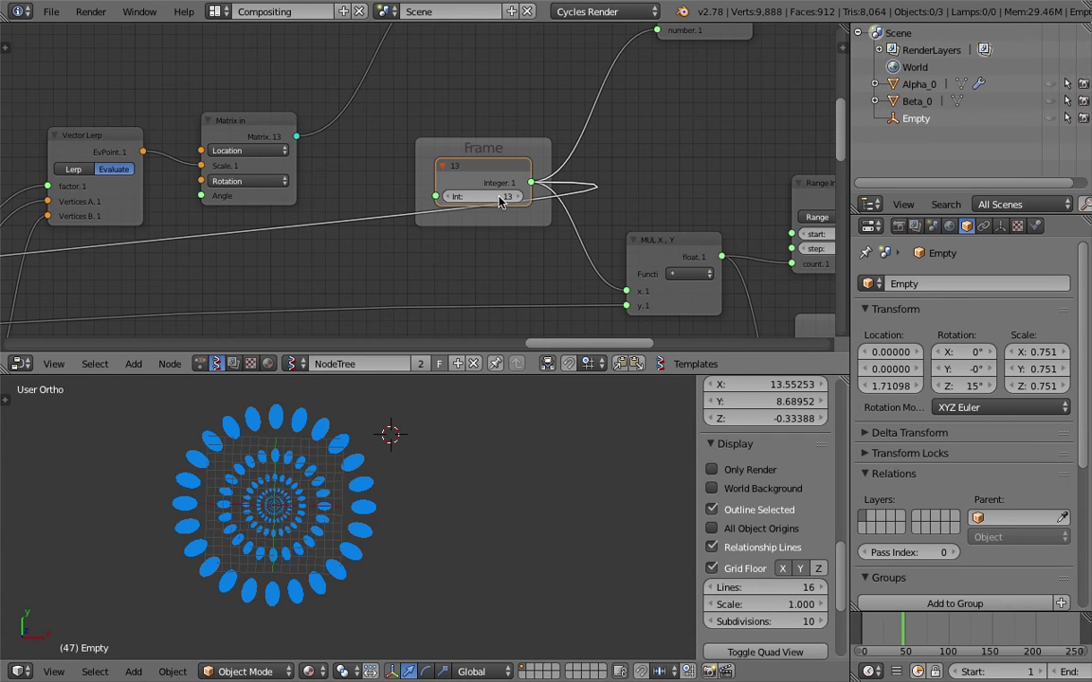
left_click(512, 197)
left_click(496, 197)
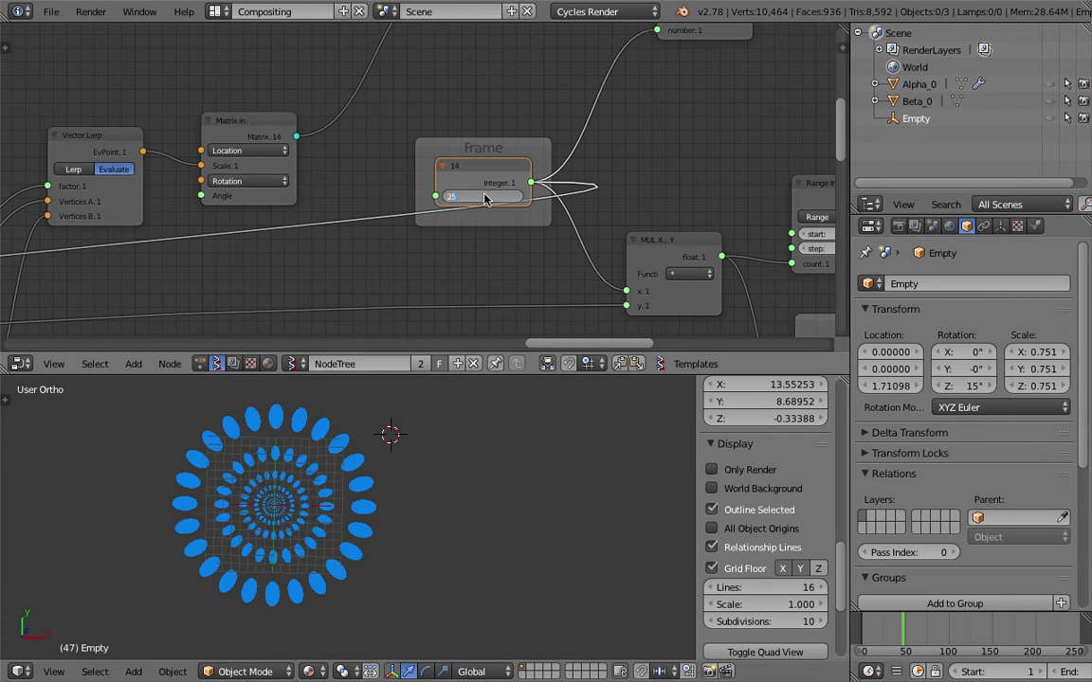
key("Return")
- Examine the previewed ellipse rings up close around their centre and as a whole
scroll(370, 463, "up", 8)
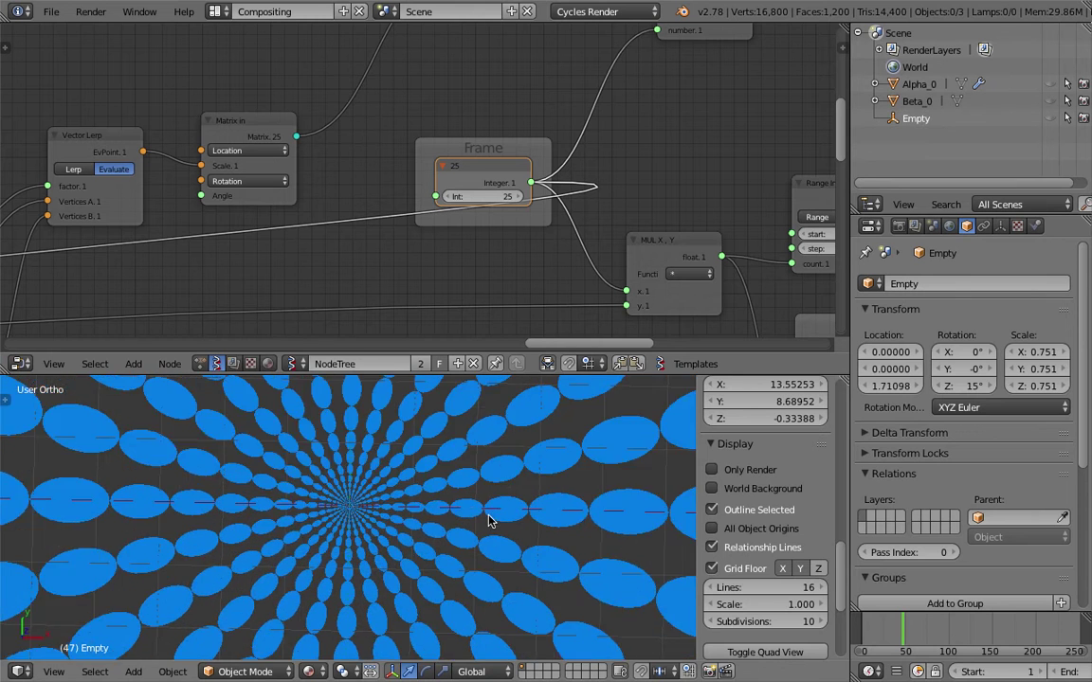
middle_click_drag(488, 521, 365, 510)
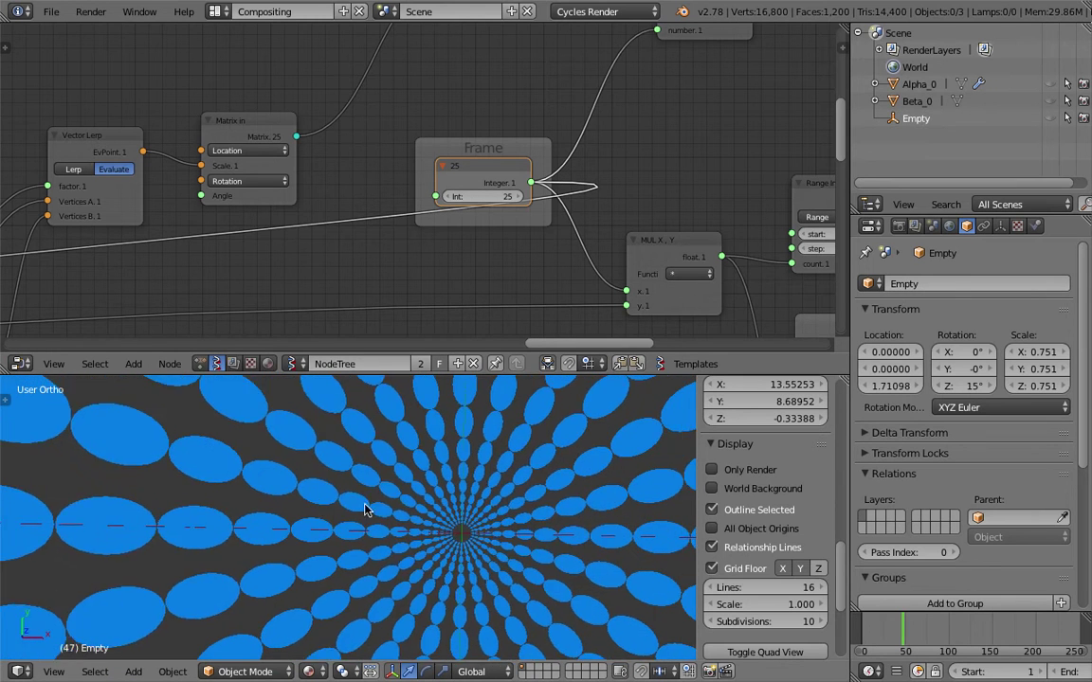
scroll(365, 509, "left", 4, "ctrl")
scroll(497, 519, "right", 10, "ctrl")
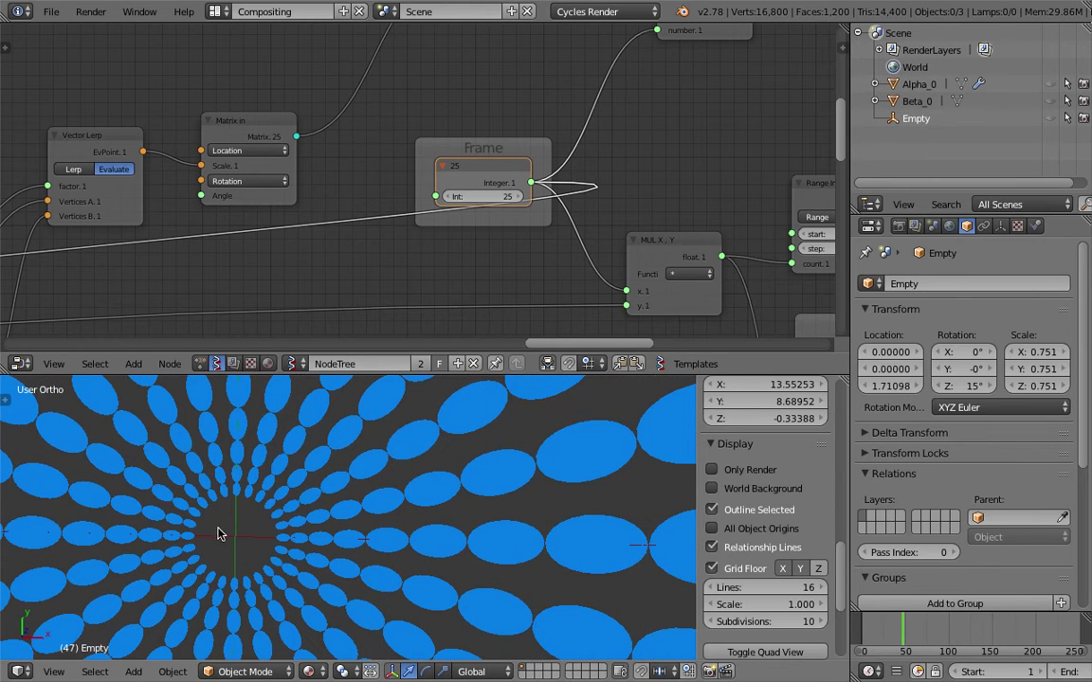
middle_click_drag(218, 533, 307, 523, "shift")
scroll(278, 536, "down", 5)
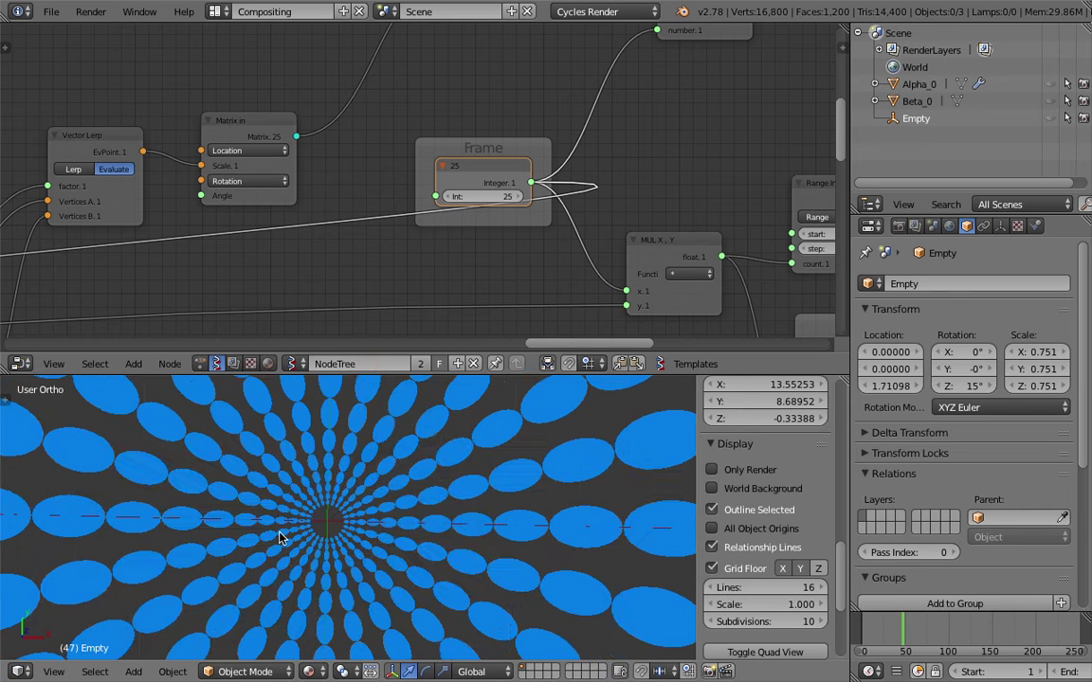
scroll(322, 526, "down", 5)
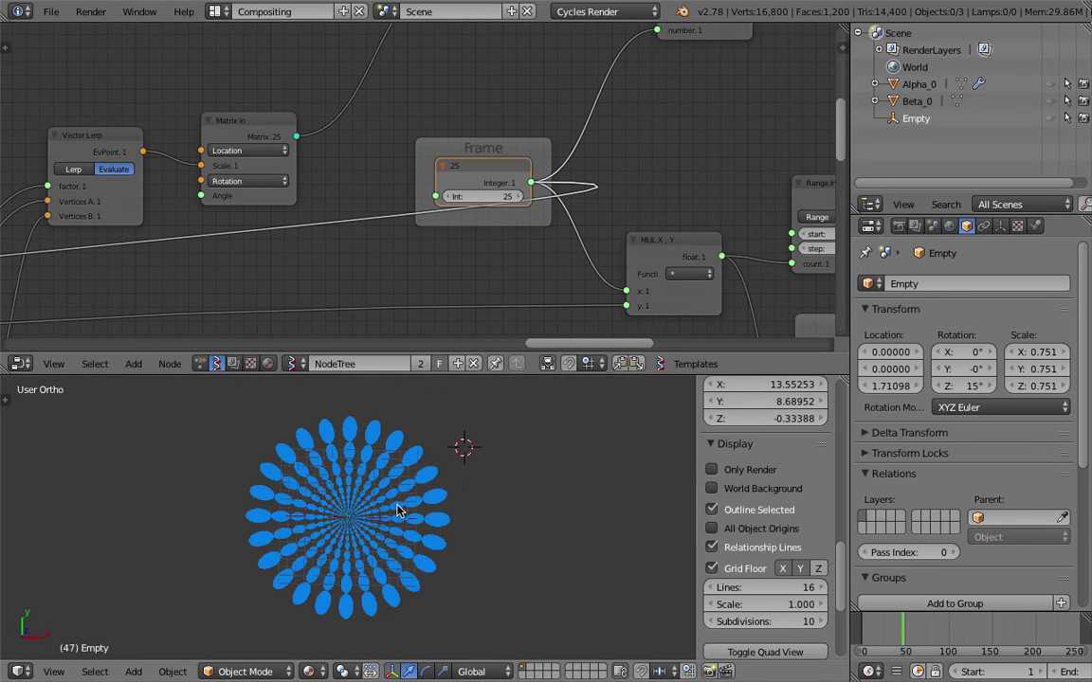
- Move the frame with the Integer node up and to the left, and save over the blend file
middle_click_drag(491, 182, 394, 171)
left_click_drag(407, 136, 384, 107)
key("ctrl+s")
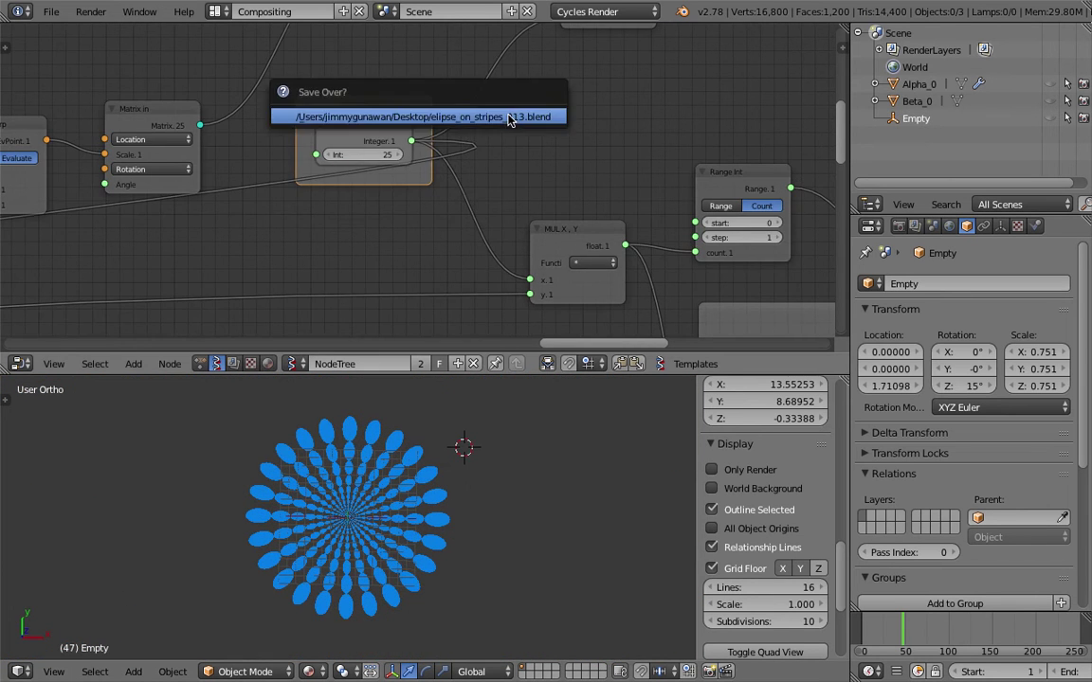
left_click(509, 117)
- Reposition the MUL X, Y node and the Range Int node it feeds, and save over the blend file
scroll(512, 127, "down", 2)
middle_click_drag(566, 154, 389, 139)
scroll(386, 144, "down", 1)
left_click_drag(361, 195, 320, 227)
middle_click_drag(456, 160, 412, 115)
left_click_drag(421, 113, 412, 85)
scroll(529, 113, "down", 3)
key("ctrl+s")
middle_click_drag(540, 104, 447, 309)
left_click(436, 214)
- Toggle the second Viewer Draw preview of the ellipse rings several times and leave it hidden
scroll(446, 114, "up", 1)
left_click(517, 90)
left_click(516, 90)
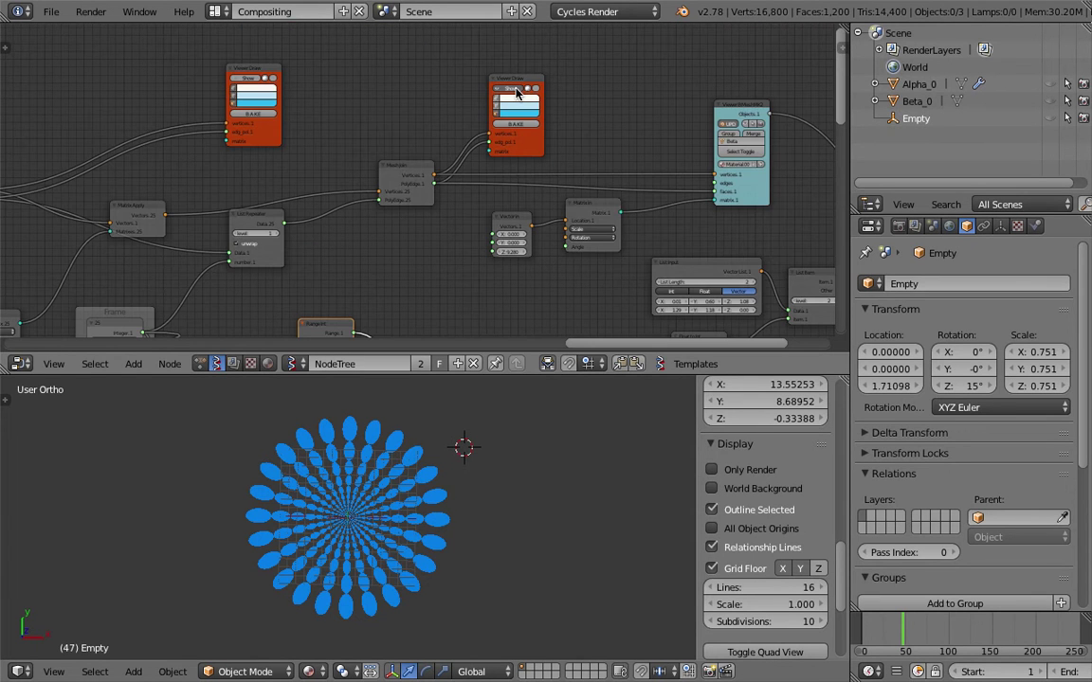
left_click(515, 88)
left_click(515, 88)
left_click(515, 88)
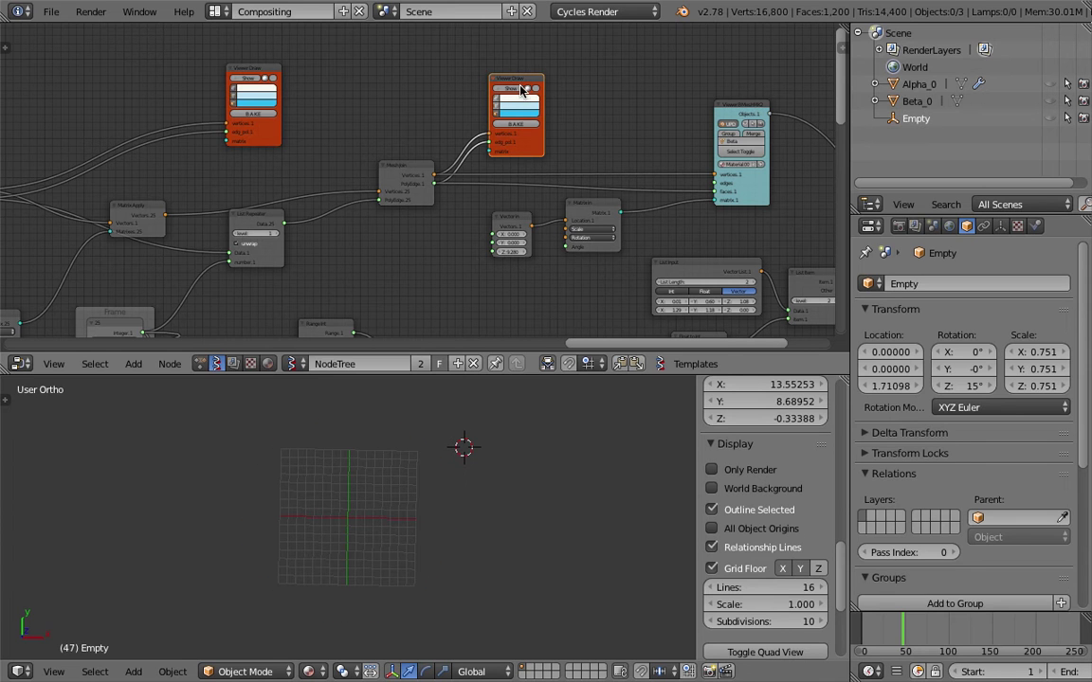
- Move the second Viewer Draw node and its Mesh Join node up and left, and save over the blend file
left_click_drag(512, 85, 491, 59)
left_click_drag(411, 167, 380, 138)
key("ctrl+s")
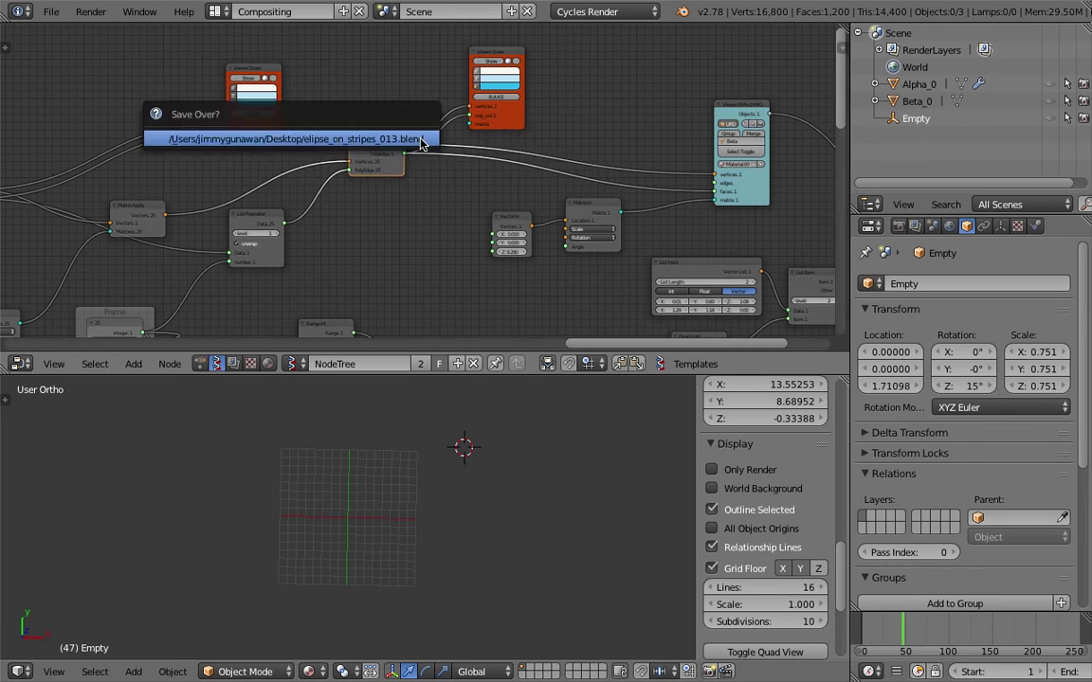
left_click(420, 141)
- Make the Beta_0 mesh generated by the Viewer BMesh node visible in the 3D view
middle_click_drag(695, 140, 517, 140)
left_click(549, 133)
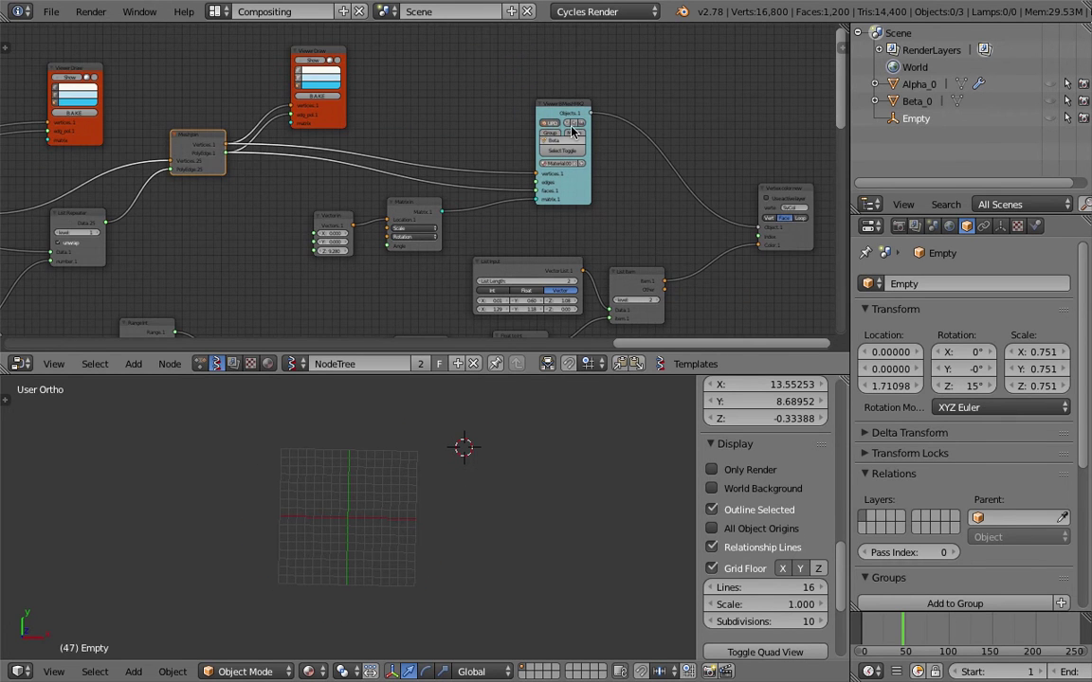
left_click(1051, 101)
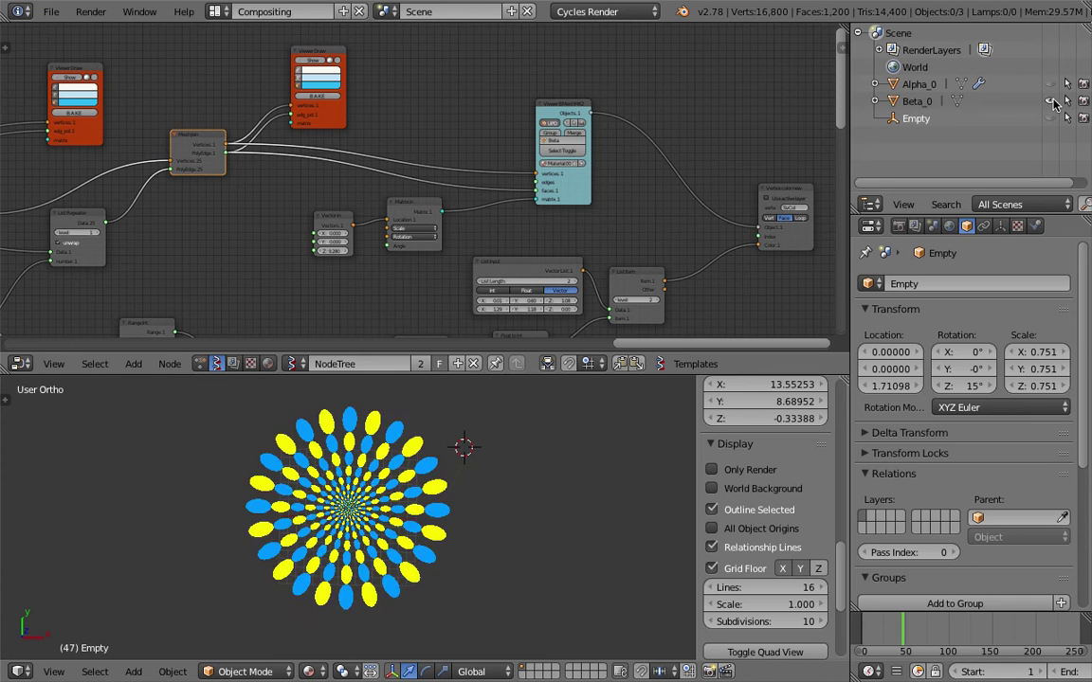
- Toggle the Beta_0 object's visibility off and on, examine the Vertex color new node, and save over the blend file
left_click(1051, 100)
left_click(1051, 100)
middle_click_drag(528, 202, 248, 177)
scroll(355, 192, "up", 11)
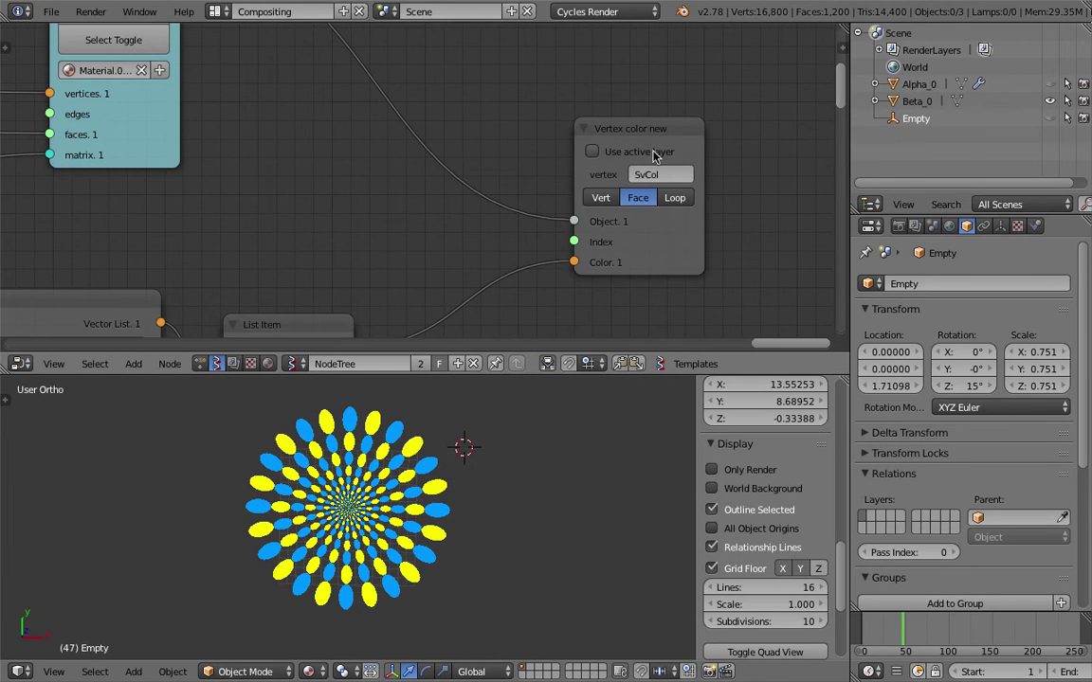
scroll(457, 121, "down", 3)
key("ctrl+s")
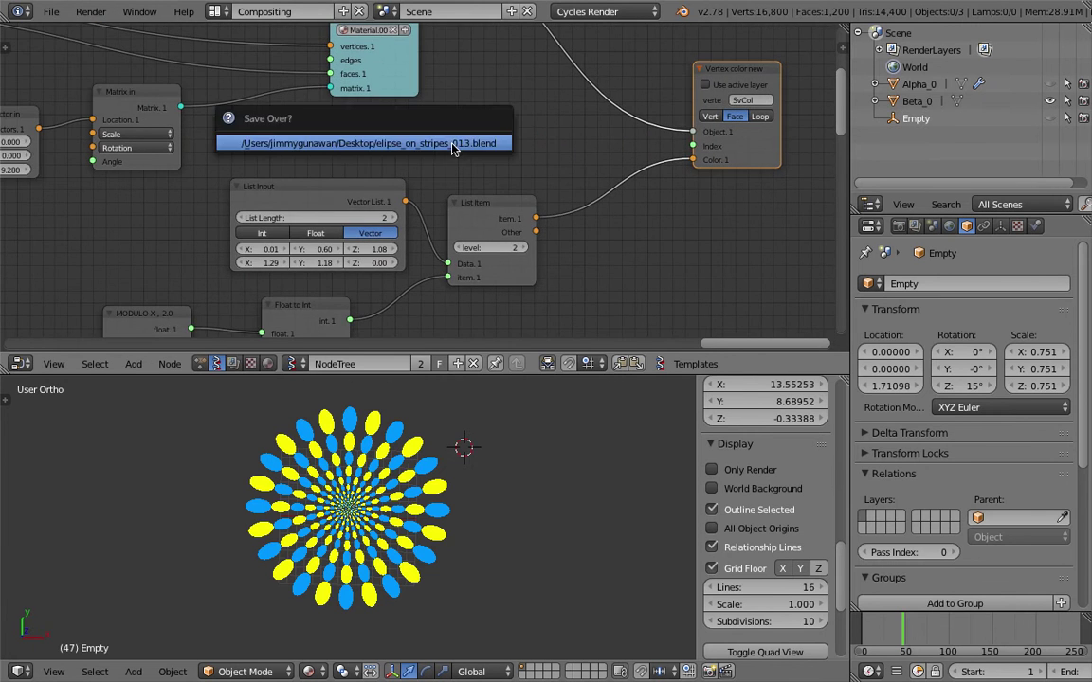
left_click(446, 142)
- Move the Float to Int node up and right, closer to the List Item node
scroll(445, 180, "down", 2)
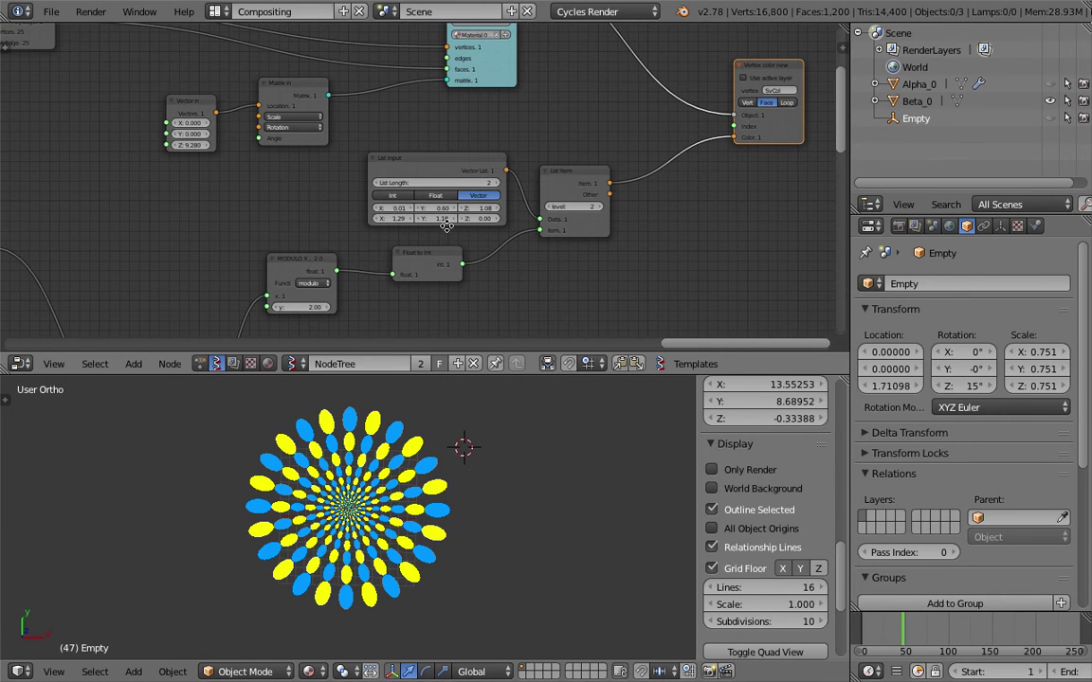
middle_click_drag(445, 221, 477, 217)
left_click_drag(461, 260, 485, 257)
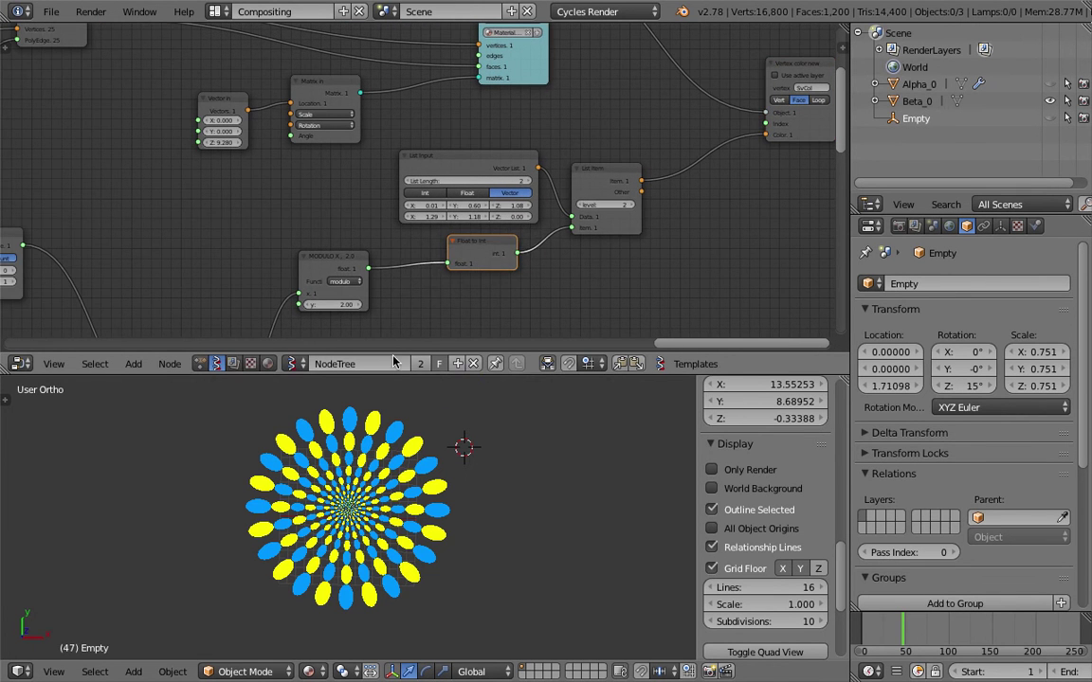
- Place the 3D cursor on the topmost blue ellipse of the outer ring
scroll(384, 459, "up", 3)
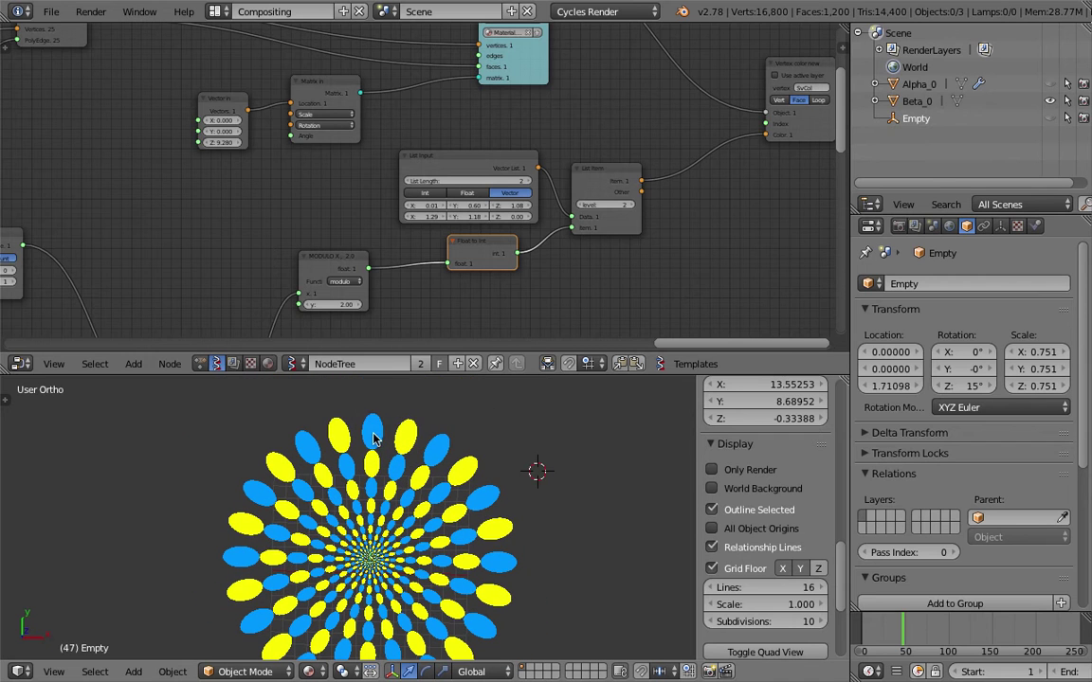
left_click_drag(372, 438, 488, 527)
middle_click_drag(494, 536, 484, 517, "shift")
left_click(366, 412)
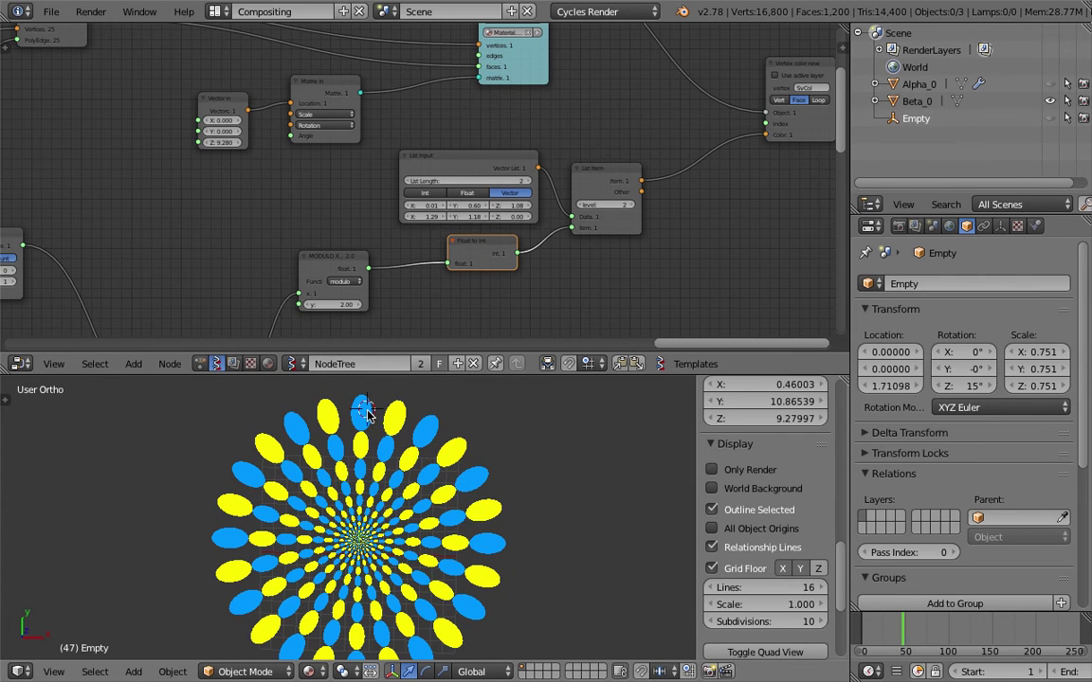
left_click(358, 417)
- Recolour the ellipses in the List Input node with first vector 0.01, 0.78, 1.02 and second vector X 1.32
scroll(444, 228, "up", 3)
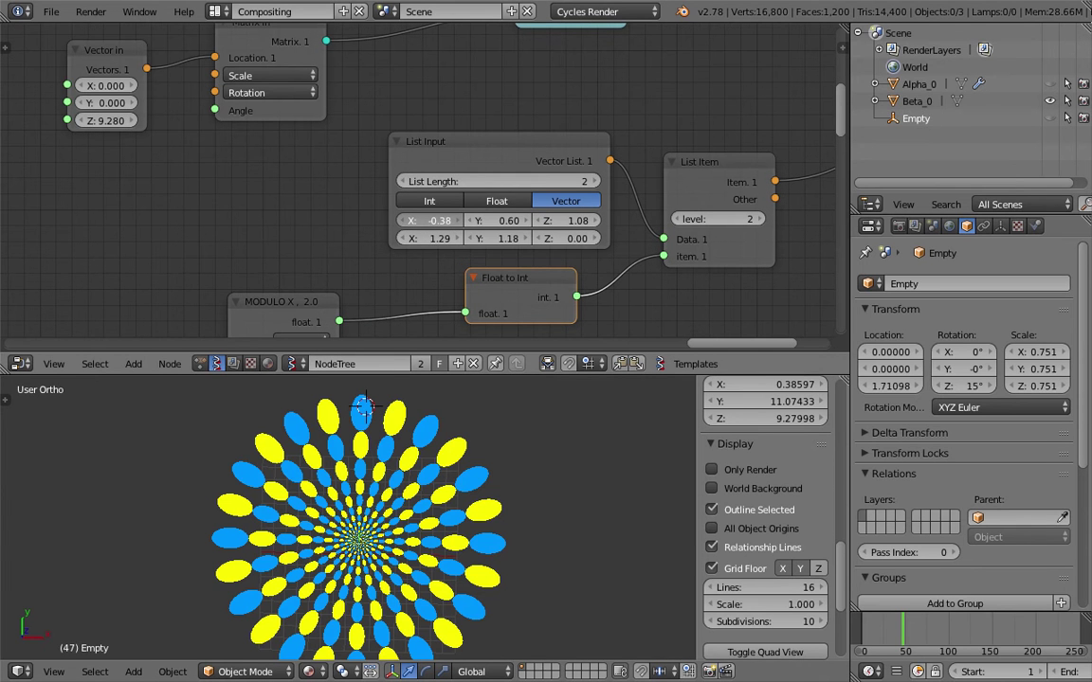
left_click_drag(447, 221, 499, 222)
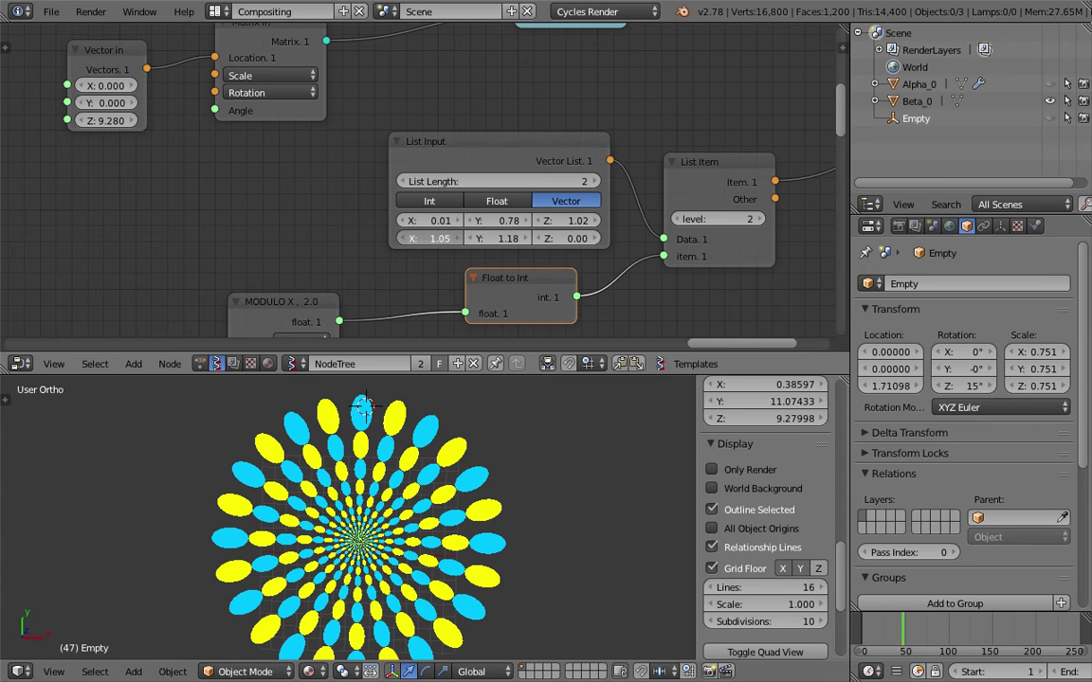
left_click_drag(431, 238, 453, 238)
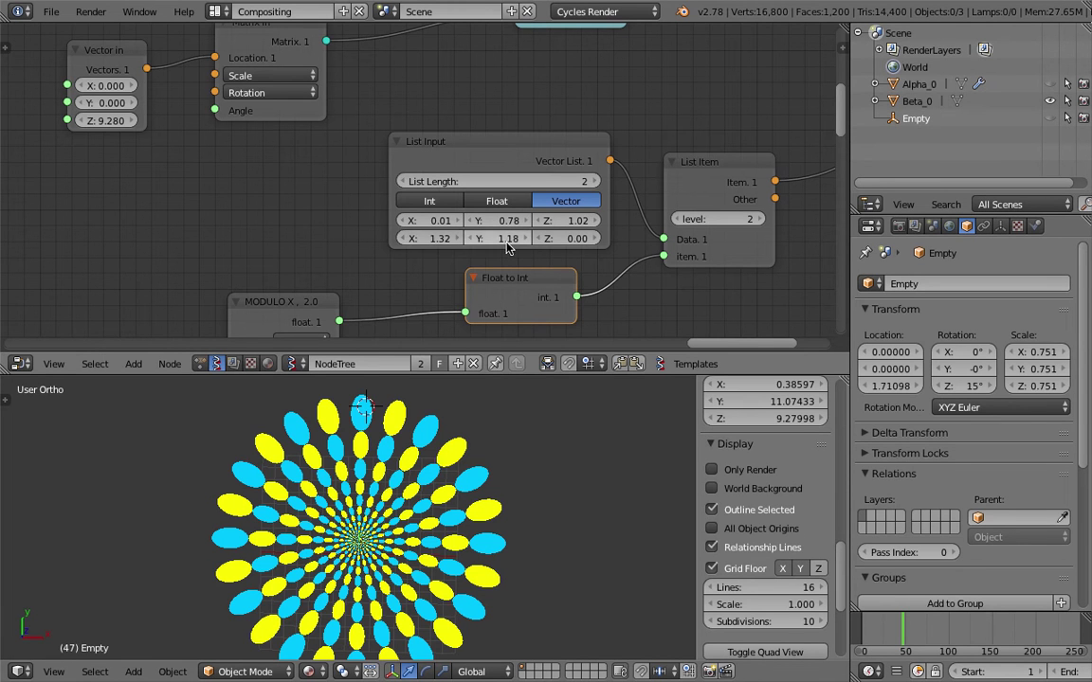
- Sketch a grease pencil row of small ellipses with a count beside it, and start a shorter second row below
middle_click_drag(458, 186, 446, 166)
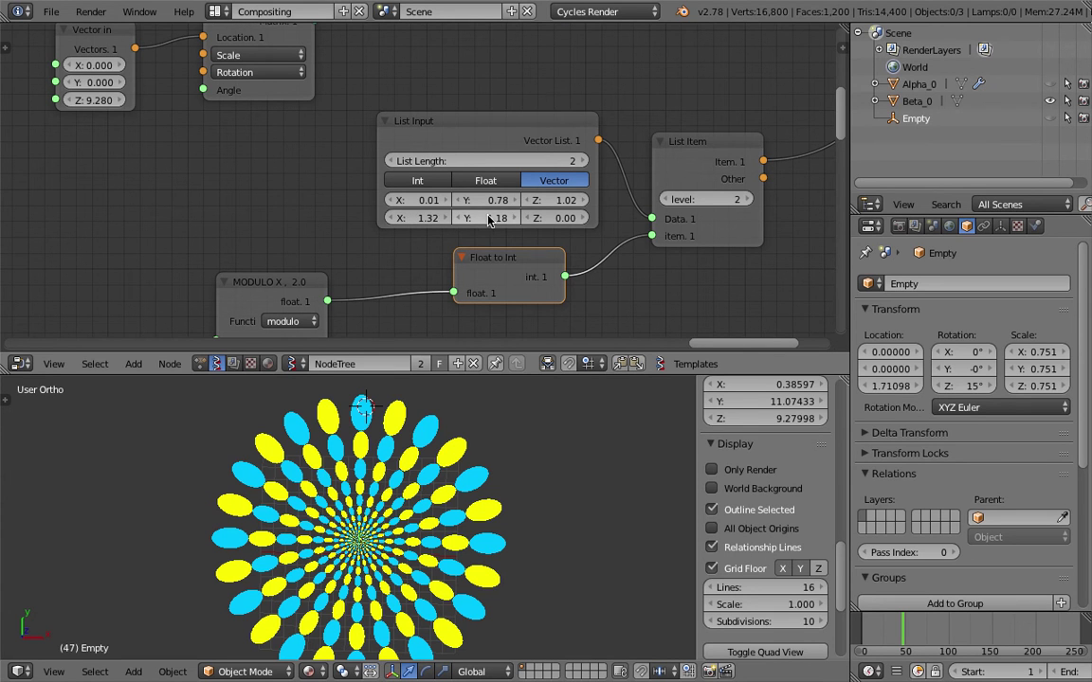
middle_click_drag(491, 223, 512, 176)
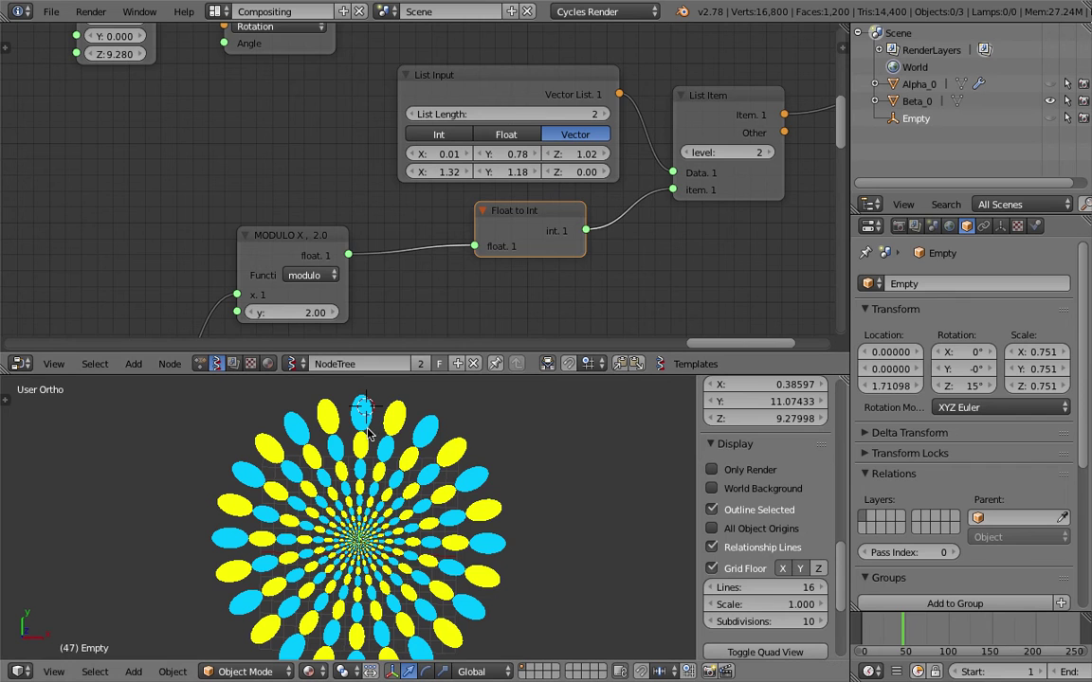
scroll(504, 483, "down", 2)
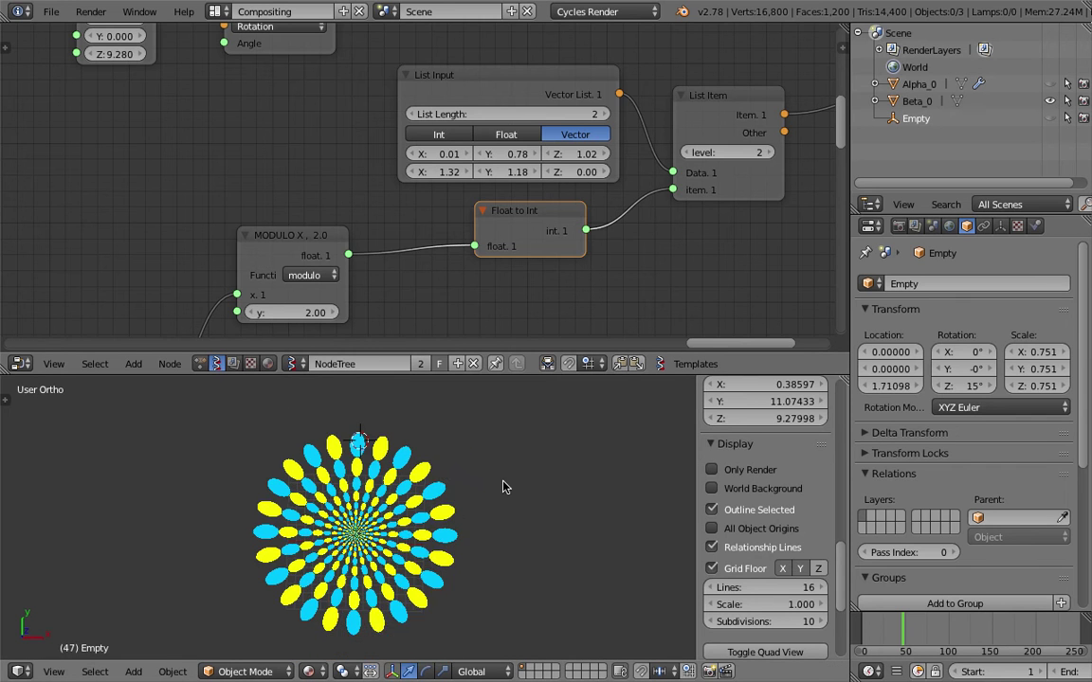
middle_click_drag(504, 482, 348, 482, "shift")
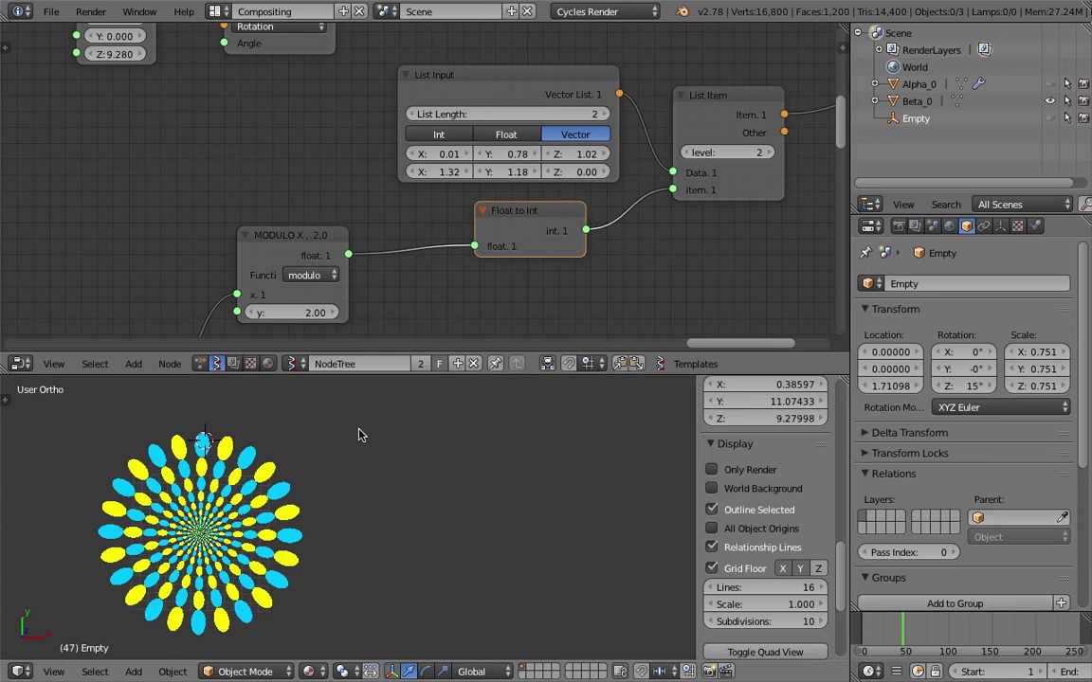
left_click_drag(358, 435, 512, 429)
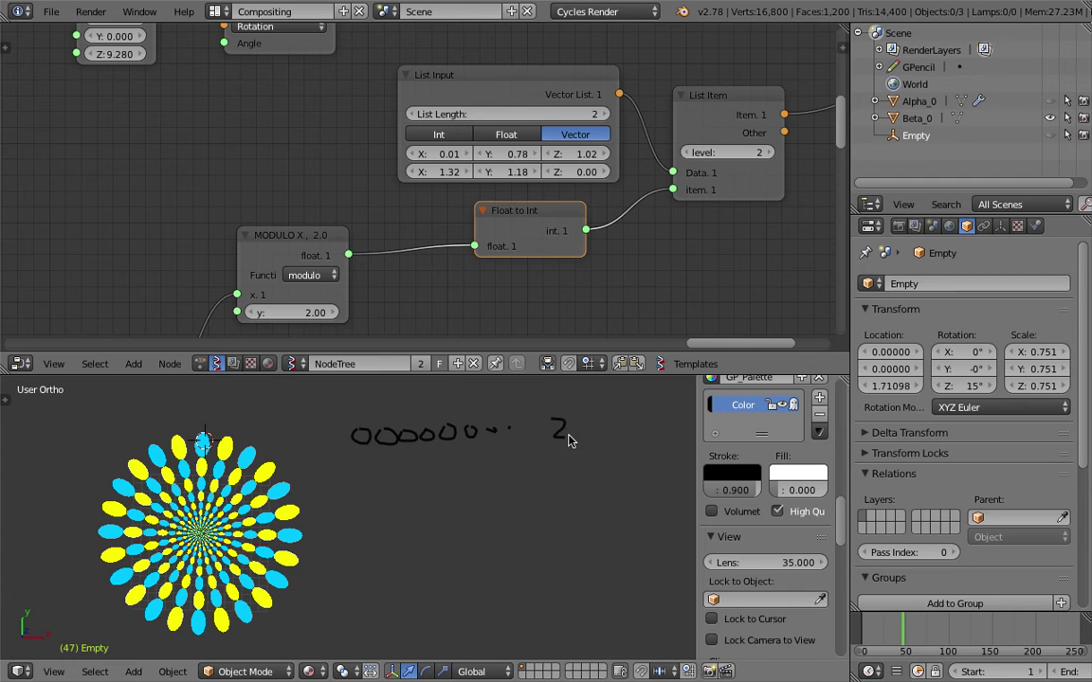
left_click_drag(580, 417, 592, 442)
left_click_drag(357, 459, 417, 459)
- Write alternating 0 and 1 in the sketched ellipses, starting the first row with 0 and the second with 1
scroll(475, 480, "up", 4)
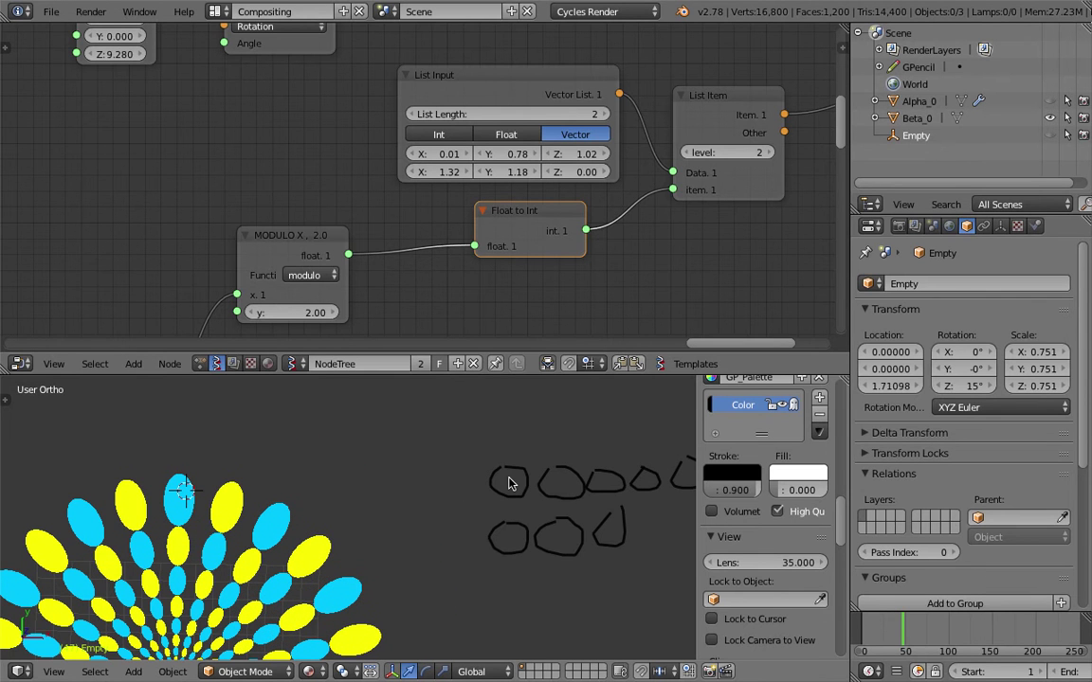
left_click_drag(520, 478, 515, 477)
left_click_drag(606, 477, 609, 479)
scroll(496, 516, "up", 1)
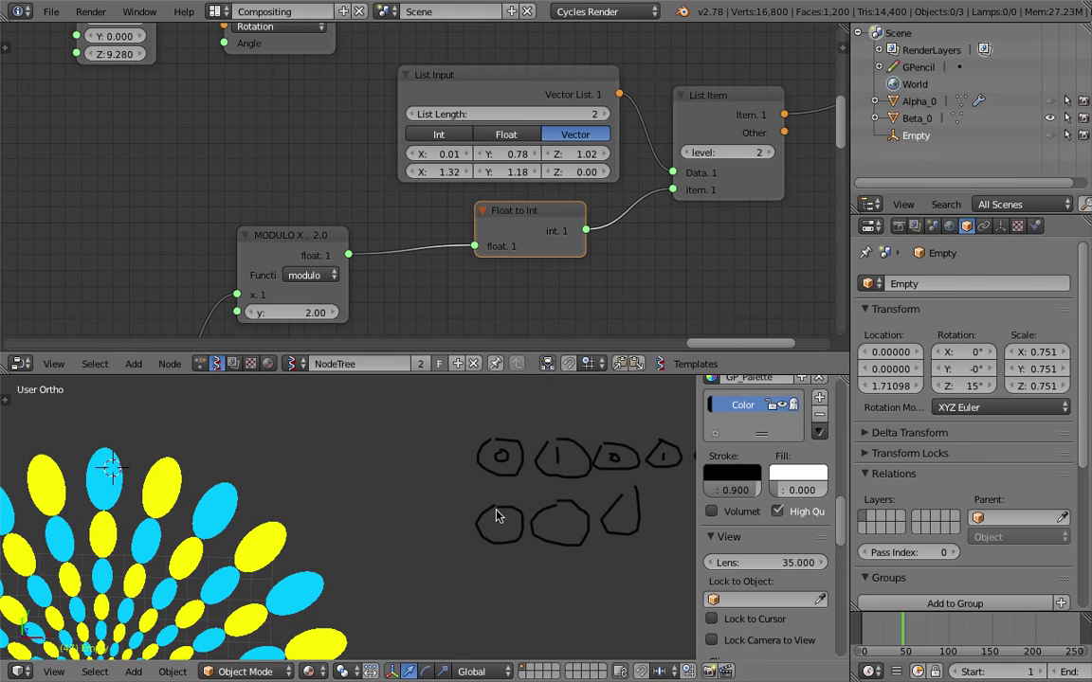
left_click_drag(563, 521, 654, 529)
scroll(638, 529, "down", 1)
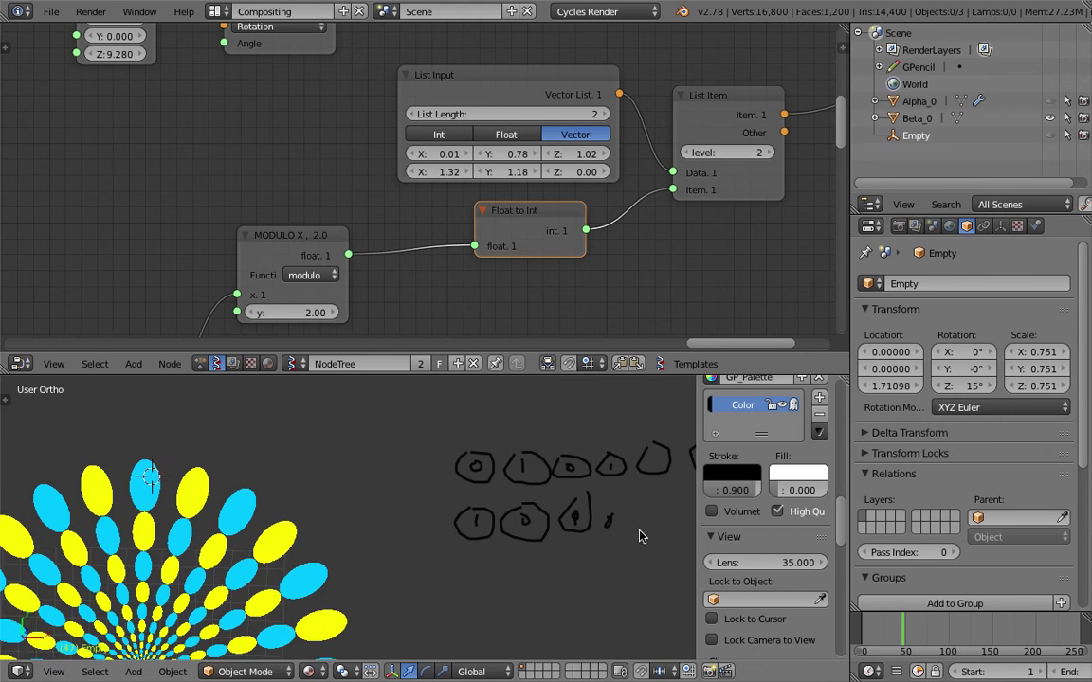
middle_click_drag(597, 521, 566, 491, "shift")
scroll(449, 455, "down", 1)
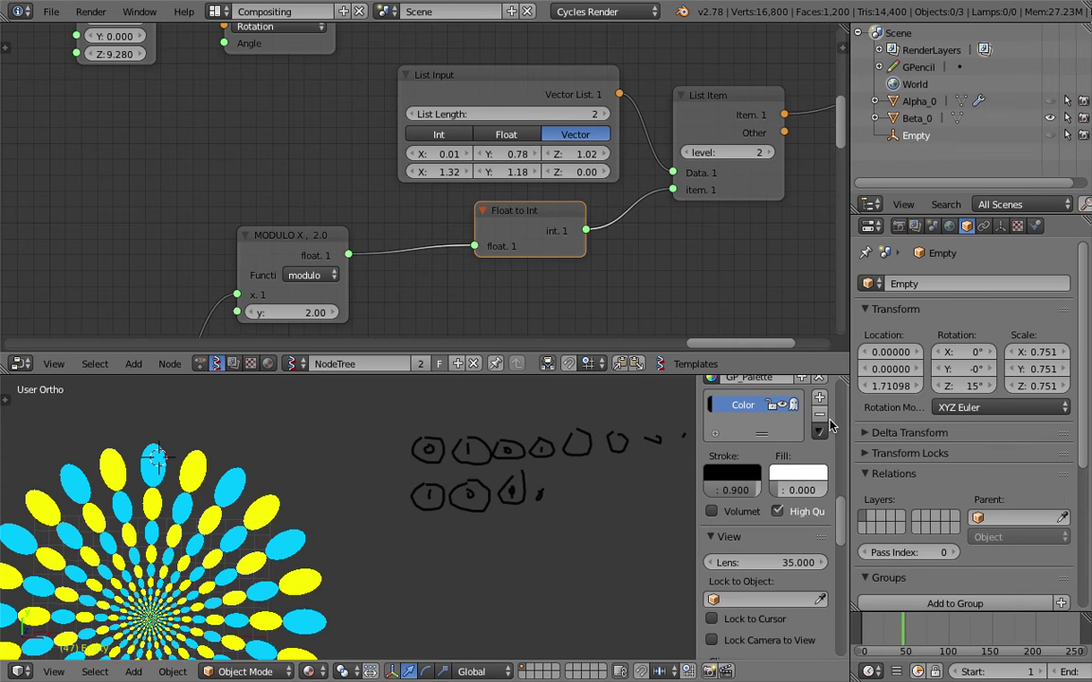
- Remove the grease pencil annotations from the 3D view and save over the blend file
left_click(822, 415)
middle_click_drag(344, 527, 458, 488, "shift")
key("ctrl+s")
left_click(457, 486)
- Move the Range Int node up and right inside its frame, select the INTDIV X, Y node, and save over the blend file
scroll(255, 231, "down", 5)
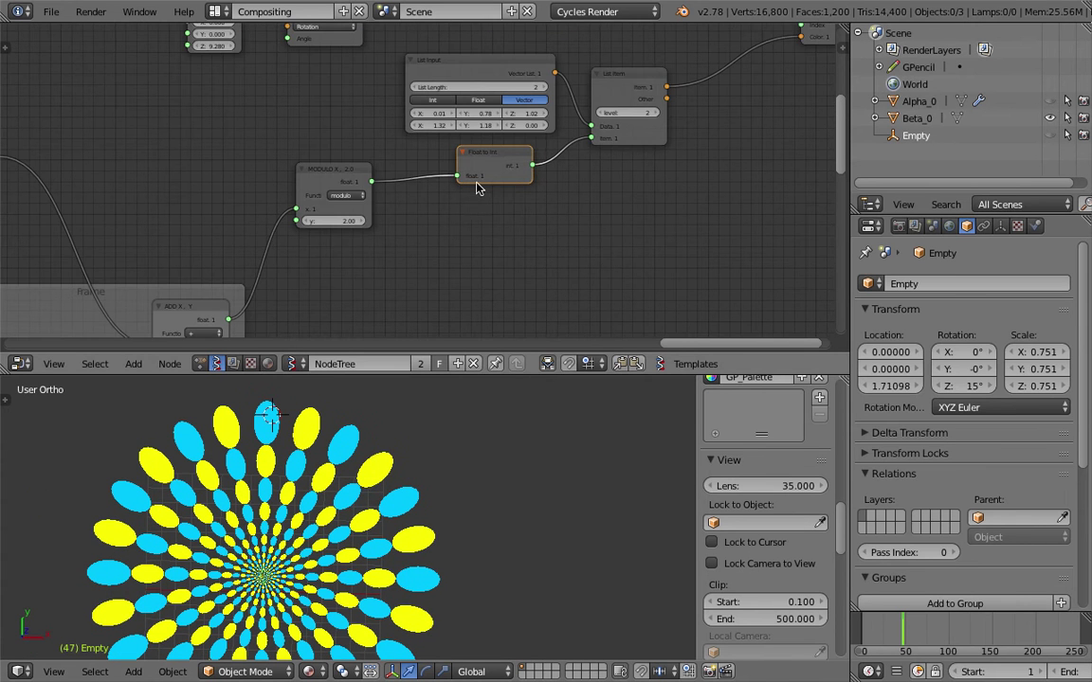
scroll(327, 209, "down", 3)
middle_click_drag(293, 219, 610, 131)
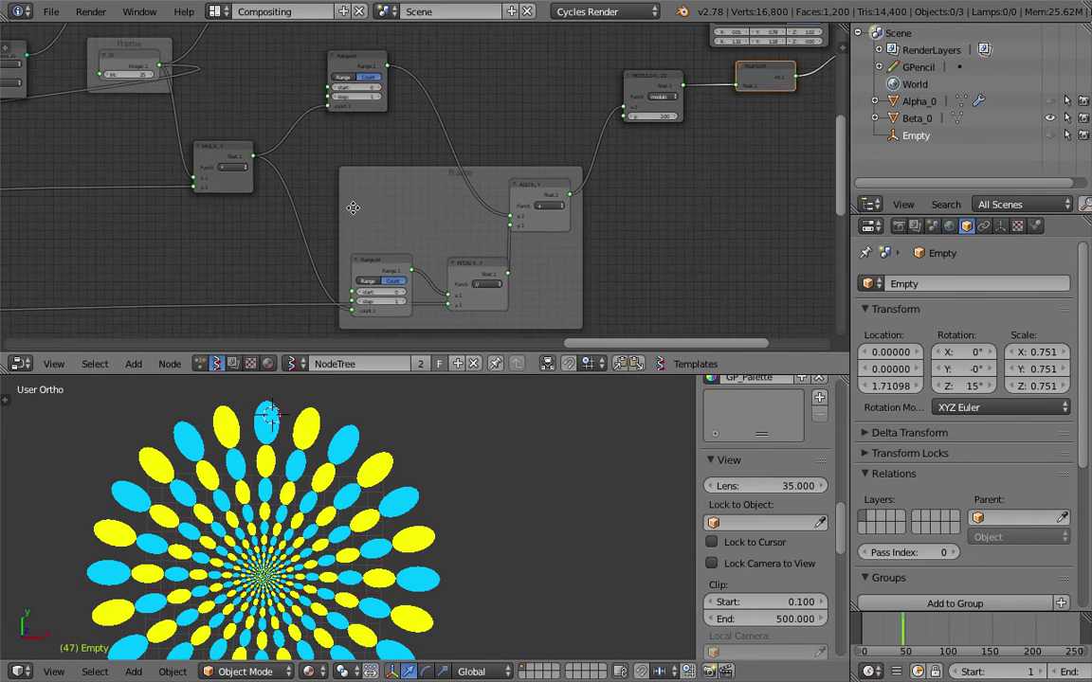
middle_click_drag(353, 209, 380, 171)
scroll(482, 199, "up", 2)
scroll(481, 199, "up", 3)
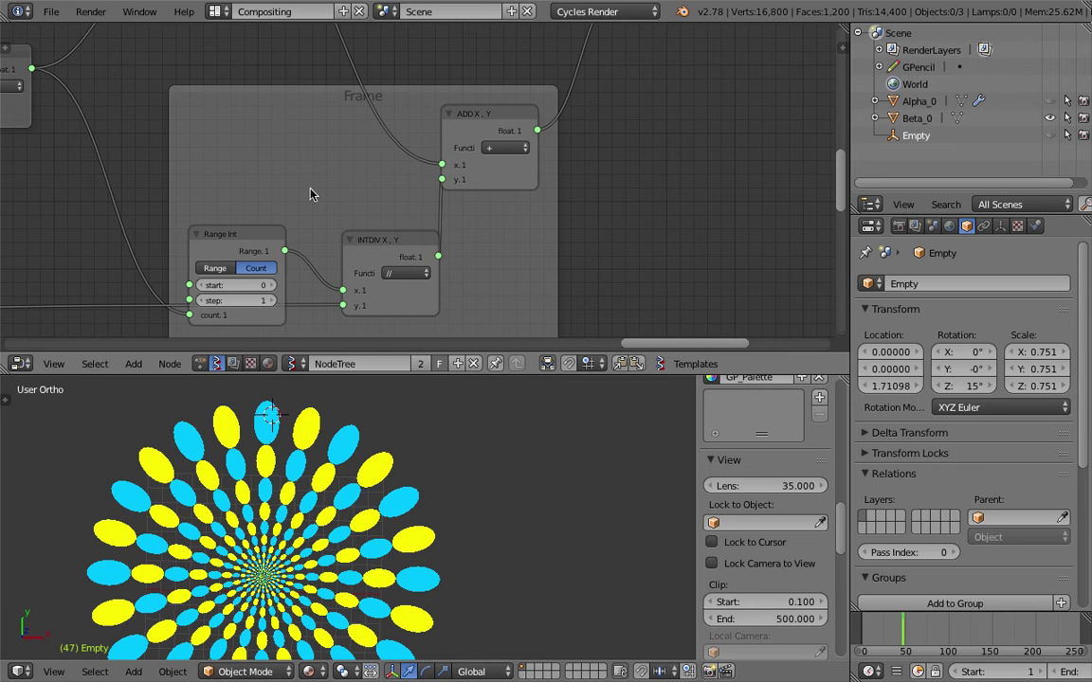
left_click_drag(242, 249, 258, 202)
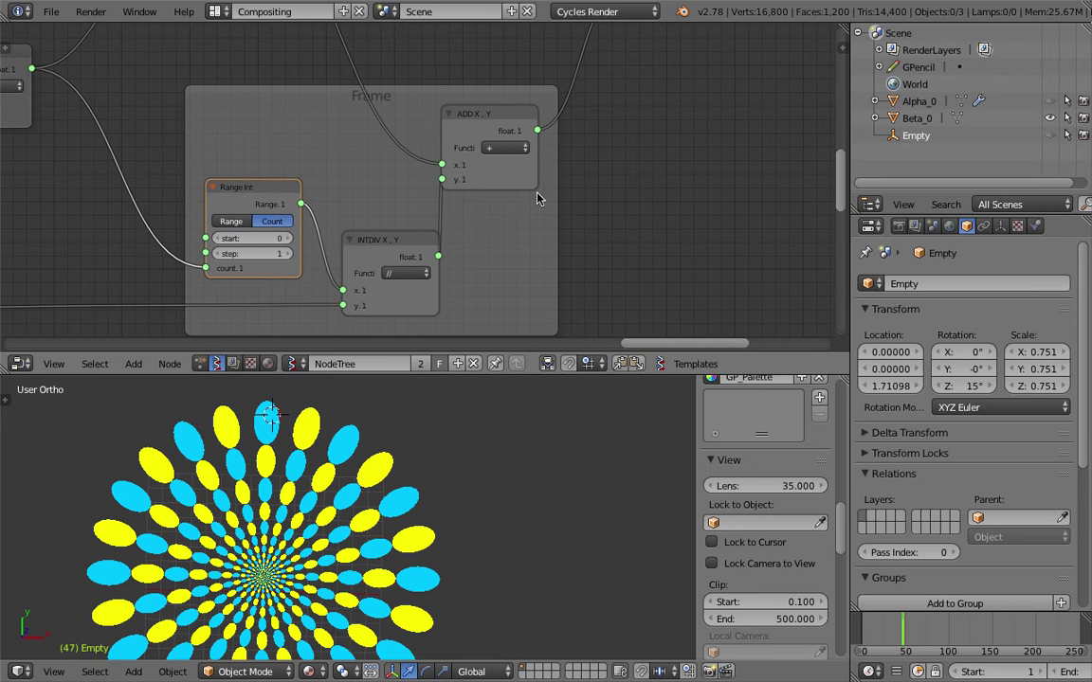
scroll(536, 198, "up", 3)
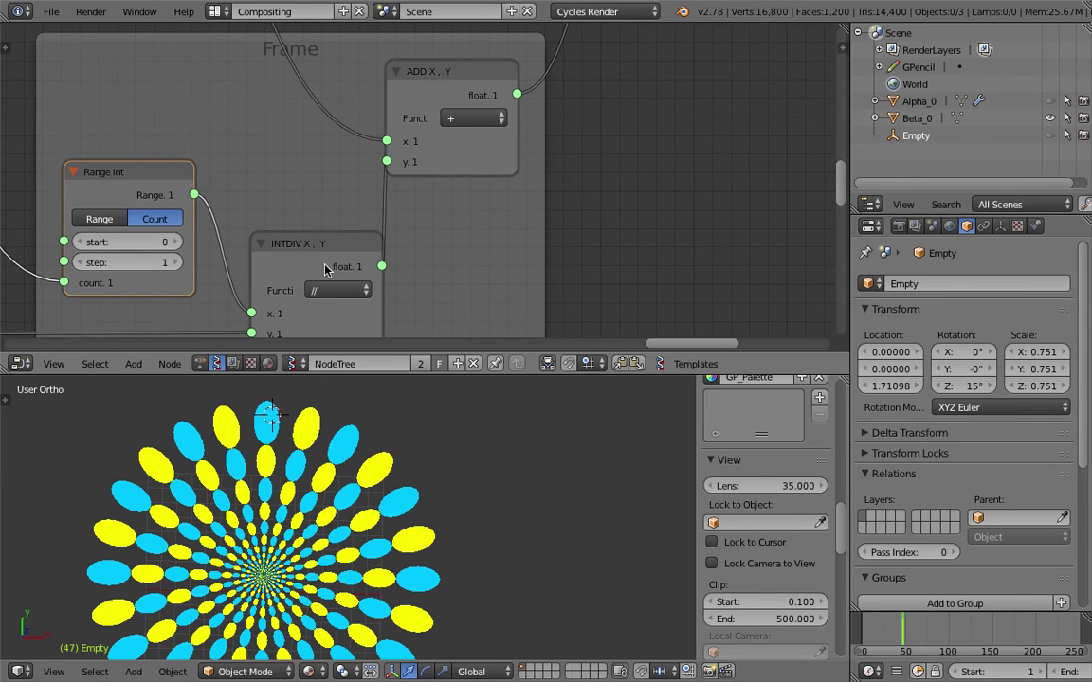
left_click(325, 269)
scroll(332, 258, "down", 1)
key("ctrl+s")
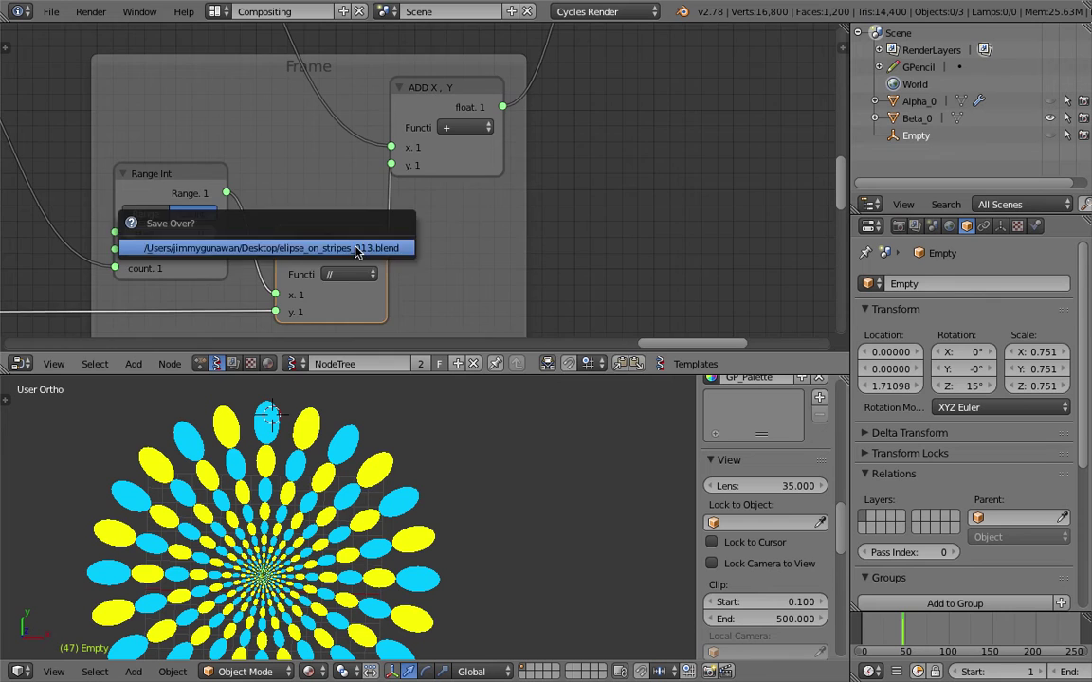
left_click(361, 248)
- Add a Stethoscope node beside the frame and feed it the output of the ADD X, Y node
scroll(395, 190, "down", 1)
key("ctrl+a")
type("ste")
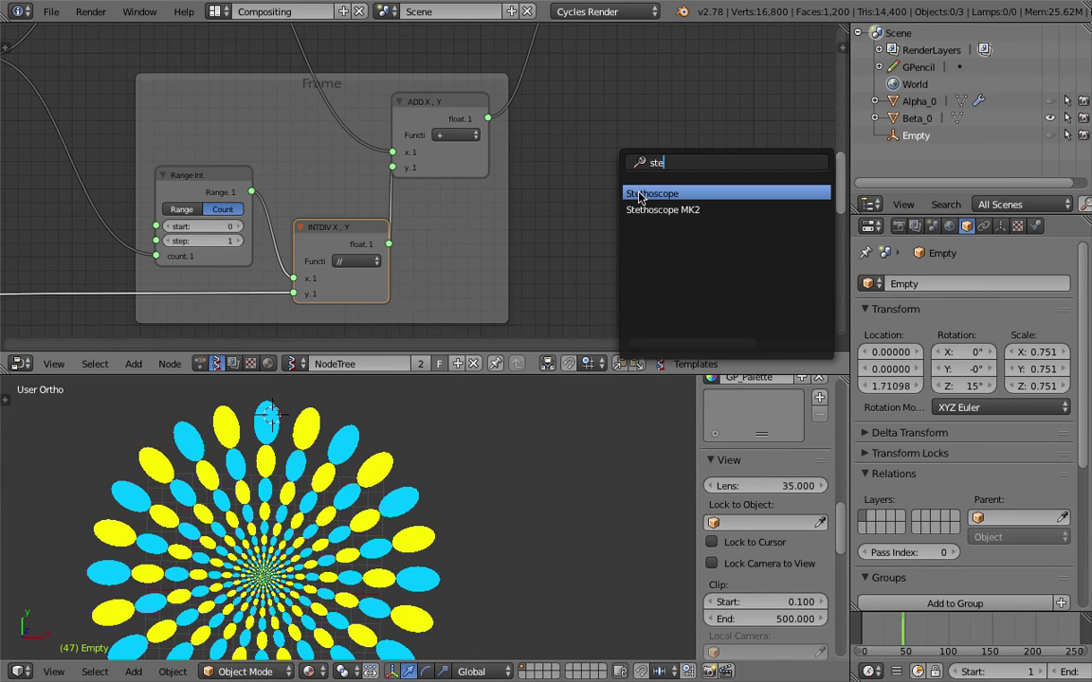
left_click(640, 196)
left_click(627, 163)
left_click_drag(487, 118, 613, 193)
middle_click_drag(562, 122, 490, 107)
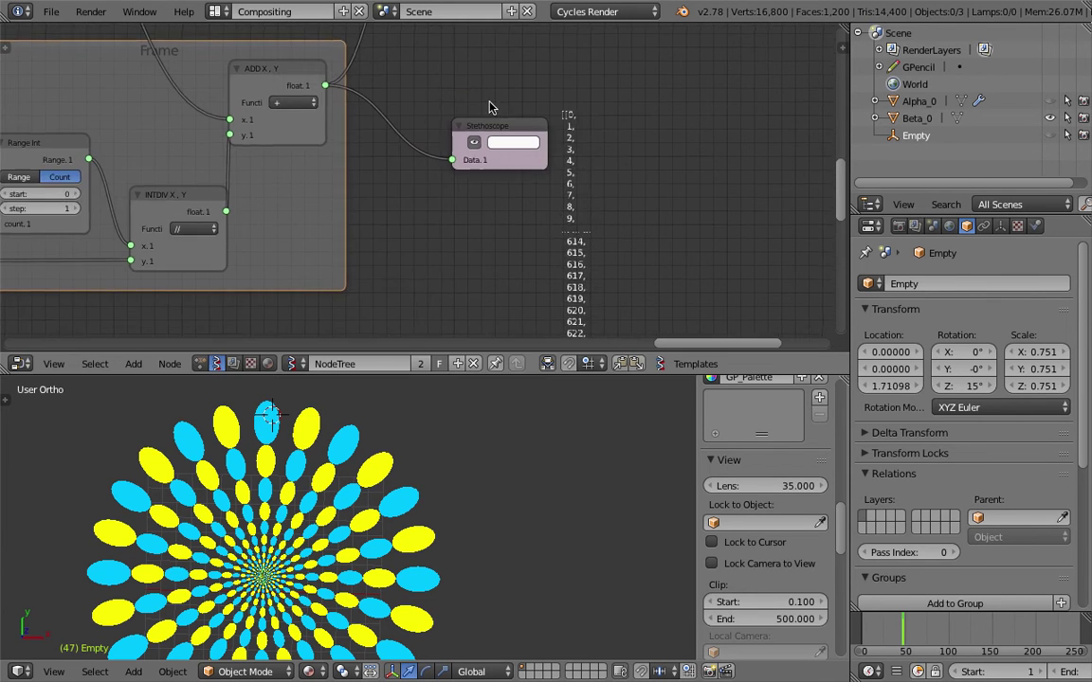
- Connect the INTDIV X, Y output to the Stethoscope node instead and examine the listed values
middle_click_drag(286, 202, 347, 200)
left_click_drag(290, 212, 611, 139)
middle_click_drag(610, 139, 565, 123)
scroll(605, 124, "up", 2)
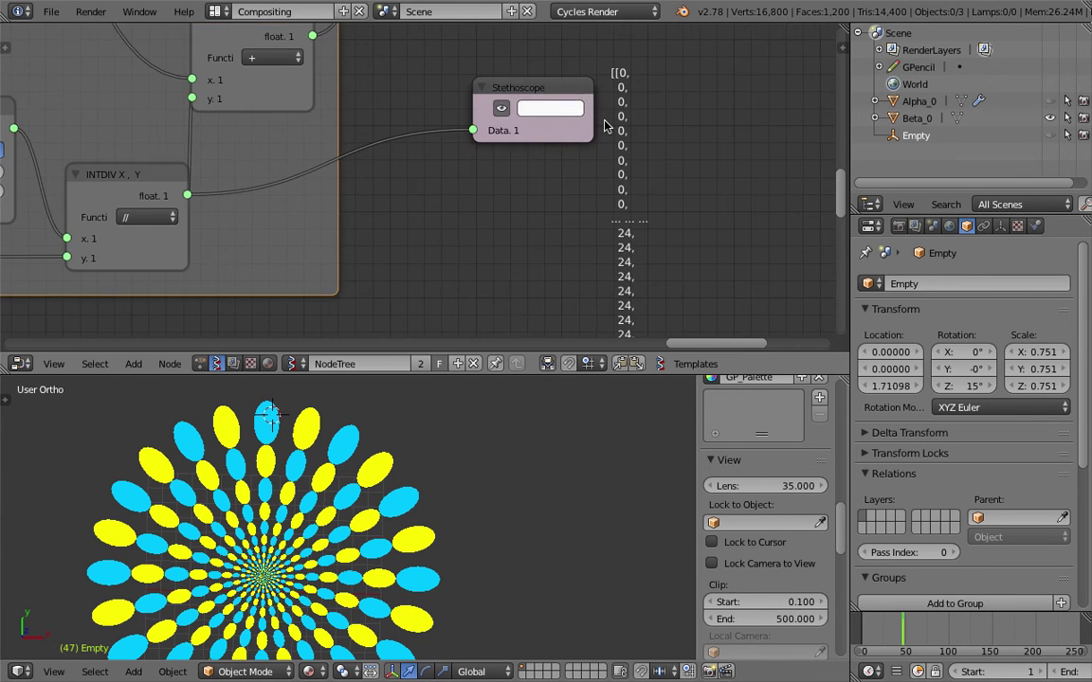
middle_click_drag(660, 81, 572, 97)
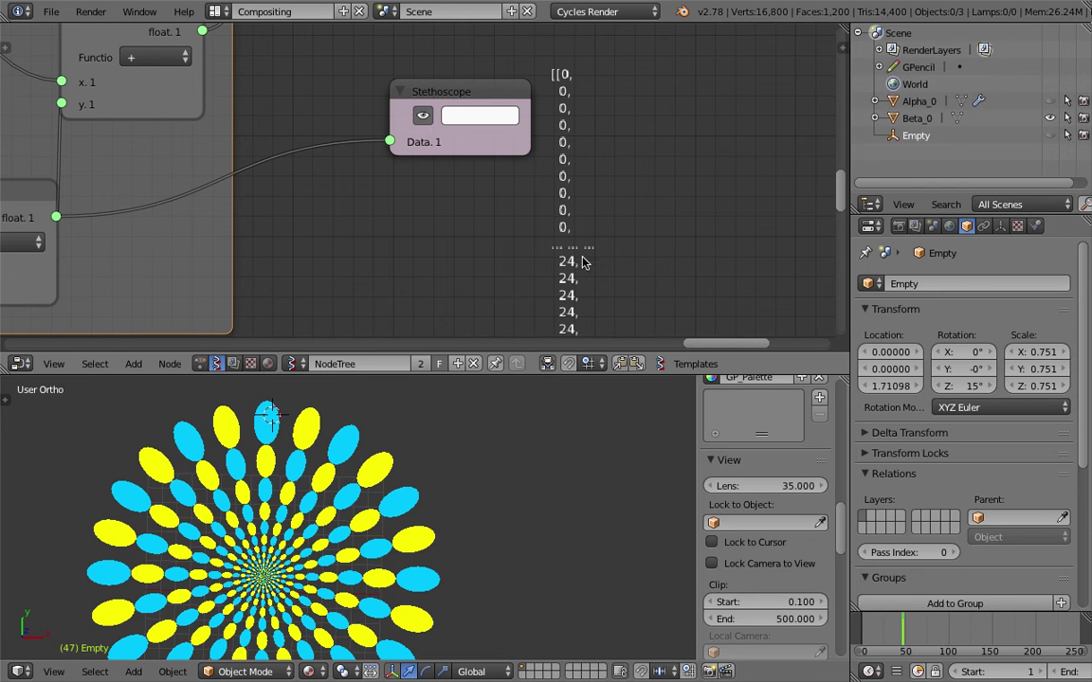
scroll(499, 238, "down", 1)
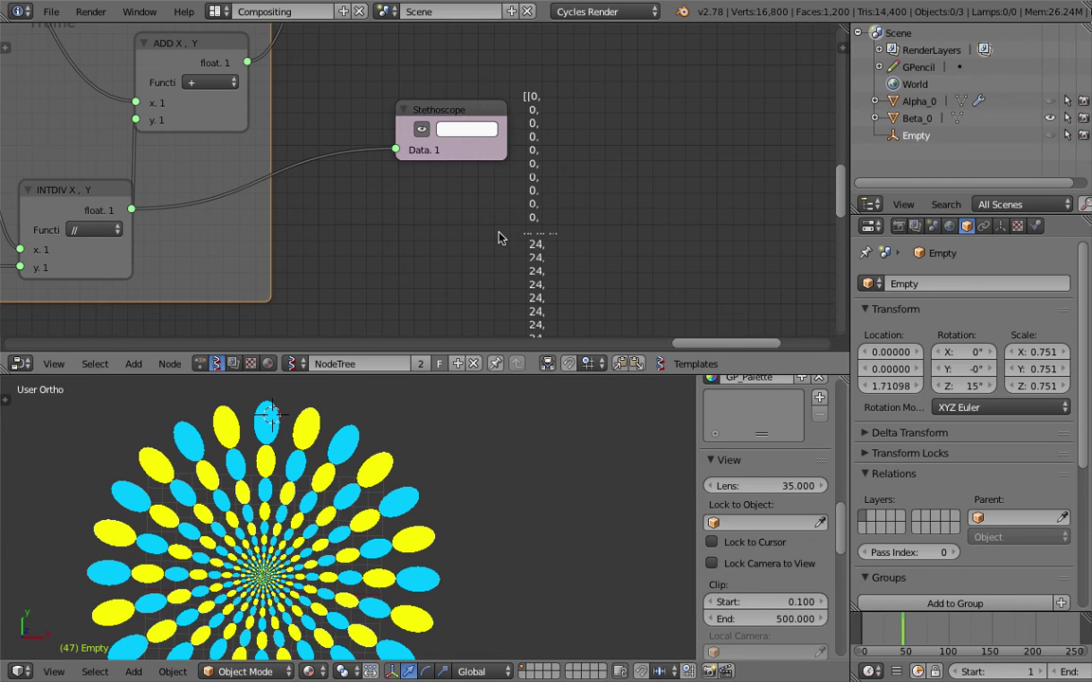
- Delete the Stethoscope node and save over the blend file
key("x")
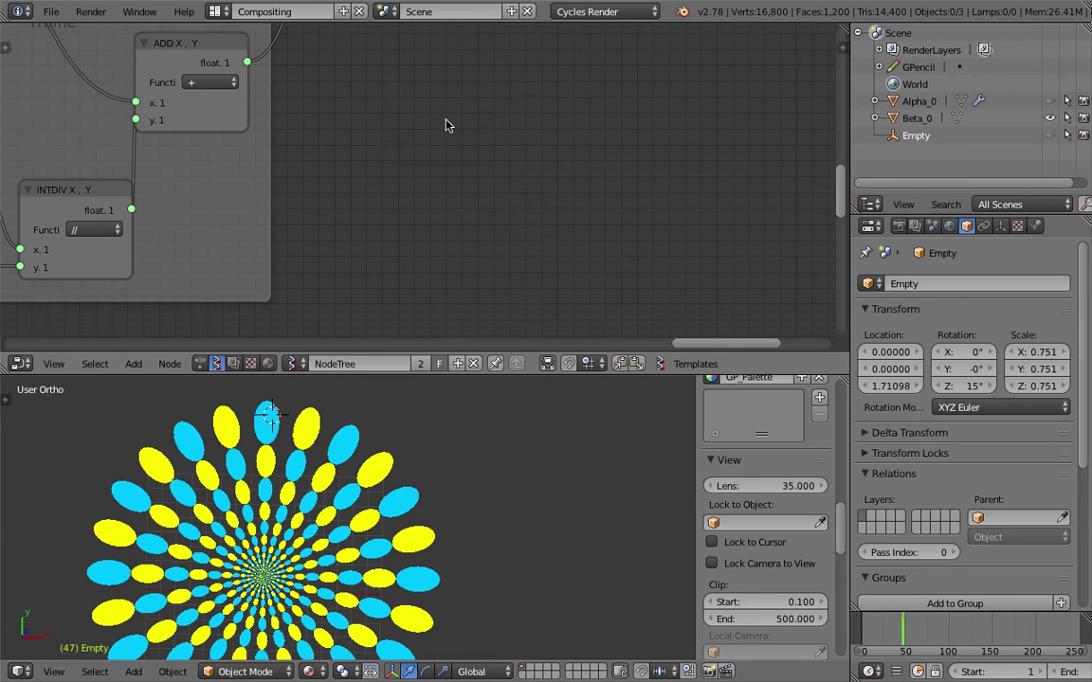
key("Home")
key("ctrl+s")
left_click(533, 177)
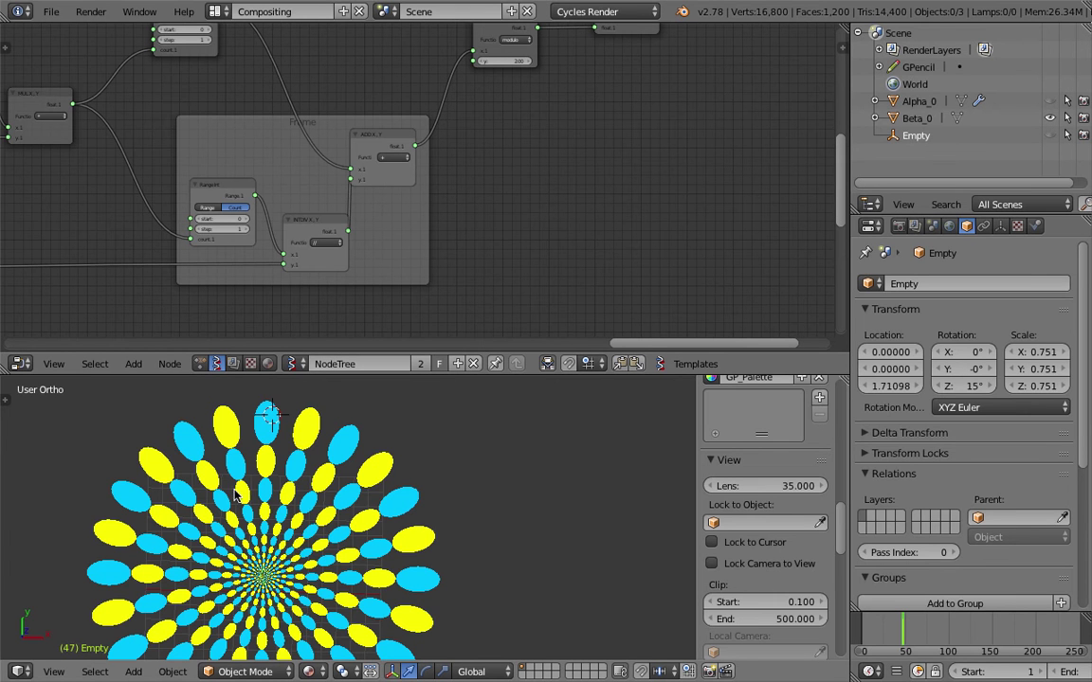
scroll(294, 510, "down", 1)
key("Home")
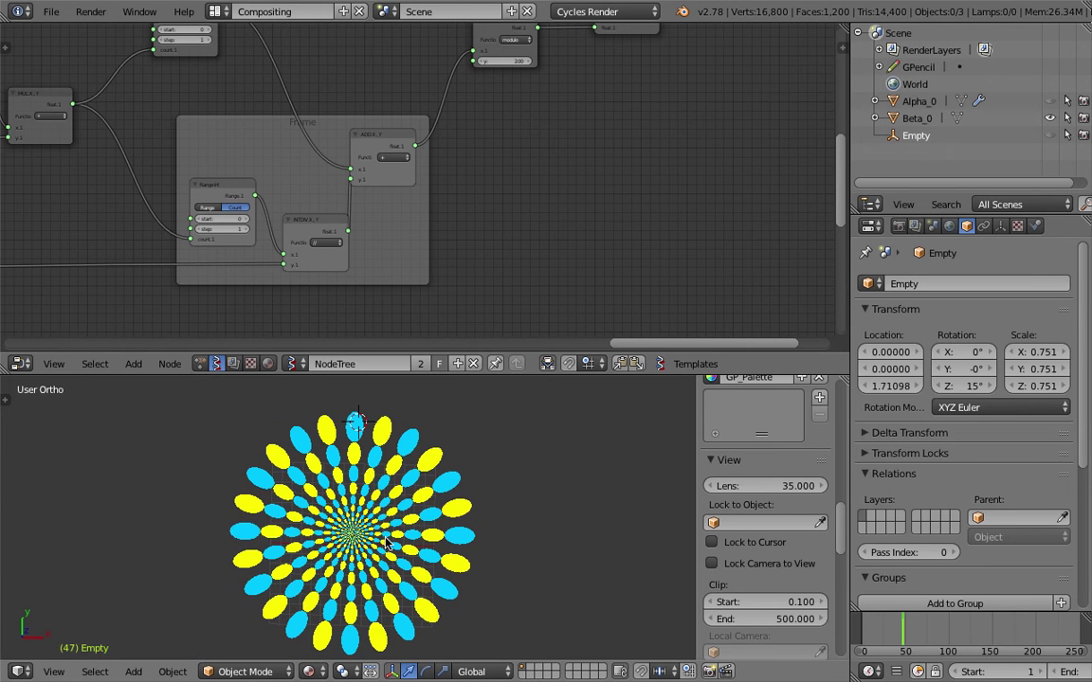
key("ctrl+s")
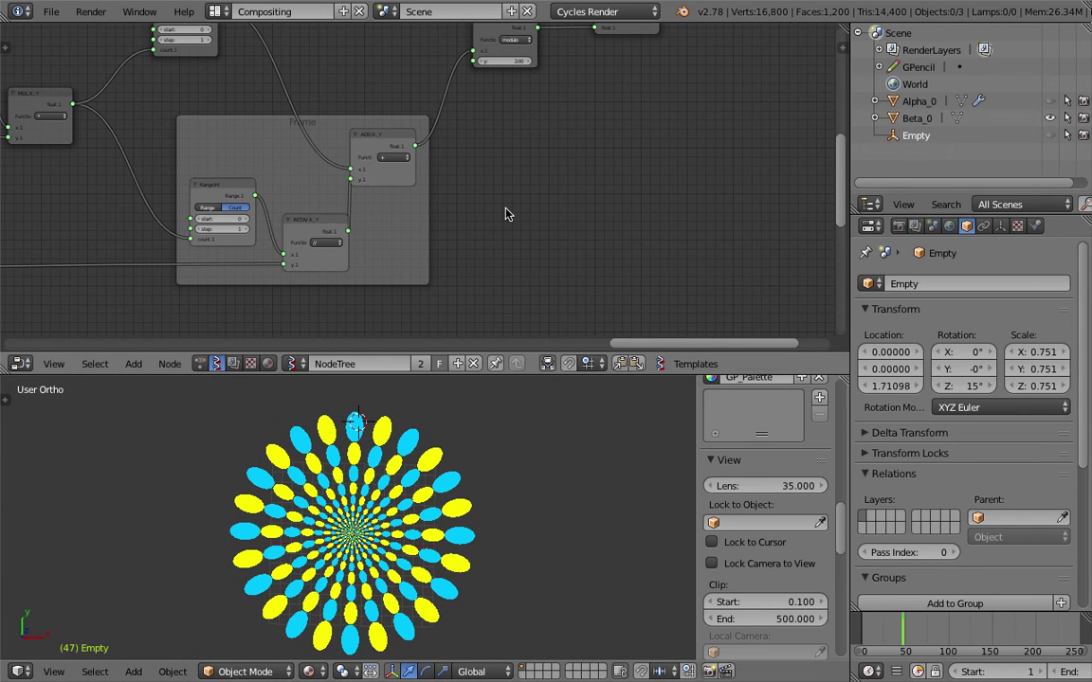
- Move the Viewer BMesh node that generates the Beta mesh up and to the right
scroll(507, 214, "down", 4)
mouse_move(611, 107)
middle_mouse_down()
mouse_move(531, 241)
mouse_move(552, 242)
mouse_move(548, 276)
middle_mouse_up()
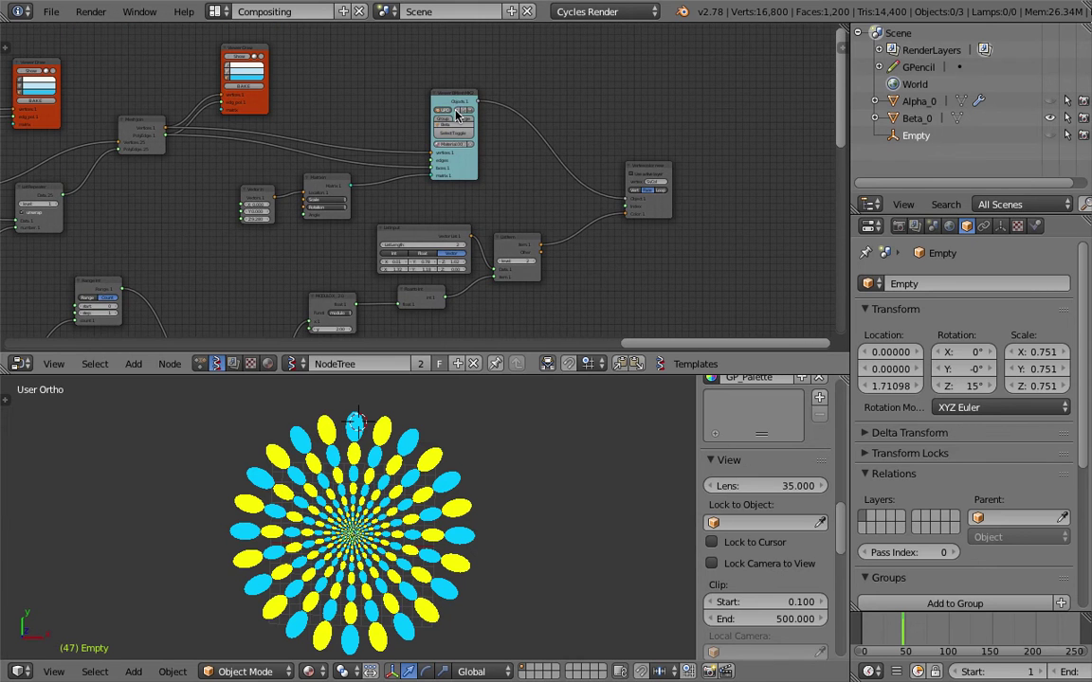
left_click_drag(456, 95, 490, 81)
scroll(432, 222, "up", 3)
middle_click_drag(438, 218, 578, 248)
left_click_drag(586, 173, 598, 163)
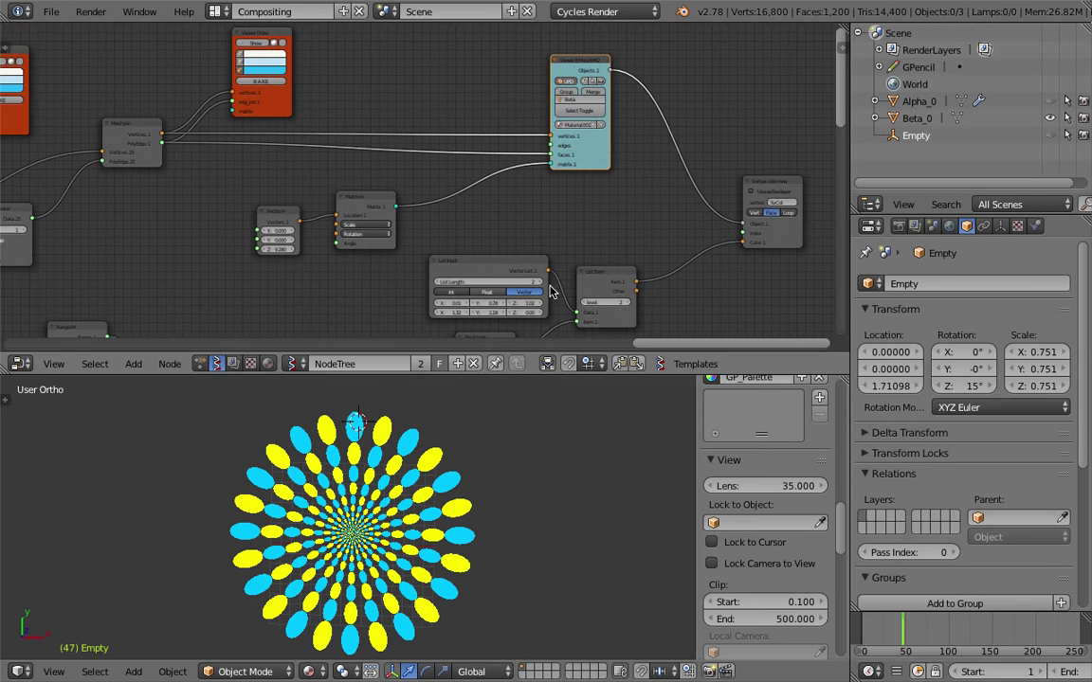
- Move the Vertex color node closer to the Beta Viewer BMesh node and enlarge the 3D view
middle_click_drag(549, 283, 526, 260)
middle_click_drag(606, 236, 606, 267)
left_click_drag(749, 188, 710, 173)
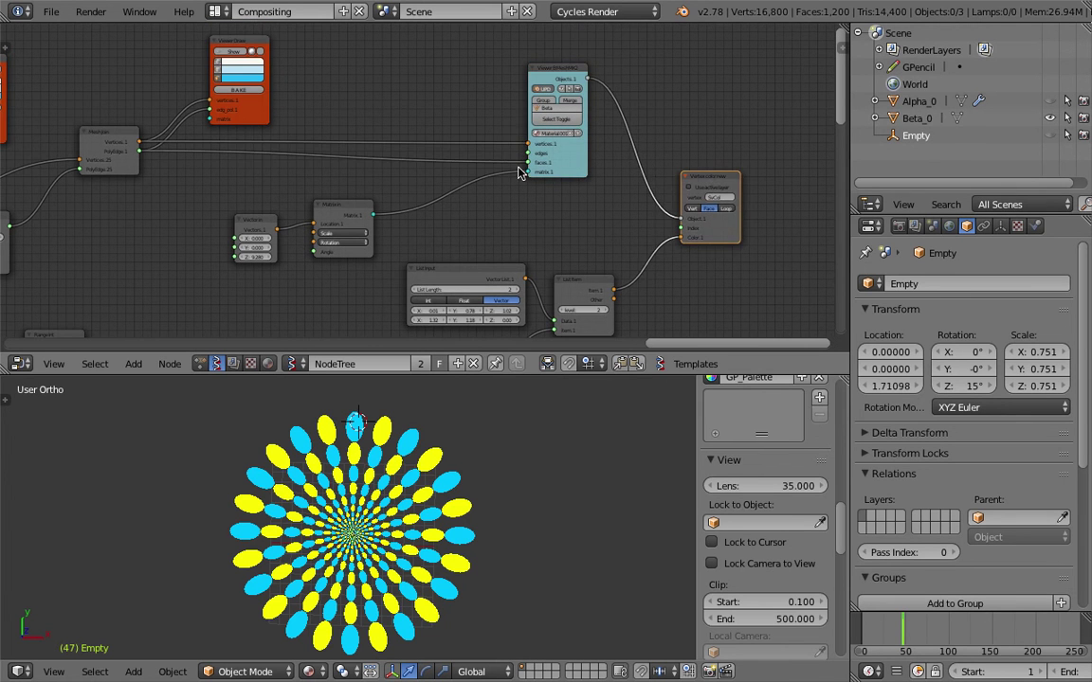
middle_click_drag(522, 169, 672, 184)
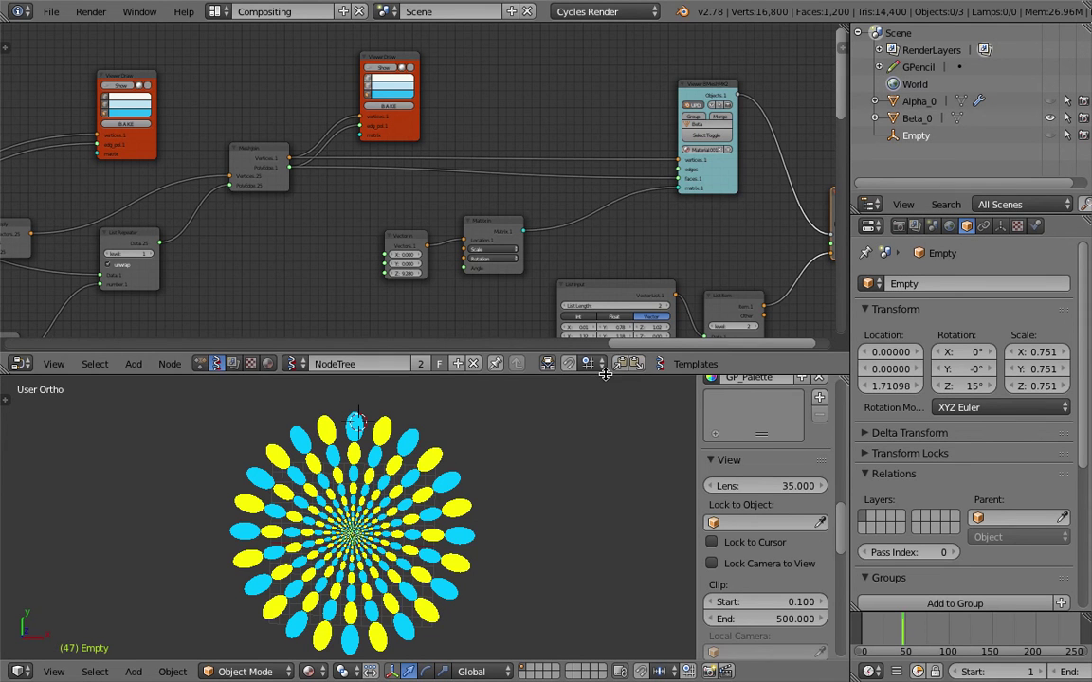
left_click_drag(605, 373, 605, 329)
left_click(551, 437)
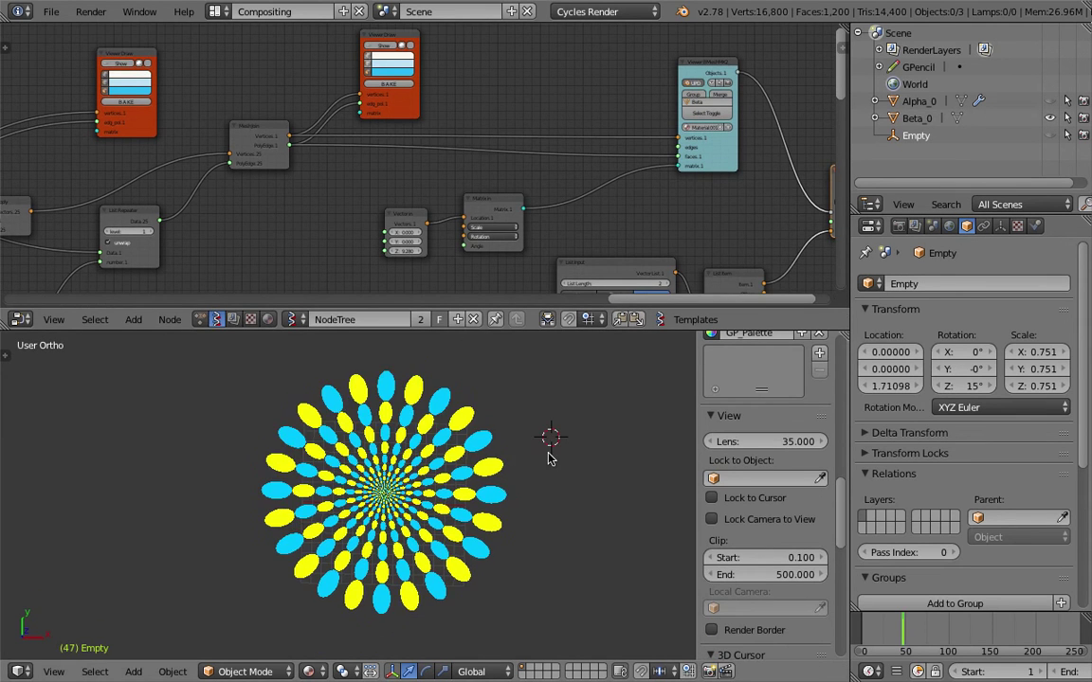
- Save the project as a new incremental version named elipse_on_stripes_014.blend
left_click(51, 11)
left_click(66, 155)
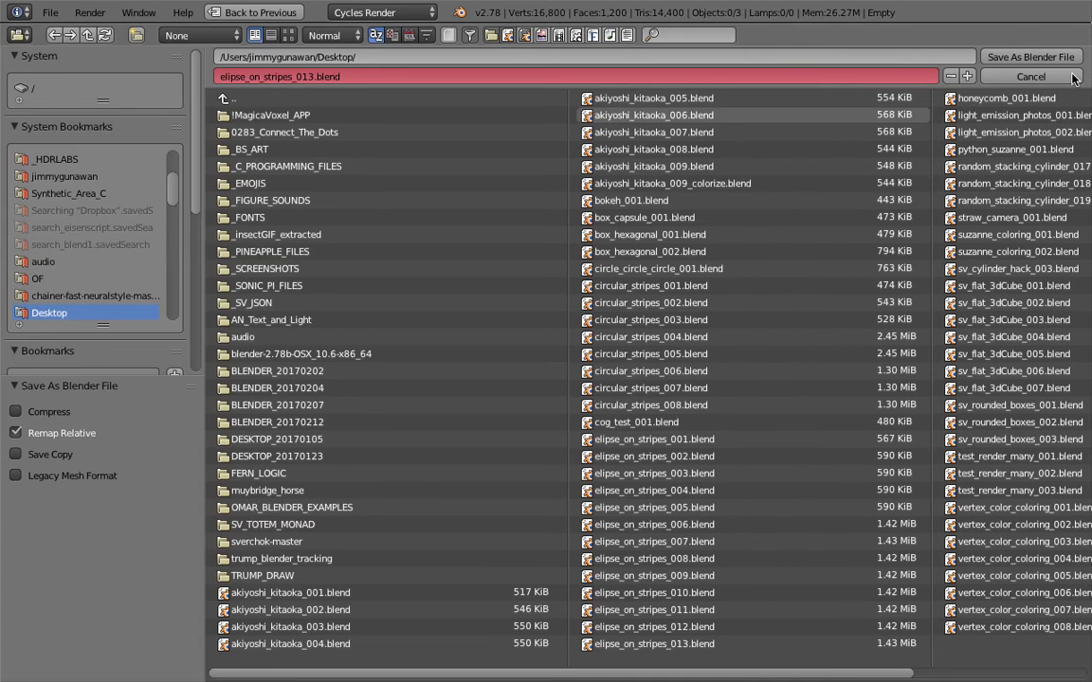
left_click(968, 76)
left_click(1030, 57)
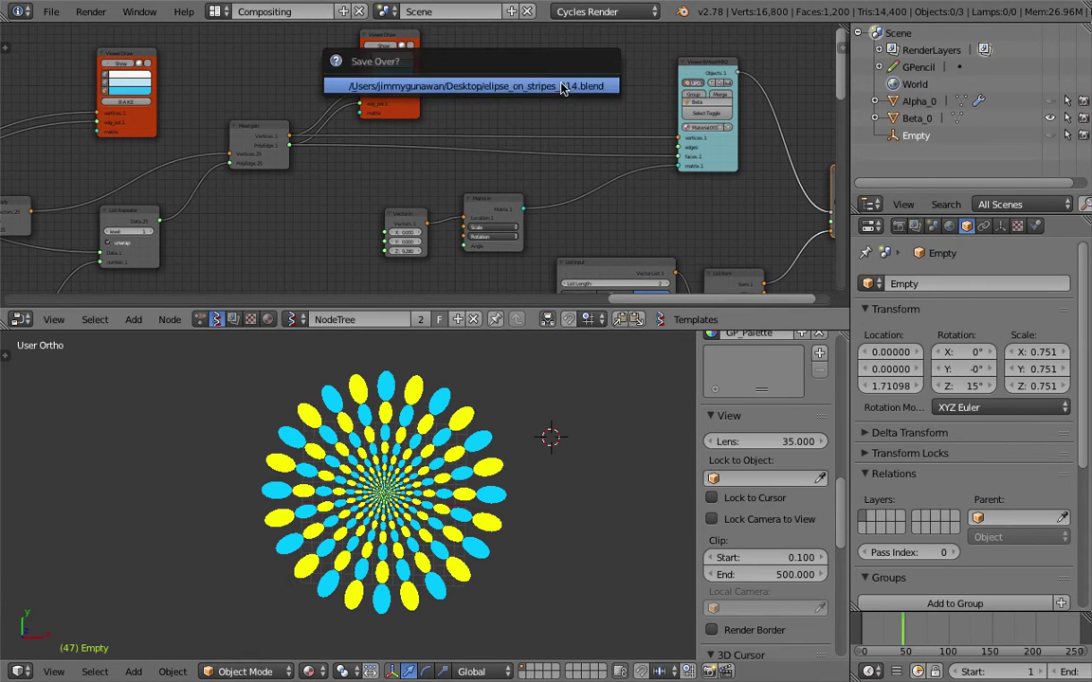
scroll(507, 144, "down", 3)
middle_click_drag(507, 144, 565, 104)
- Save another incremental version as elipse_on_stripes_015.blend and save over it once
left_click(51, 11)
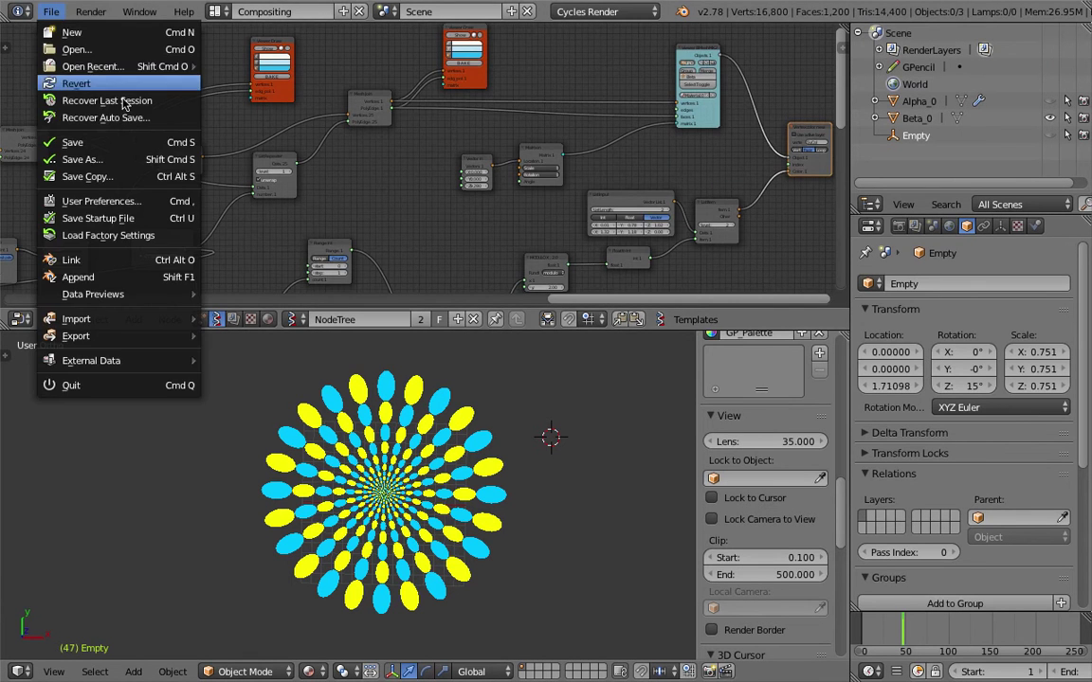
left_click(140, 159)
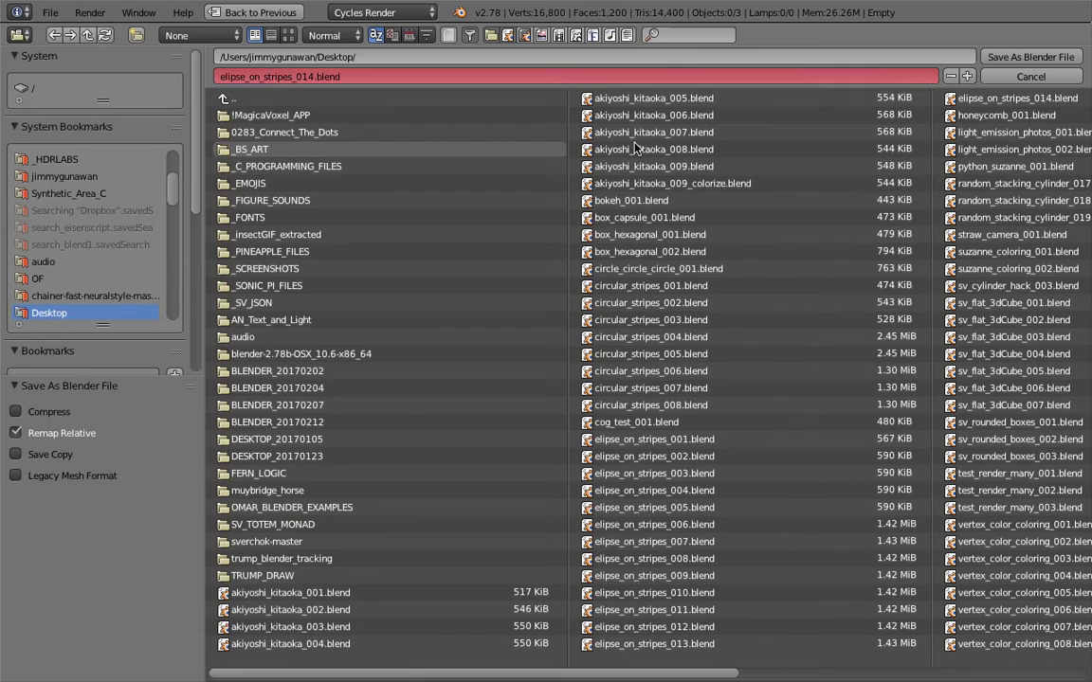
left_click(968, 76)
left_click(995, 60)
middle_click_drag(580, 166, 517, 171)
key("ctrl+s")
left_click(518, 170)
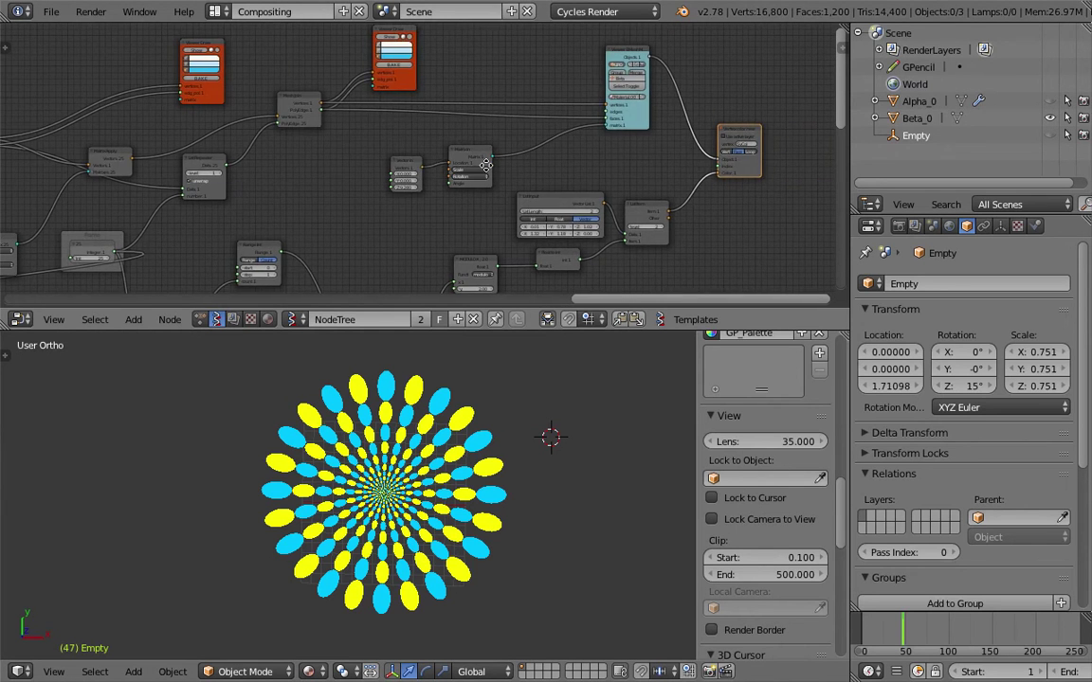
- Hide the Beta_0 mesh in the 3D view
scroll(642, 144, "up", 2)
middle_click_drag(642, 144, 501, 149)
scroll(500, 149, "up", 3)
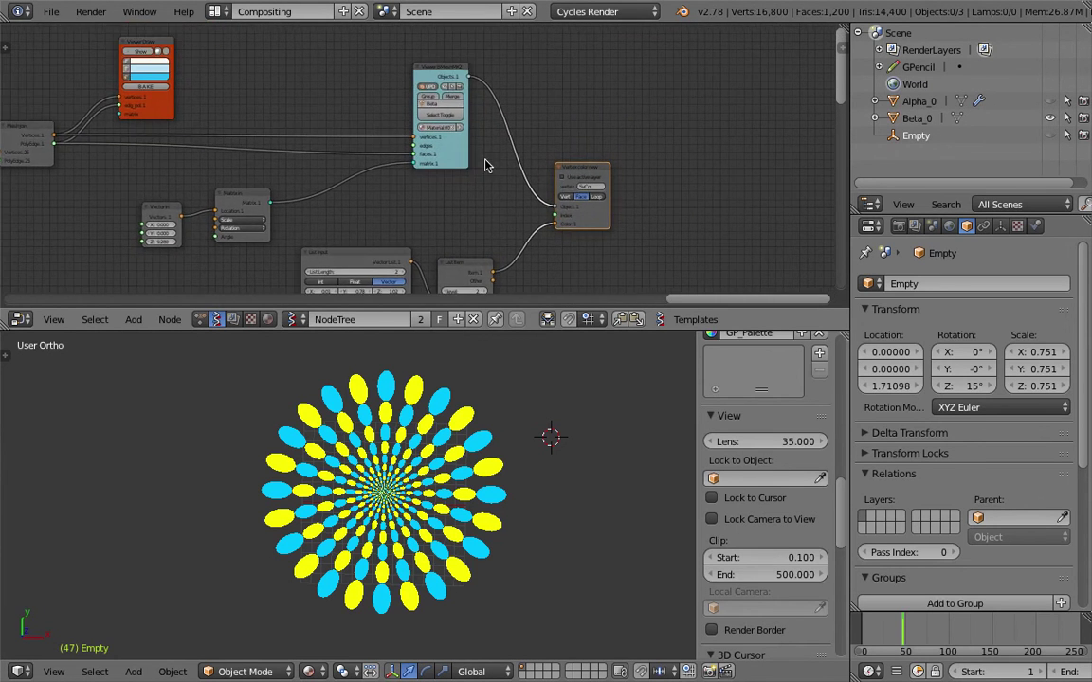
scroll(470, 167, "up", 2)
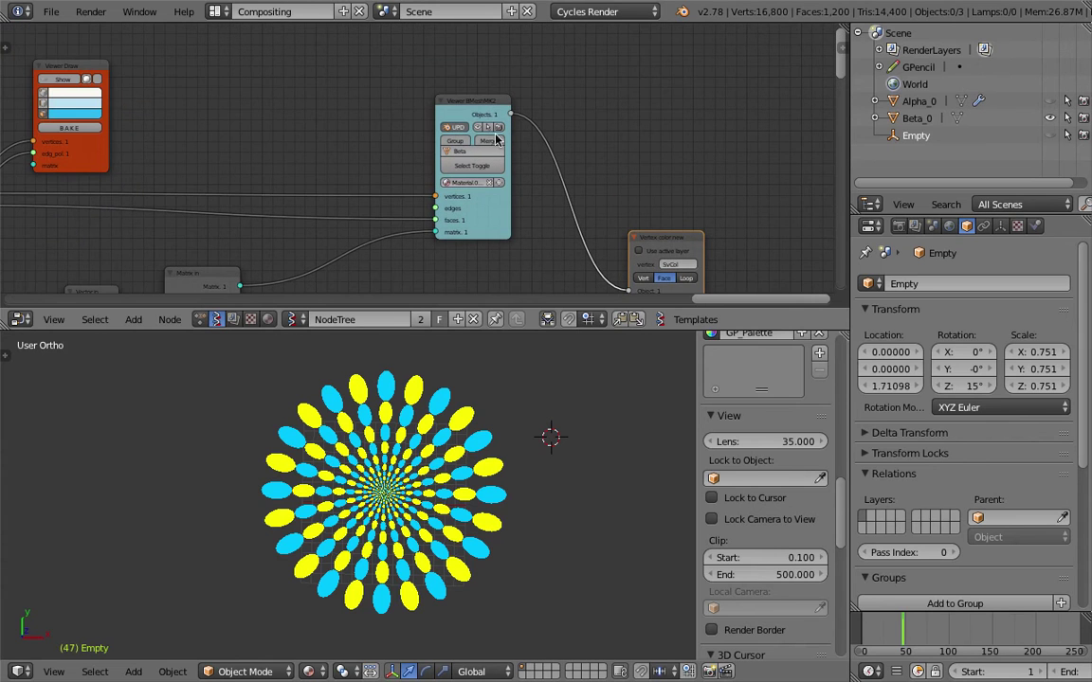
left_click(1050, 118)
- Duplicate the Beta Viewer BMesh node and place the copy above the Mesh Join node that merges the 25 rings
scroll(775, 175, "left", 5)
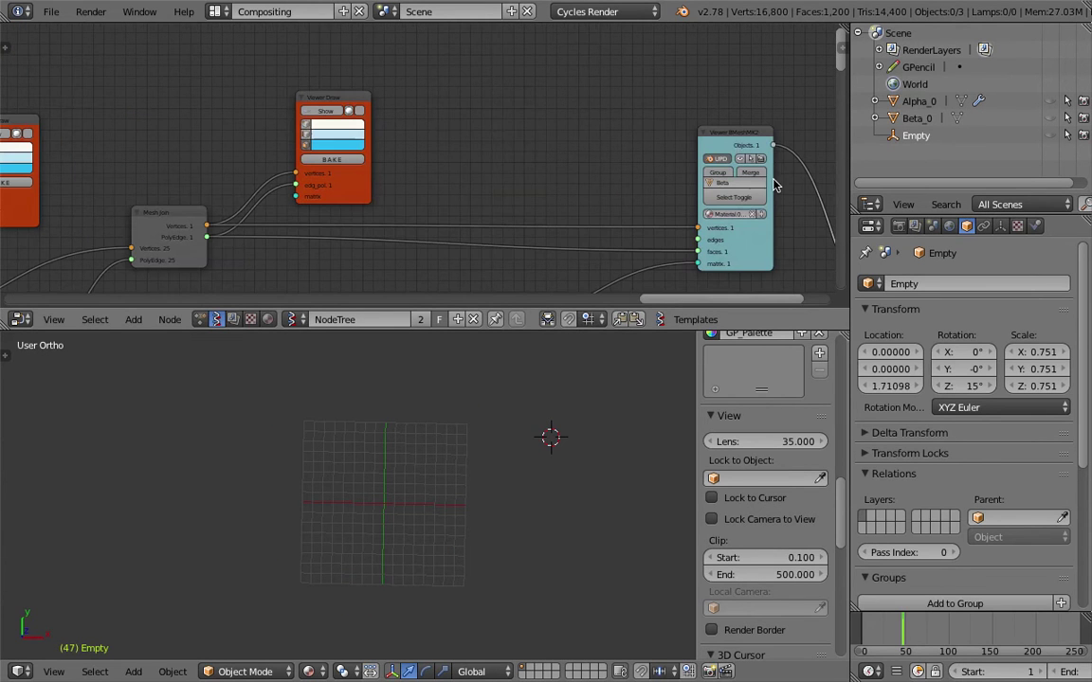
key("shift+d")
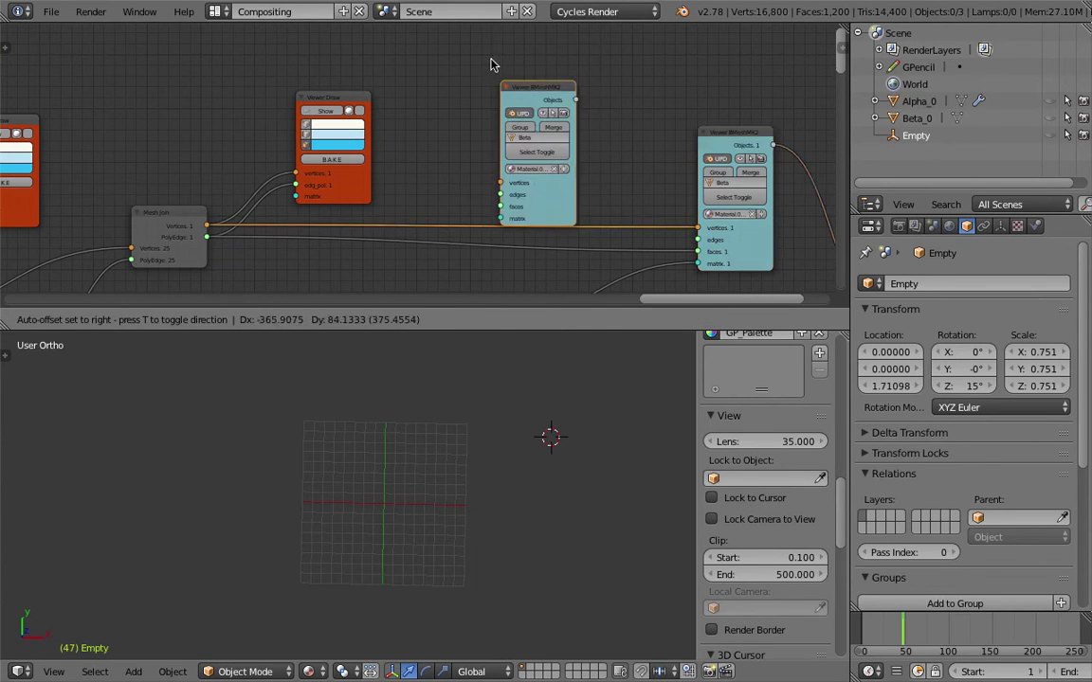
left_click(476, 54)
middle_click_drag(415, 118, 576, 141)
mouse_move(648, 74)
left_mouse_down()
mouse_move(561, 85)
mouse_move(323, 62)
left_mouse_up()
- Move the Viewer Draw node of the single ring to the left and enlarge the node editor
middle_click_drag(320, 104, 563, 98)
left_click_drag(407, 139, 338, 121)
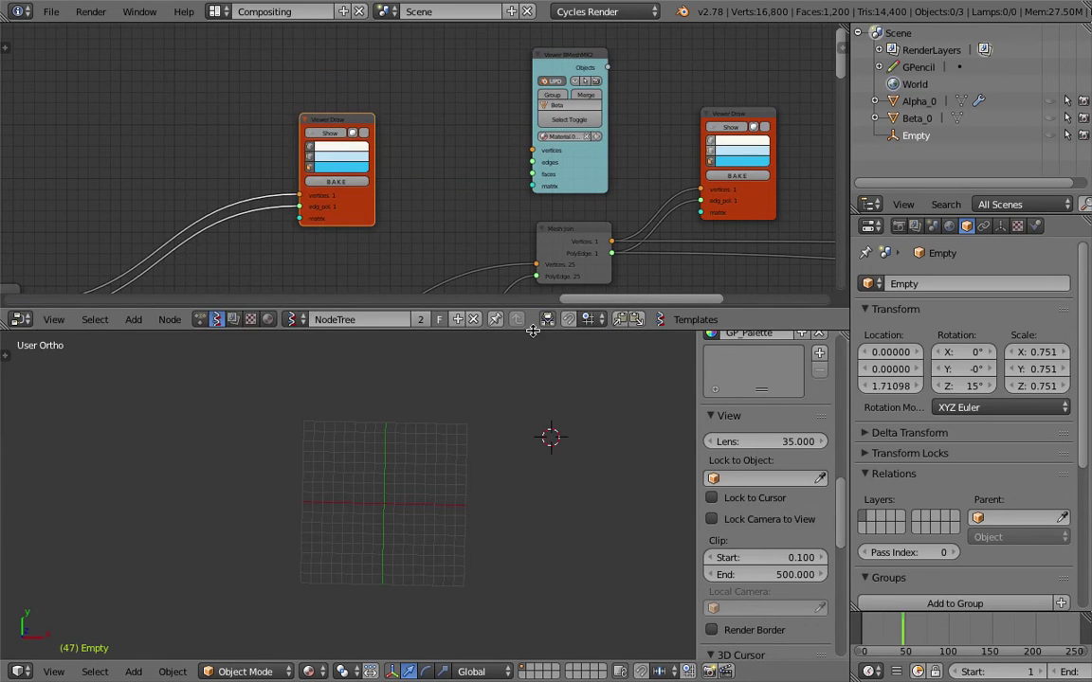
left_click_drag(533, 330, 534, 440)
middle_click_drag(324, 303, 403, 224)
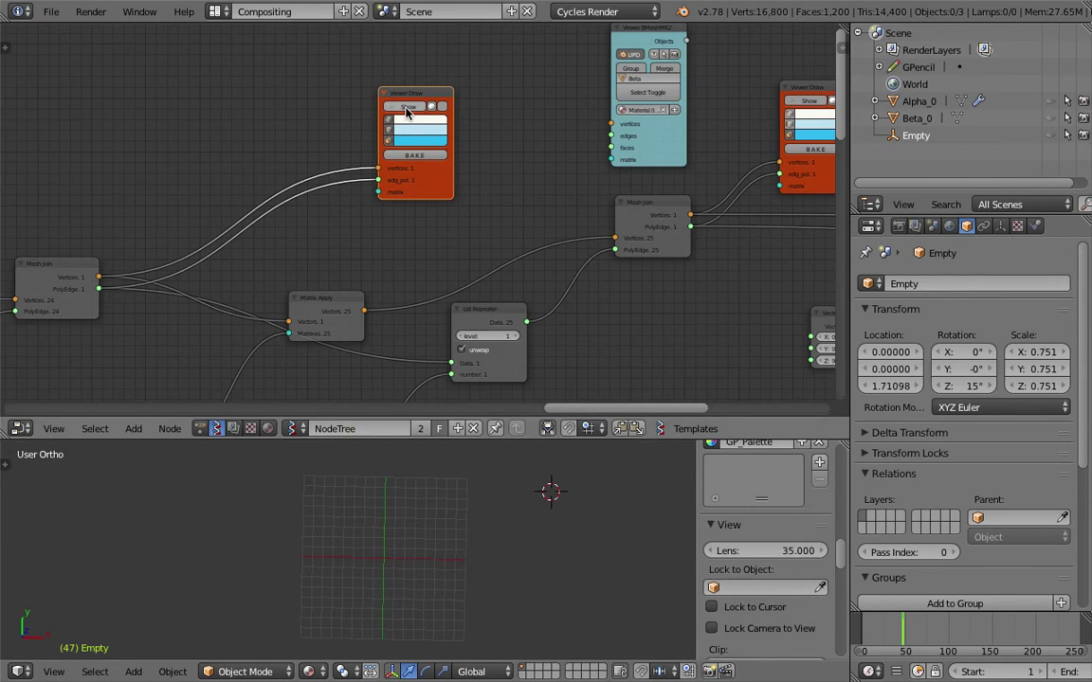
- Preview the single ring through its Viewer Draw node with vertex display off, and move the node nearer to the Mesh Join
left_click(408, 109)
left_click(408, 109)
left_click(408, 109)
middle_click_drag(391, 126, 433, 108)
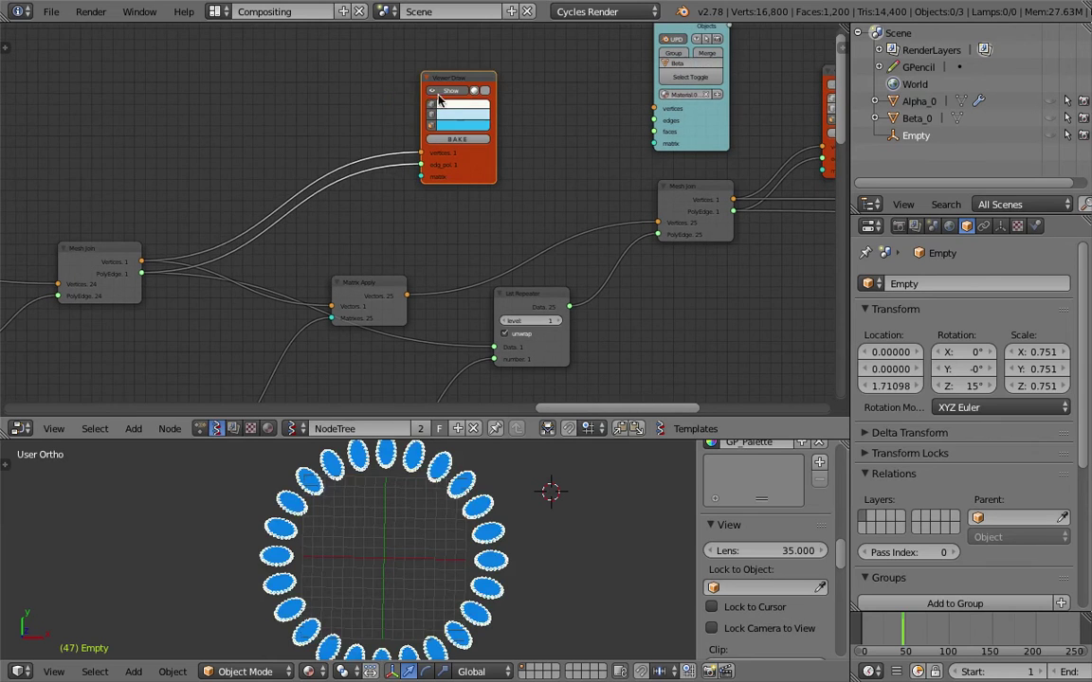
left_click(432, 105)
left_click_drag(444, 83, 330, 80)
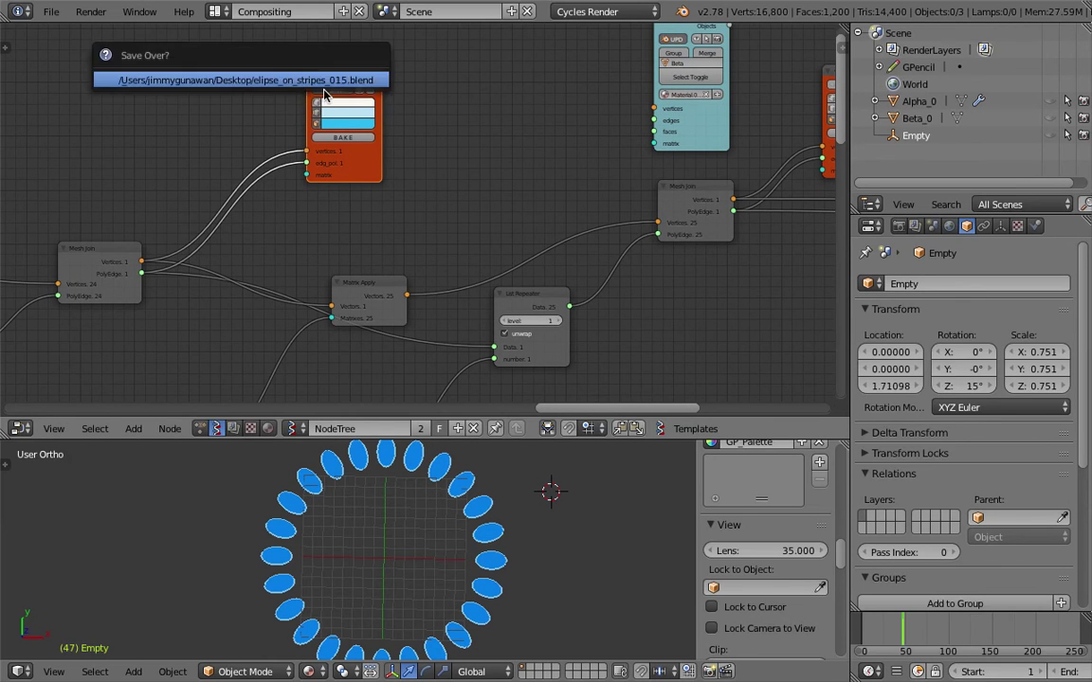
left_click_drag(142, 261, 457, 163)
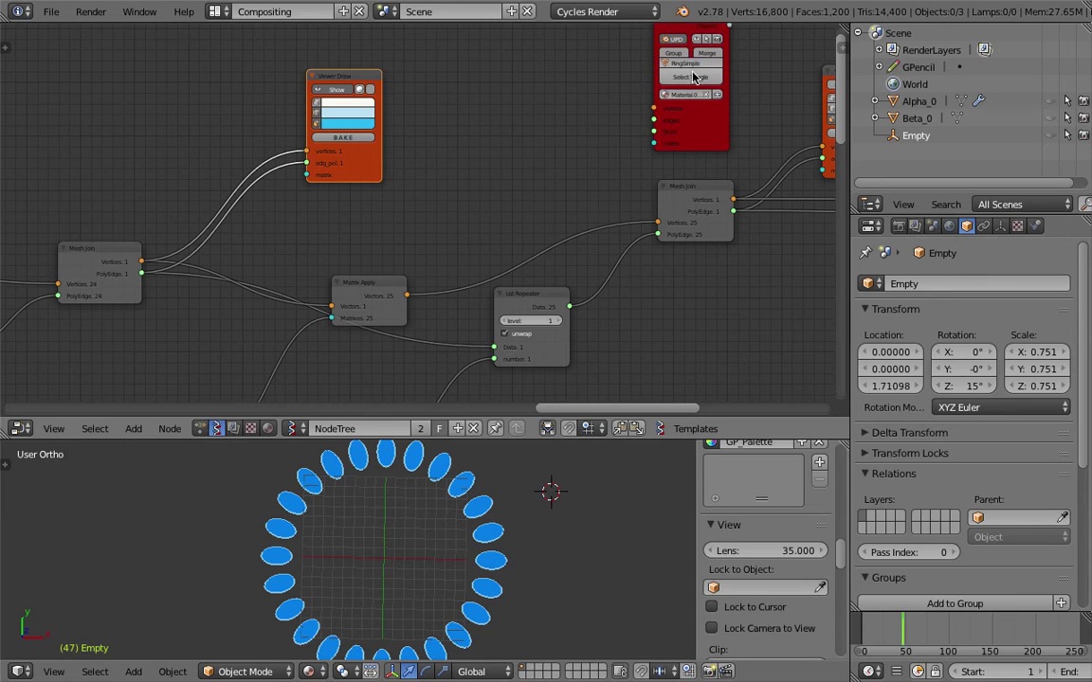
- Place the duplicated Viewer BMesh node beside the Viewer Draw node and name its mesh SingleRing
left_click_drag(709, 129, 531, 169)
middle_click_drag(455, 175, 464, 177)
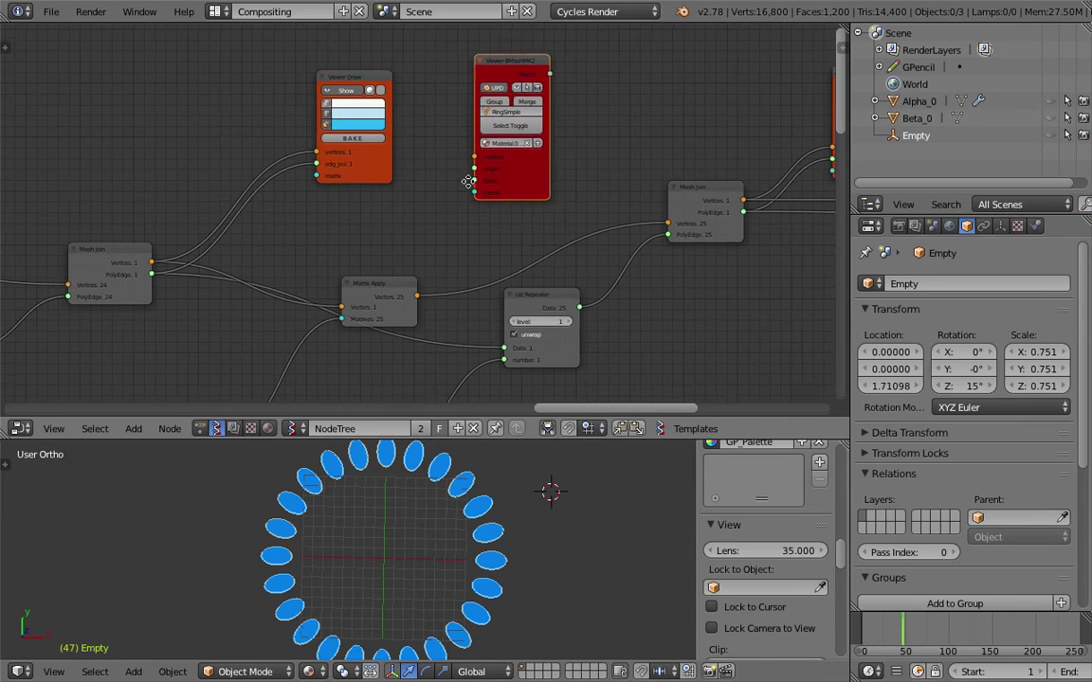
scroll(364, 185, "up", 1)
middle_click_drag(102, 280, 214, 248)
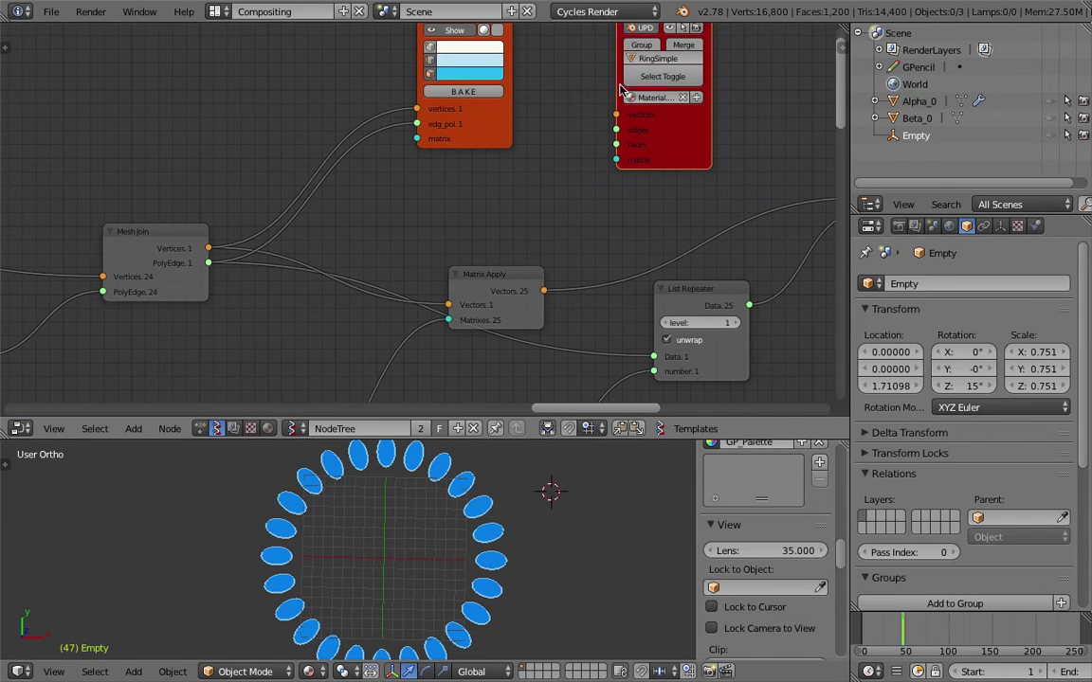
left_click(657, 58)
type("SingleRing")
key("Return")
- Connect the Vertices and PolyEdge outputs of the single ring's Mesh Join to the SingleRing viewer's vertices and faces inputs
left_click_drag(210, 248, 586, 133)
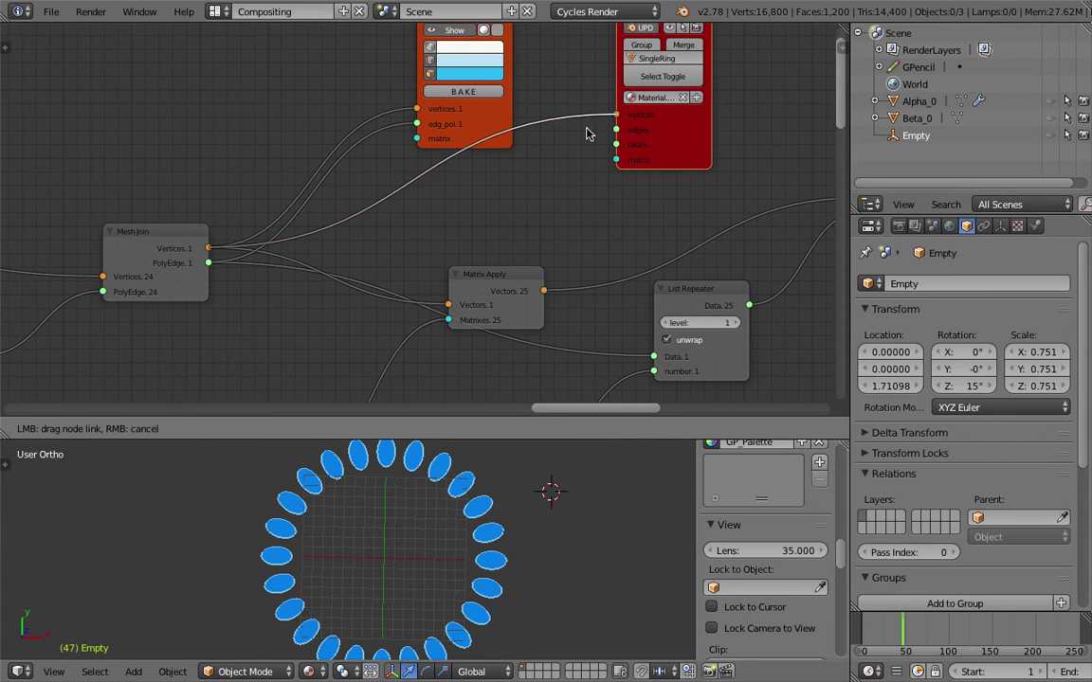
left_click_drag(209, 263, 610, 140)
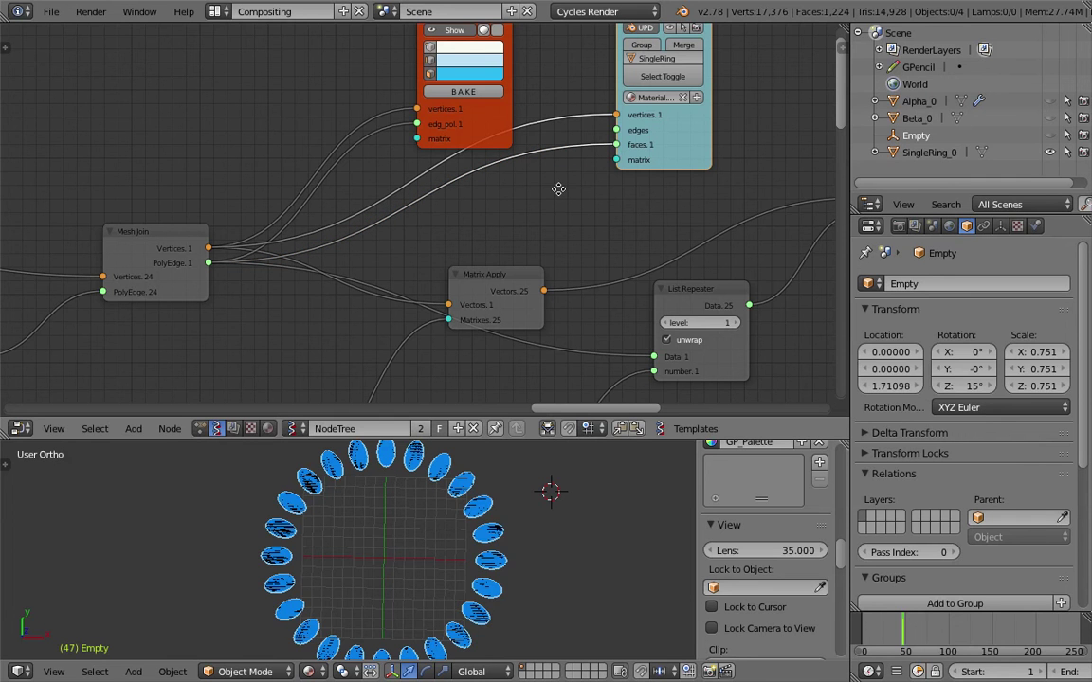
middle_click_drag(558, 189, 539, 229)
- Turn off the Viewer Draw preview of the ring and select the SingleRing_0 mesh in the 3D view
left_click(440, 74)
right_click(455, 489)
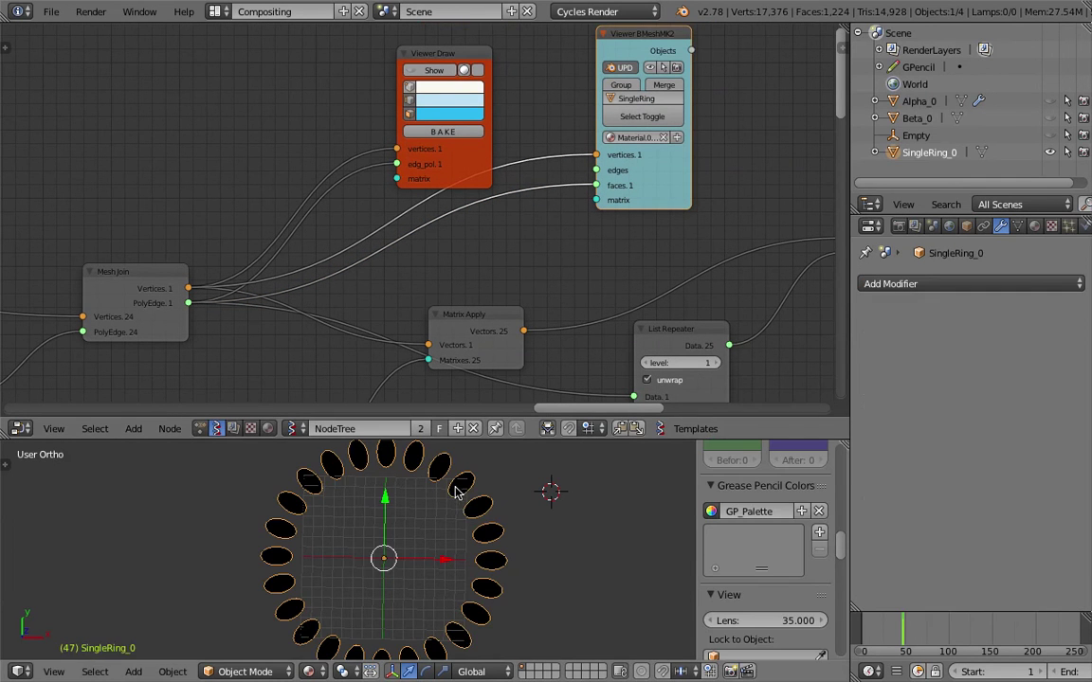
middle_click_drag(523, 293, 473, 239)
scroll(588, 199, "down", 1)
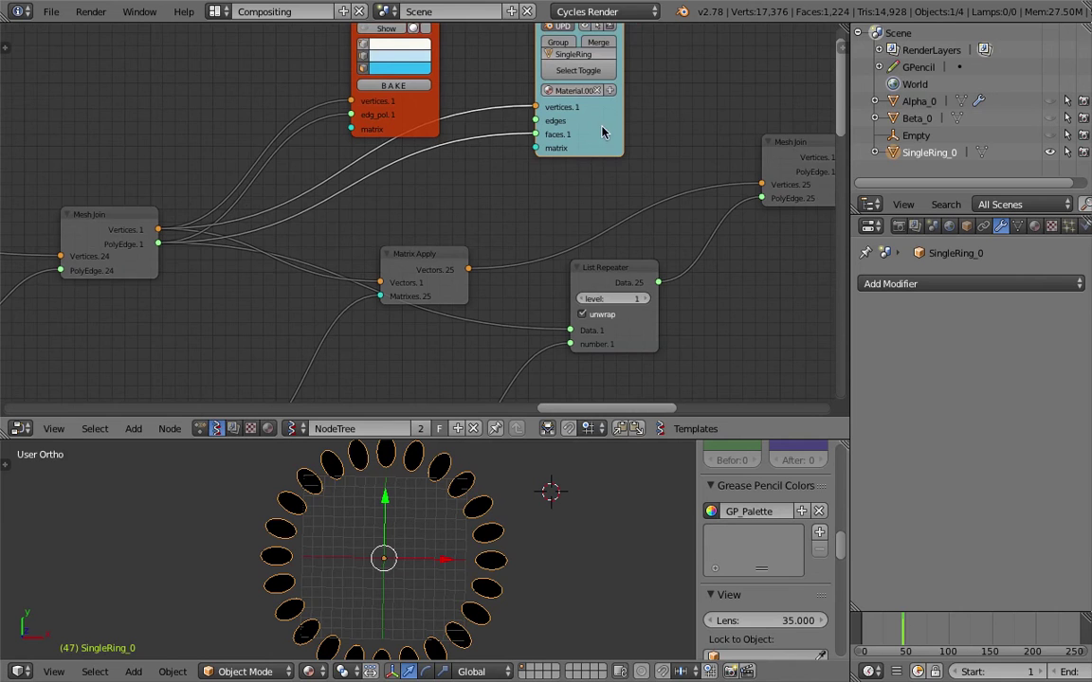
- Widen the SingleRing Viewer BMesh node and save over the blend file
left_click_drag(624, 129, 662, 130)
scroll(618, 193, "down", 1)
middle_click_drag(544, 199, 538, 180)
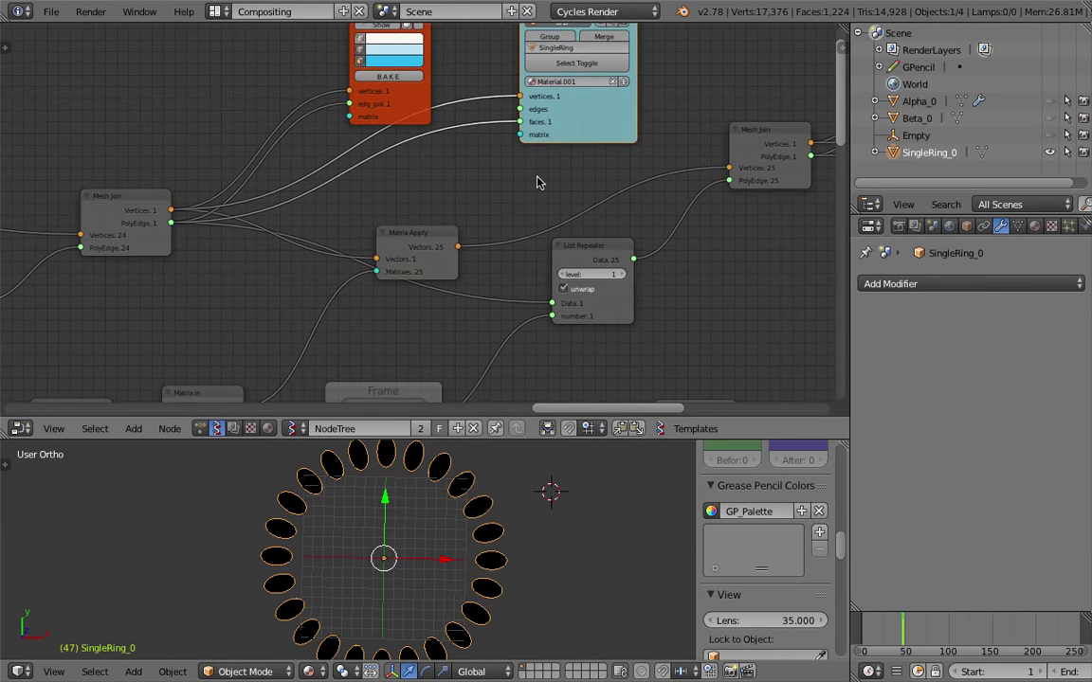
key("ctrl+s")
left_click(537, 182)
- Move the ring's Viewer Draw node further left of the SingleRing viewer and save over elipse_on_stripes_015.blend
scroll(465, 232, "down", 5)
middle_click_drag(461, 234, 459, 183)
left_click_drag(219, 159, 199, 152)
mouse_move(417, 88)
left_mouse_down()
mouse_move(363, 74)
mouse_move(295, 87)
left_mouse_up()
scroll(445, 195, "up", 3)
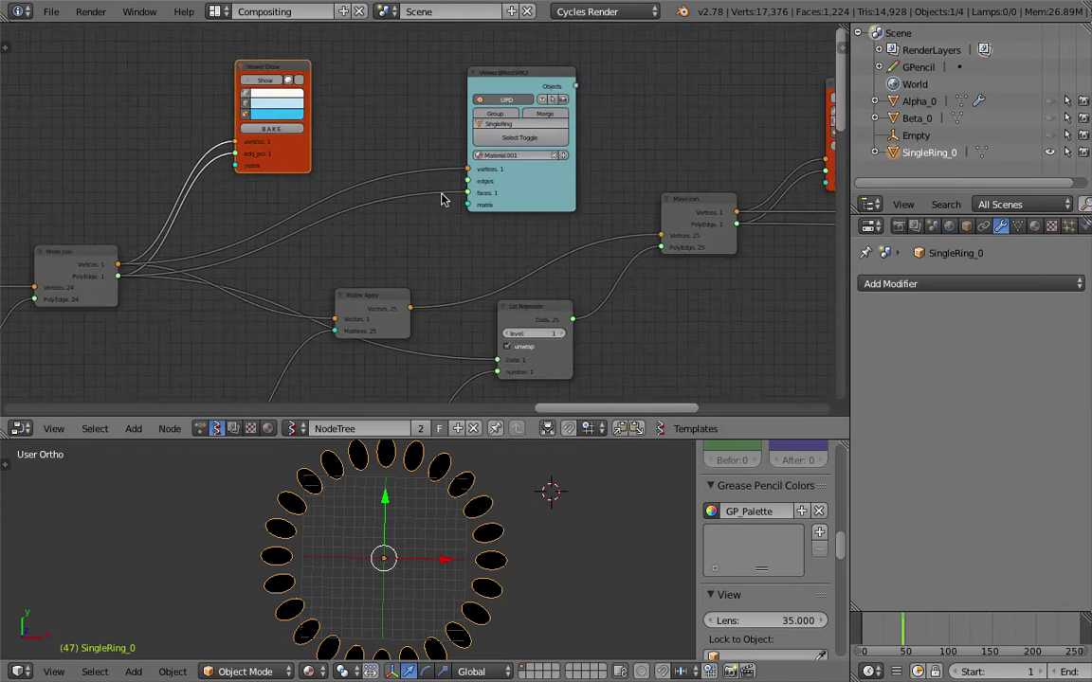
scroll(334, 600, "down", 3)
key("ctrl+s")
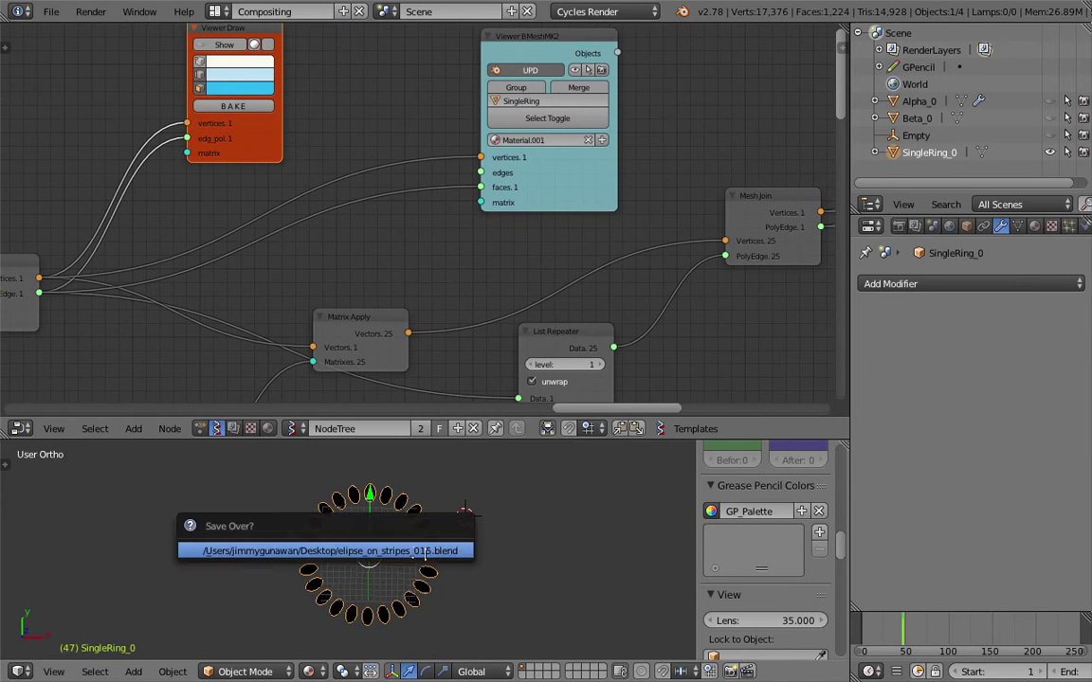
left_click(368, 554)
- Examine the node tree from the ring and count nodes through to the Vertex color node at its end
scroll(500, 214, "down", 4)
scroll(477, 239, "down", 1)
middle_click_drag(421, 279, 454, 186)
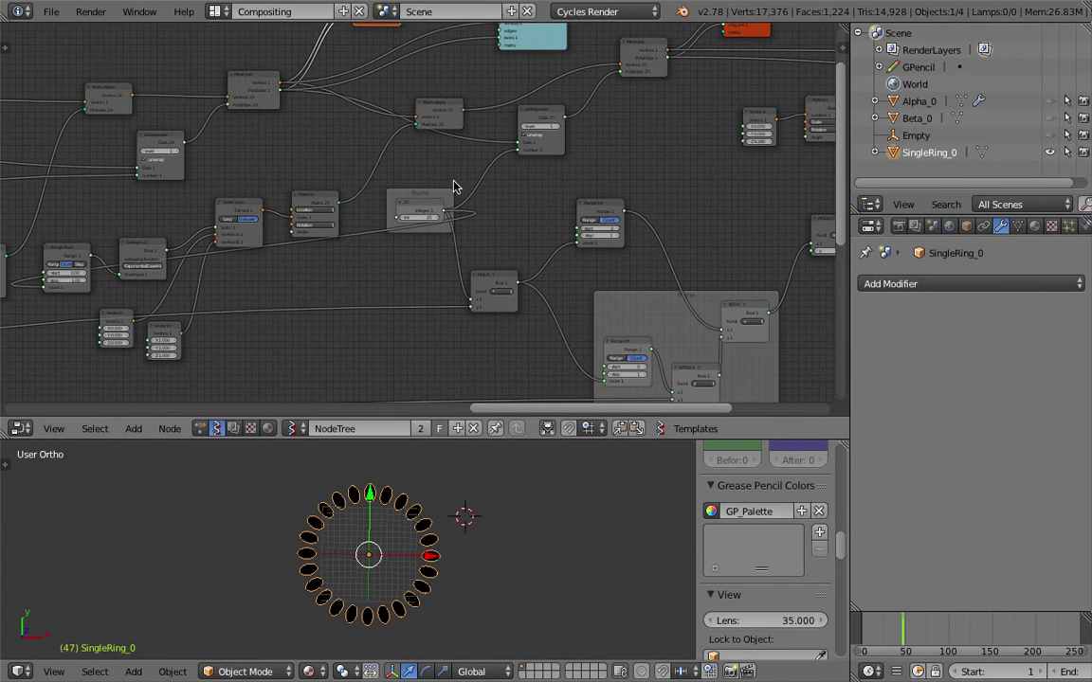
middle_click_drag(372, 221, 369, 302)
mouse_move(475, 224)
middle_mouse_down()
mouse_move(443, 224)
mouse_move(383, 180)
middle_mouse_up()
mouse_move(451, 214)
middle_mouse_down()
mouse_move(419, 197)
mouse_move(236, 194)
middle_mouse_up()
scroll(692, 185, "down", 3)
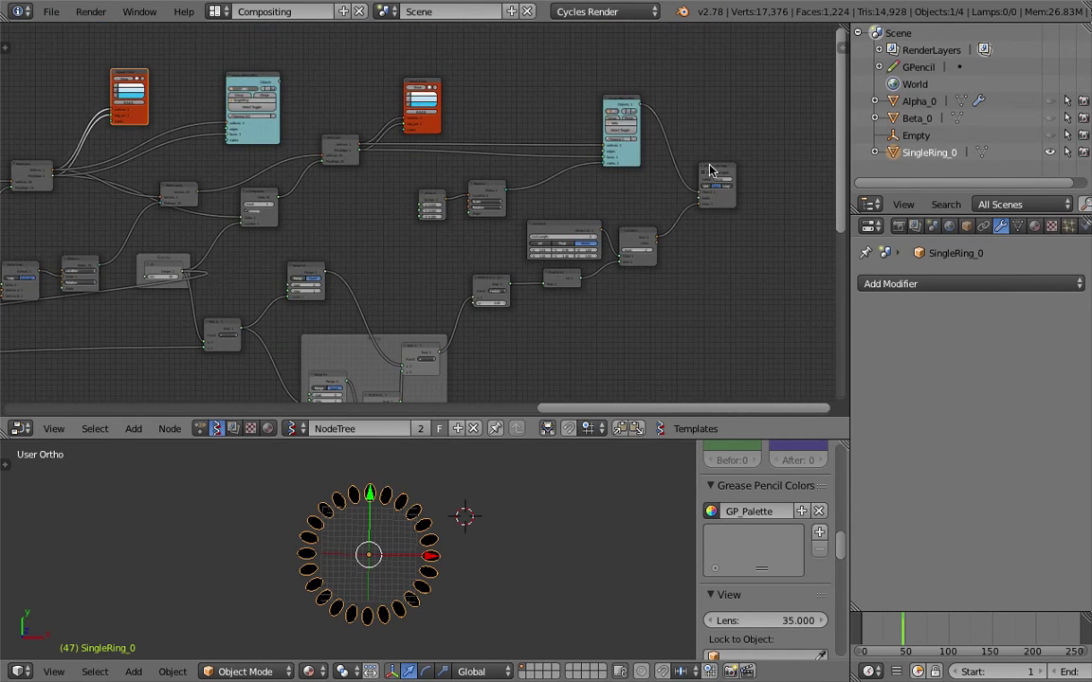
left_click(710, 171)
middle_click_drag(597, 193, 692, 238)
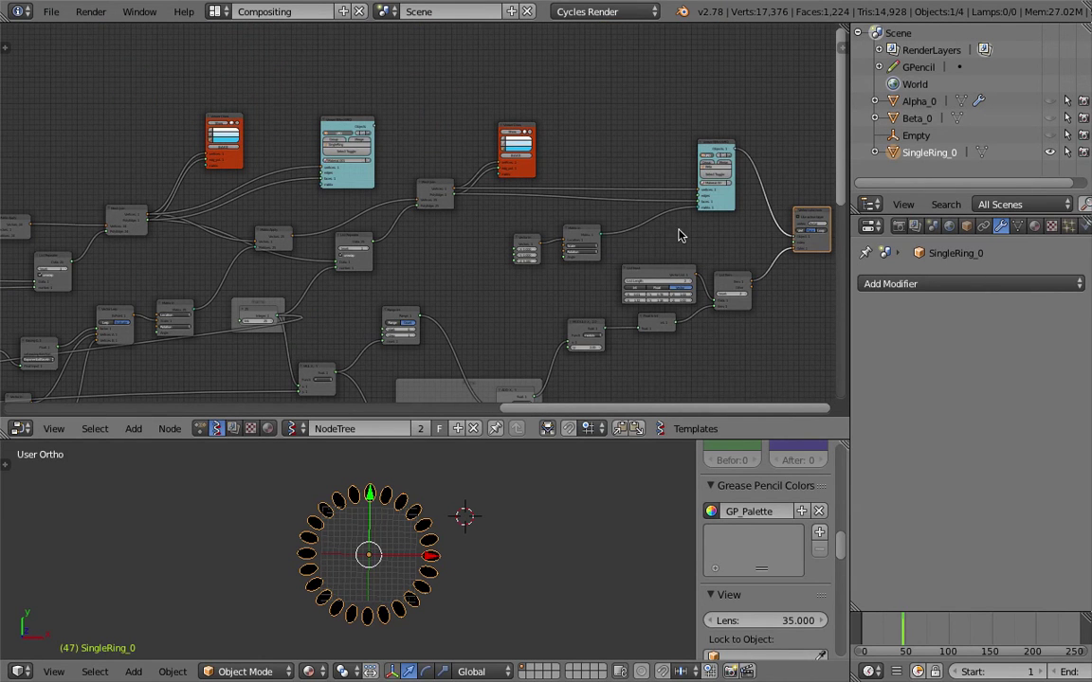
scroll(675, 275, "up", 1)
middle_click_drag(711, 301, 527, 278)
- Duplicate the List Input, List Item, Vertex color, Float to Int, Modulo and Range Int nodes and place the copies above the tree
left_click(487, 241)
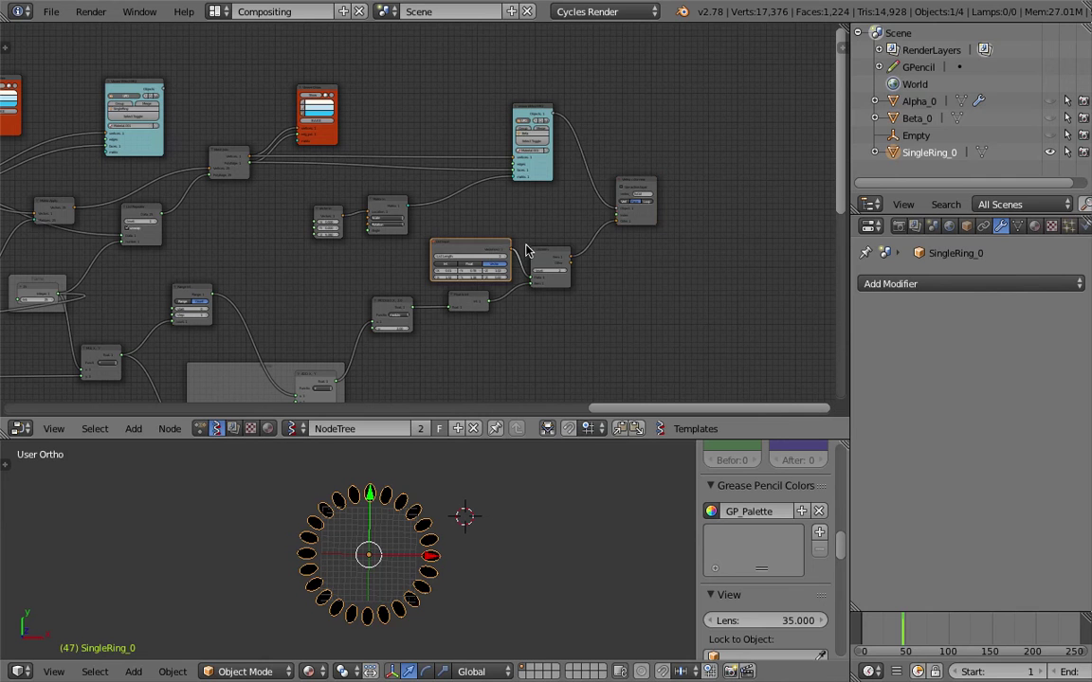
left_click(536, 254, "shift")
left_click(633, 183, "shift")
scroll(495, 303, "up", 2)
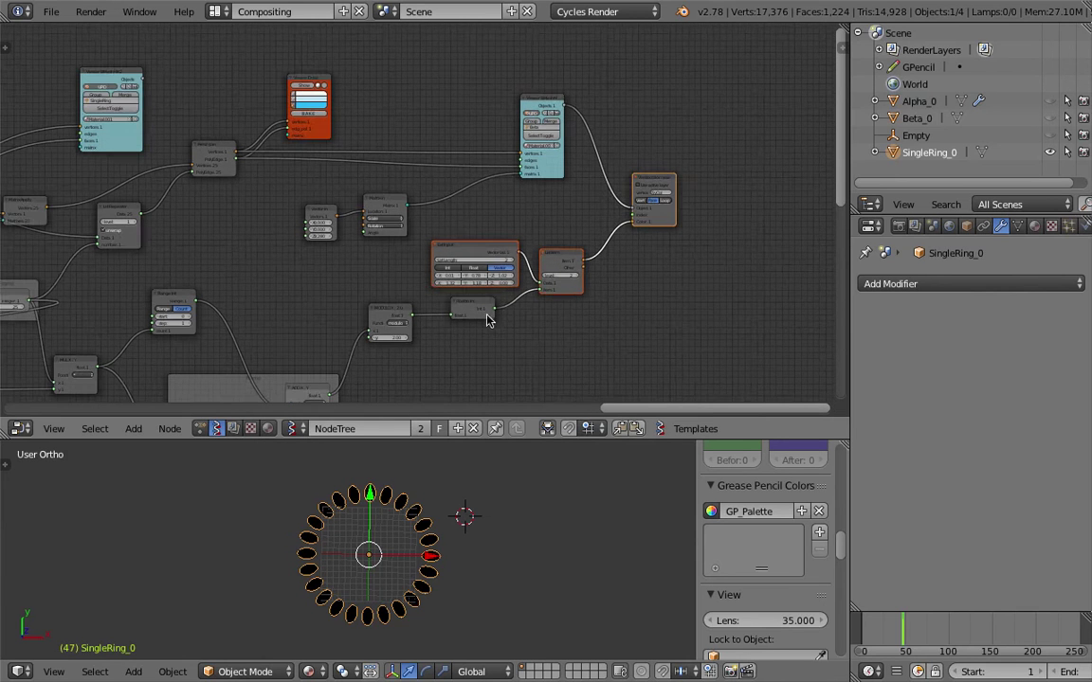
left_click(482, 316, "shift")
left_click(388, 327, "shift")
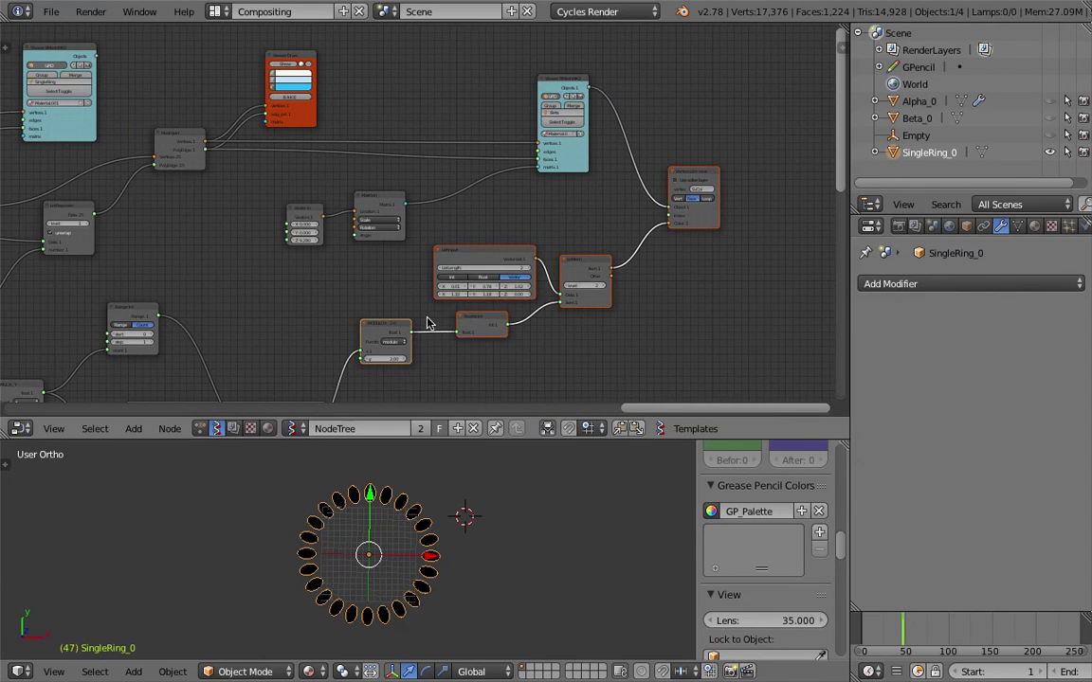
scroll(445, 317, "down", 3)
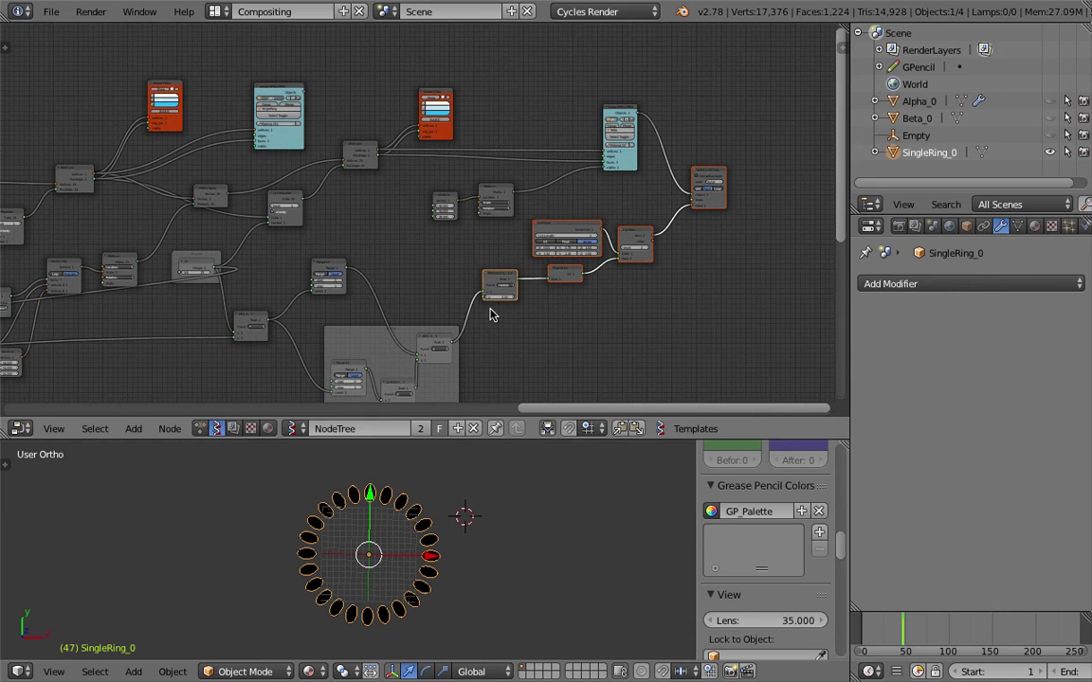
left_click(329, 267, "shift")
scroll(529, 270, "down", 3)
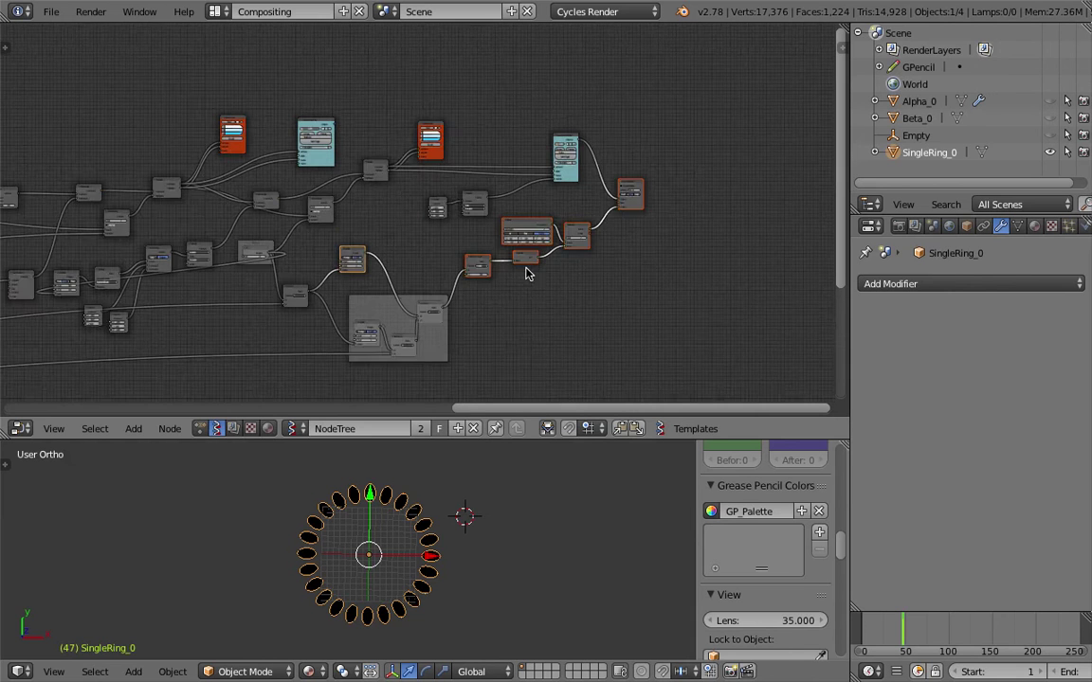
key("g")
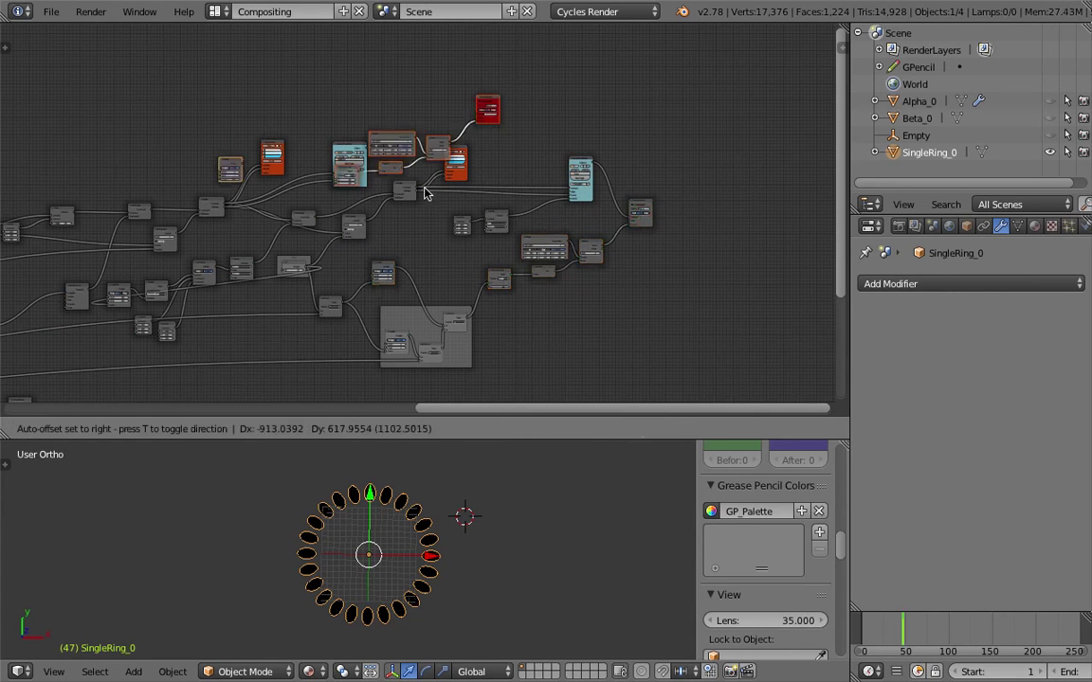
left_click(217, 128)
- Set the count of the duplicated Range Int node to 24
middle_click_drag(205, 127, 441, 161)
scroll(224, 144, "up", 4)
scroll(226, 152, "up", 2)
middle_click_drag(218, 145, 266, 186)
scroll(266, 186, "up", 1)
left_click(219, 155)
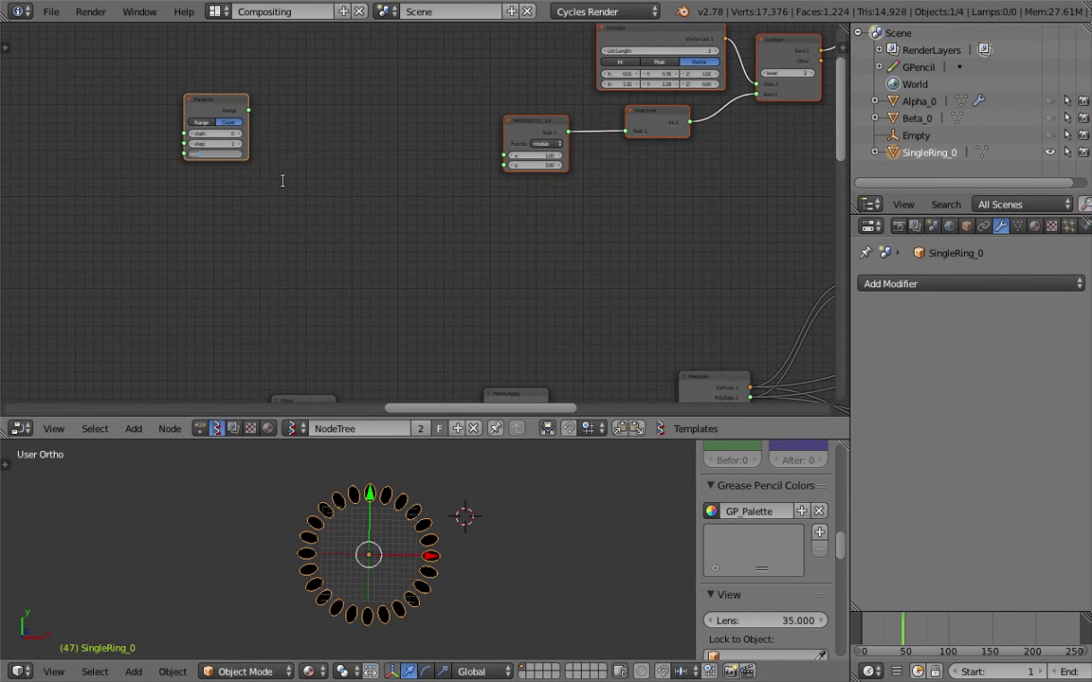
type("24")
key("Return")
- Bring the duplicated Range Int node closer, link its range output to the Modulo node's x input, and save over the blend file
left_click_drag(228, 107, 397, 117)
scroll(361, 198, "up", 3)
middle_click_drag(453, 150, 351, 201)
left_click_drag(310, 155, 417, 196)
middle_click_drag(681, 184, 660, 191)
scroll(577, 193, "down", 3)
middle_click_drag(577, 194, 317, 239)
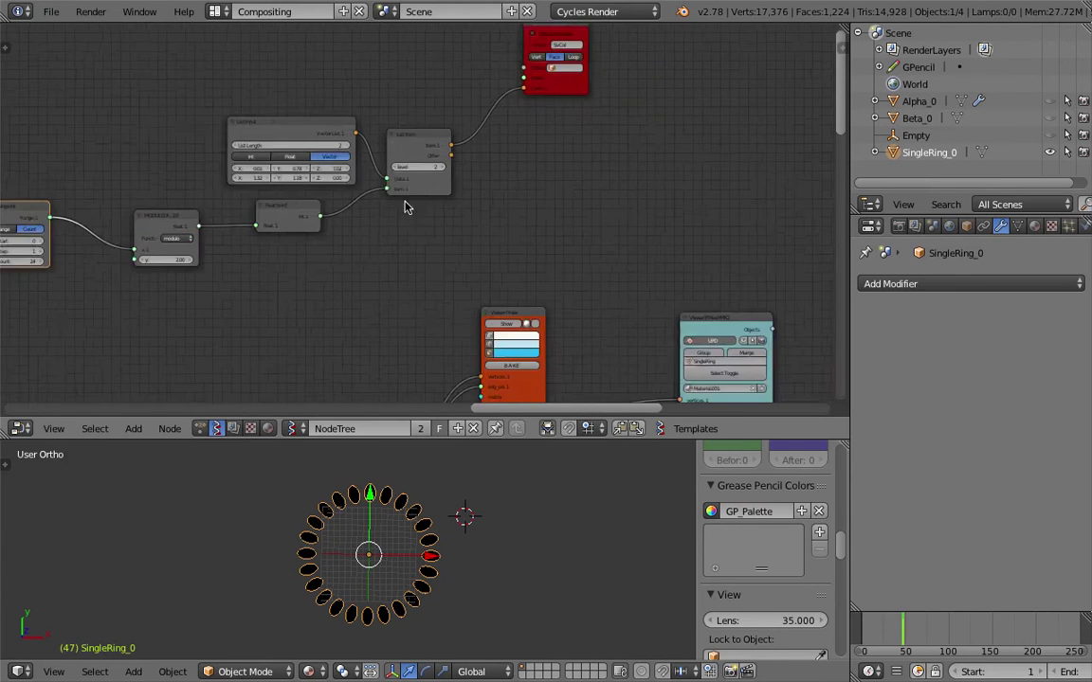
middle_click_drag(433, 185, 411, 202)
key("ctrl+s")
left_click(439, 194)
- Reposition the duplicated Vertex color node and set its object to SingleRing_0
left_click(558, 98)
key("g")
left_click(609, 239)
scroll(621, 238, "up", 1)
left_click(649, 197)
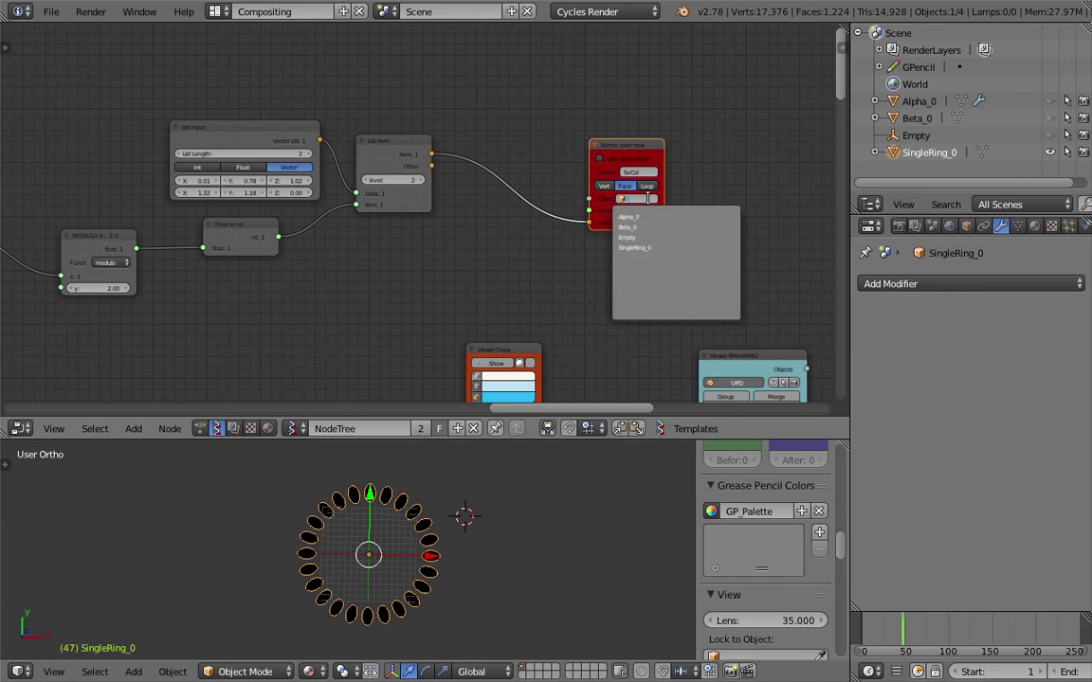
left_click(655, 246)
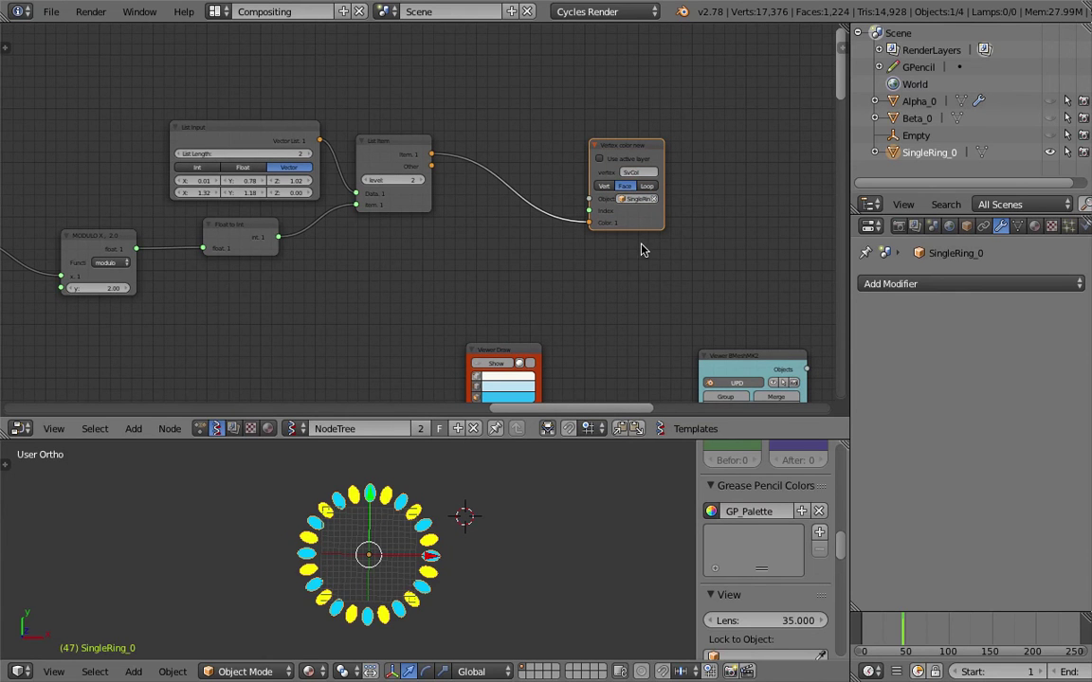
- Deselect the coloured ring, enlarge the 3D view at the node editor's expense, and save over the blend file
scroll(427, 558, "up", 4)
scroll(512, 540, "down", 1)
key("a")
left_click(507, 536)
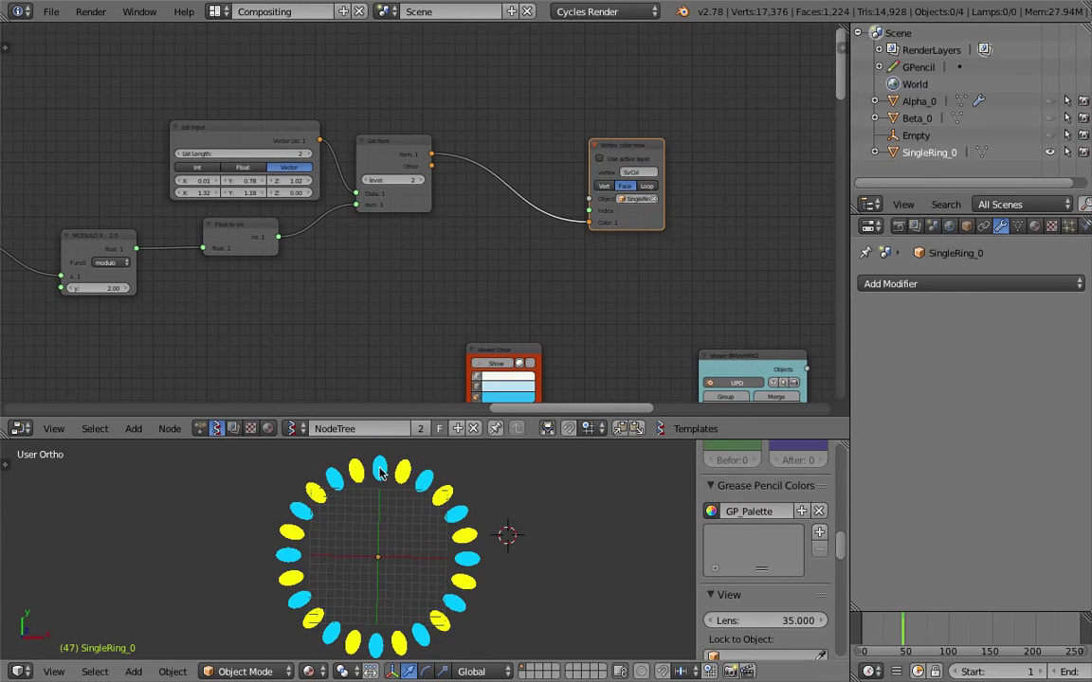
scroll(457, 513, "down", 2)
key("ctrl+s")
left_click(458, 512)
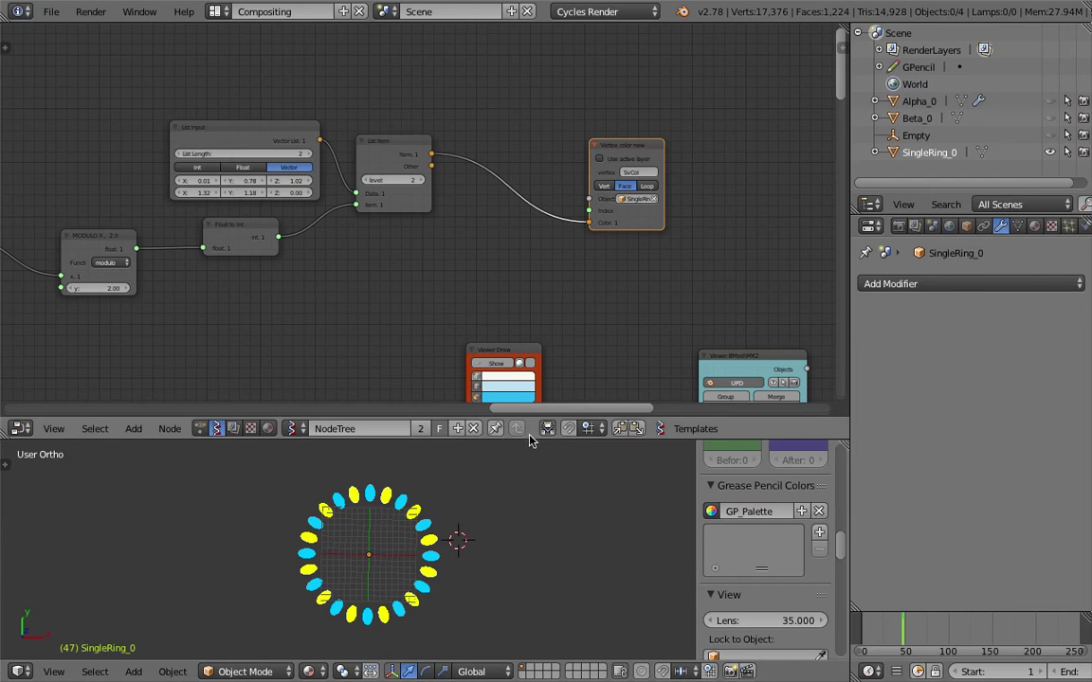
left_click_drag(531, 440, 543, 310)
key("ctrl+s")
left_click(544, 321)
- Unhide the striped Alpha_0 disc, raise SingleRing_0 about 6.5 units along Z above it, and save over the blend file
right_click(428, 445)
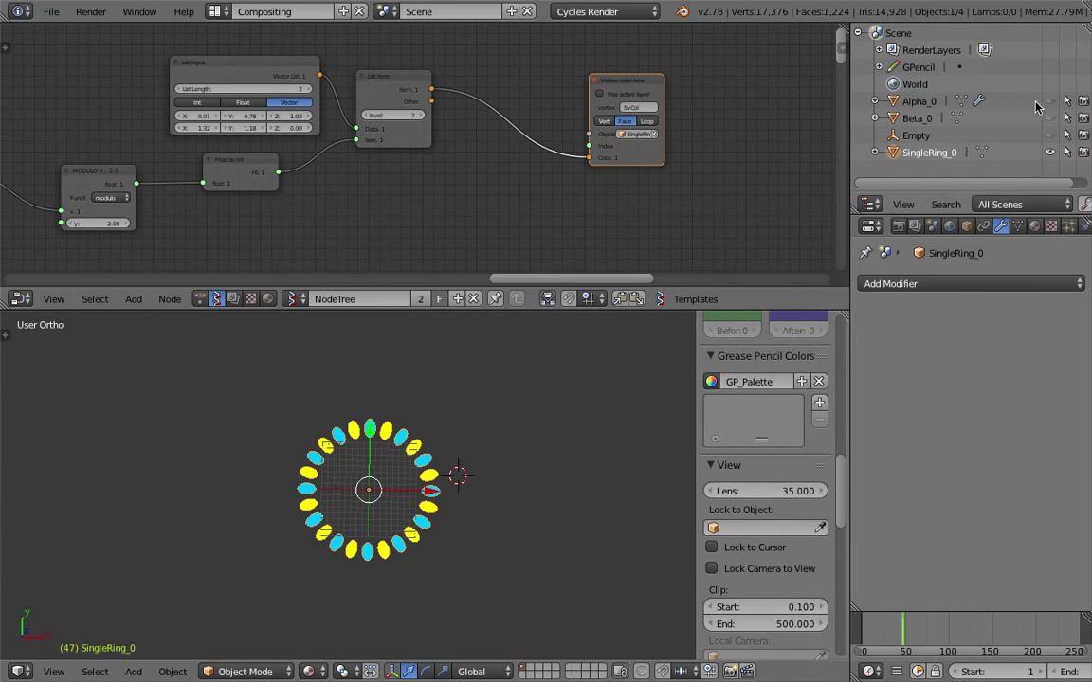
left_click(1049, 100)
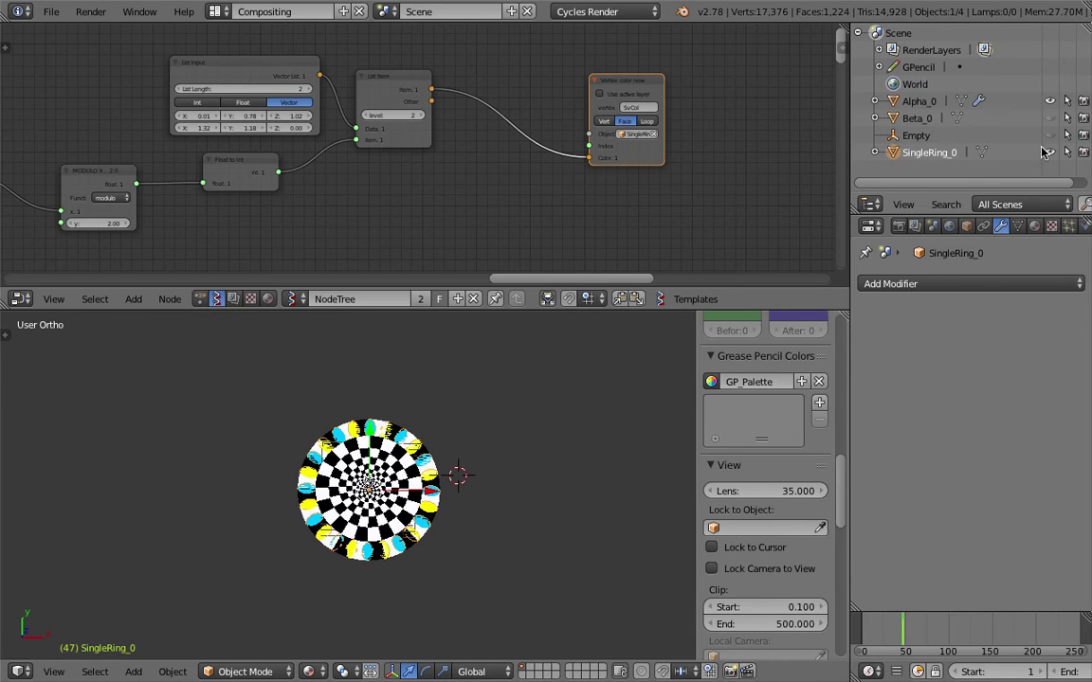
middle_click_drag(448, 463, 393, 417)
left_click_drag(379, 451, 390, 415)
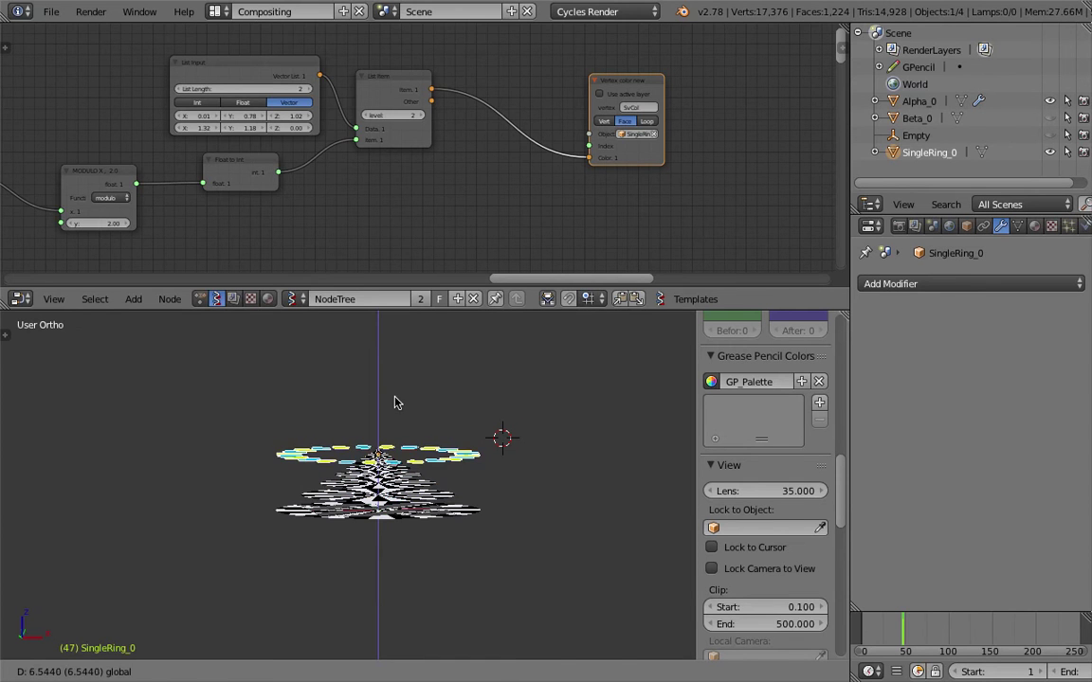
left_click_drag(395, 398, 395, 401)
middle_click_drag(395, 401, 426, 520)
key("ctrl+s")
left_click(378, 526)
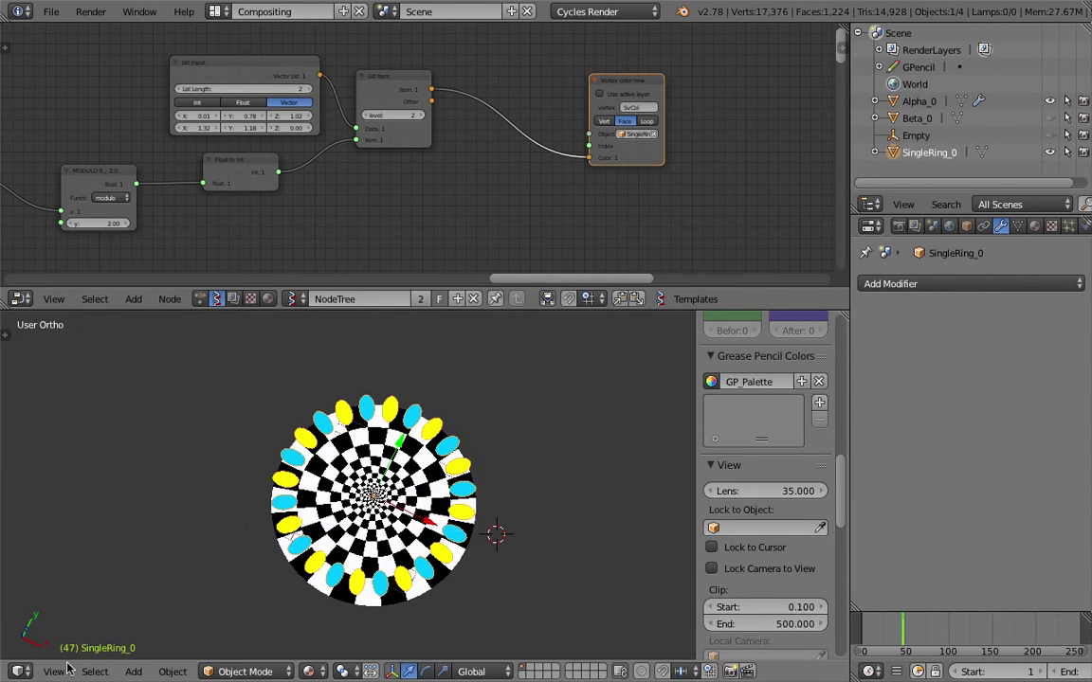
- Switch the 3D view to Top and add an Array modifier to SingleRing_0
left_click(61, 671)
left_click(81, 585)
scroll(417, 464, "up", 2)
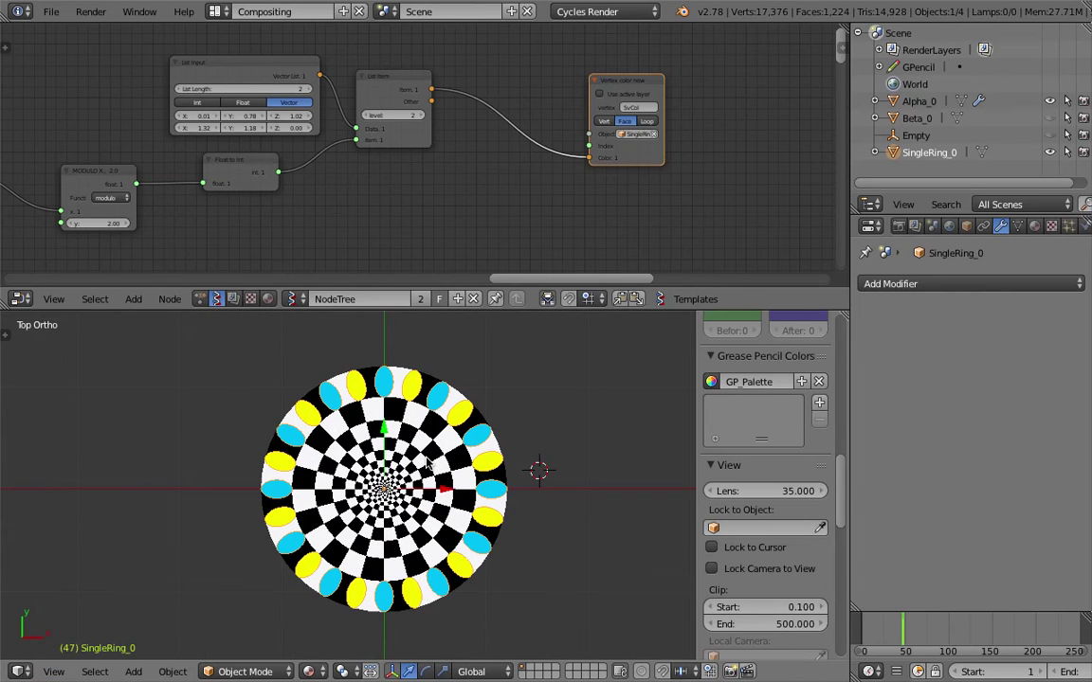
left_click(967, 284)
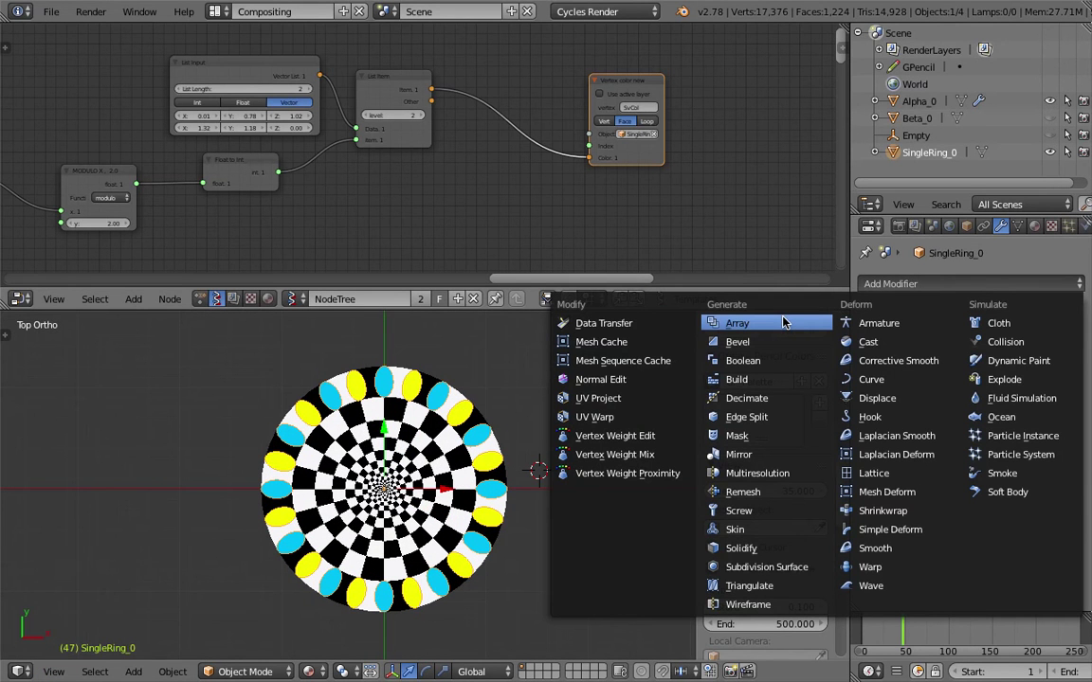
left_click(783, 323)
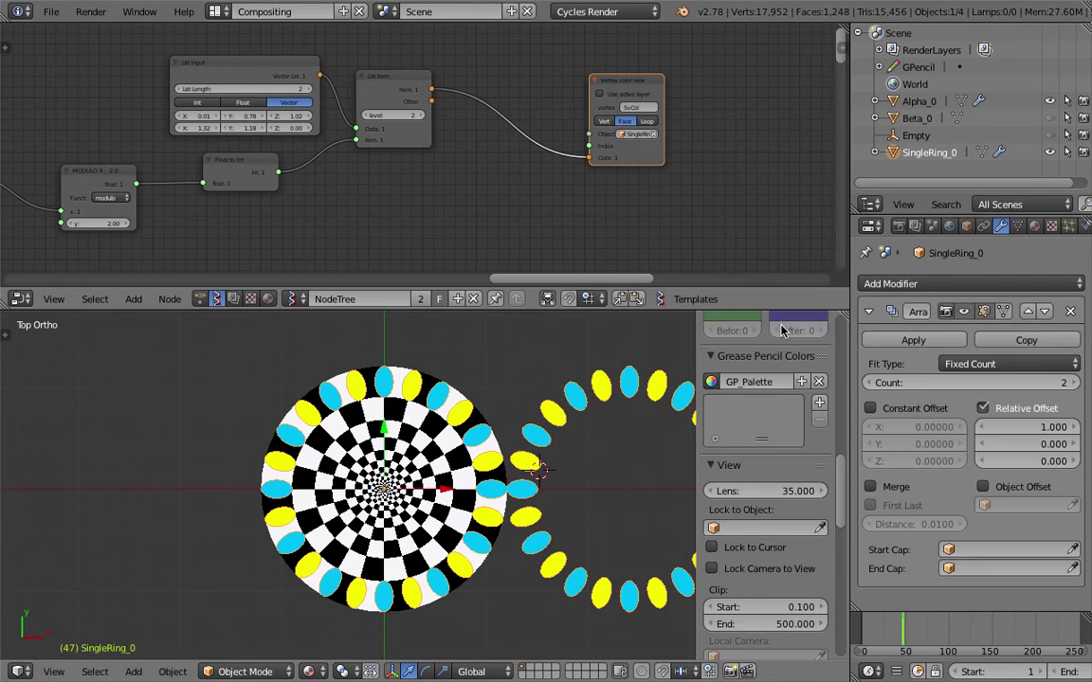
- Set the ring's Array count to 4 and save over the blend file
middle_click_drag(527, 421, 512, 452)
scroll(568, 434, "down", 3)
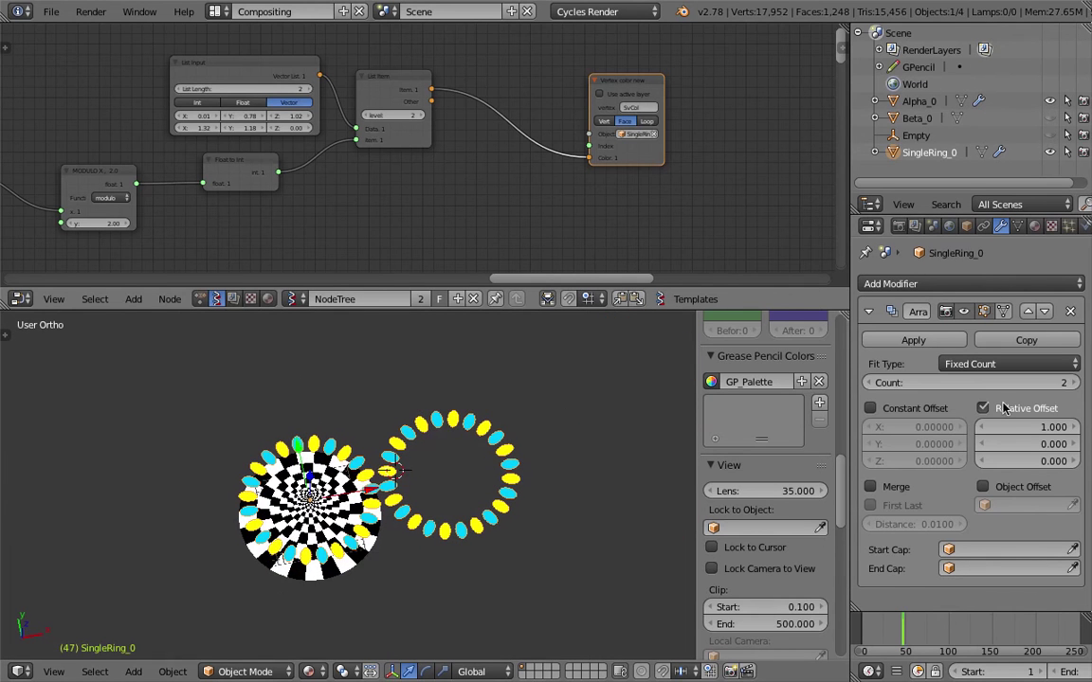
left_click(1063, 382)
left_click(1063, 382)
key("ctrl+s")
left_click(608, 439)
middle_click_drag(609, 438, 527, 430)
key("ctrl+s")
left_click(527, 429)
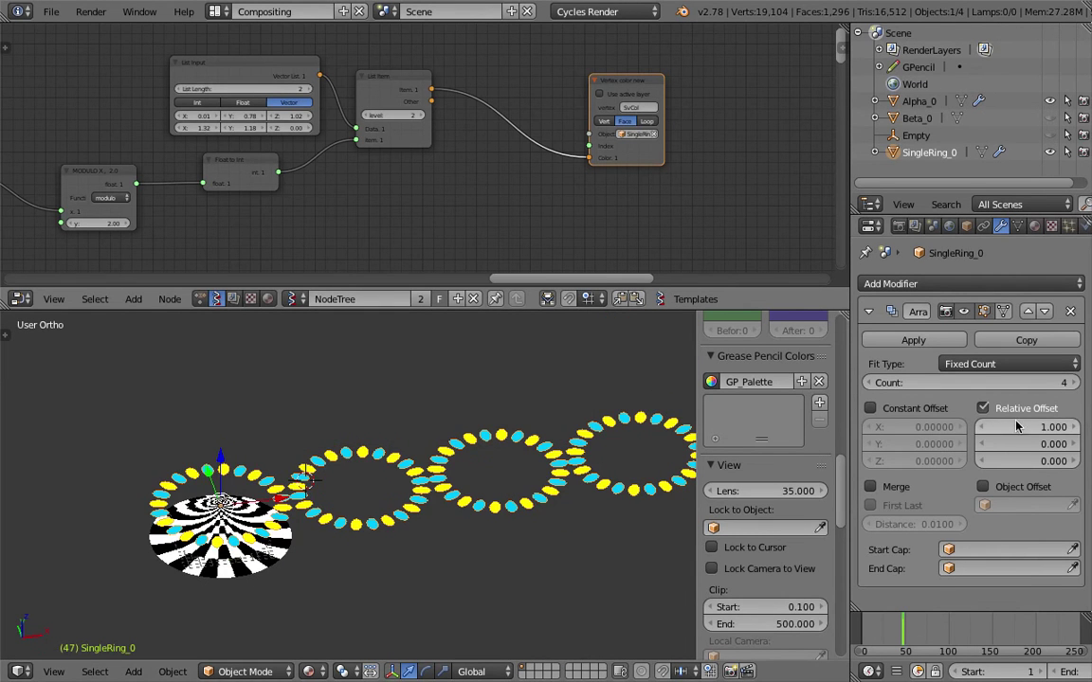
- Switch the ring's Array from relative offset to a constant offset of 0.3 in Z
left_click(984, 408)
left_click(896, 409)
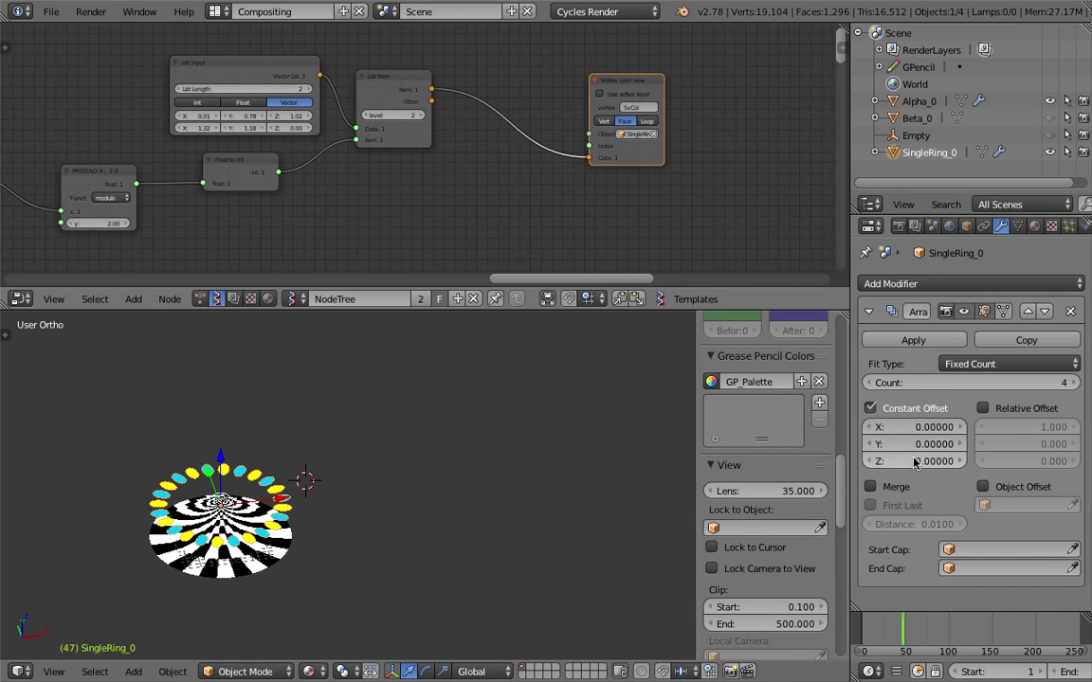
left_click_drag(914, 464, 945, 463)
middle_click_drag(504, 445, 524, 417)
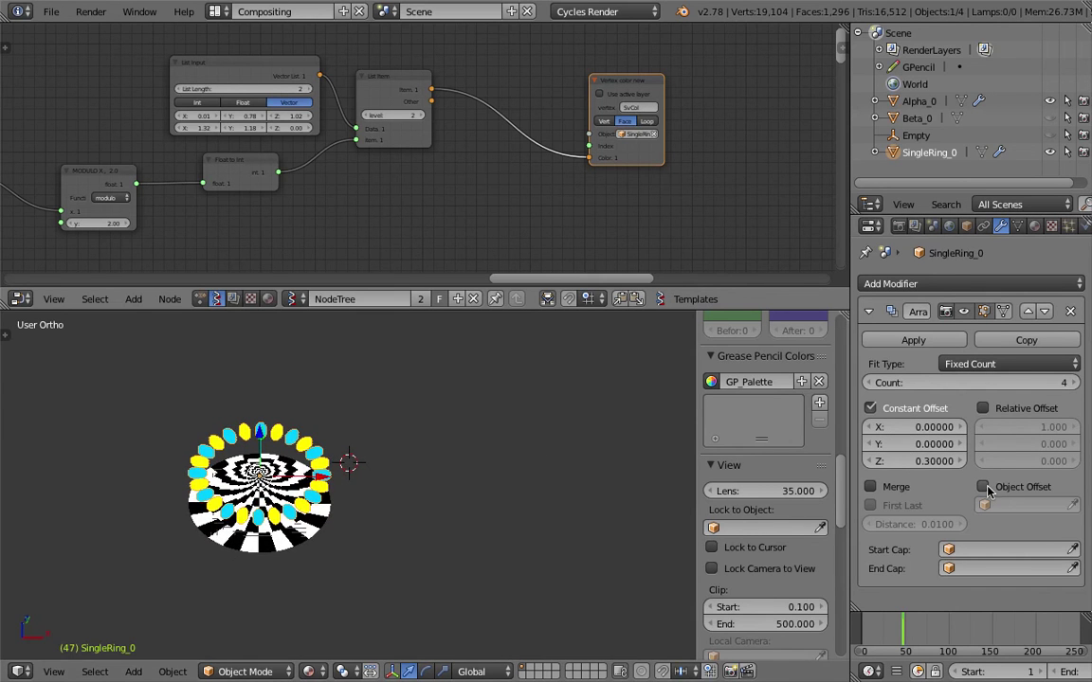
- Disable the Array's constant offset and enable object offset with Empty as its object
left_click(870, 408)
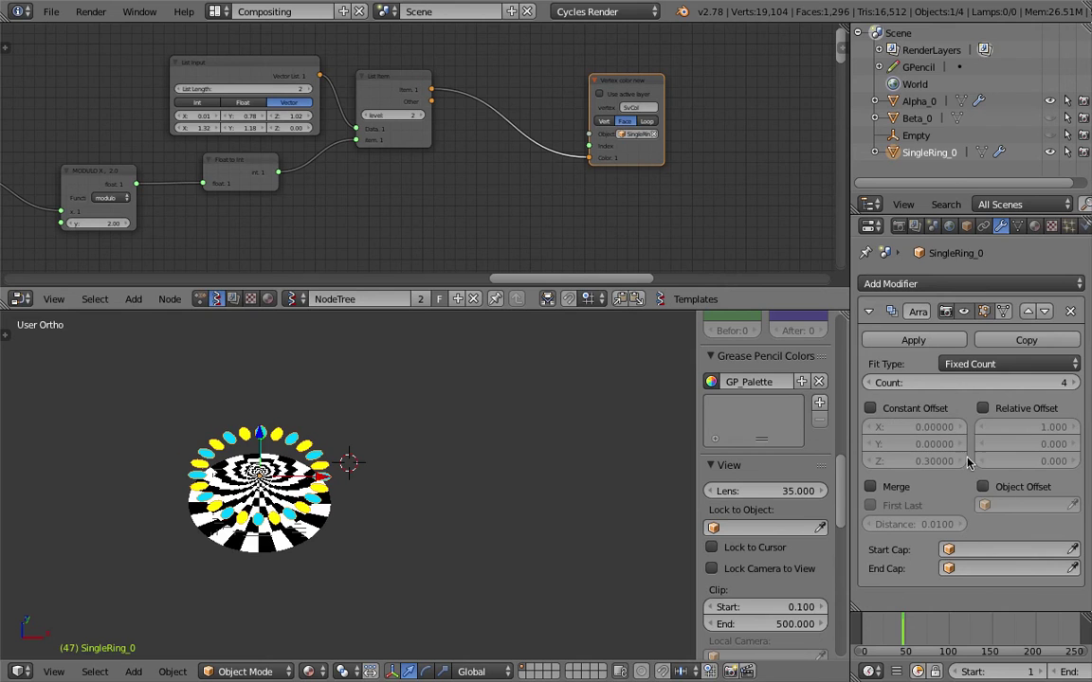
left_click(983, 487)
left_click(992, 506)
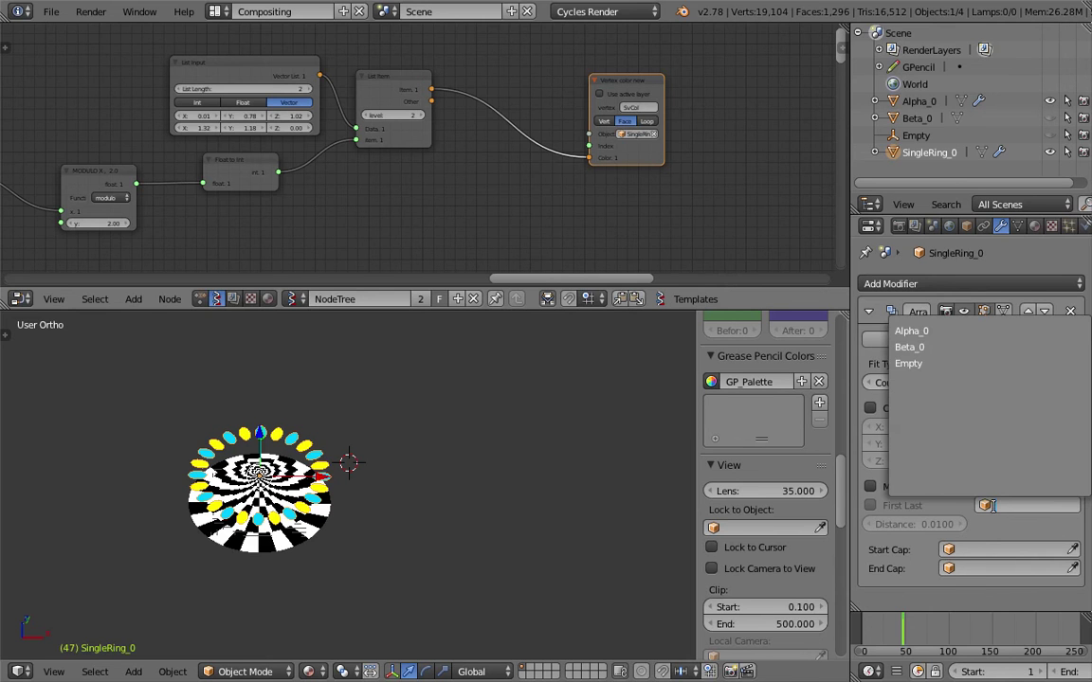
left_click(908, 363)
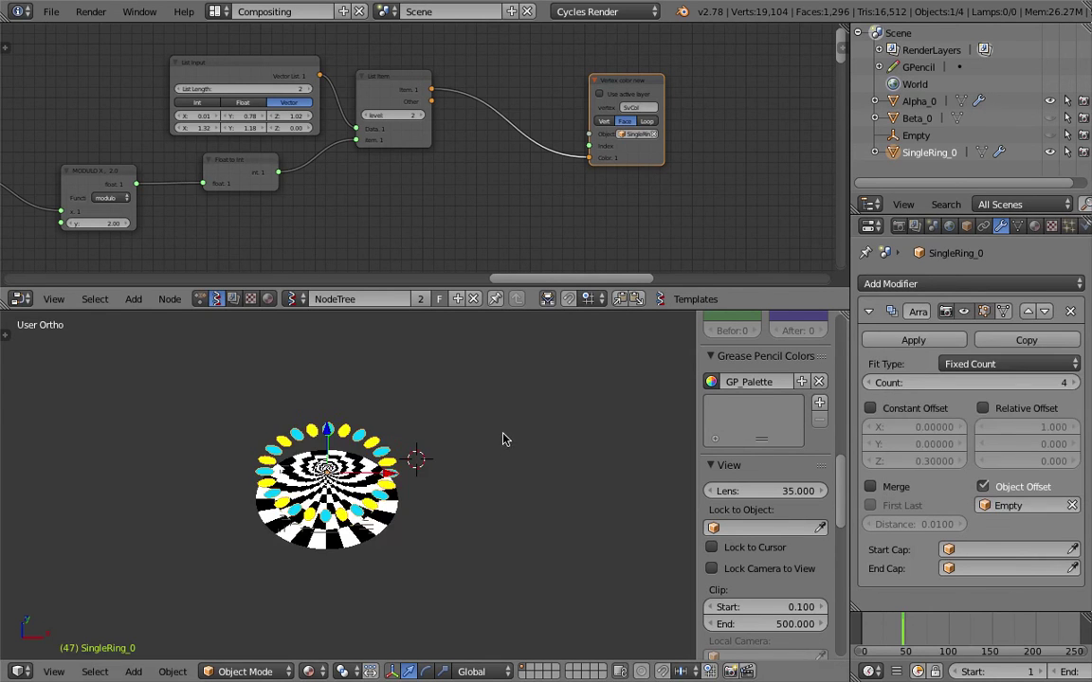
- Slide SingleRing_0 down along Z to the base of the striped disc and back up above it
middle_click_drag(503, 439, 486, 409)
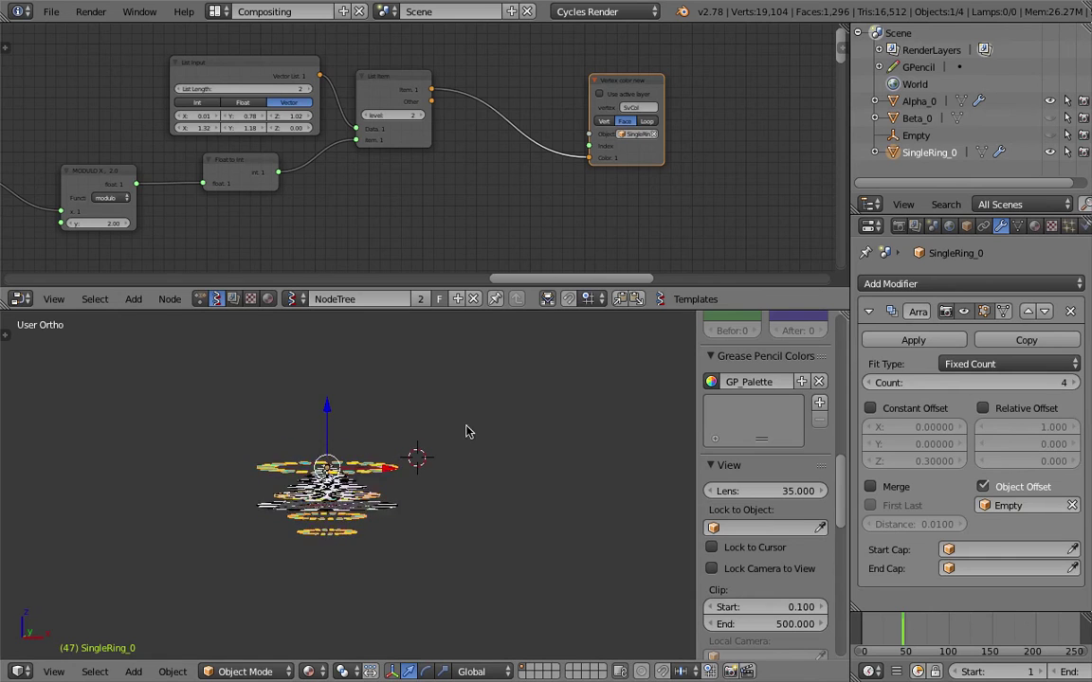
middle_click_drag(465, 432, 368, 424)
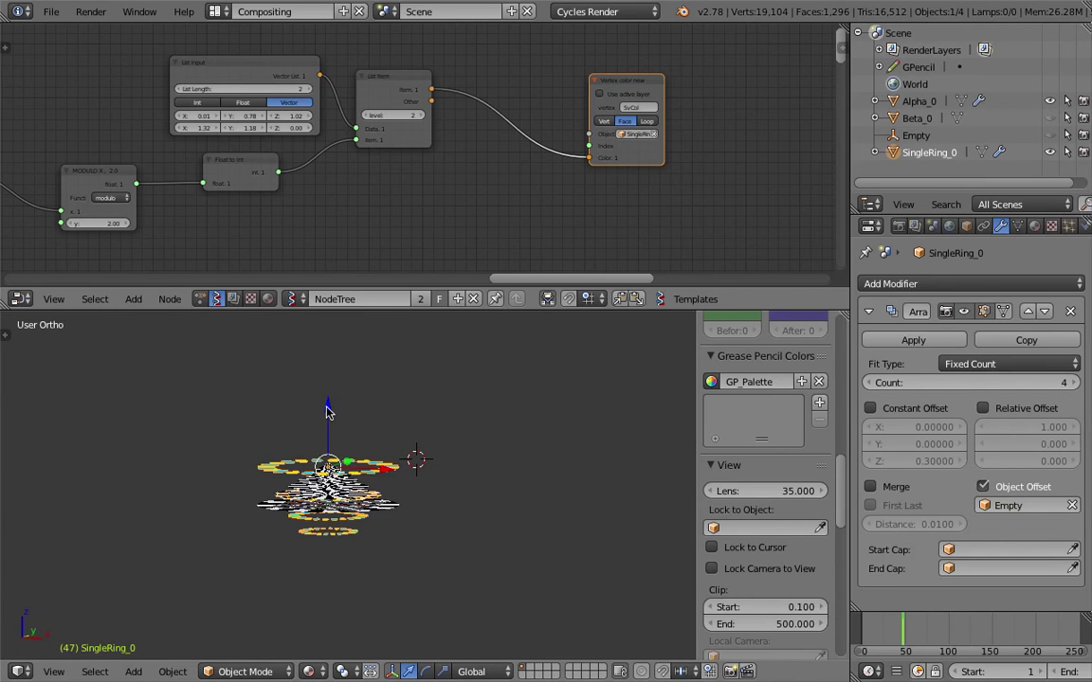
left_click_drag(327, 410, 329, 448)
middle_click_drag(349, 460, 342, 412)
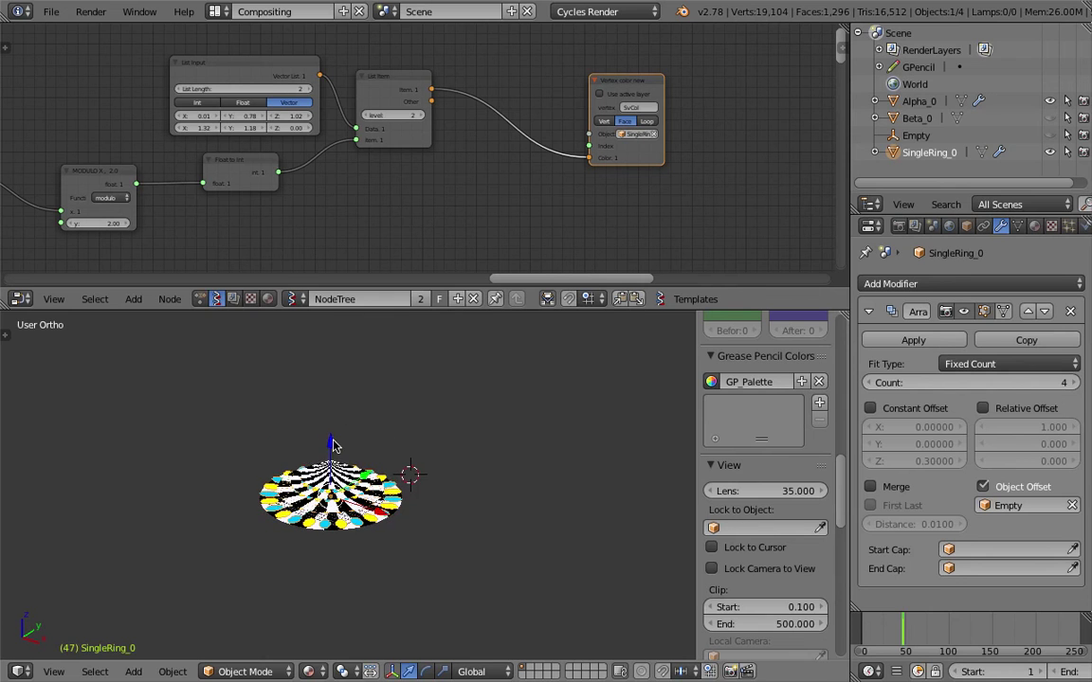
left_click_drag(333, 445, 336, 404)
- Duplicate the Empty and move the copy up along Z to about 13.66
left_click(925, 135)
middle_click_drag(570, 409, 484, 382)
middle_click_drag(460, 424, 424, 470)
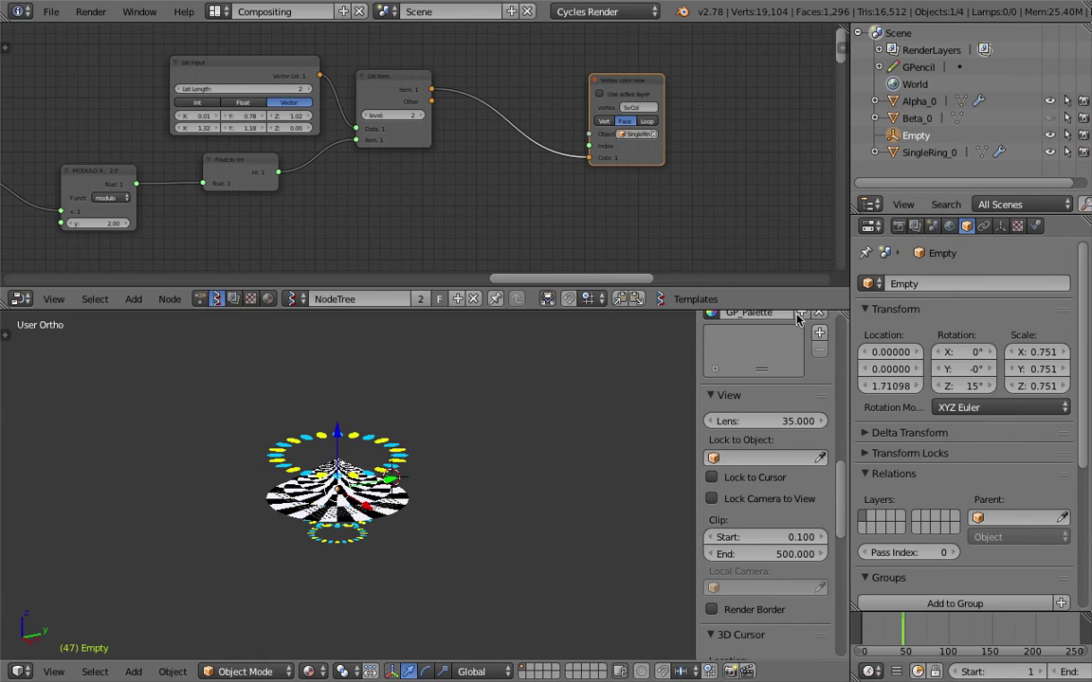
key("shift+d")
key("z")
left_click(446, 405)
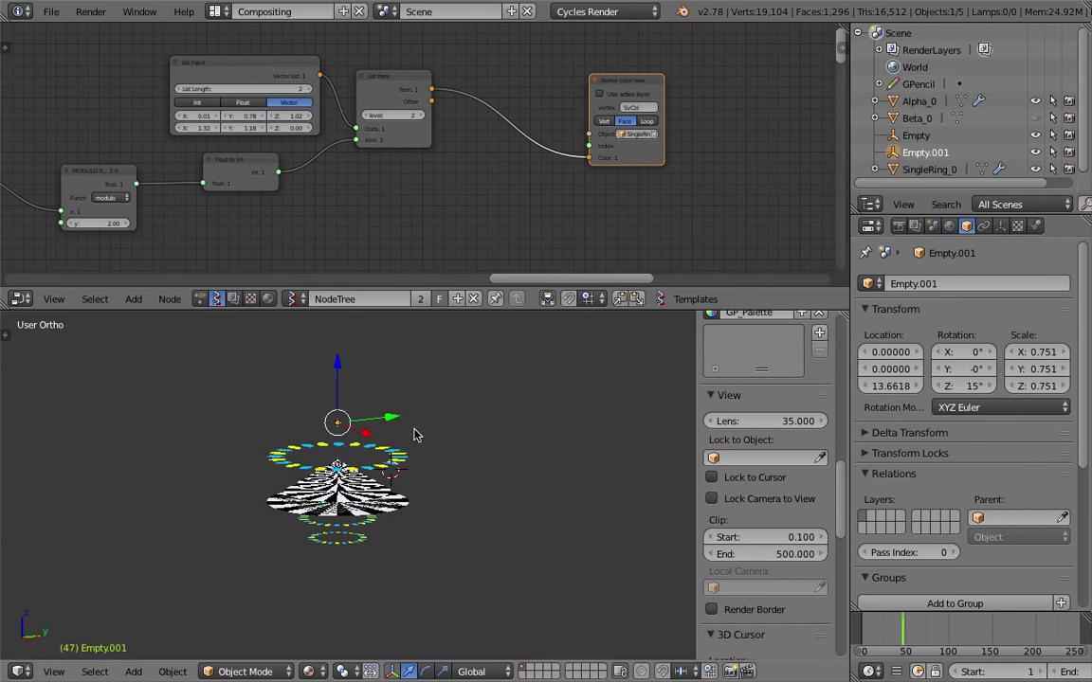
- Change SingleRing_0's Array object offset to Empty.001 and save over elipse_on_stripes_015.blend
right_click(392, 459)
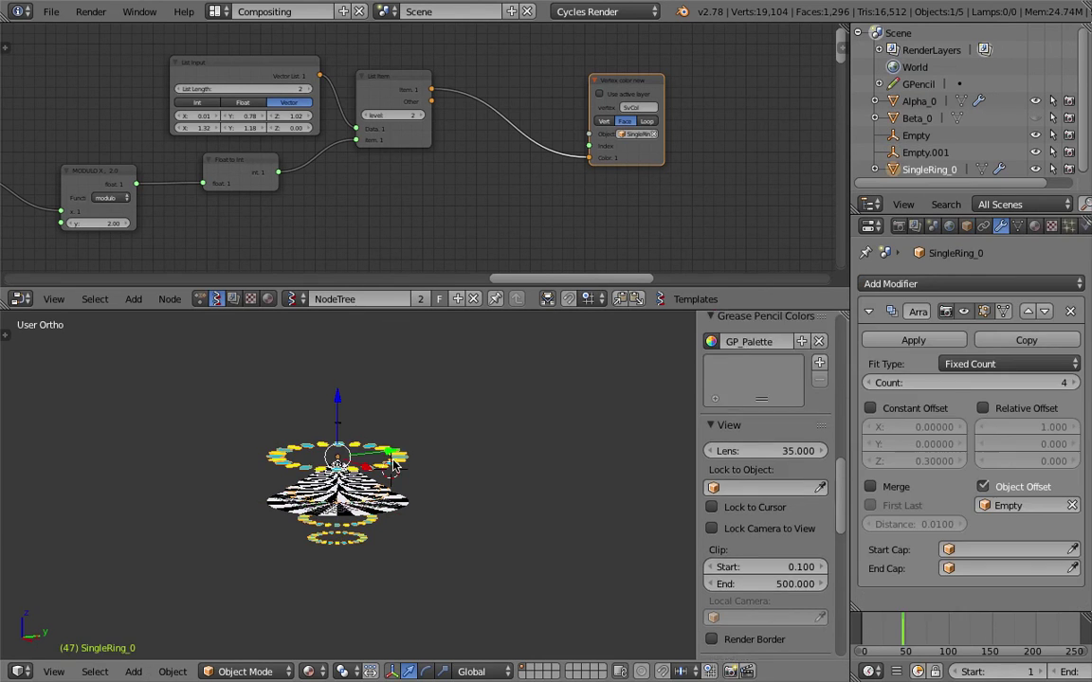
left_click(1012, 504)
left_click(914, 378)
key("ctrl+s")
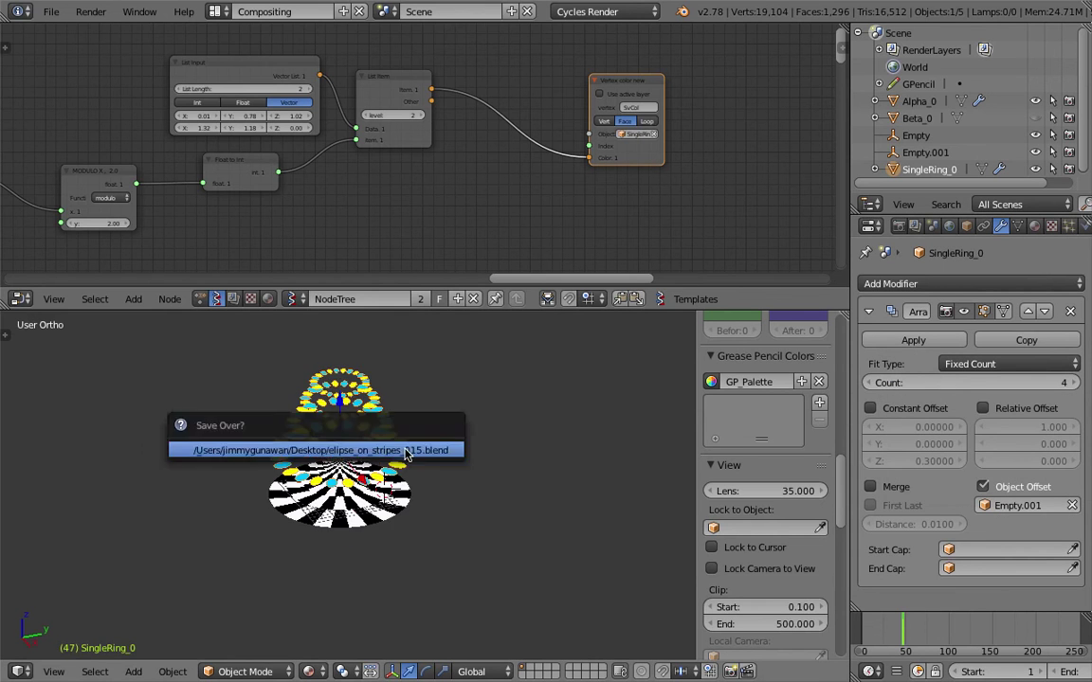
left_click(405, 452)
- View the arrayed rings over the striped disc from the top, close up
key("KP_7")
left_click(54, 671)
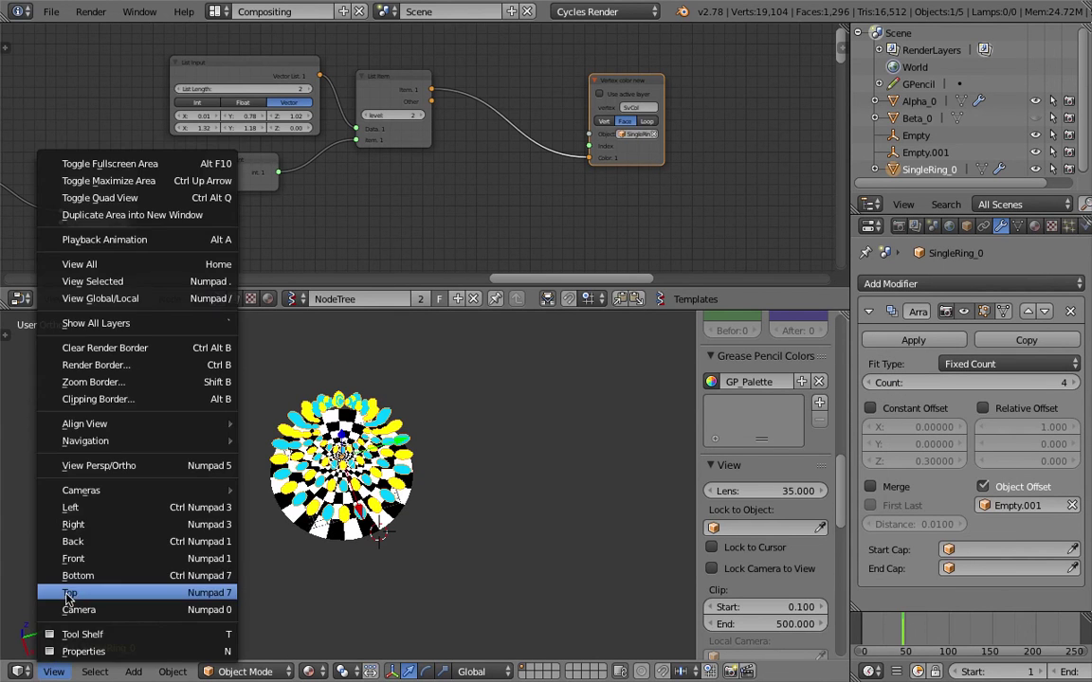
left_click(68, 595)
scroll(407, 422, "up", 3)
scroll(417, 461, "up", 1)
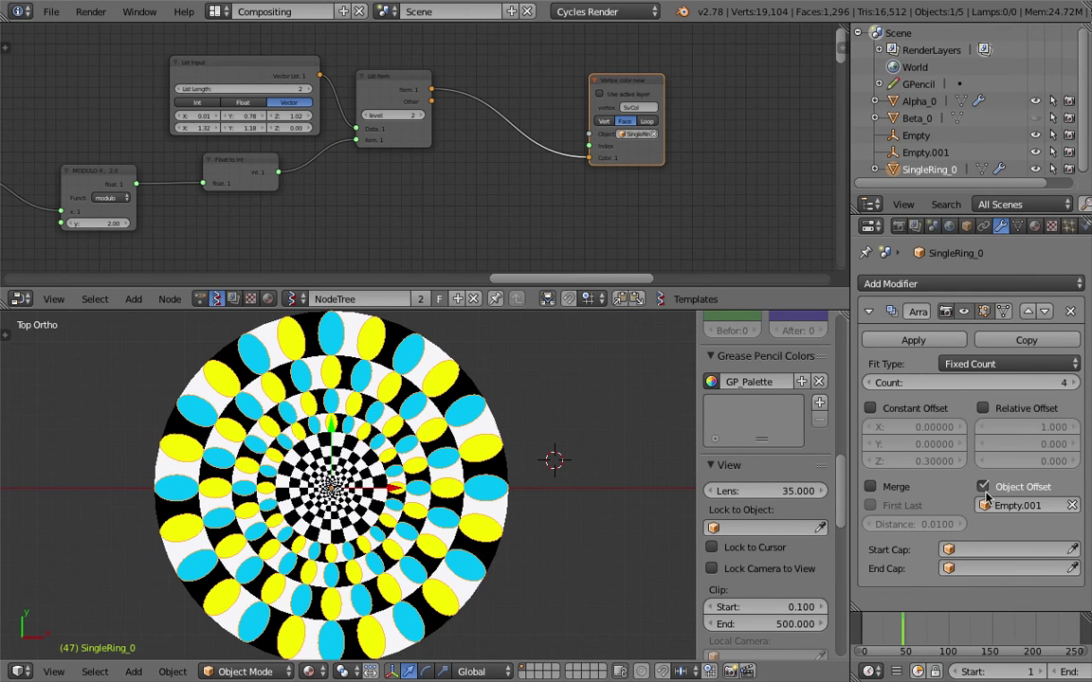
- Increase SingleRing_0's Array count to 10 and save over elipse_on_stripes_015.blend
left_click(1073, 383)
left_click(1073, 383)
left_click(1073, 383)
left_click(1073, 382)
left_click(1073, 383)
left_click(1073, 383)
scroll(596, 423, "up", 5)
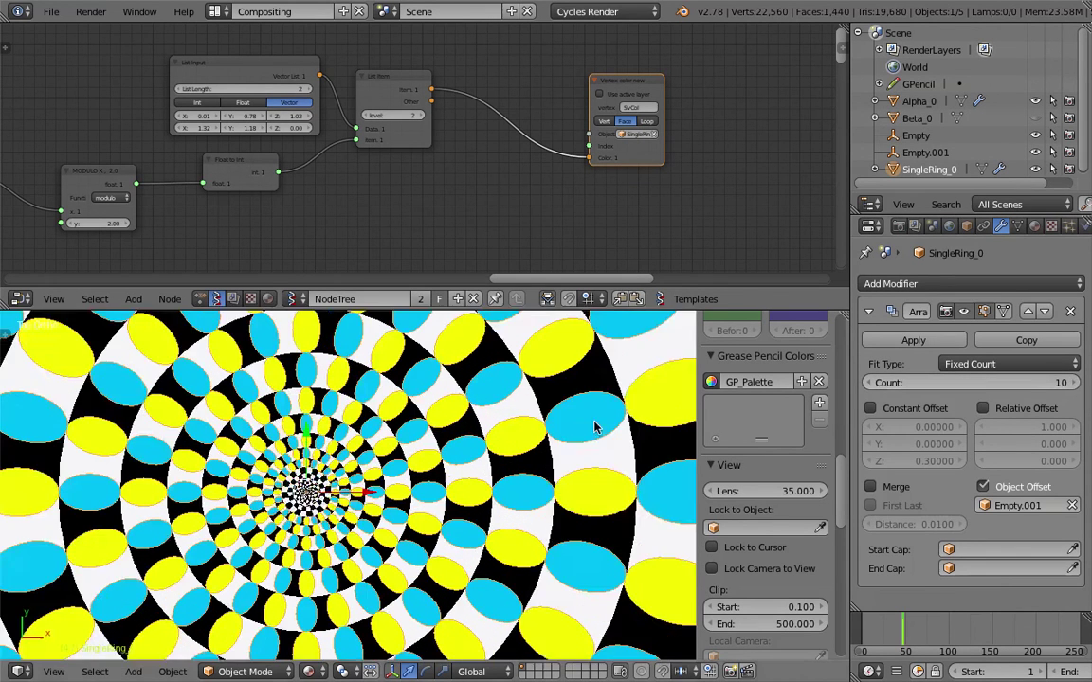
scroll(595, 427, "up", 5)
key("ctrl+s")
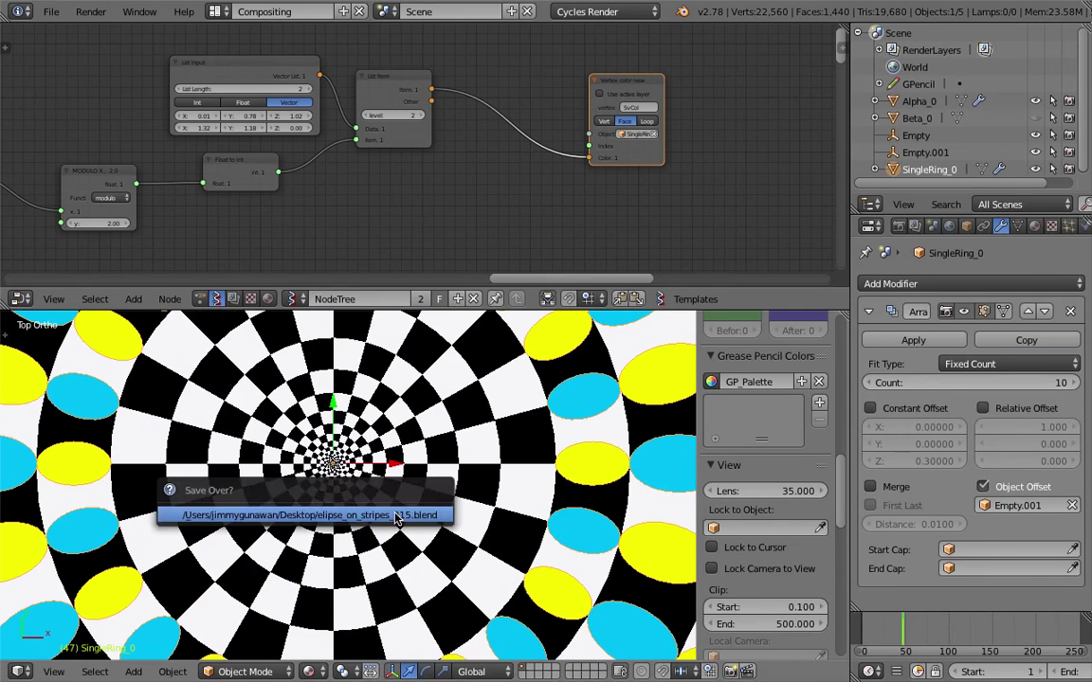
left_click(396, 517)
- Raise SingleRing_0's Array count to 26 and save over the current blend file
scroll(1075, 383, "up", 5, "ctrl")
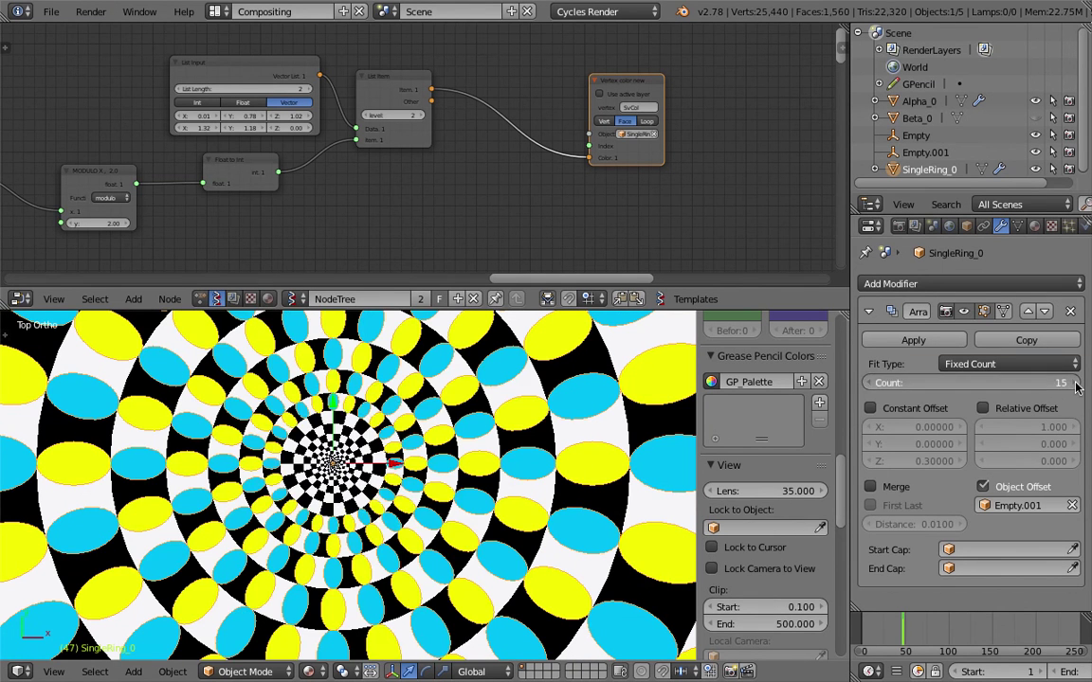
scroll(1076, 383, "up", 5, "ctrl")
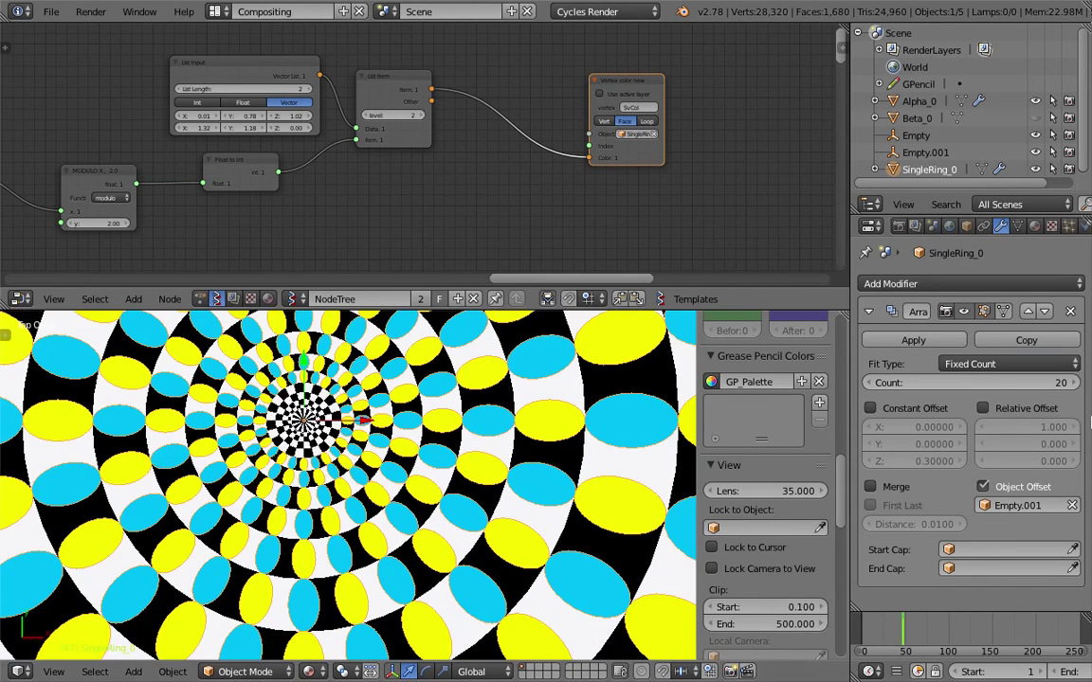
scroll(1078, 383, "up", 5, "ctrl")
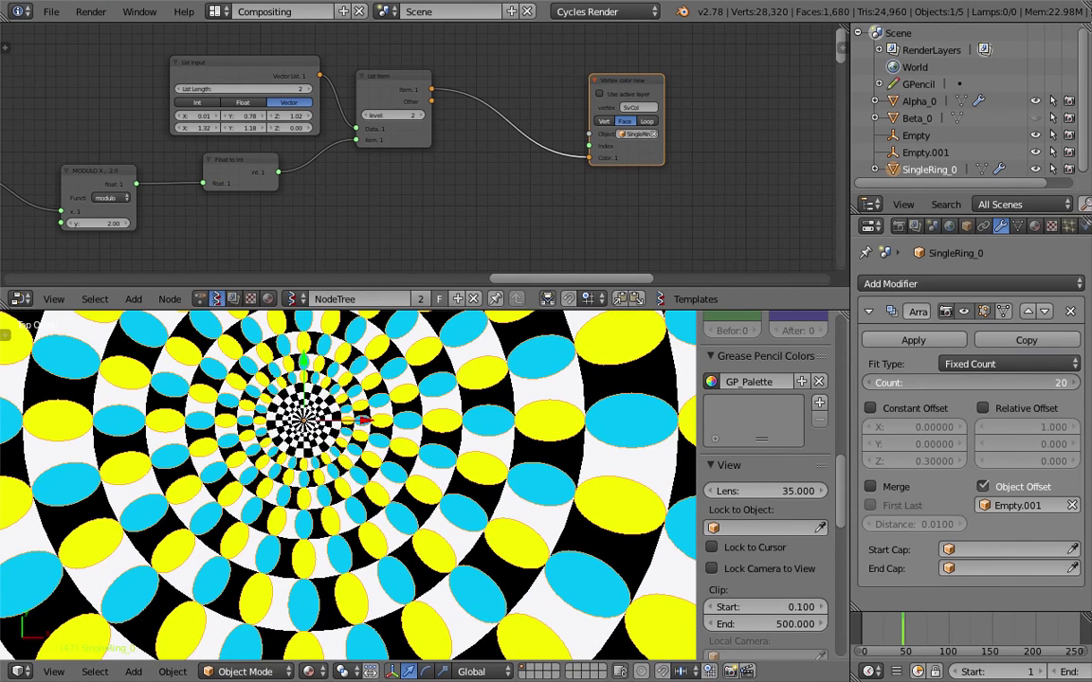
left_click(1080, 383)
scroll(318, 370, "up", 5)
middle_click_drag(365, 503, 412, 456, "shift")
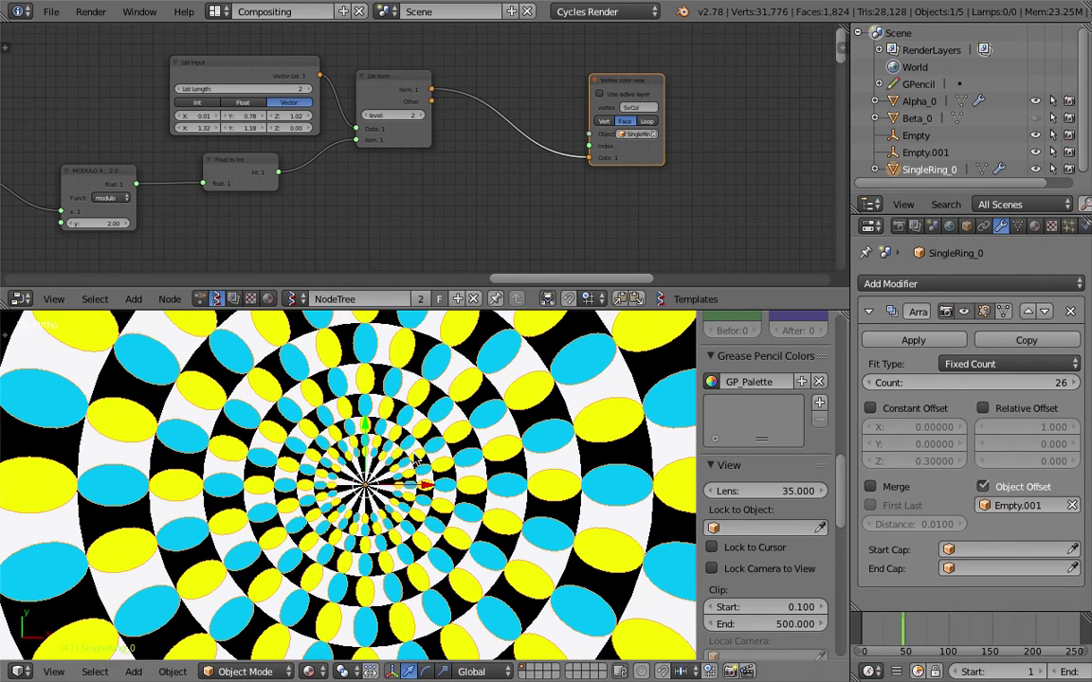
key("ctrl+s")
left_click(414, 453)
- Set SingleRing_0's Array count to 30 and check how close the ellipses come to the disc's centre
scroll(1076, 384, "up", 5, "ctrl")
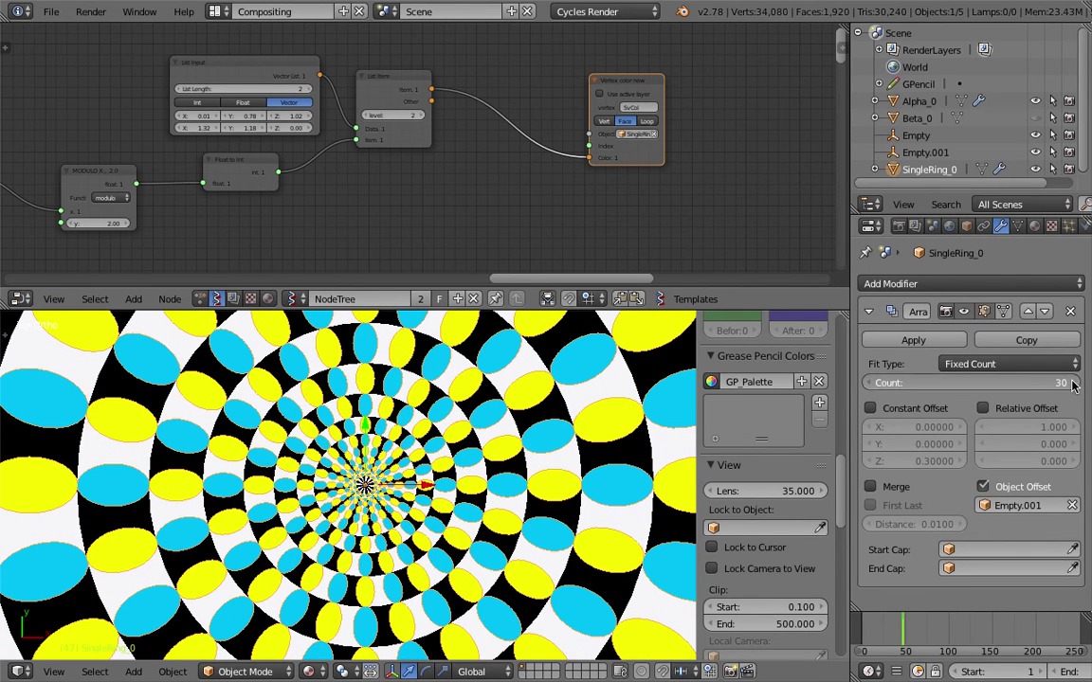
scroll(1043, 383, "down", 1, "ctrl")
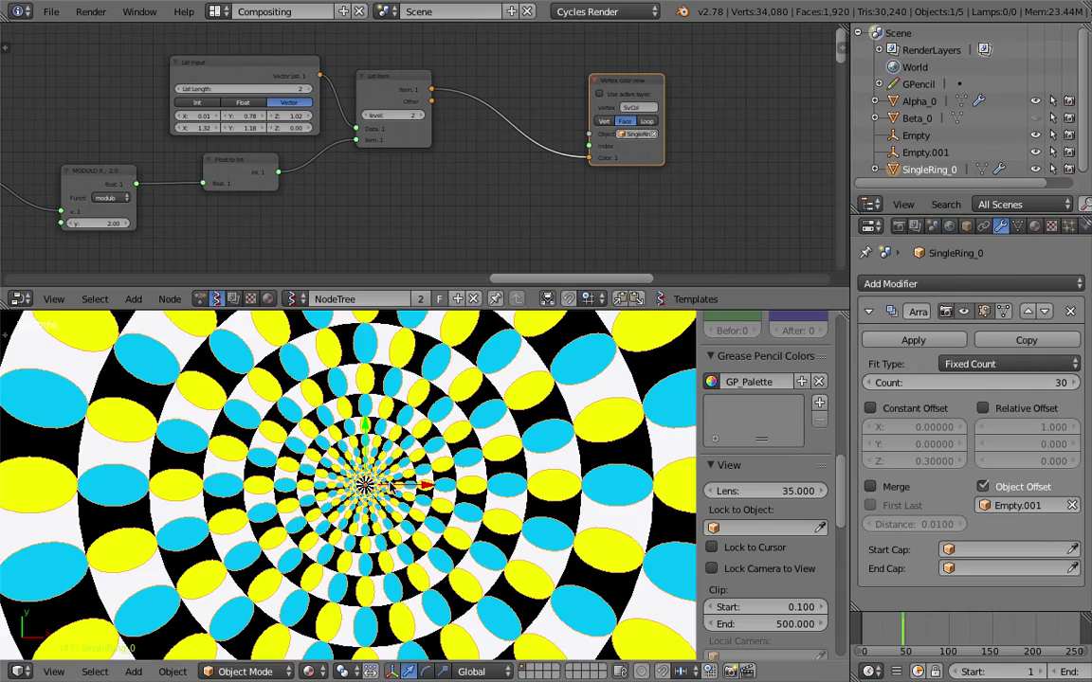
middle_click_drag(407, 510, 391, 510, "shift")
scroll(389, 508, "up", 13)
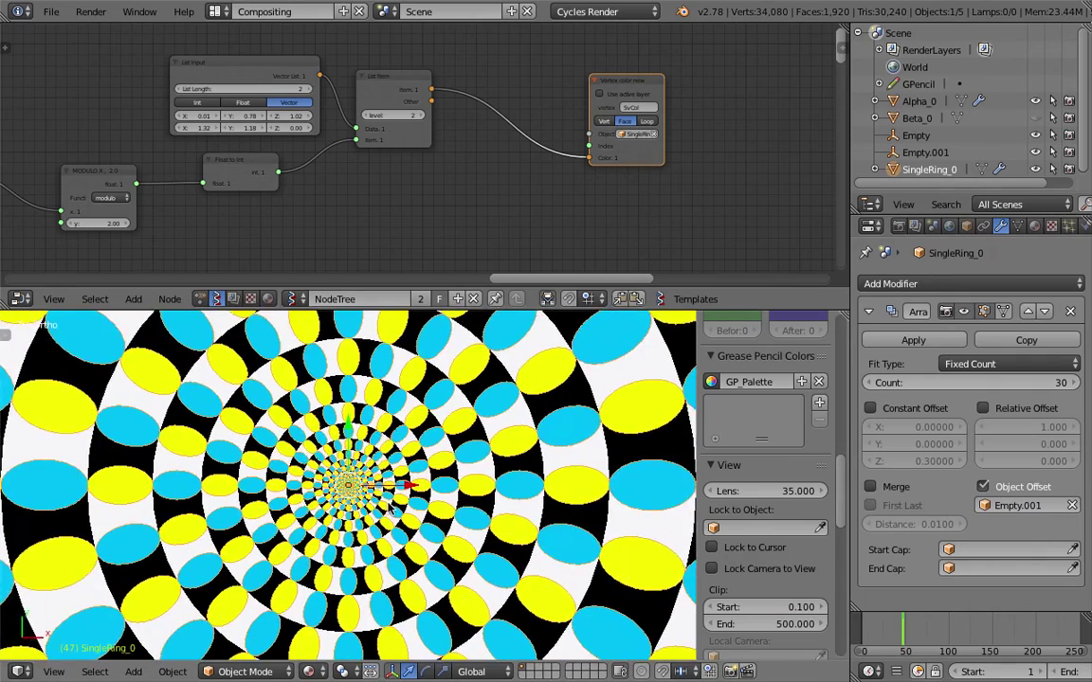
scroll(393, 510, "up", 8)
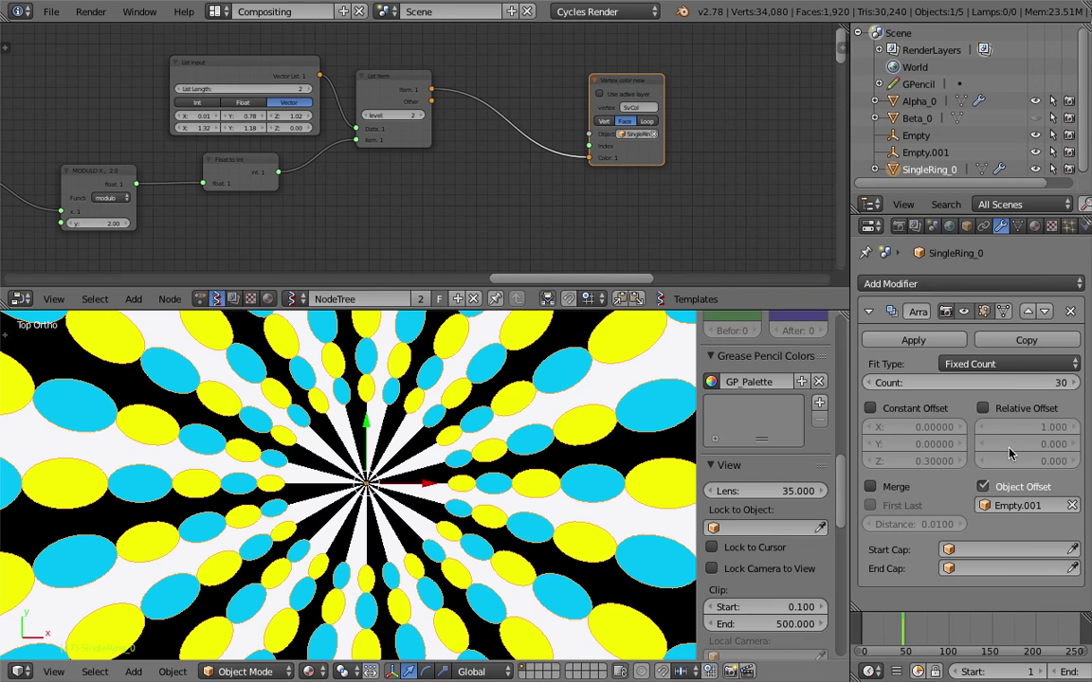
- Increase SingleRing_0's Array count to 35 to add more rings near the disc's centre
left_click(1074, 384)
left_click(1074, 384)
left_click(1074, 384)
left_click(1074, 384)
left_click(1074, 383)
scroll(418, 454, "up", 3)
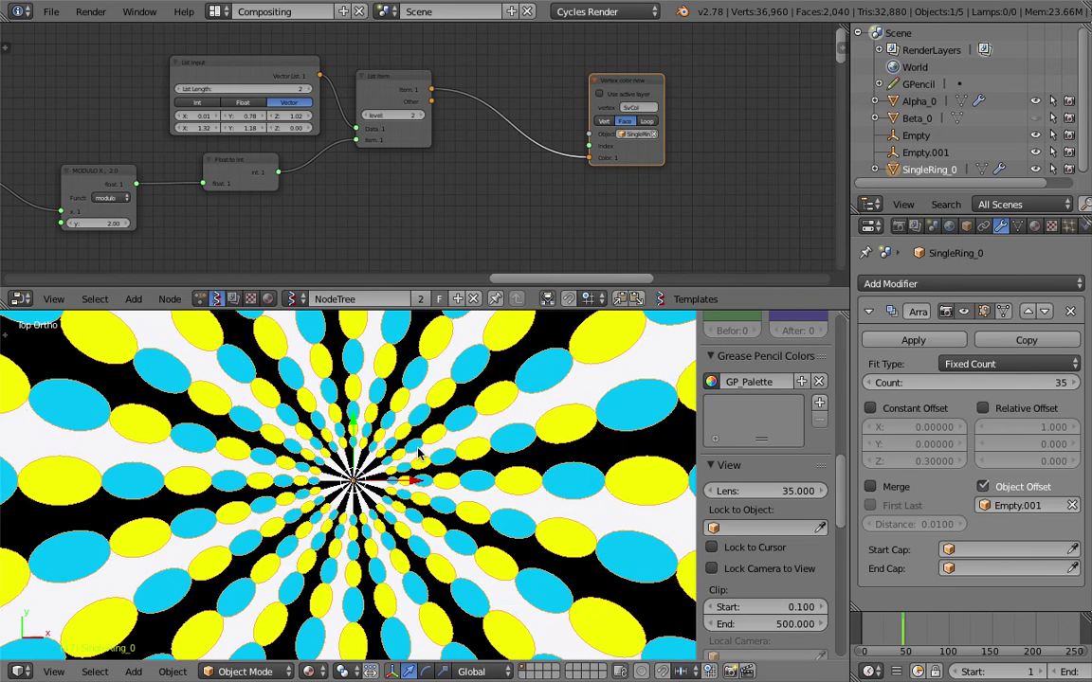
- Raise SingleRing_0's Array count to 40 to fill the remaining gap at the disc's centre
left_click(1073, 382)
left_click(1072, 383)
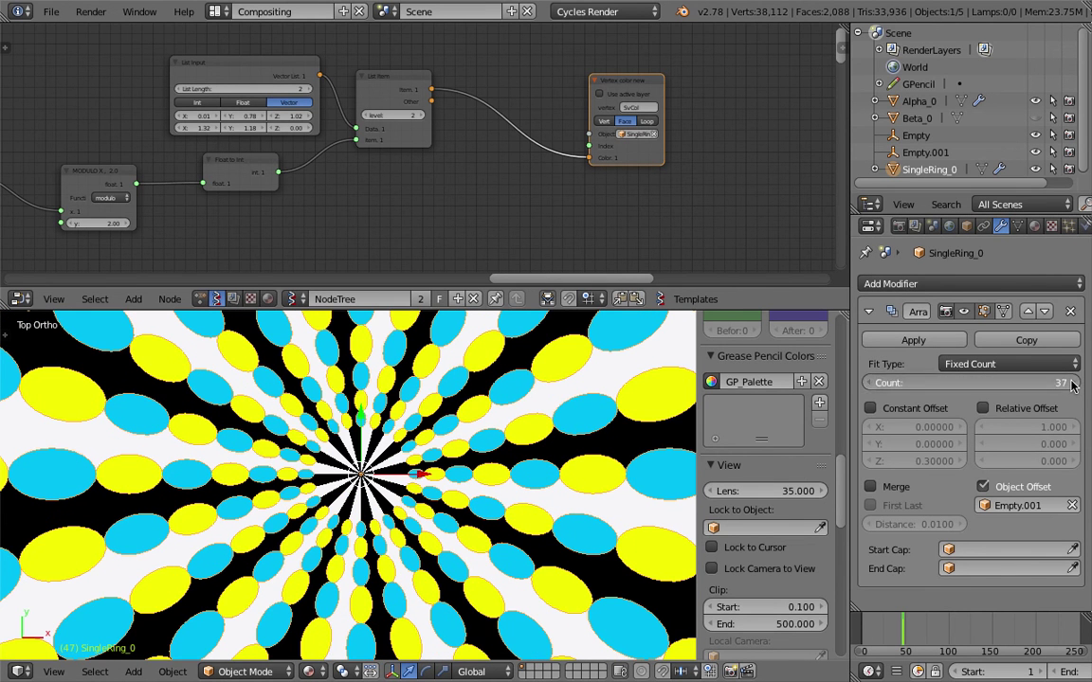
left_click(1073, 385)
left_click(1072, 385)
left_click(1072, 385)
left_click(435, 445)
middle_click_drag(429, 447, 389, 436, "shift")
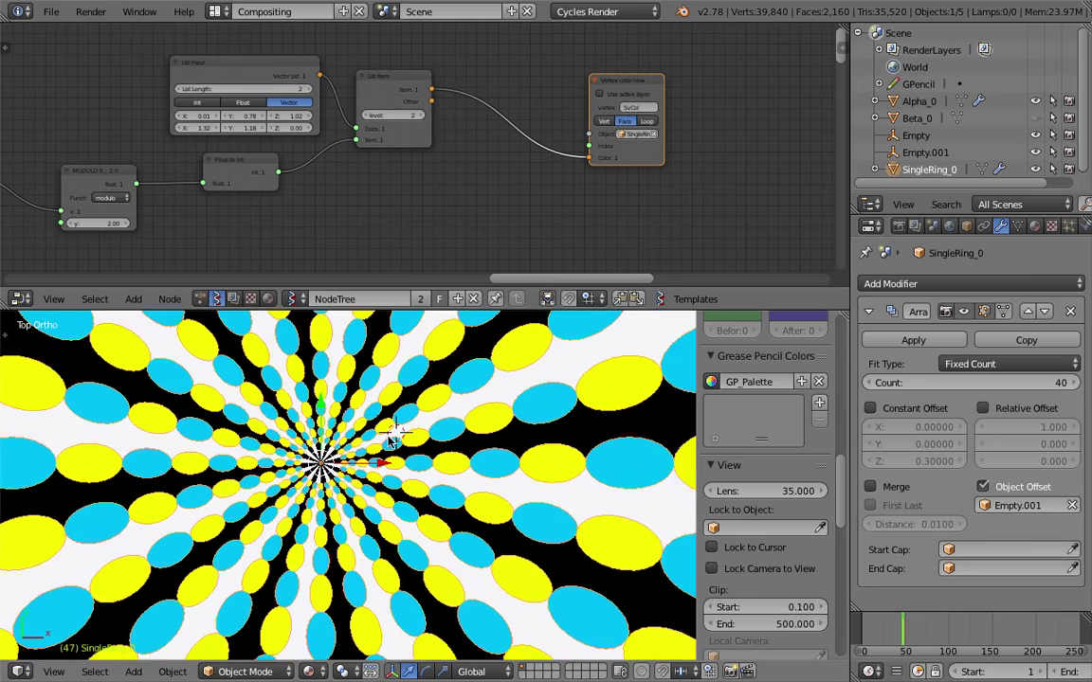
- Examine the innermost rings around the disc's centre and the whole ellipse pattern in top orthographic view
scroll(313, 455, "up", 5)
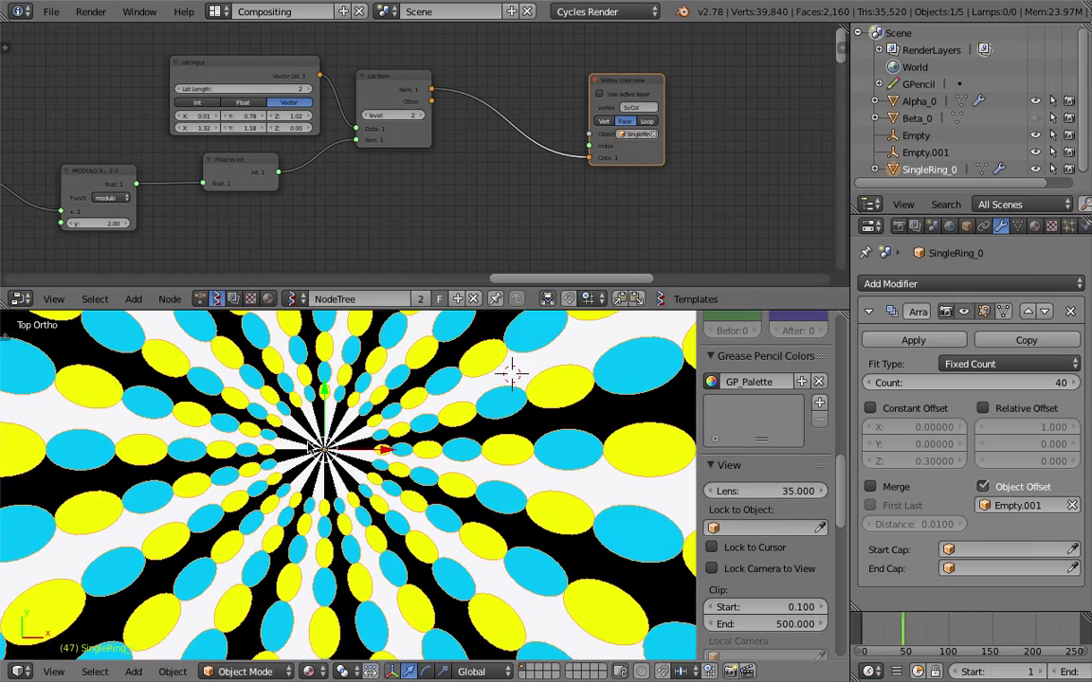
scroll(310, 444, "down", 6)
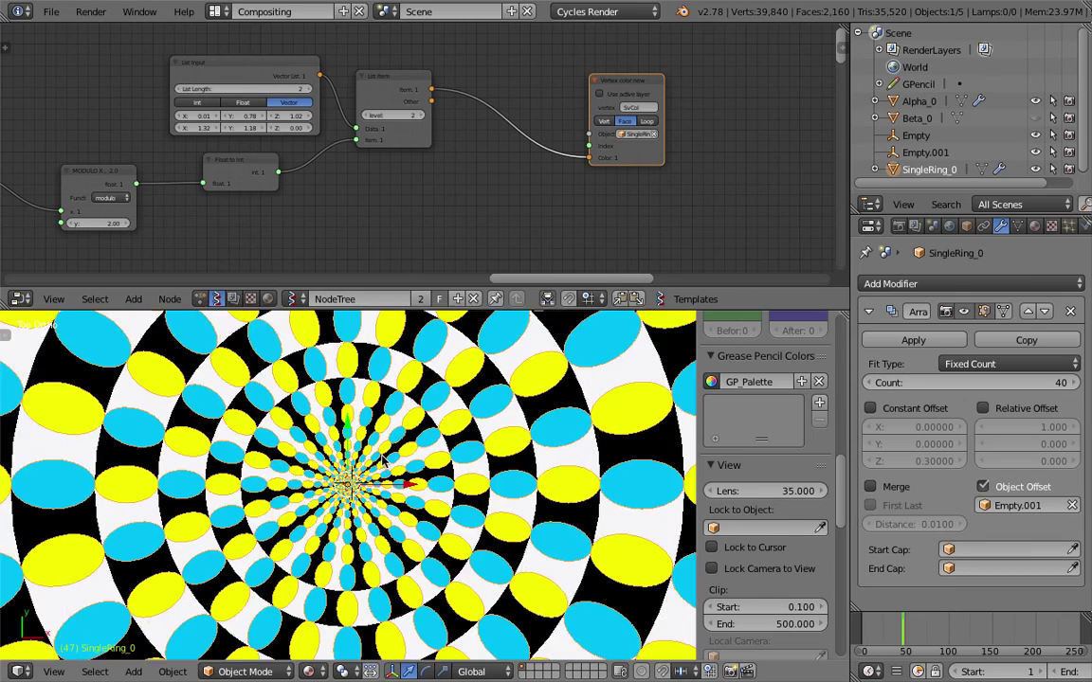
key("KP_5")
scroll(384, 464, "down", 3)
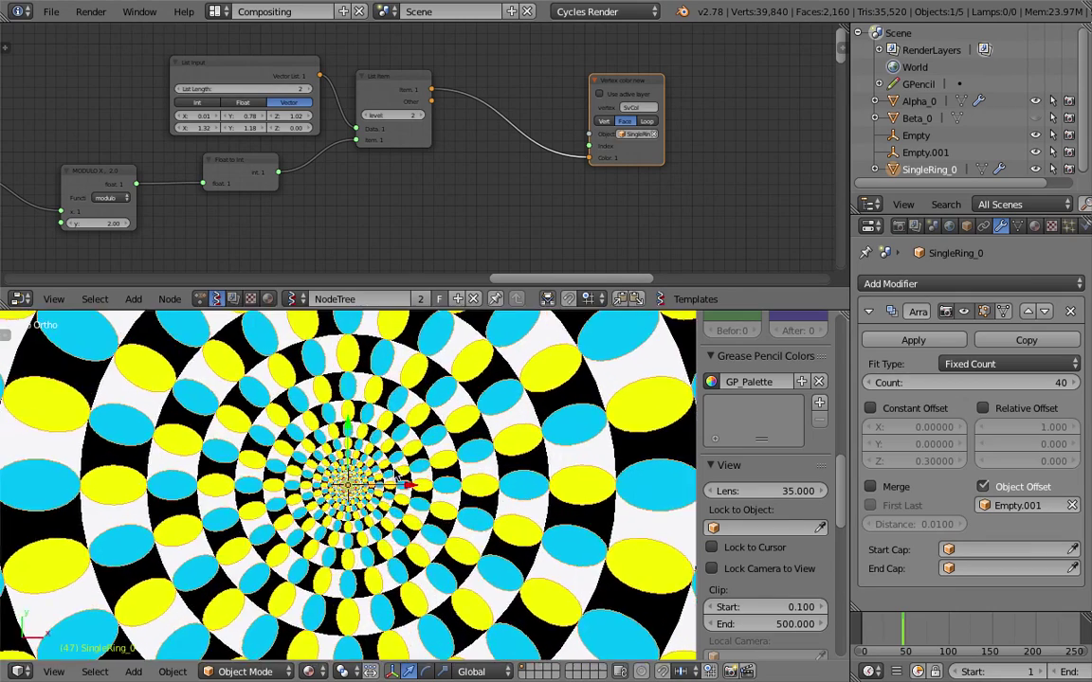
scroll(487, 481, "down", 3)
scroll(487, 480, "up", 1)
scroll(541, 478, "down", 1)
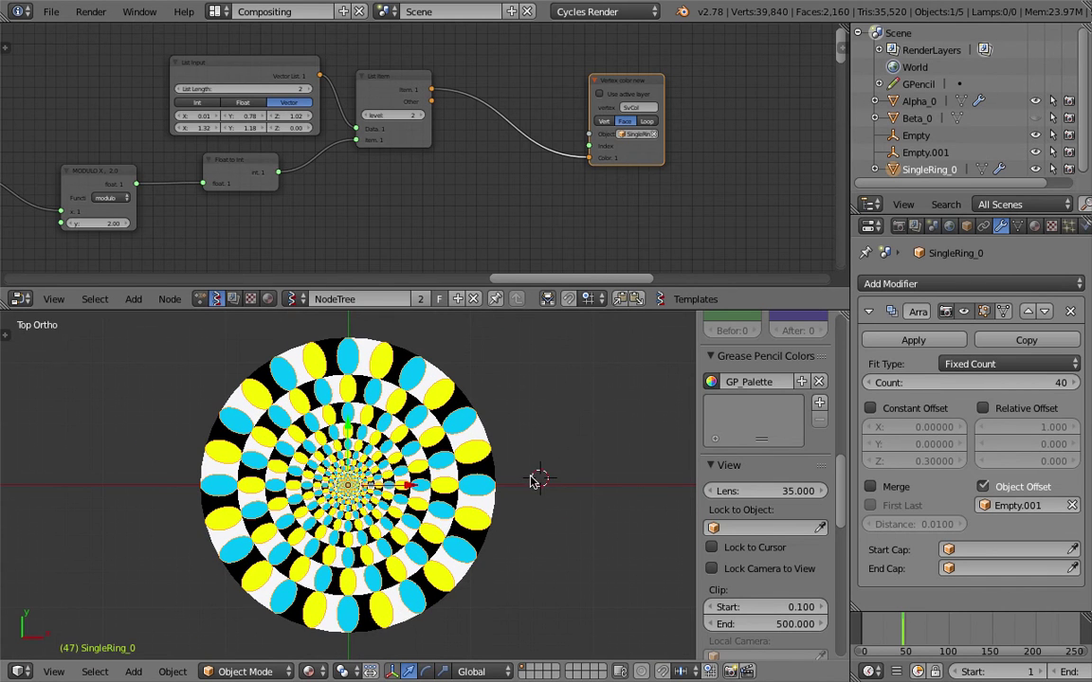
- Deselect everything and turn on Only Render so the viewport shows just the patterned disc
key("a")
middle_click_drag(534, 461, 552, 446, "shift")
scroll(783, 486, "up", 10)
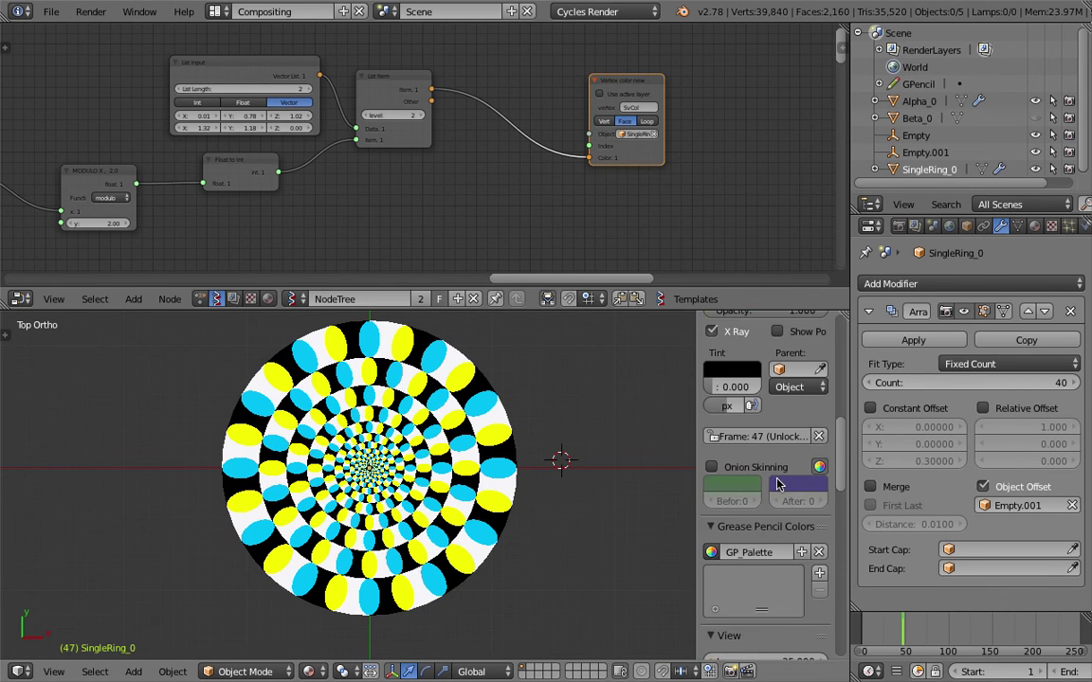
scroll(782, 486, "up", 5)
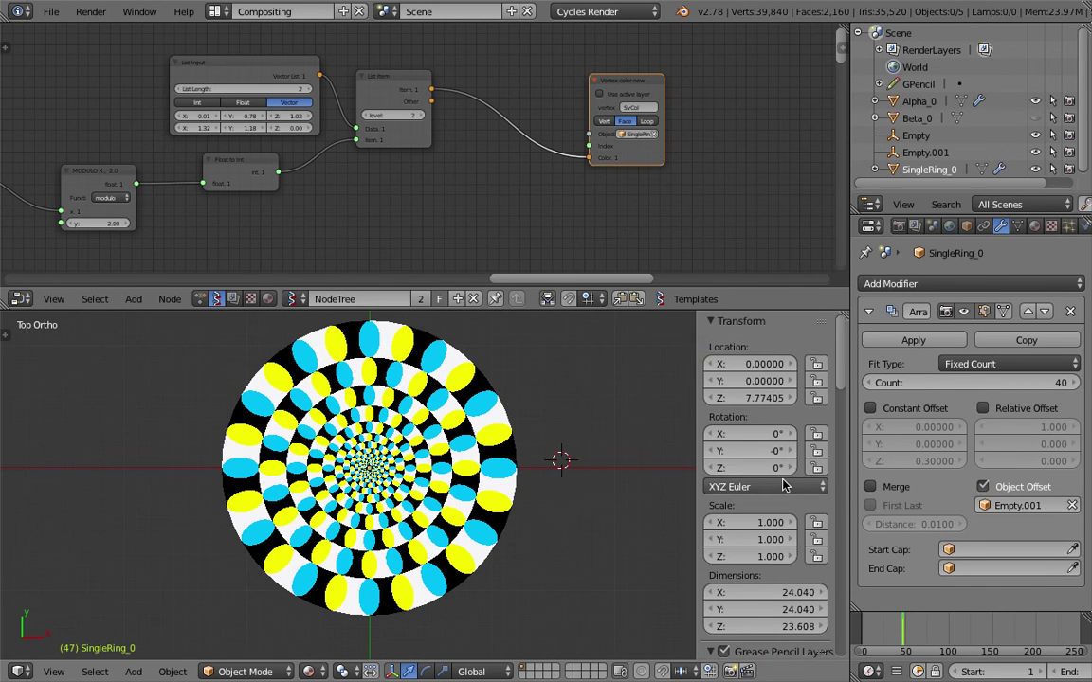
scroll(777, 495, "down", 12)
scroll(776, 474, "up", 3)
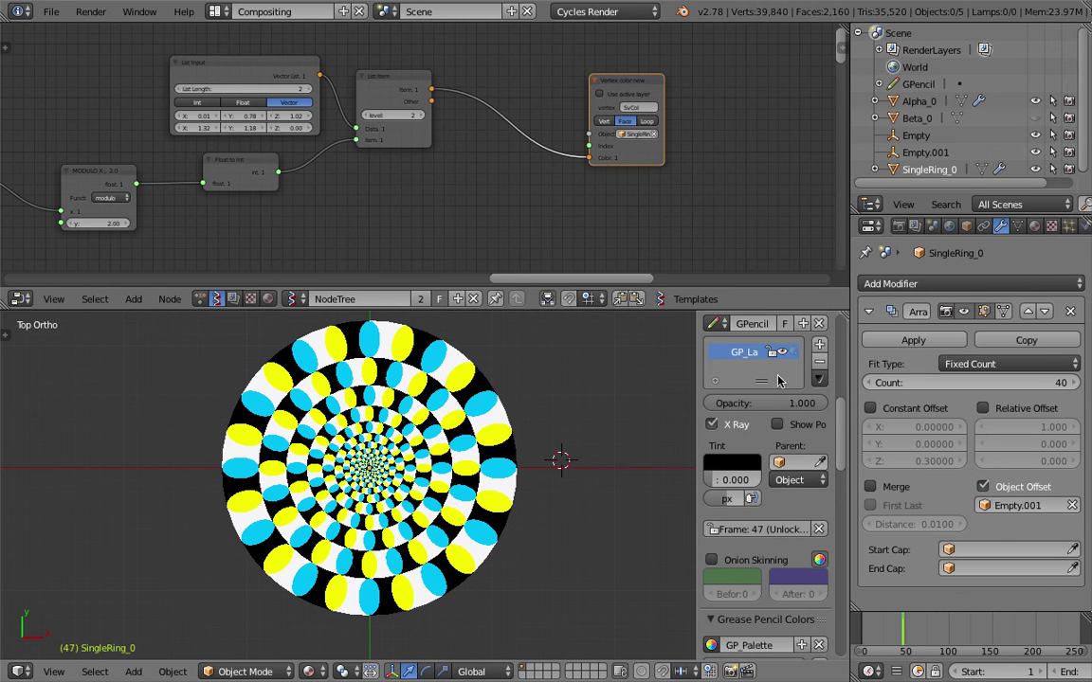
scroll(825, 369, "down", 12)
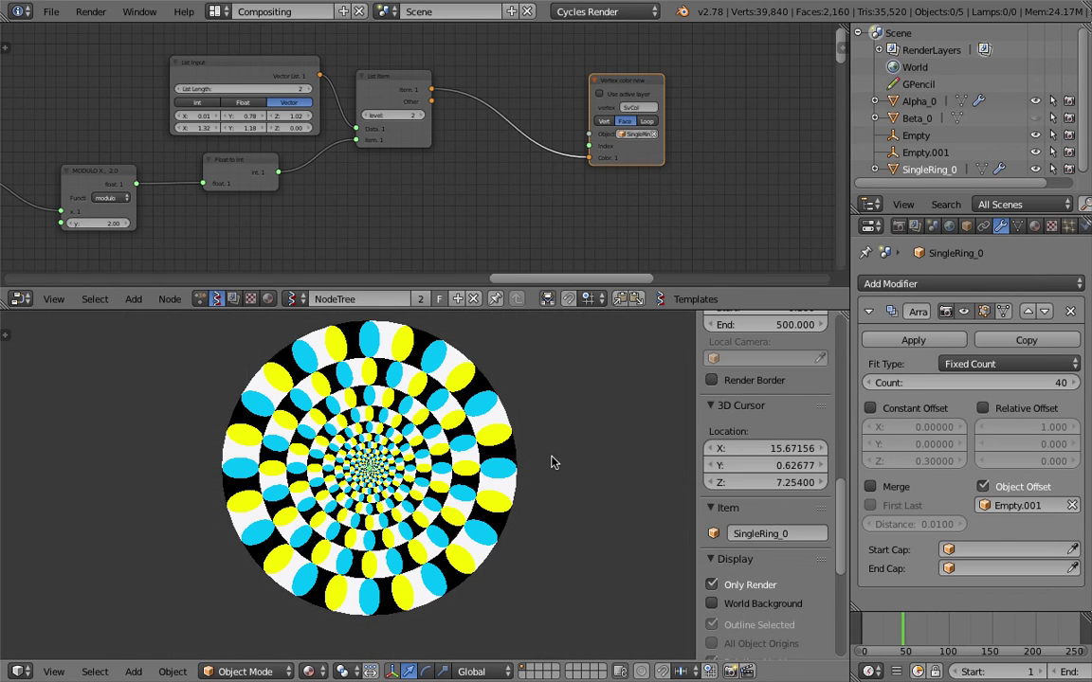
middle_click_drag(554, 452, 556, 462, "shift")
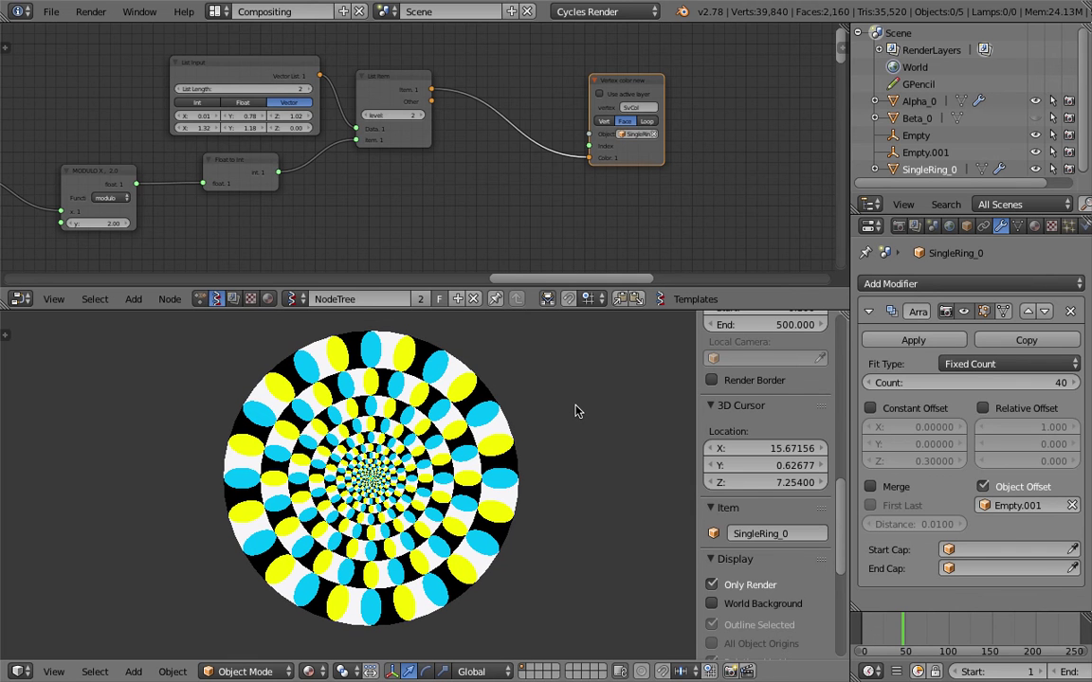
- Compare the finished disc with the reference image akiyoshi_kitaoka-.jpeg in Finder and return to Blender
key("ctrl+Left")
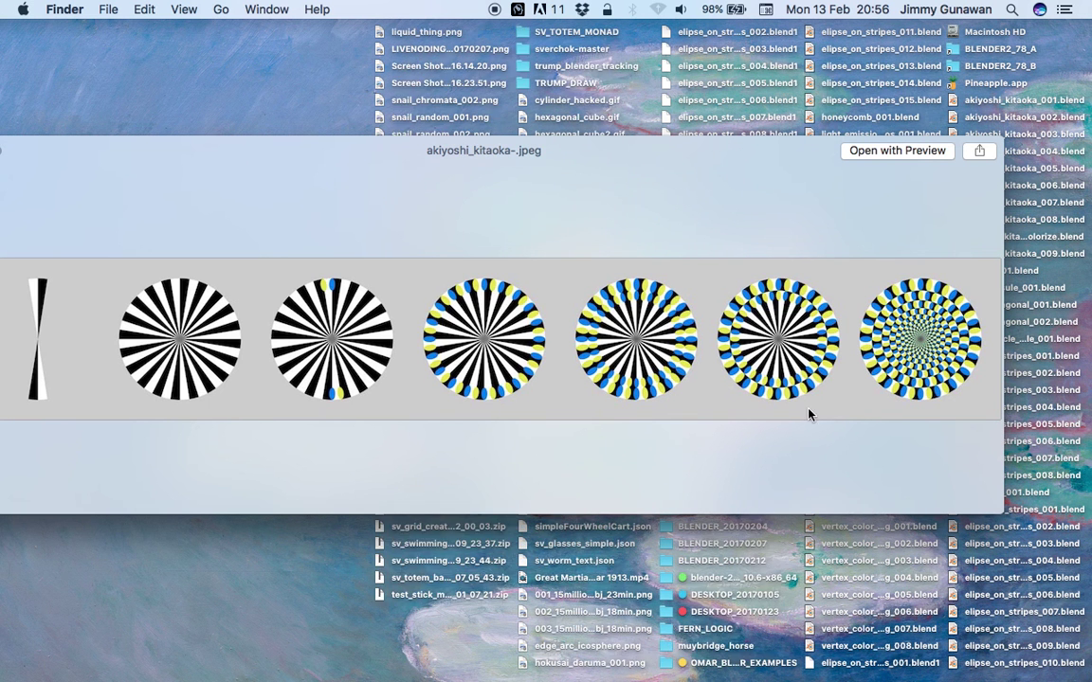
key("super+Tab")
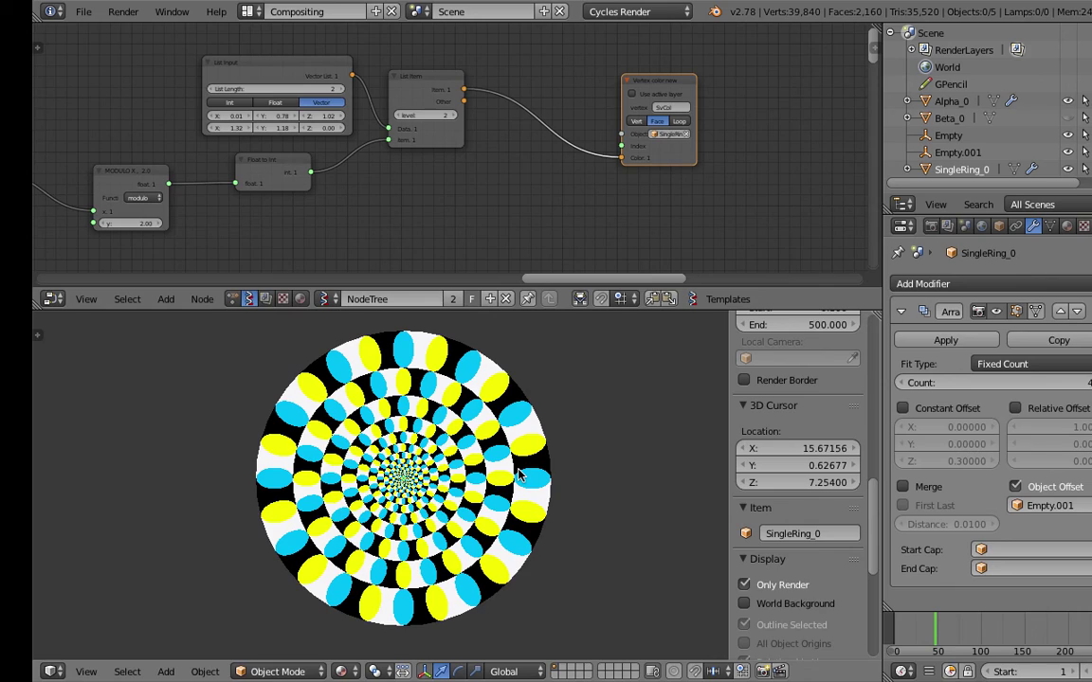
- Switch to Chrome and browse the Google Images results for Akiyoshi Kitaoka's other optical illusions
key("ctrl+Right")
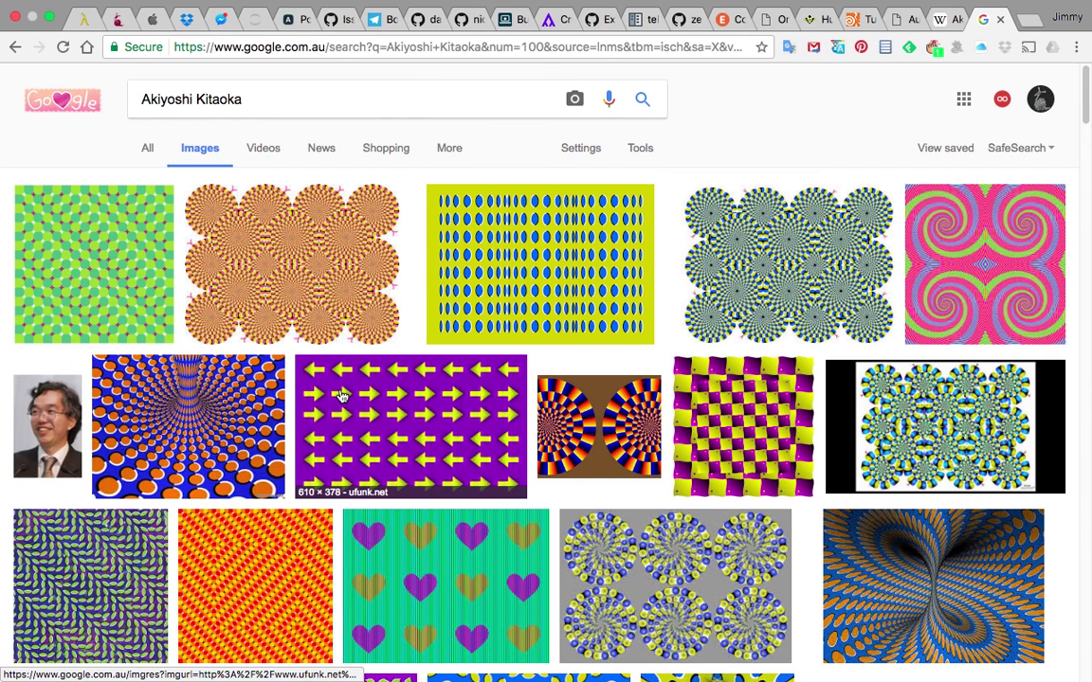
scroll(487, 392, "down", 2)
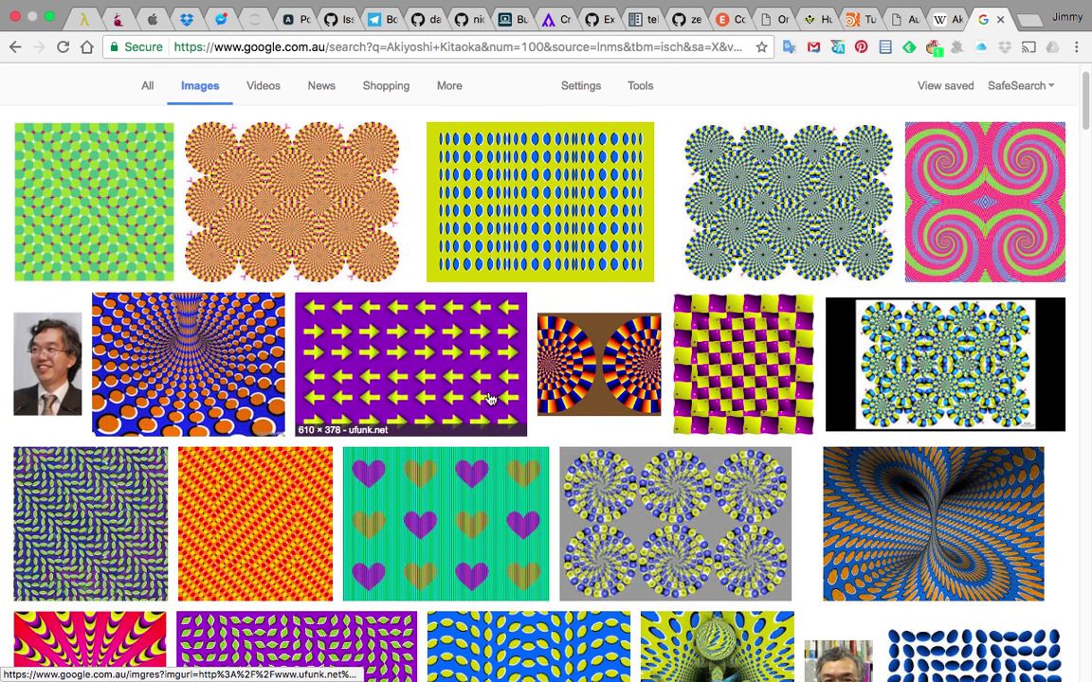
scroll(487, 398, "down", 6)
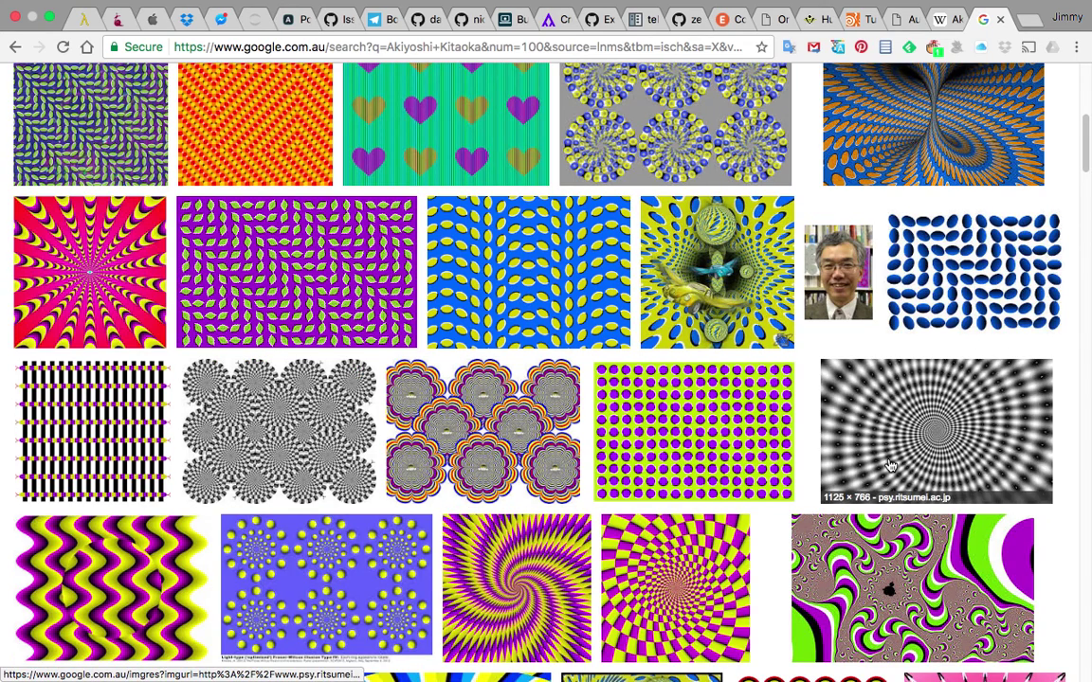
scroll(487, 481, "down", 3)
scroll(487, 481, "down", 5)
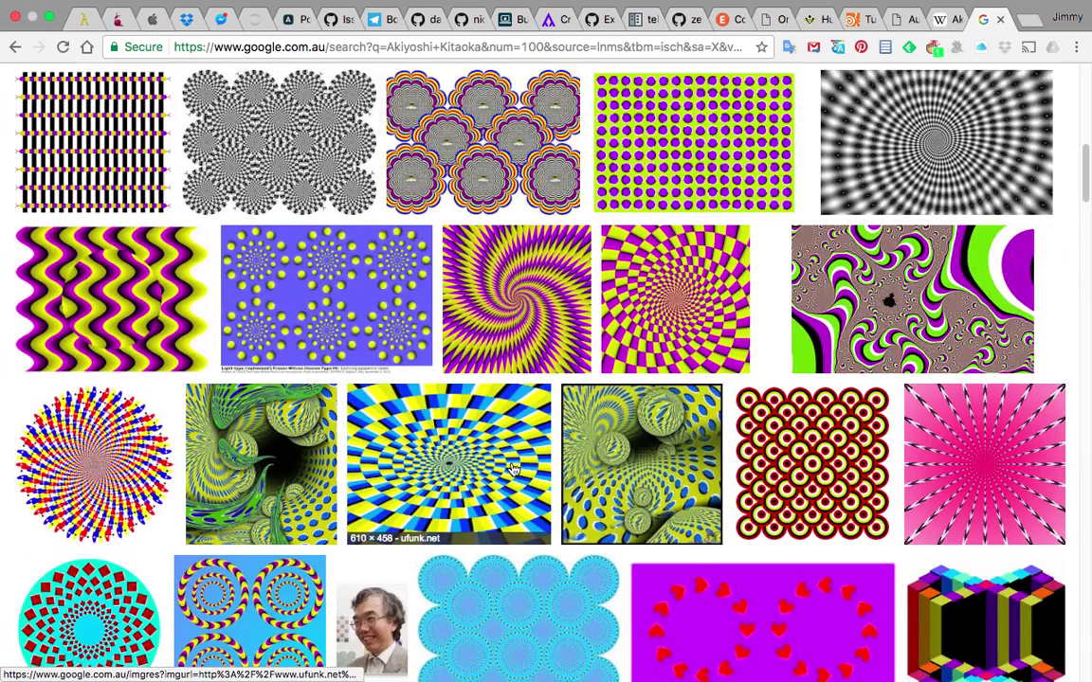
scroll(746, 373, "down", 5)
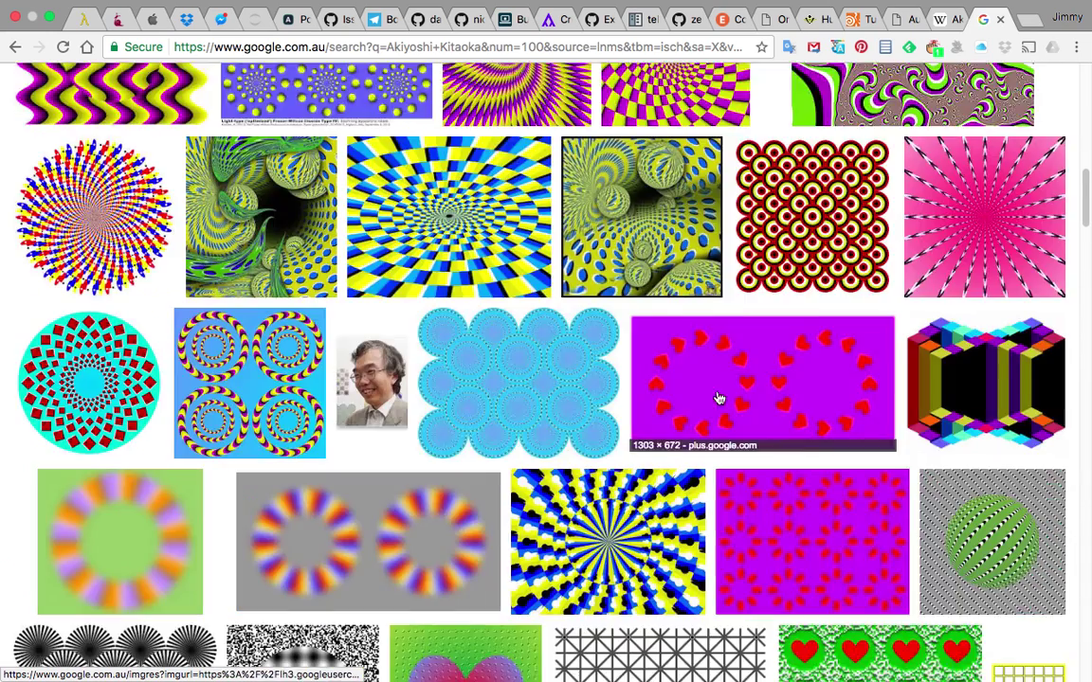
scroll(535, 367, "down", 4)
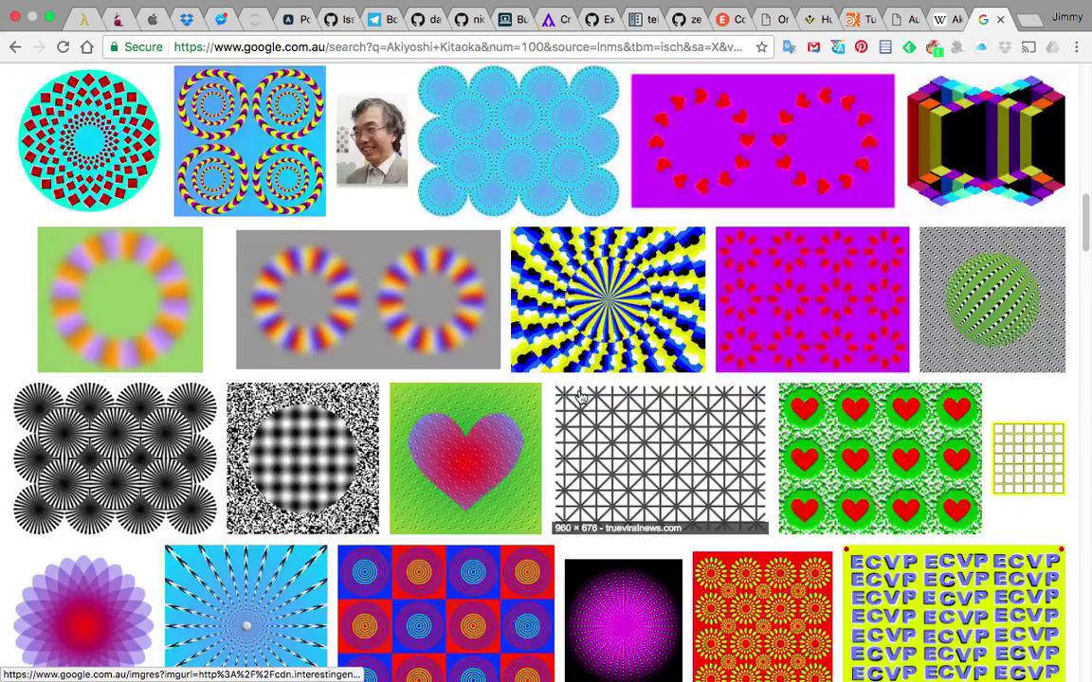
scroll(376, 394, "down", 3)
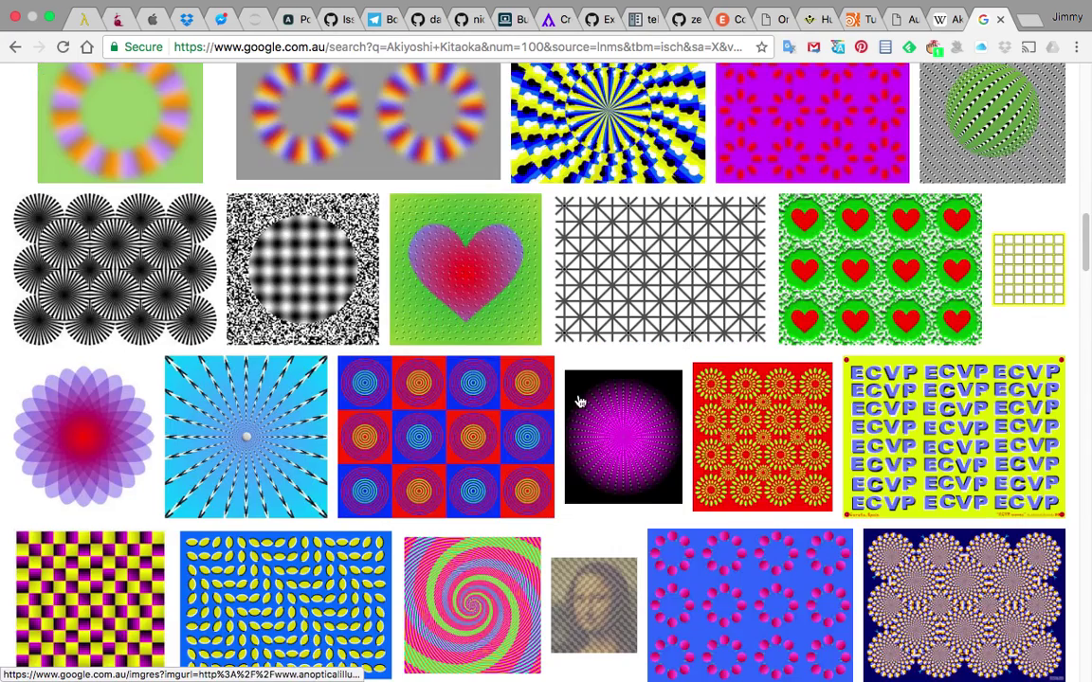
scroll(597, 402, "down", 3)
scroll(599, 403, "down", 14)
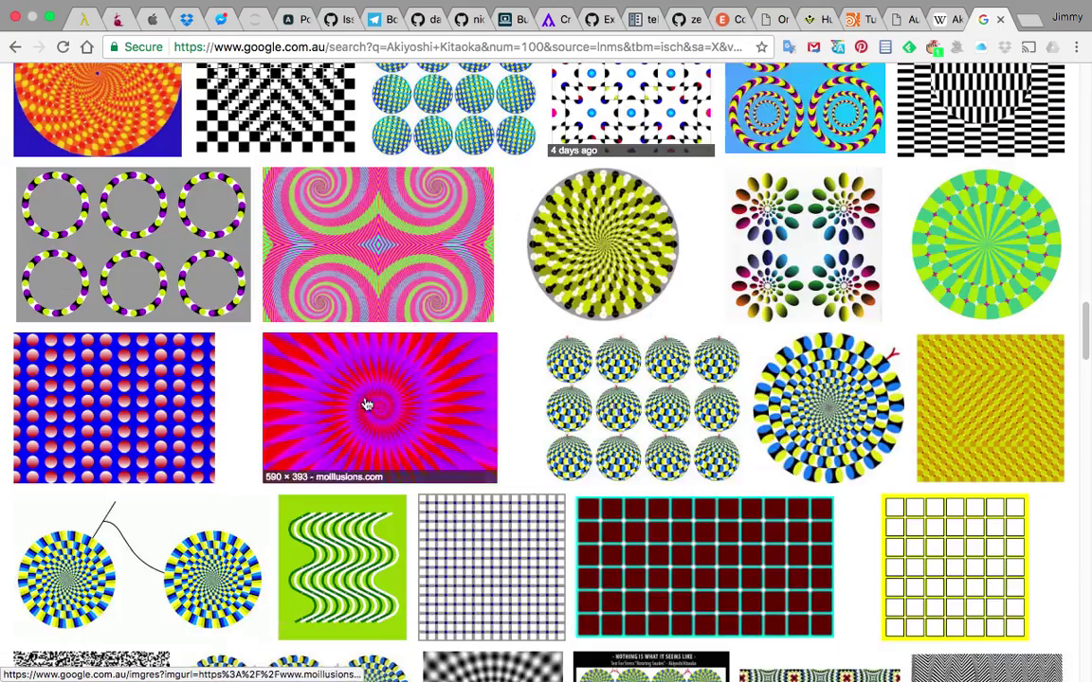
scroll(424, 468, "down", 3)
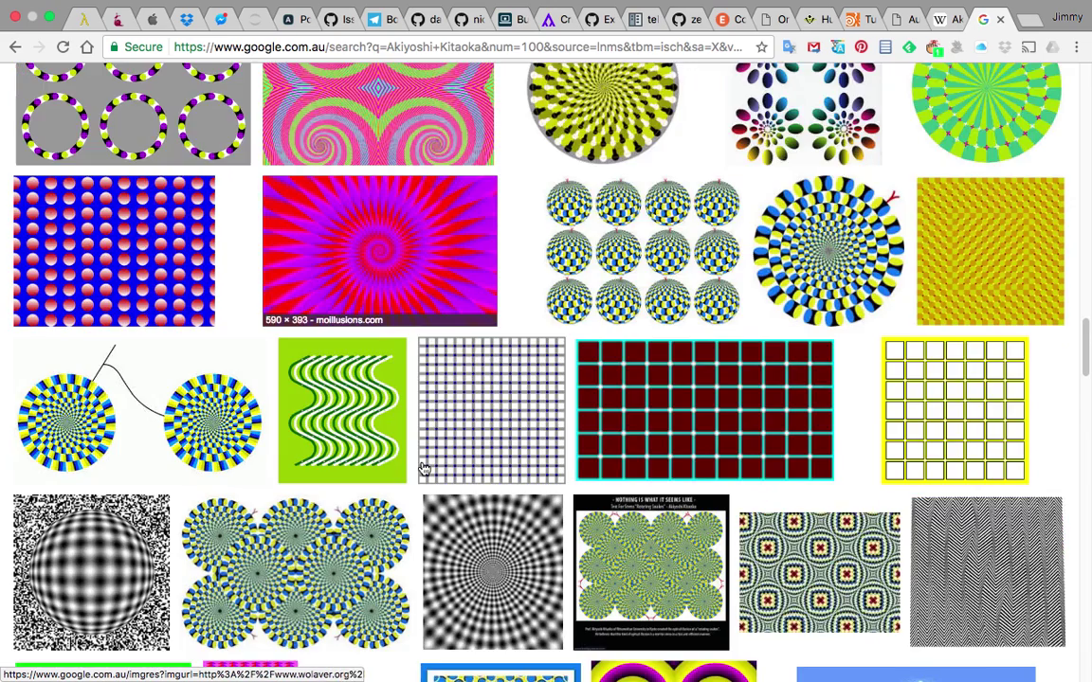
scroll(425, 469, "down", 3)
scroll(531, 508, "down", 3)
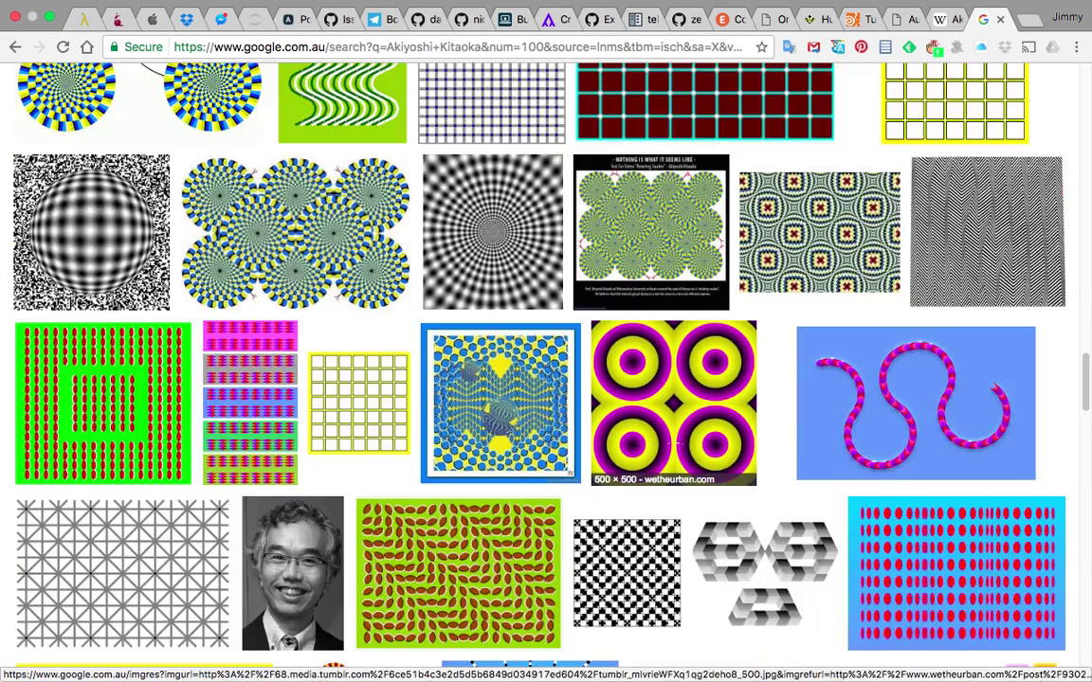
scroll(675, 446, "down", 3)
scroll(794, 419, "down", 1)
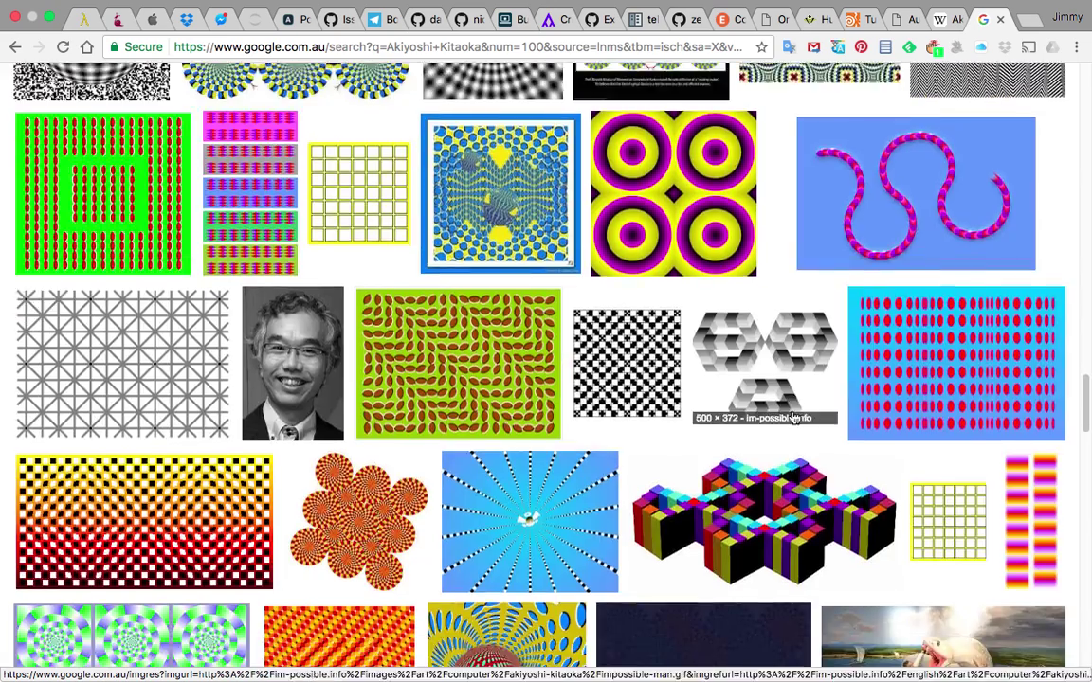
- Look through further Google Images results for Akiyoshi Kitaoka's illusions, including the spiral and ellipse patterns, and return to Blender
scroll(559, 433, "down", 6)
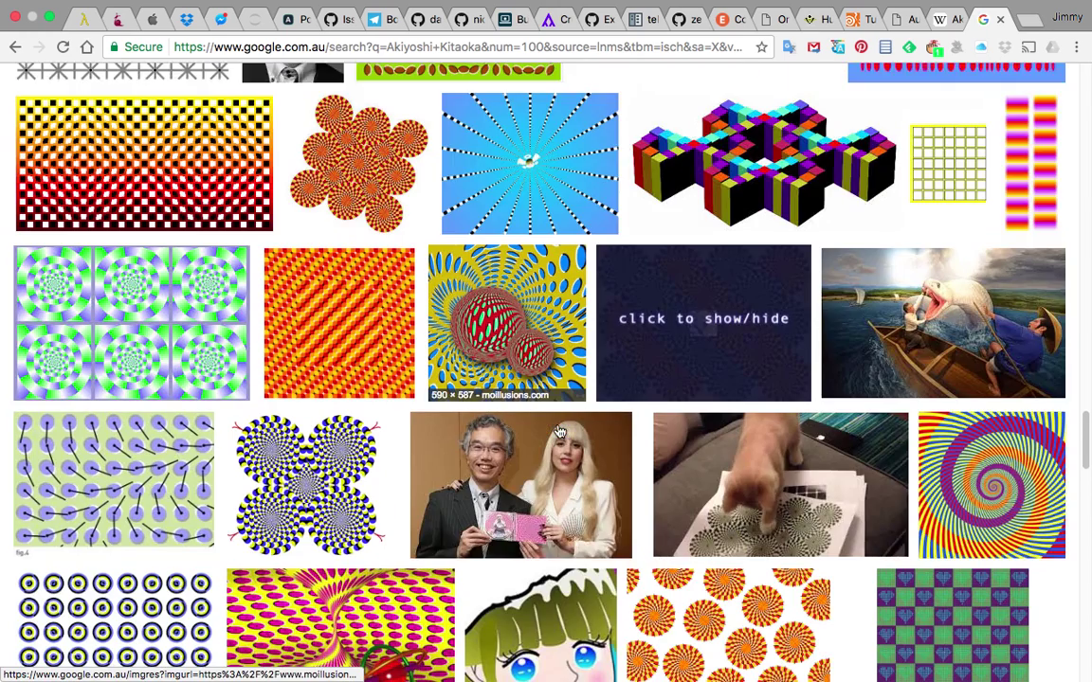
scroll(559, 433, "down", 1)
scroll(511, 451, "down", 2)
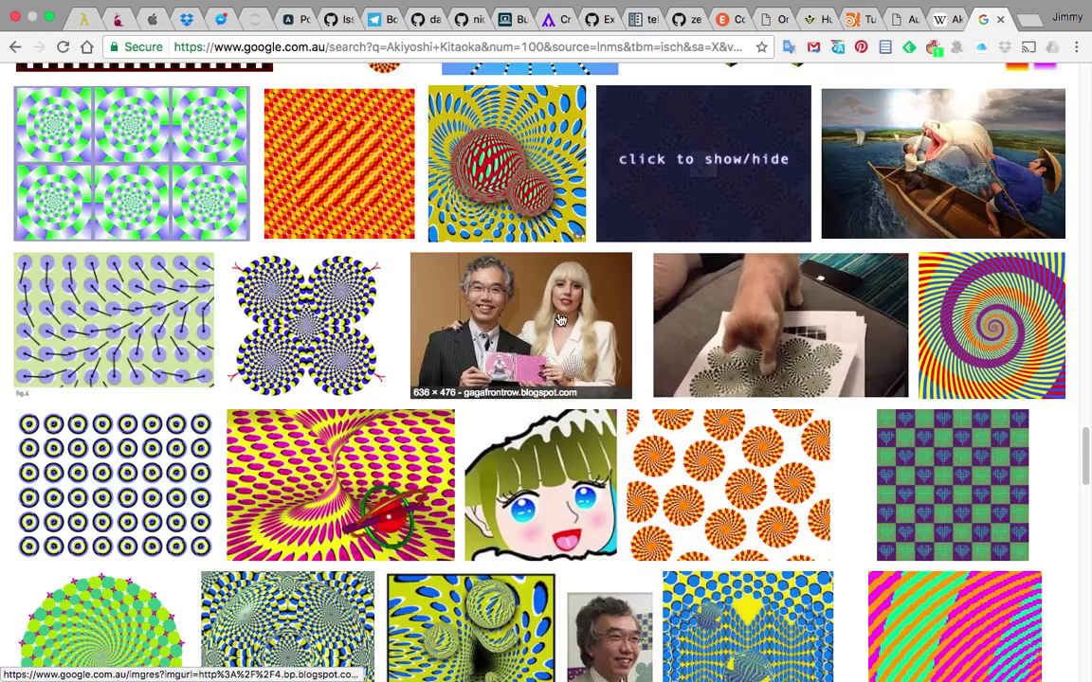
scroll(583, 365, "down", 1)
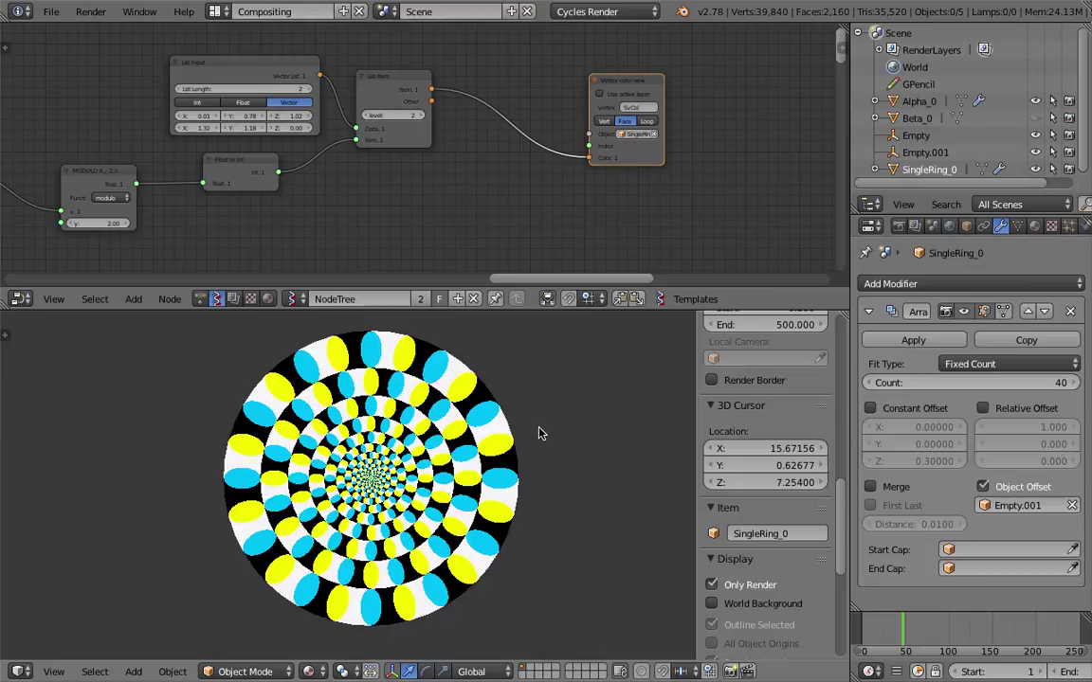
- Examine the finished ellipse disc from tilted angles and from the top view
middle_click_drag(539, 434, 440, 349)
key("KP_7")
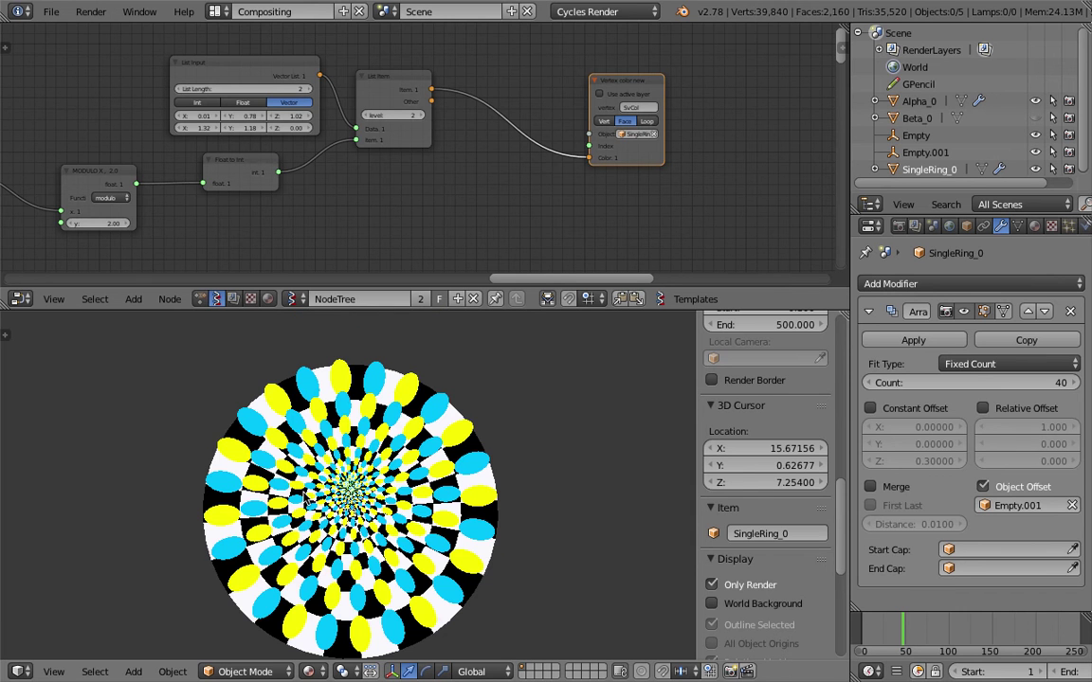
key("KP_7")
middle_click_drag(306, 499, 410, 511)
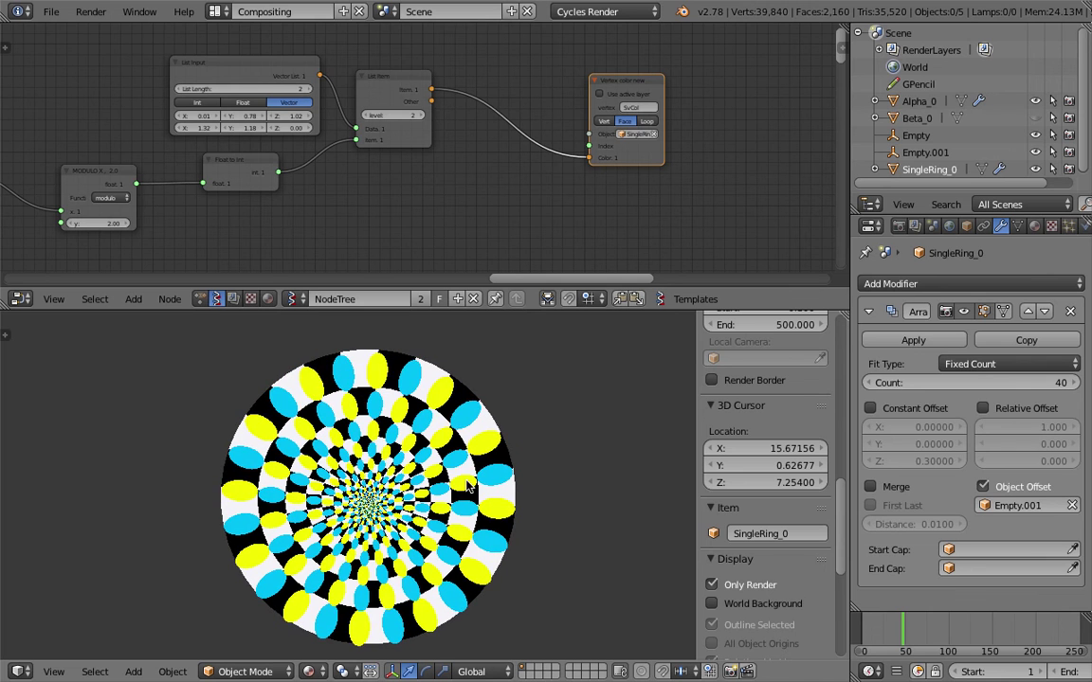
middle_click_drag(467, 486, 471, 486)
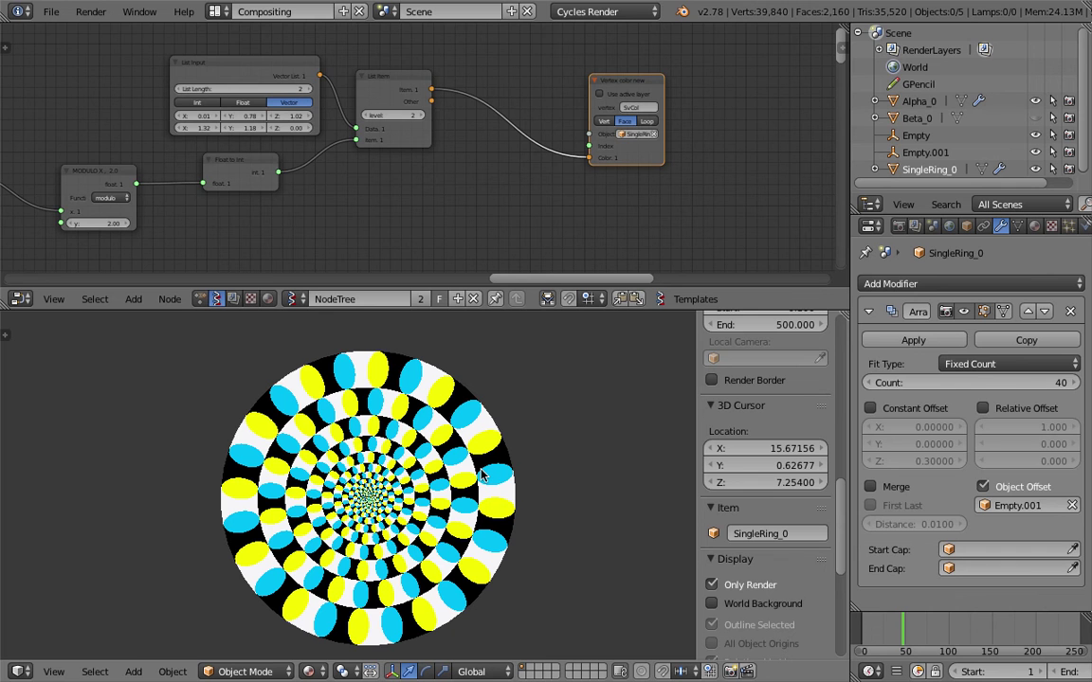
- Bring the complete NodeTree network into view and enlarge the node editor's height to fit all nodes
scroll(488, 175, "down", 4)
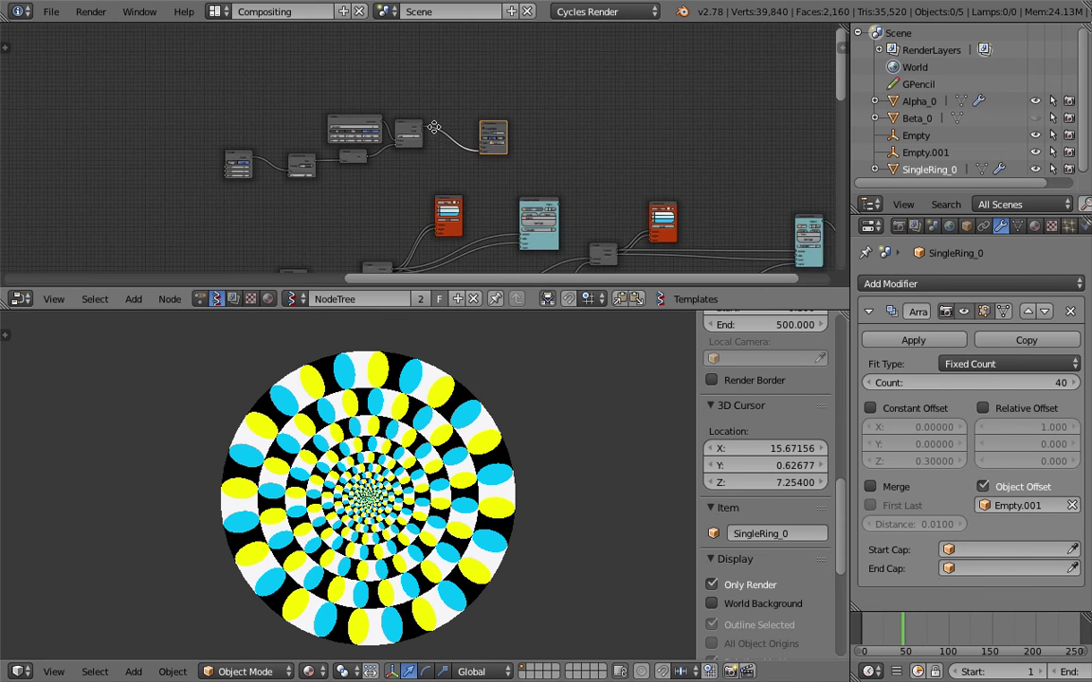
scroll(485, 172, "down", 1)
middle_click_drag(474, 162, 453, 125)
middle_click_drag(525, 191, 537, 124)
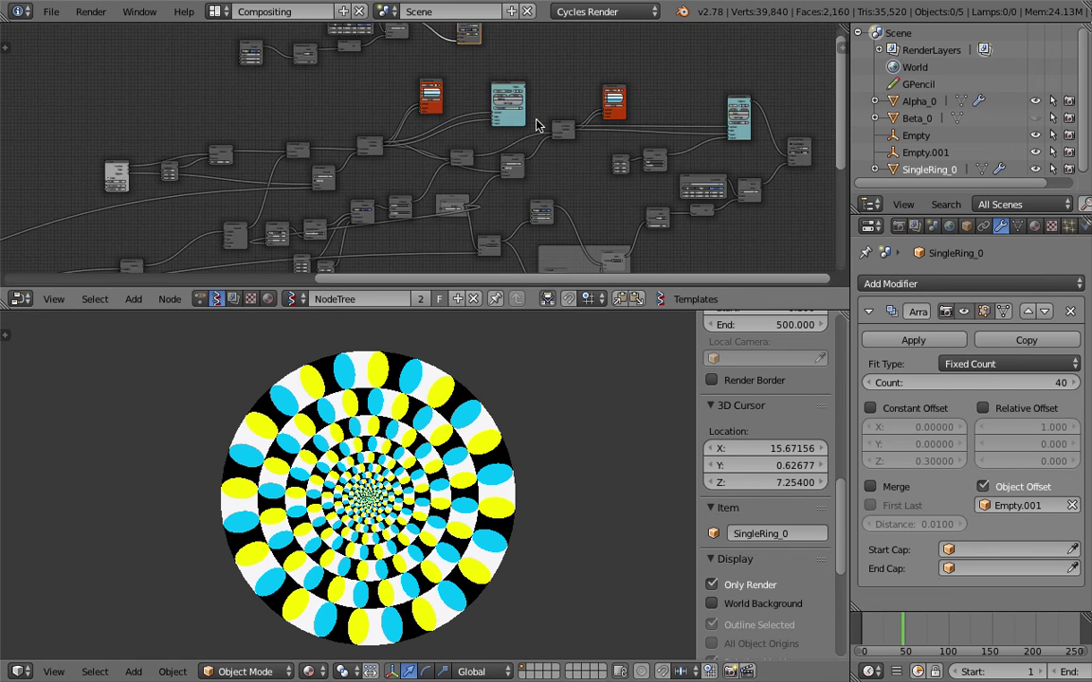
scroll(513, 164, "down", 2)
scroll(509, 166, "down", 3)
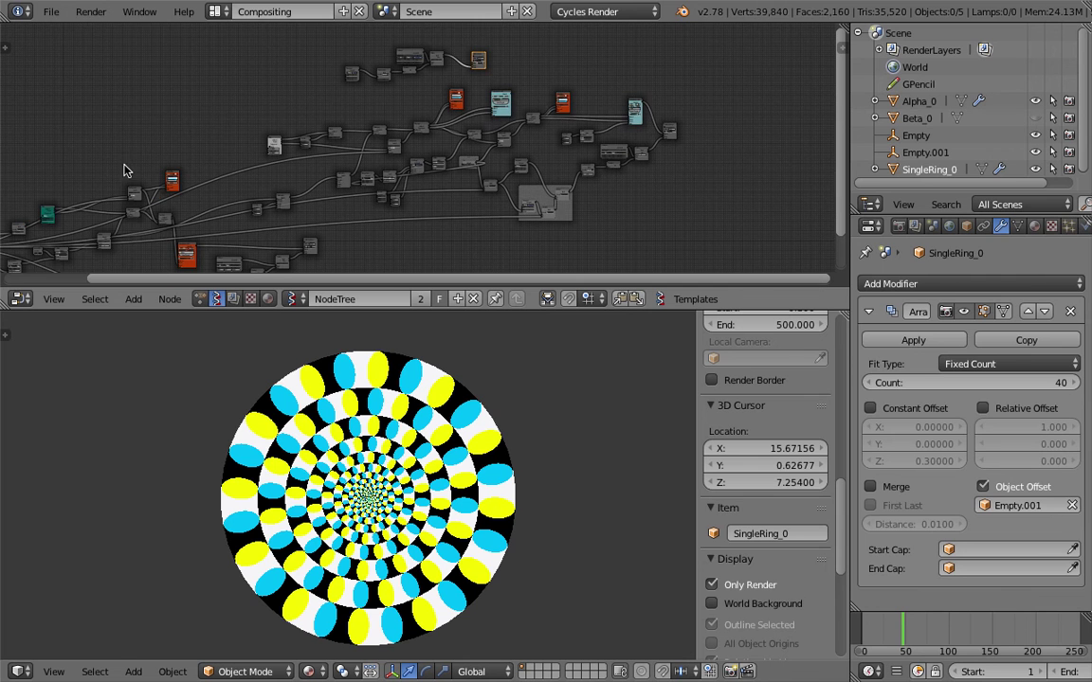
scroll(527, 226, "down", 1)
middle_click_drag(509, 181, 579, 156)
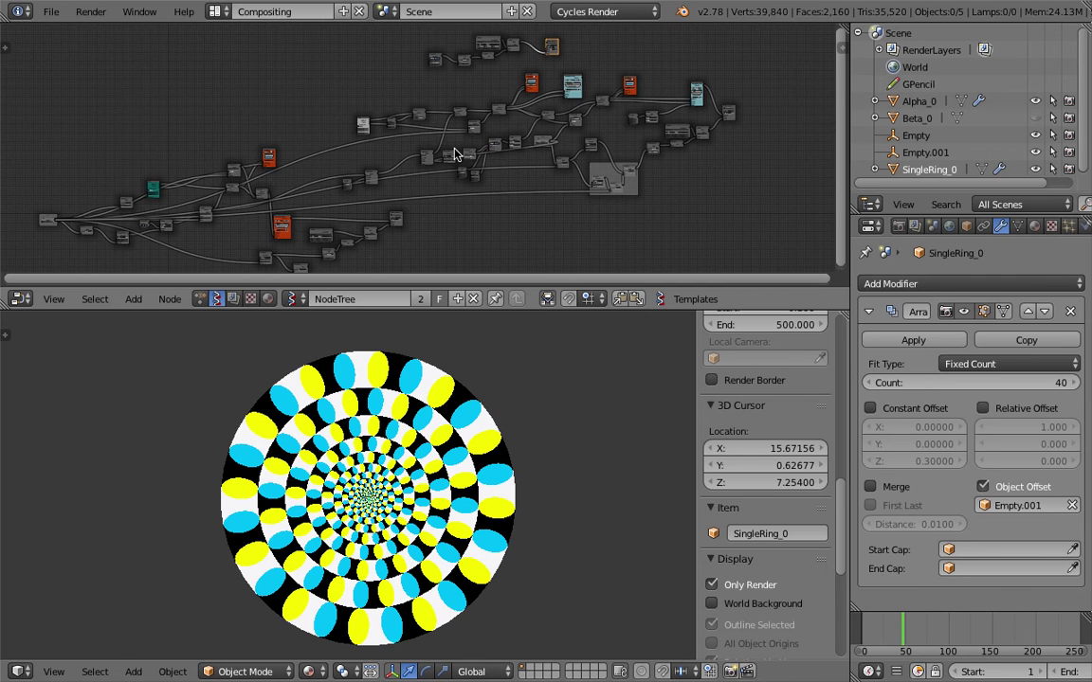
left_click_drag(550, 309, 543, 361)
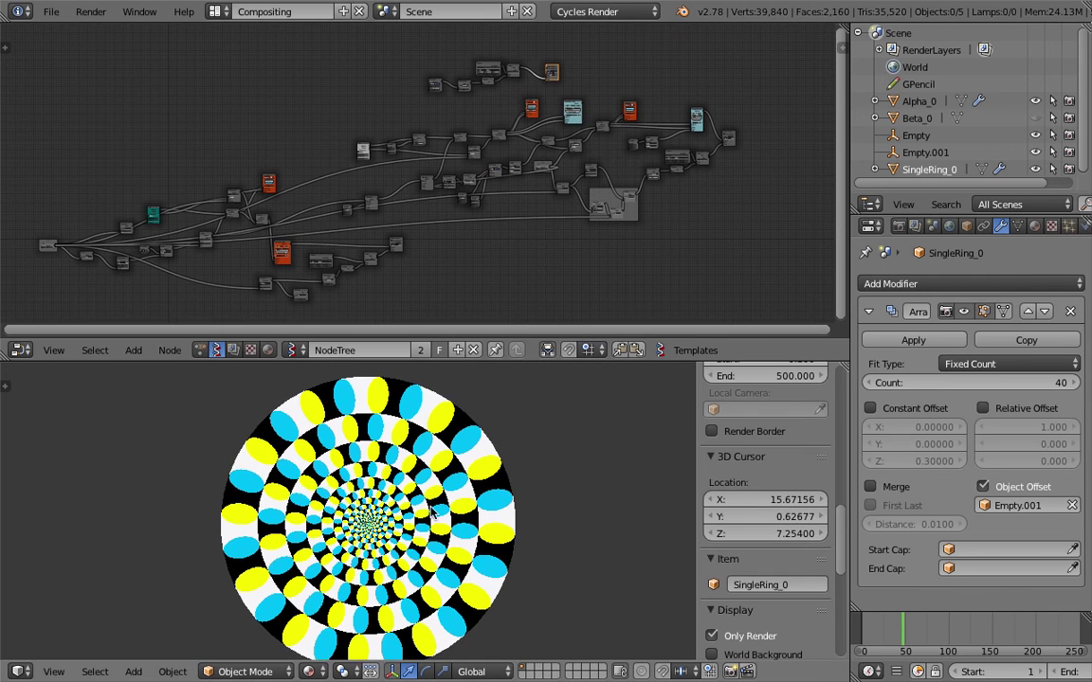
- Inspect how the ellipse rings sit over the striped disc by tilting the 3D view slightly
middle_click_drag(429, 491, 434, 520)
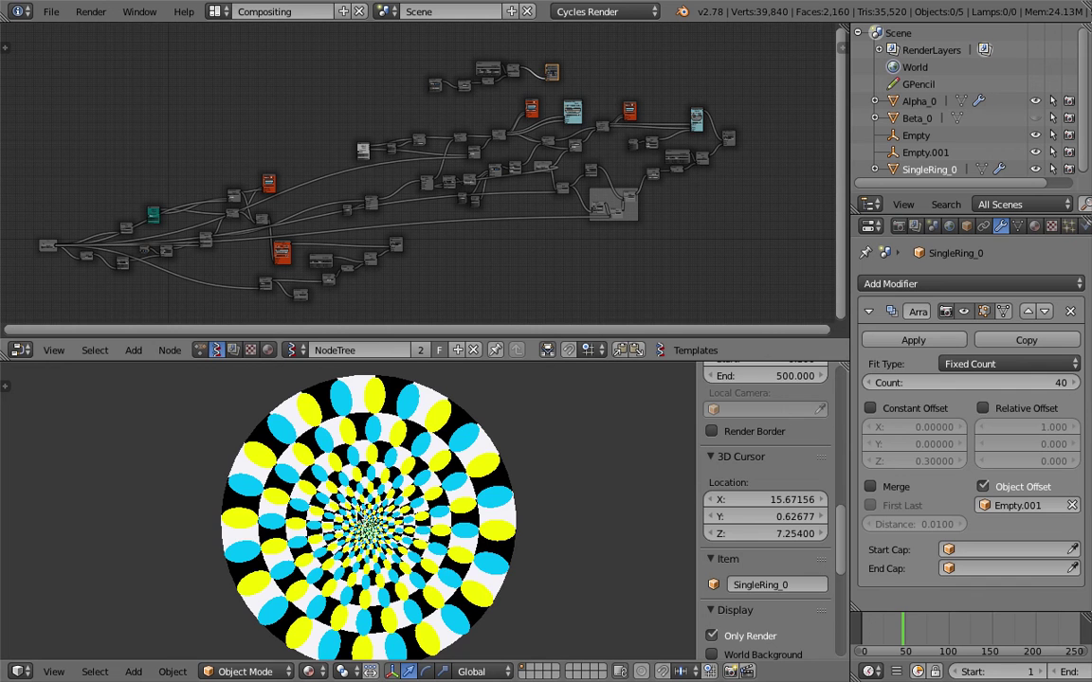
middle_click_drag(484, 455, 505, 507)
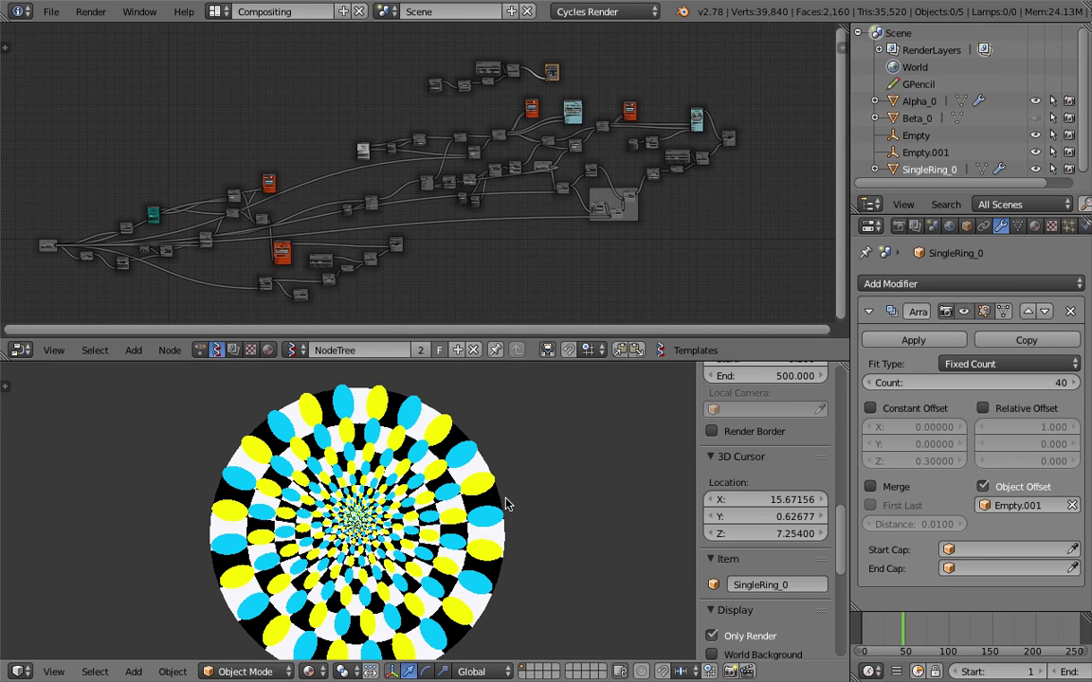
middle_click_drag(505, 504, 507, 519)
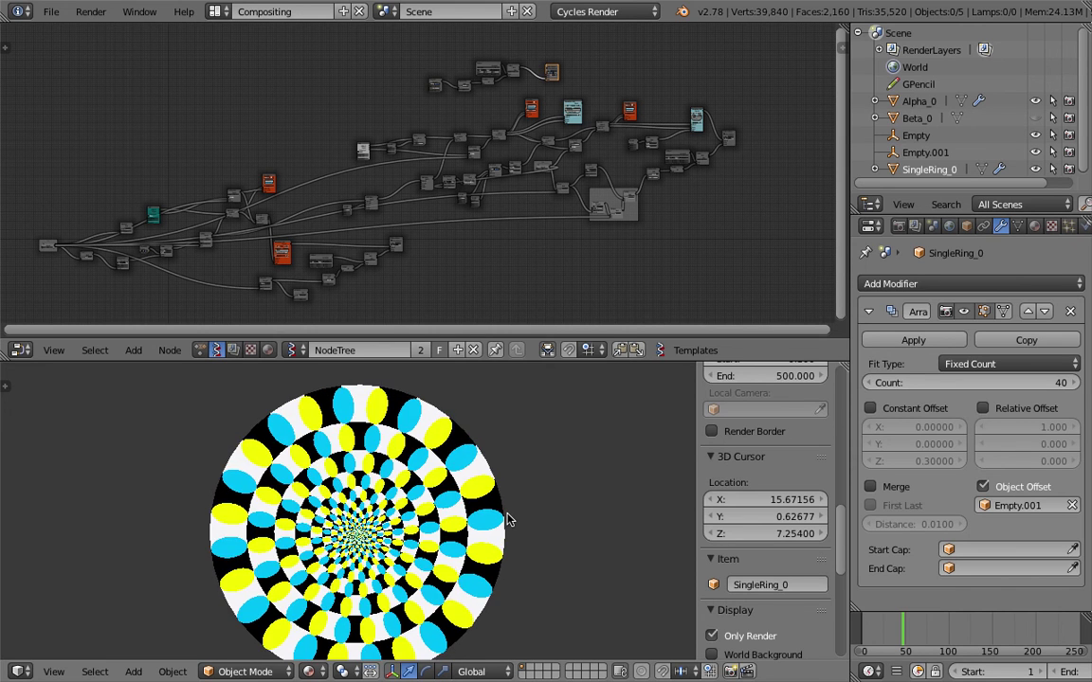